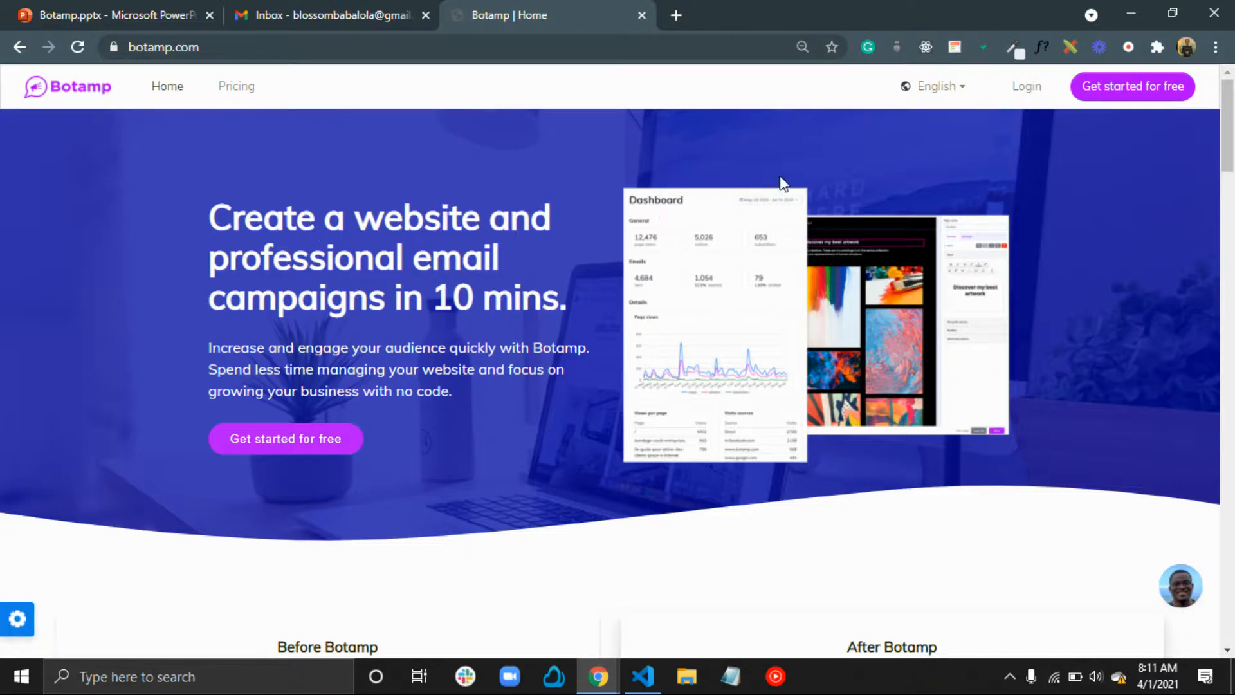
Get started for free and preview the African Fashion website template from the template gallery
click(1168, 89)
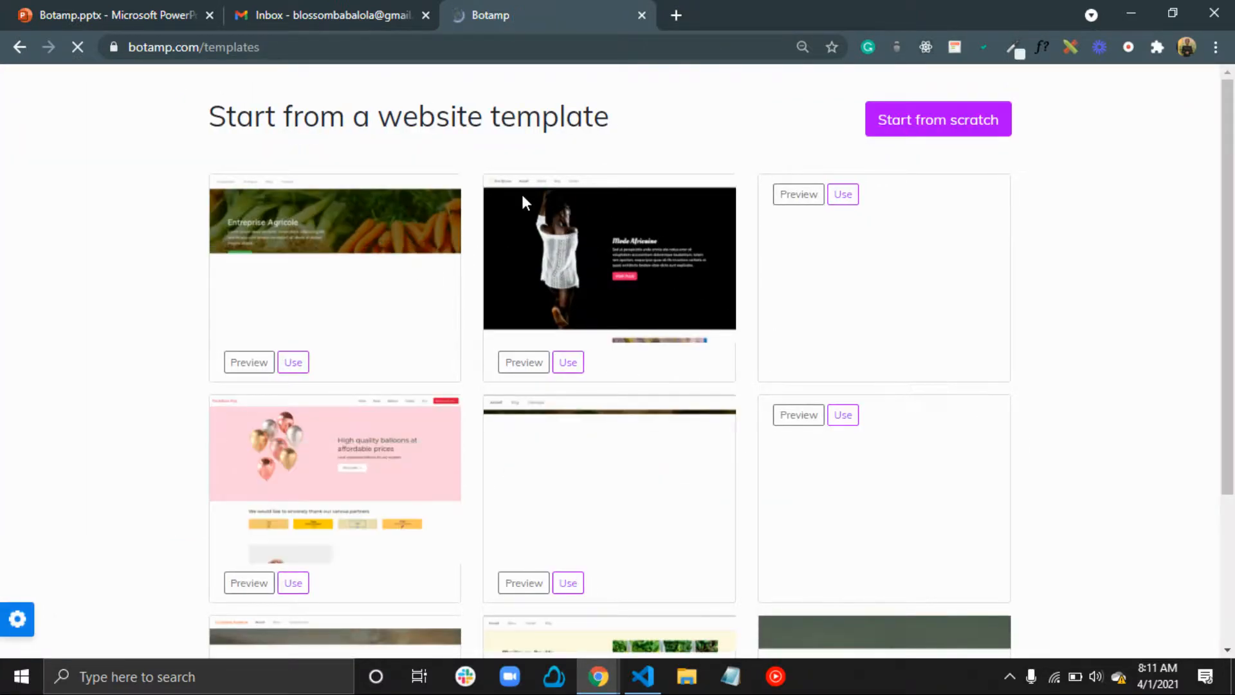
click(525, 364)
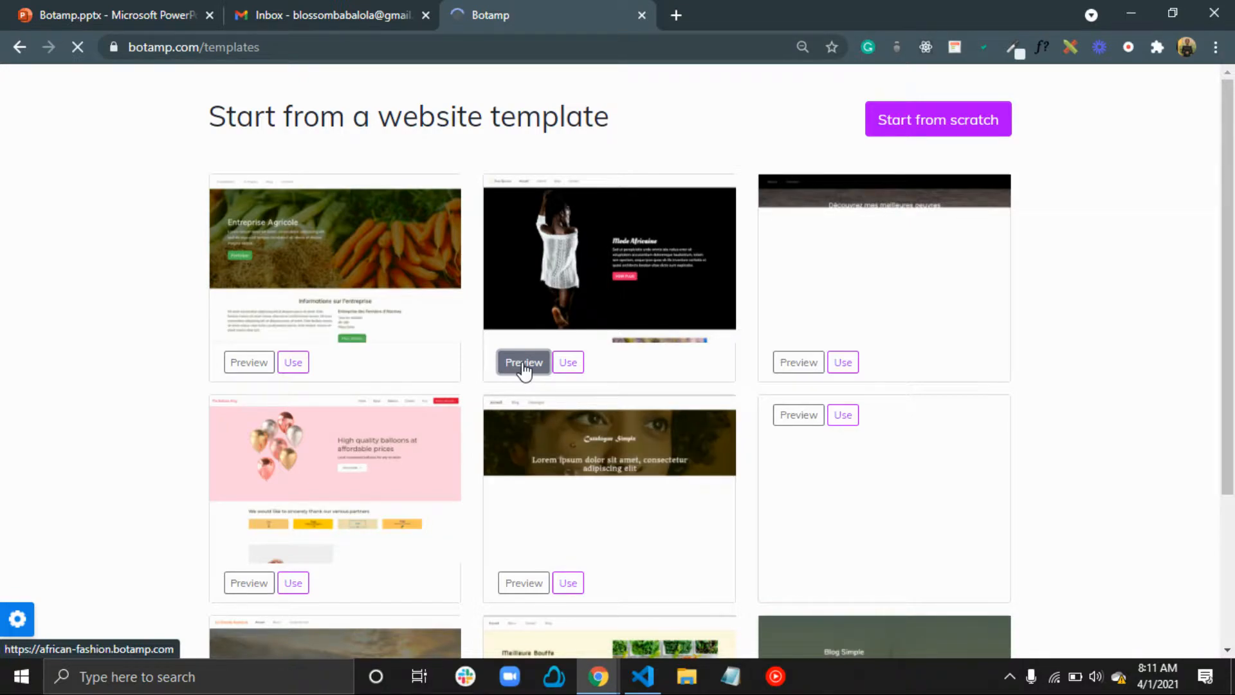
scroll(525, 372, down, 3)
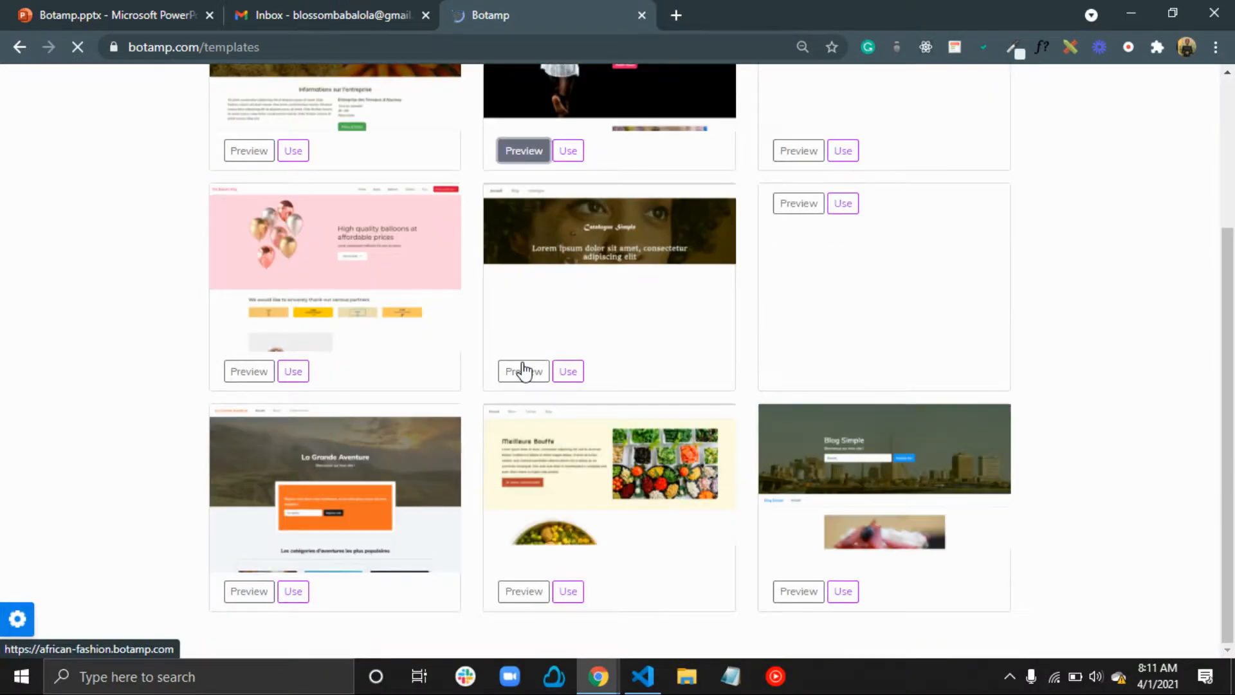
scroll(526, 372, up, 3)
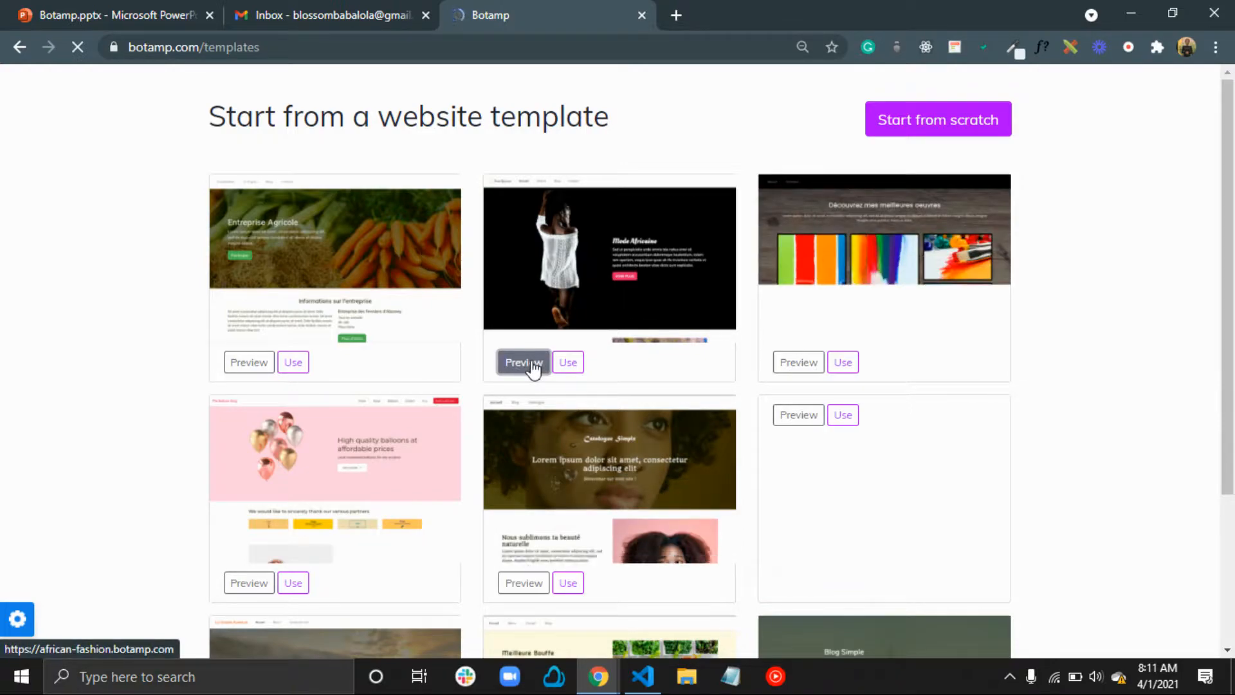
click(533, 364)
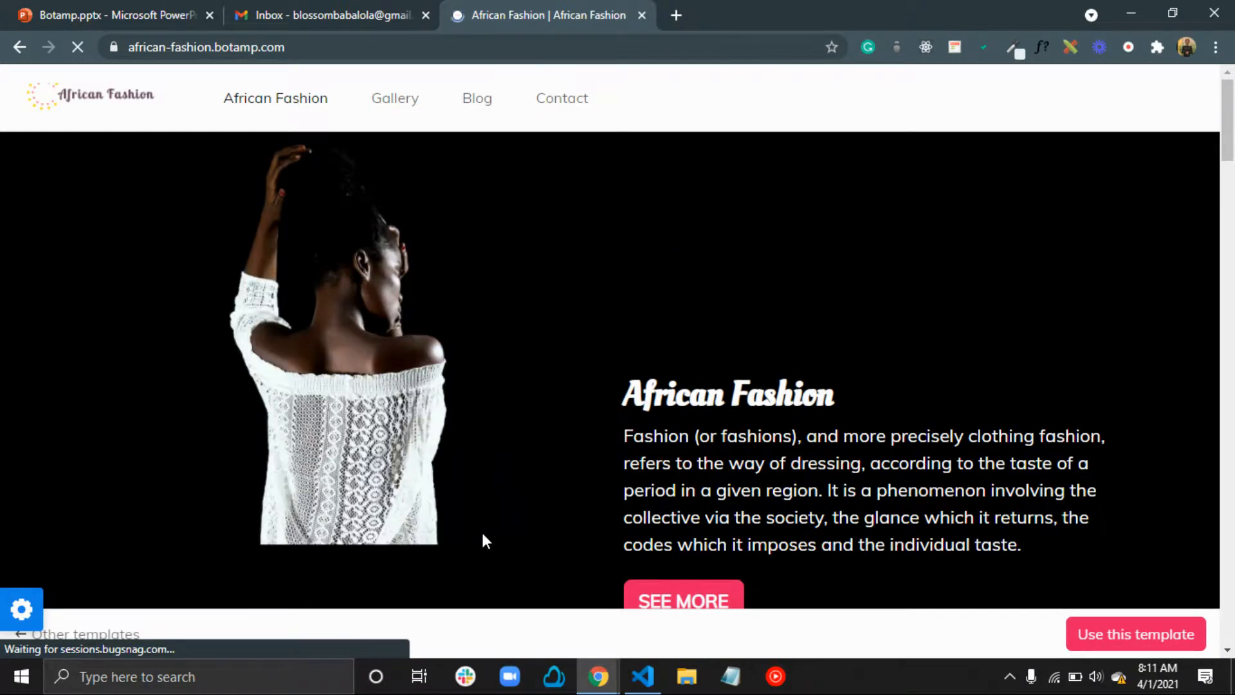
Examine the African Fashion template's home page from the hero banner down to the newsletter section
scroll(481, 530, down, 4)
scroll(487, 505, down, 5)
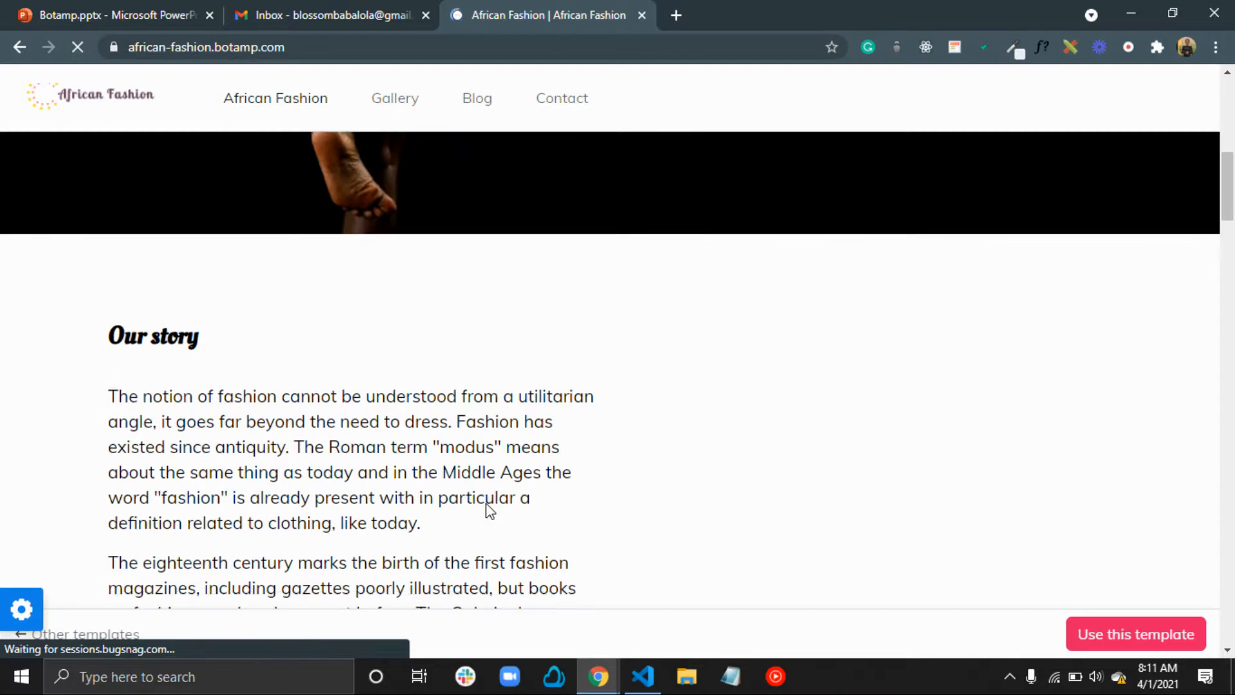
scroll(487, 505, down, 5)
scroll(487, 510, down, 20)
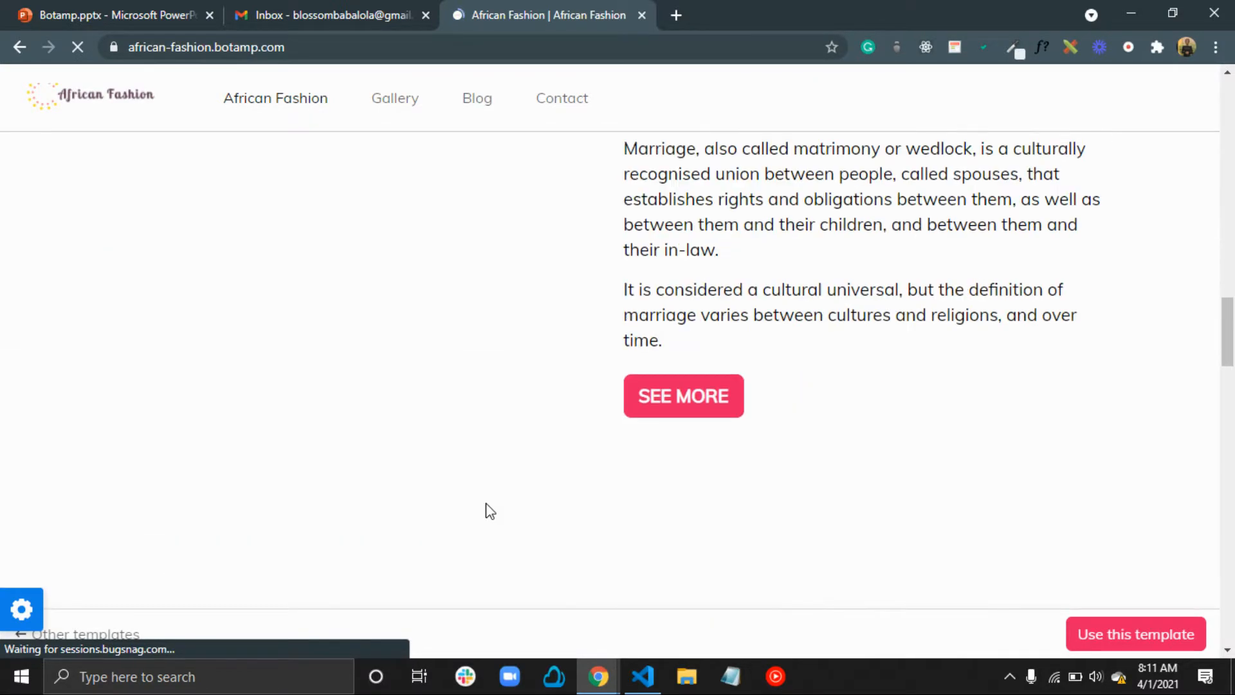
scroll(488, 512, down, 20)
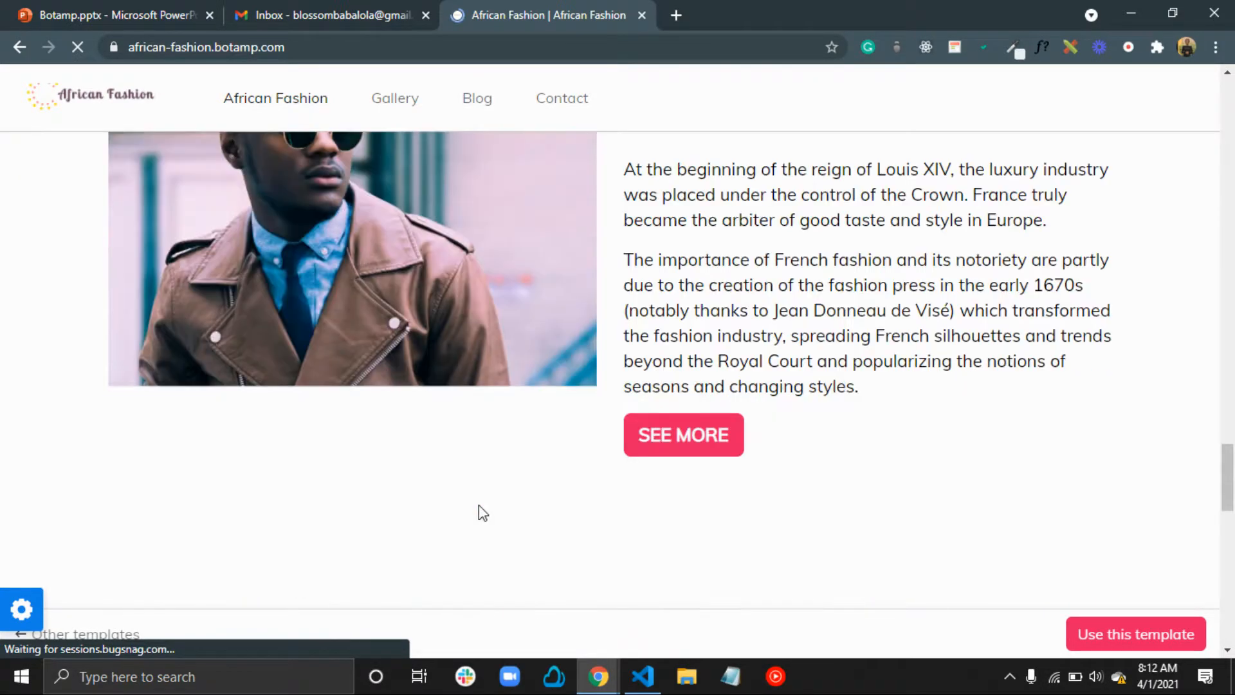
scroll(479, 507, down, 7)
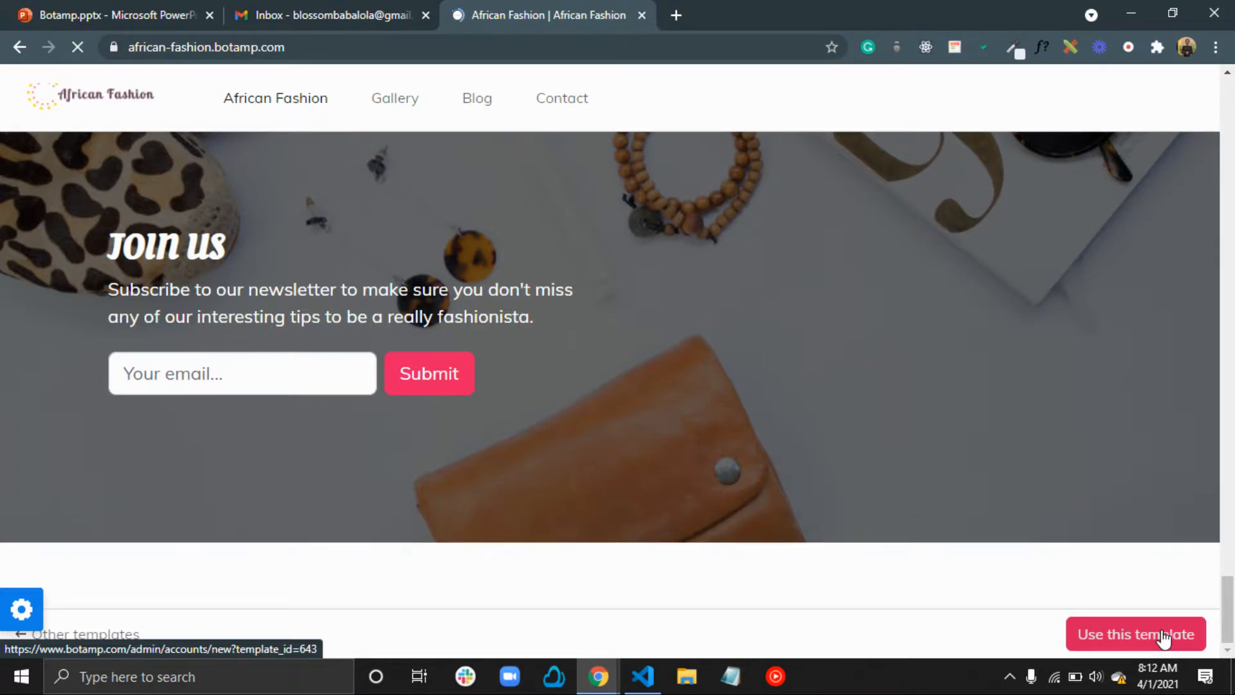
Try to use the African Fashion template, choosing to sign up instead of logging in
click(1164, 637)
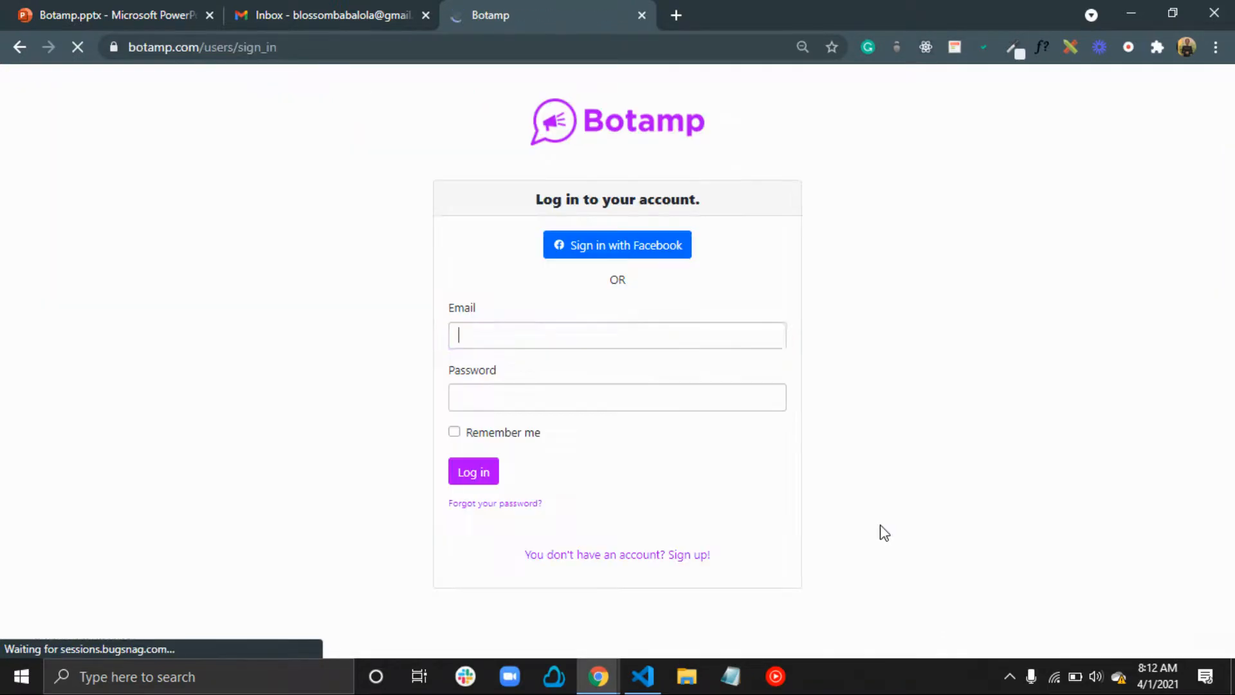
click(528, 337)
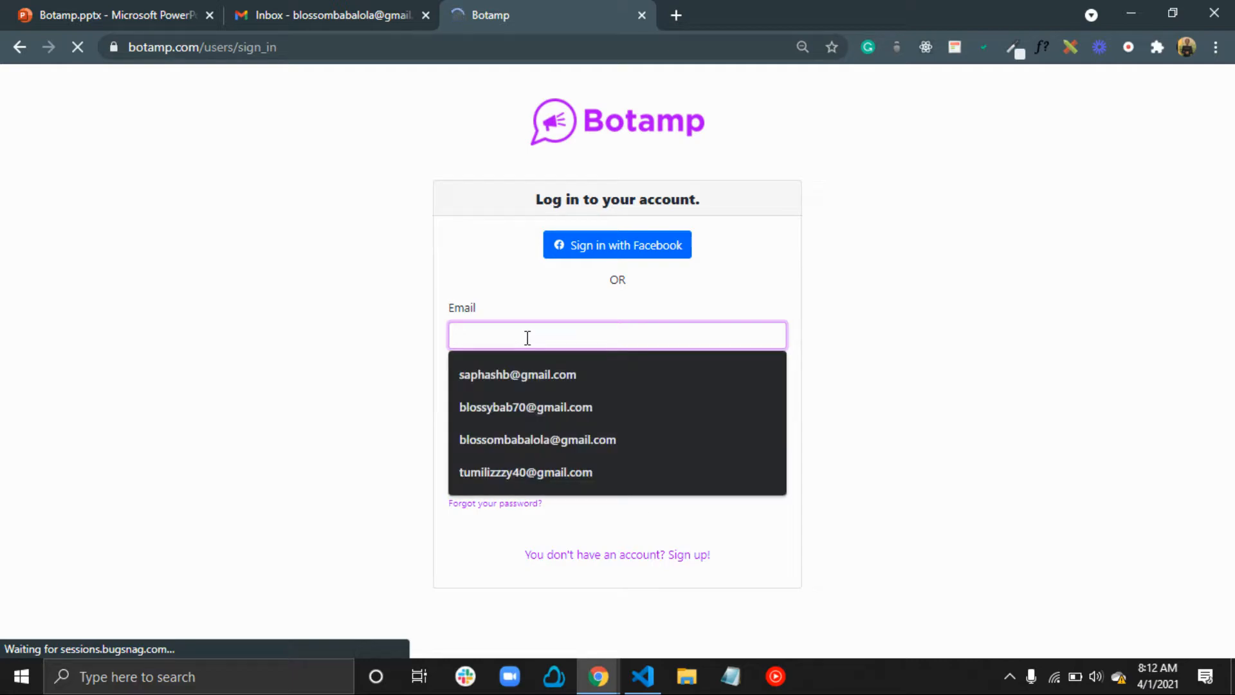
click(501, 245)
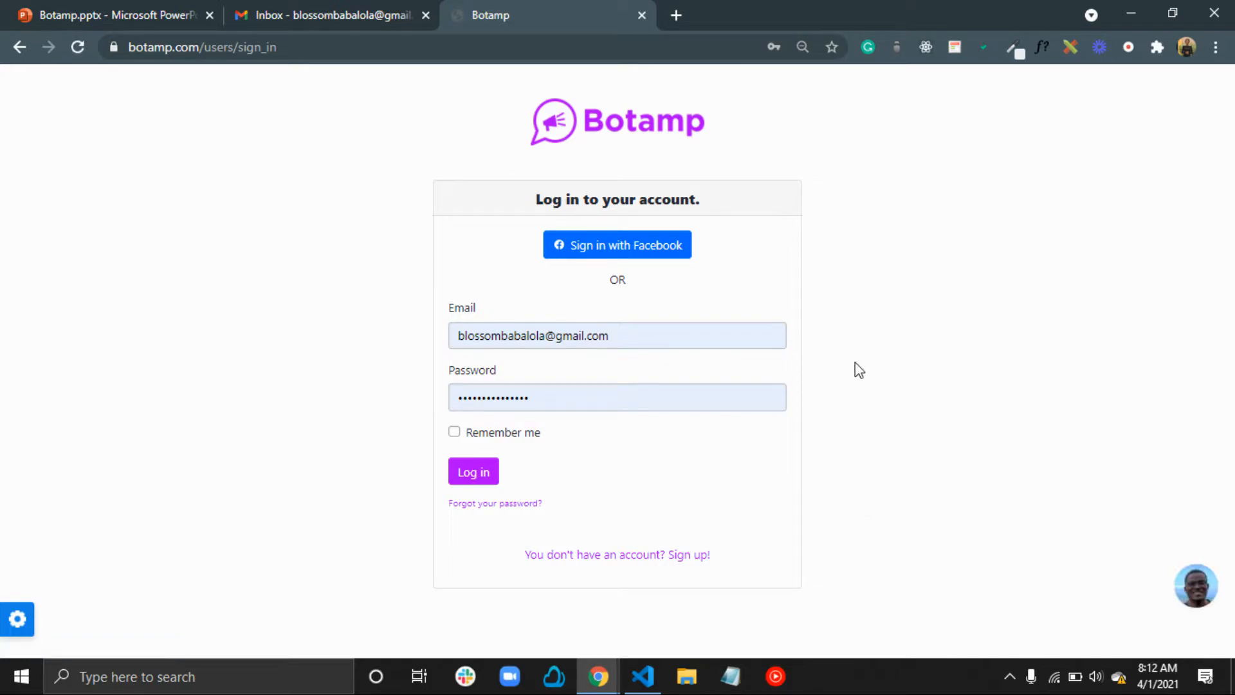
click(625, 562)
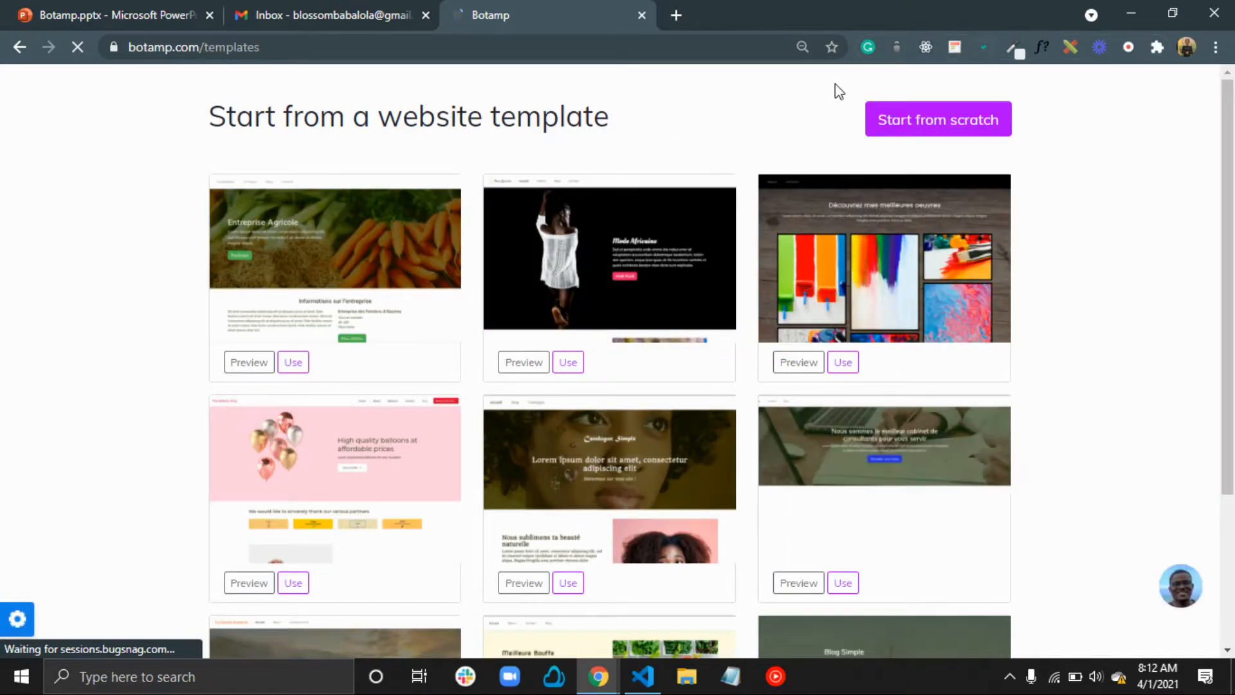
Start a website from scratch and enter mecorner as the website name in the free account form
scroll(619, 370, down, 2)
scroll(619, 368, up, 2)
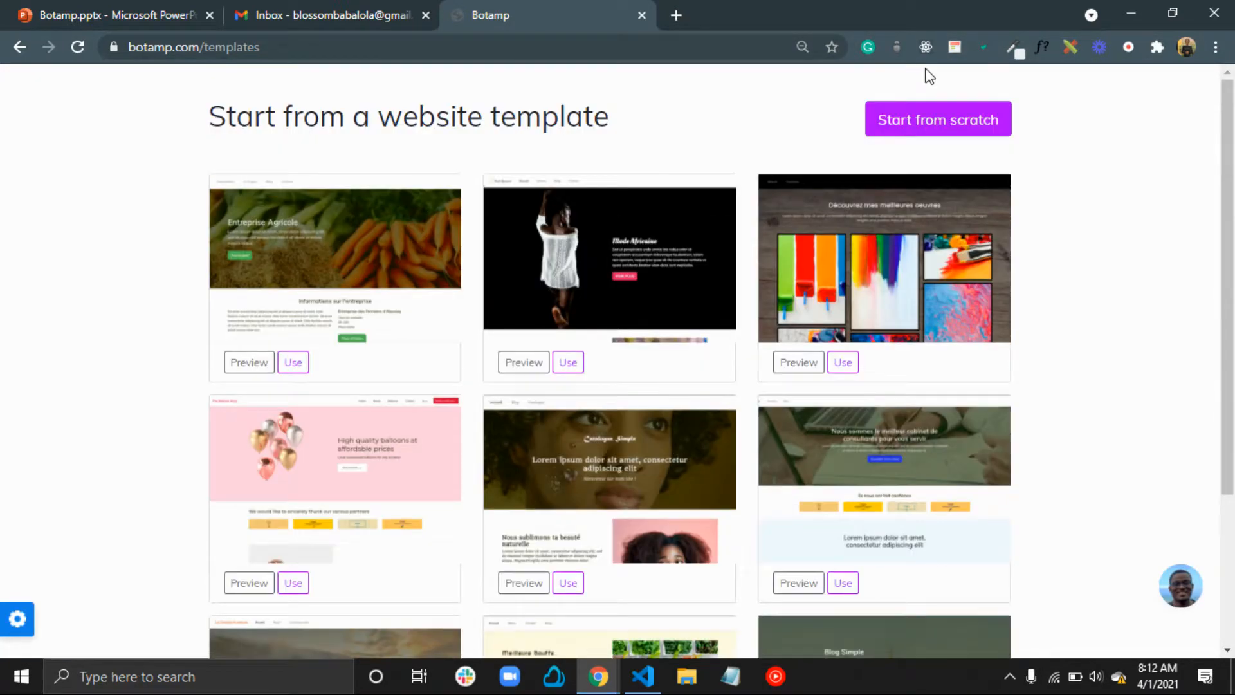
click(940, 127)
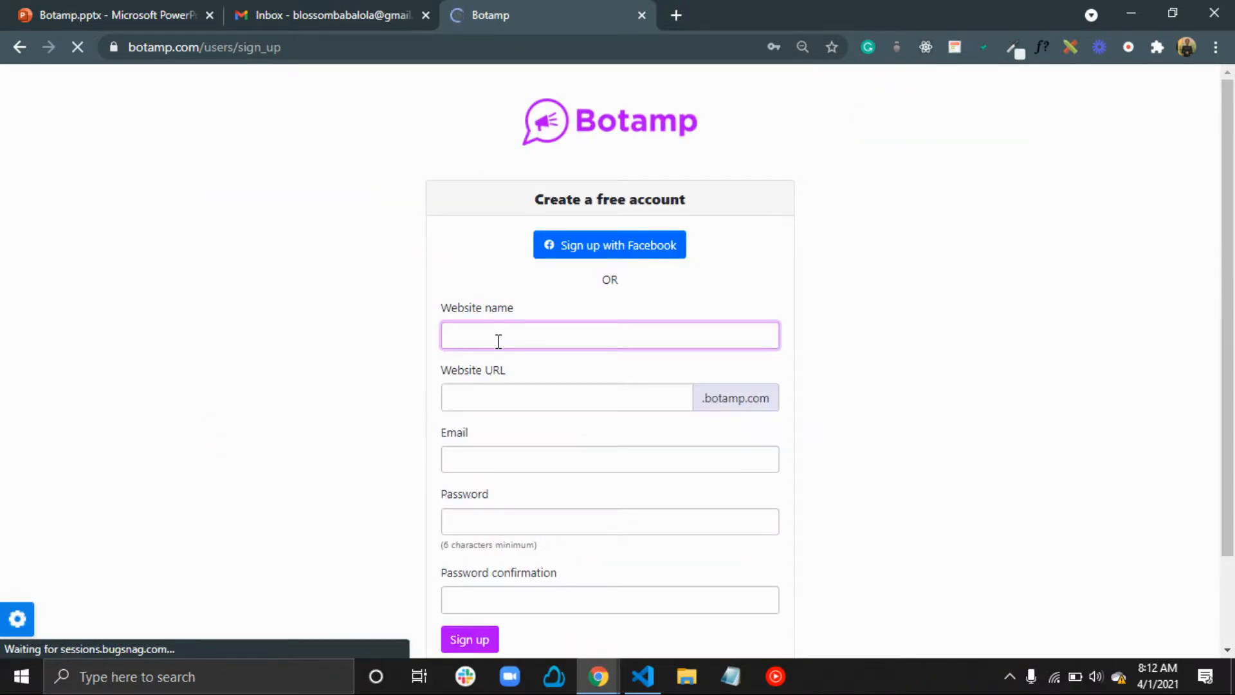
text(mecorn)
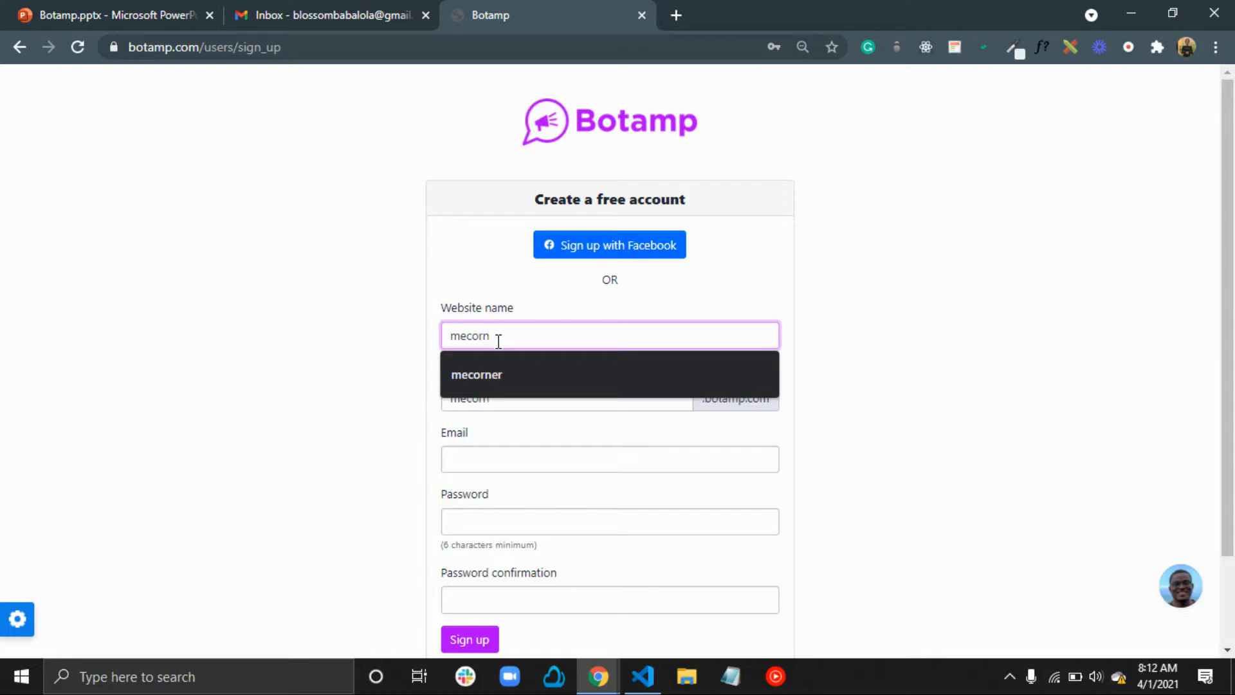
text(er)
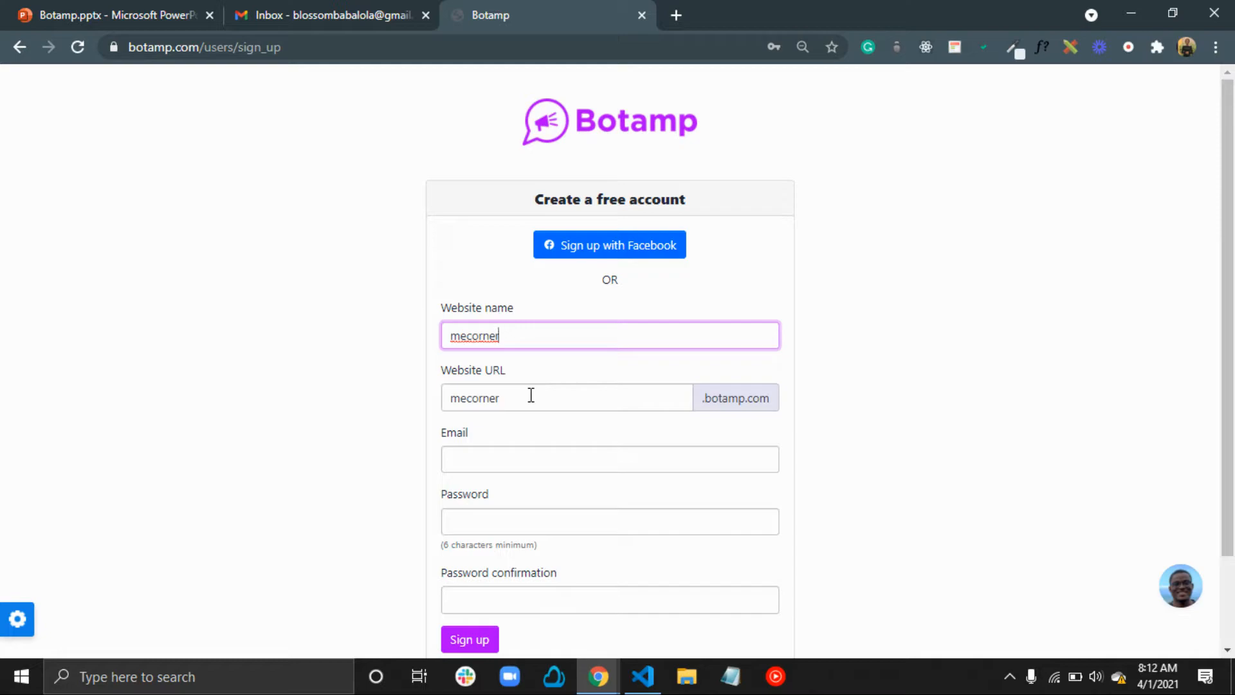
Fill in the account email, the password and the password confirmation on the sign-up form
click(493, 456)
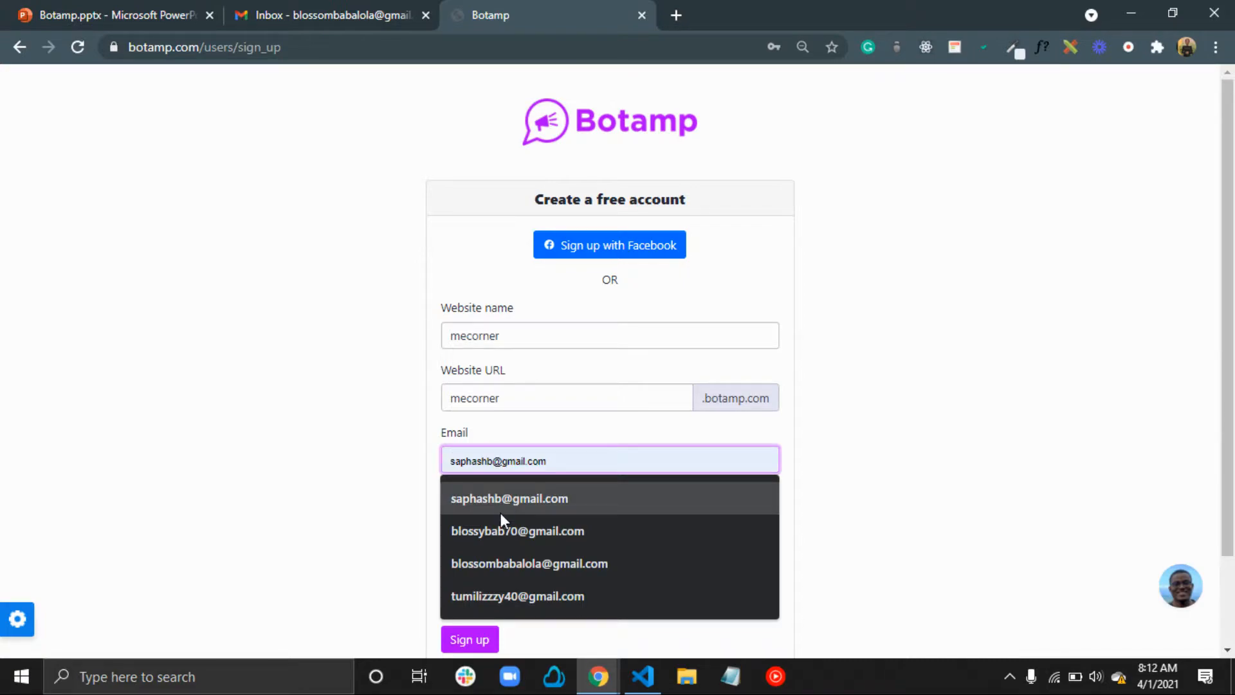
click(528, 568)
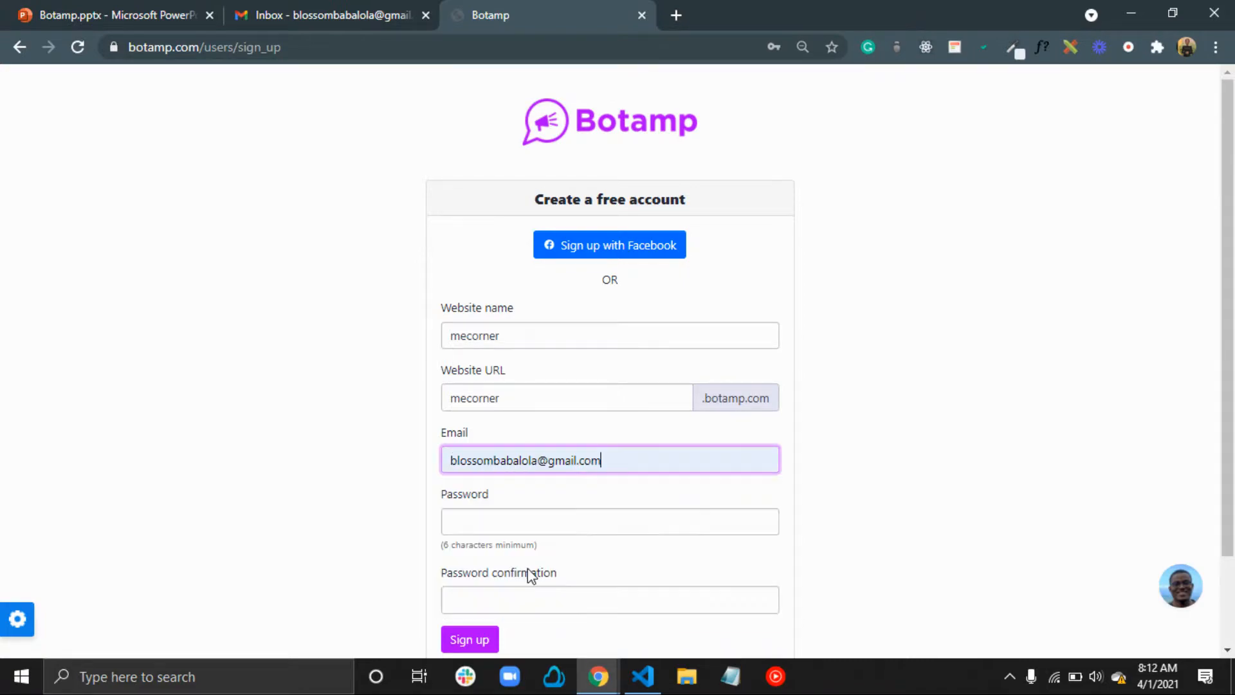
click(478, 515)
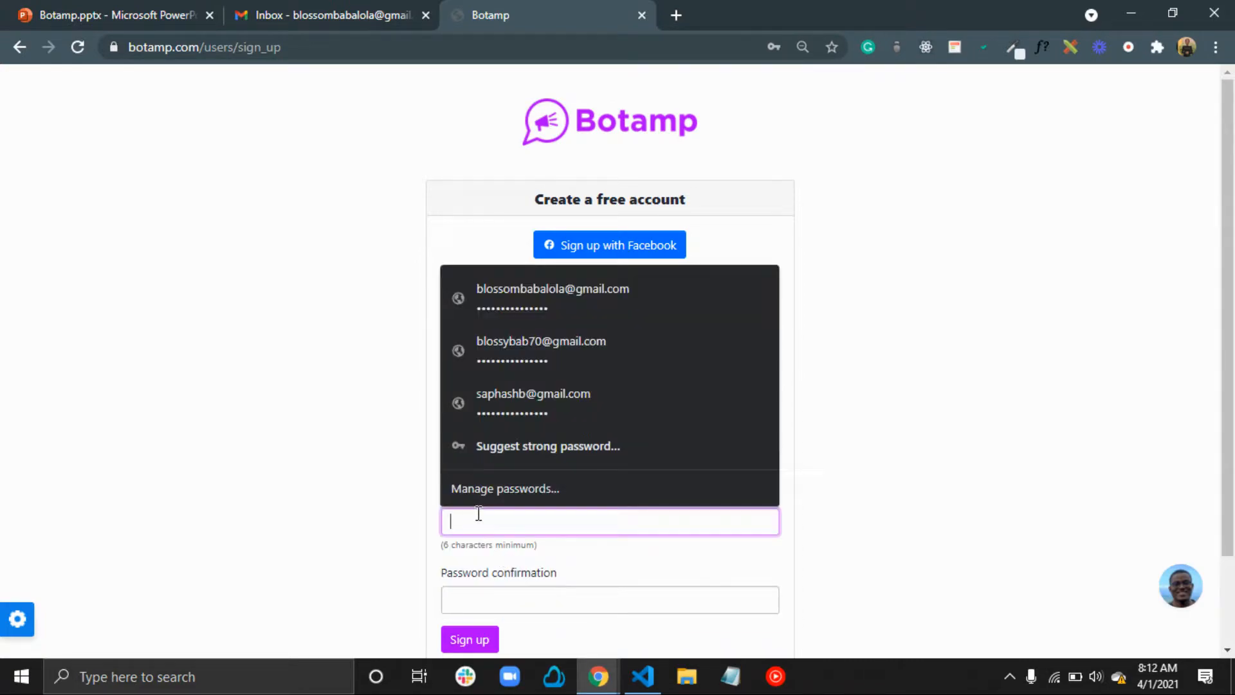
click(502, 449)
click(605, 561)
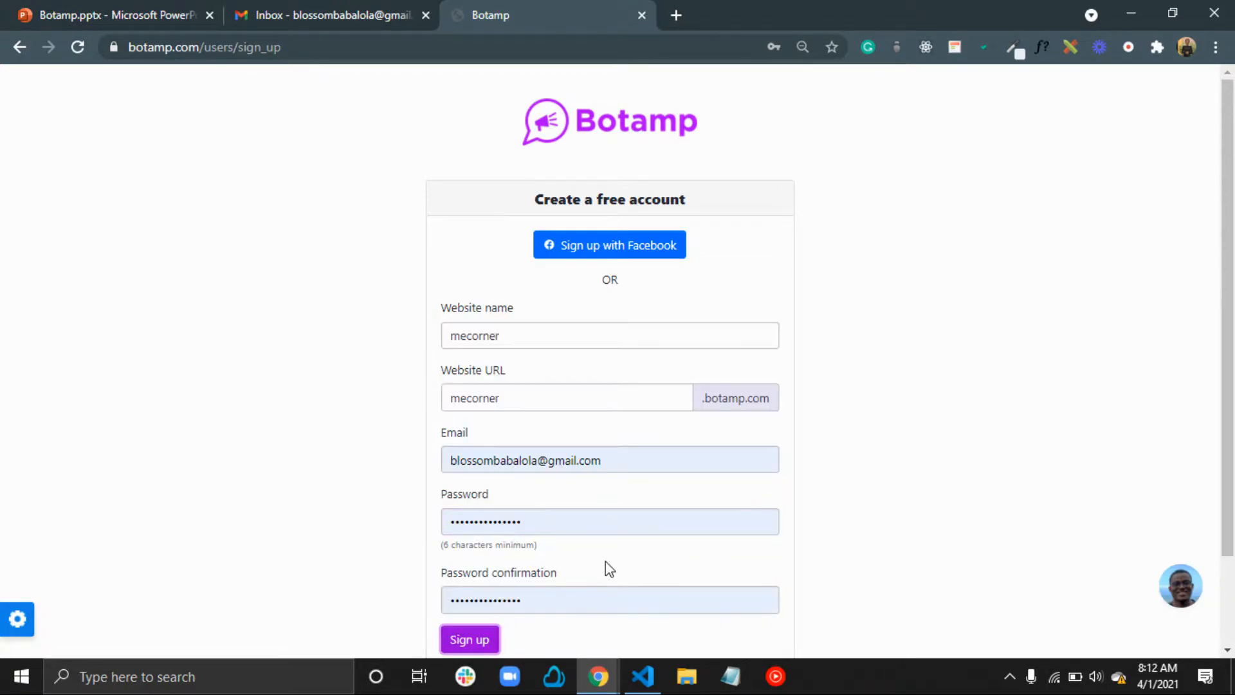
Submit the account sign-up and let the browser update the saved password
scroll(480, 533, down, 2)
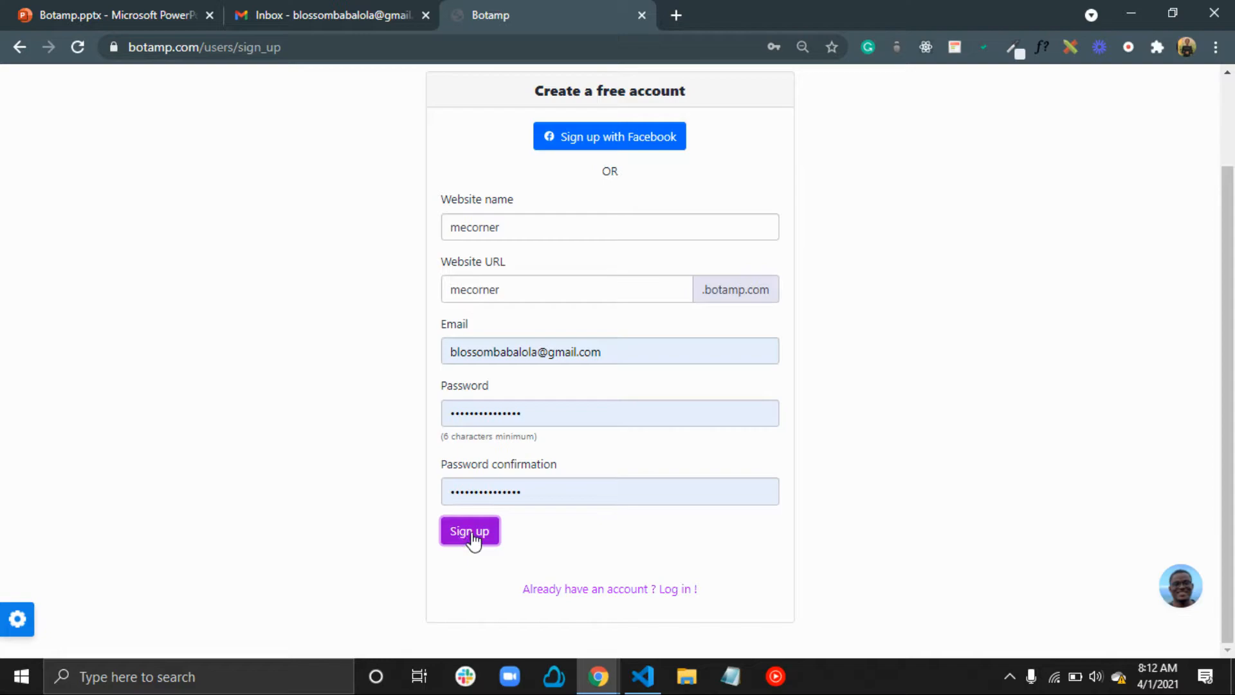
click(472, 534)
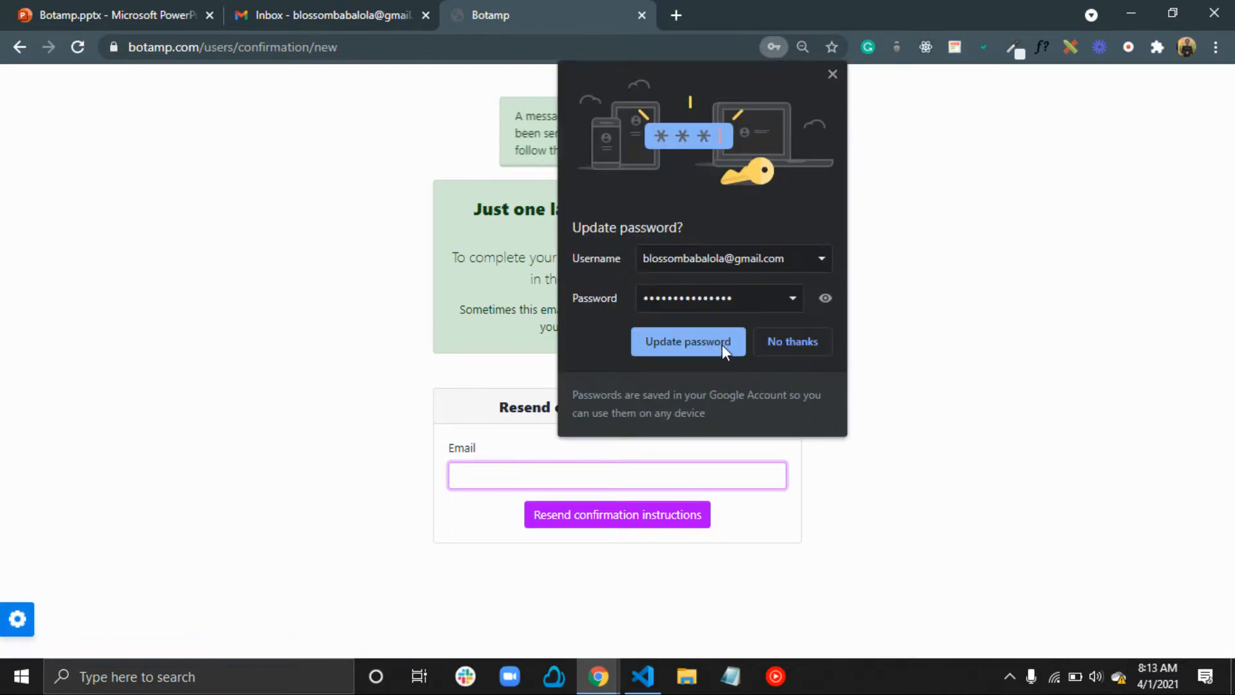
click(711, 338)
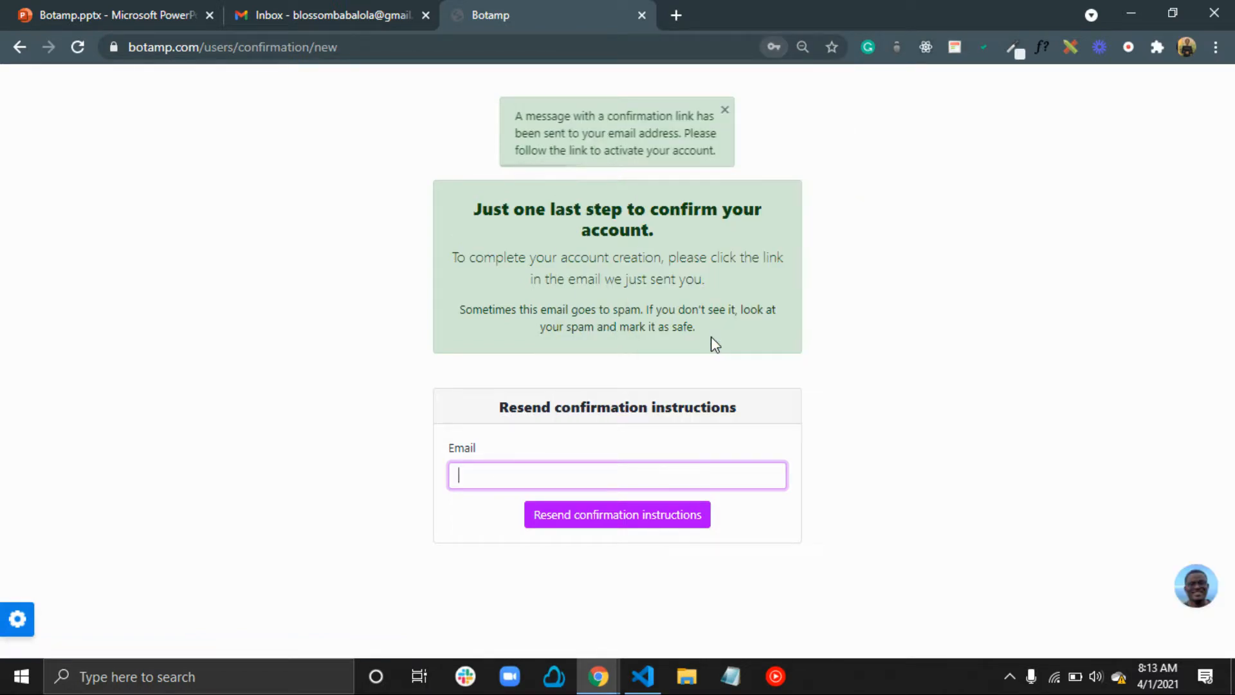
Switch to Gmail, open the latest Confirmation instructions email from Botamp and confirm the account
click(335, 21)
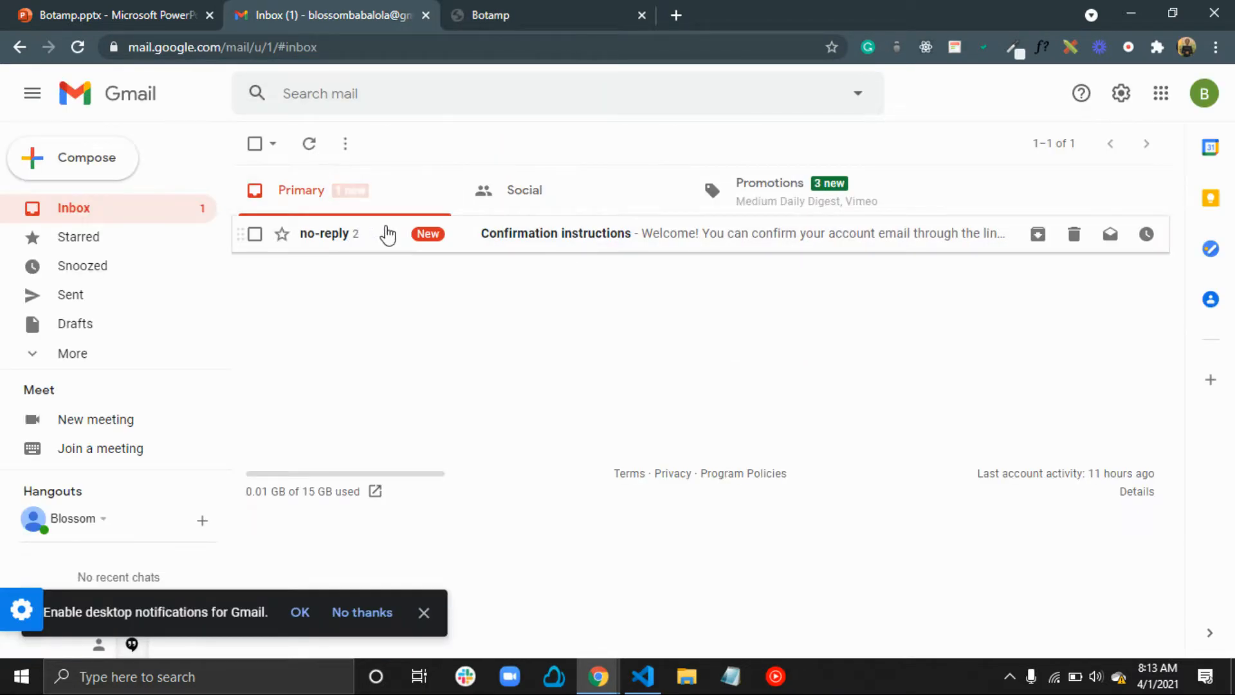
click(353, 240)
click(307, 353)
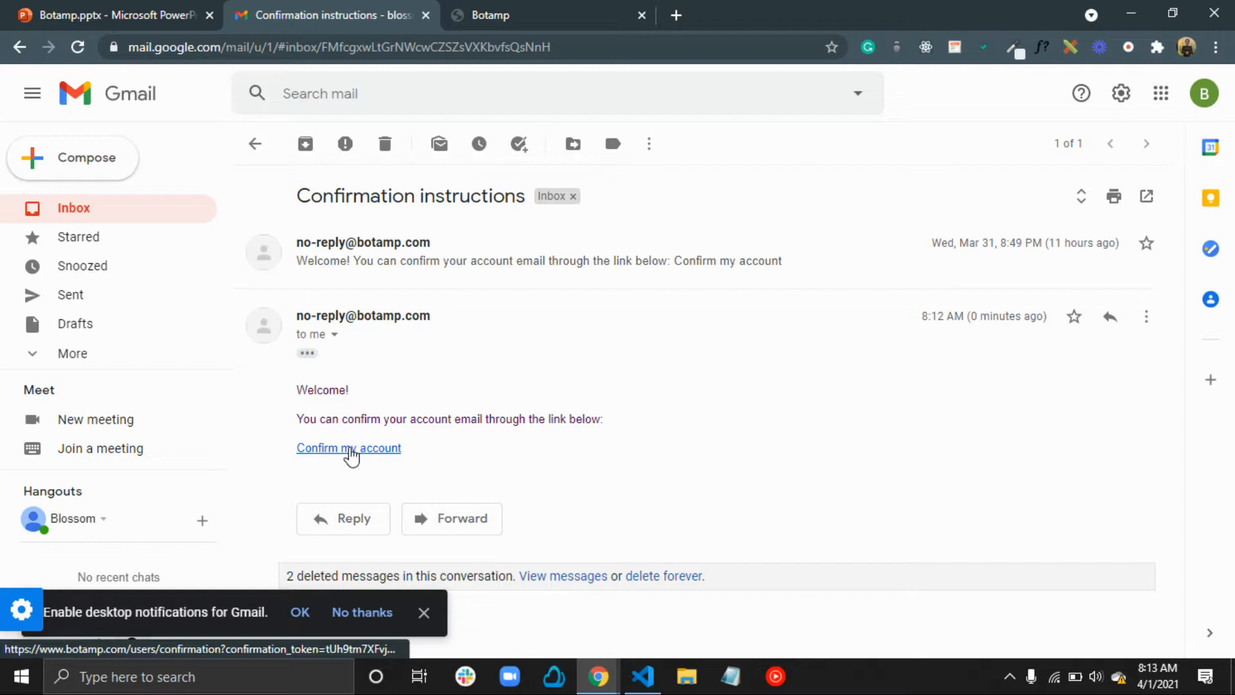
click(349, 448)
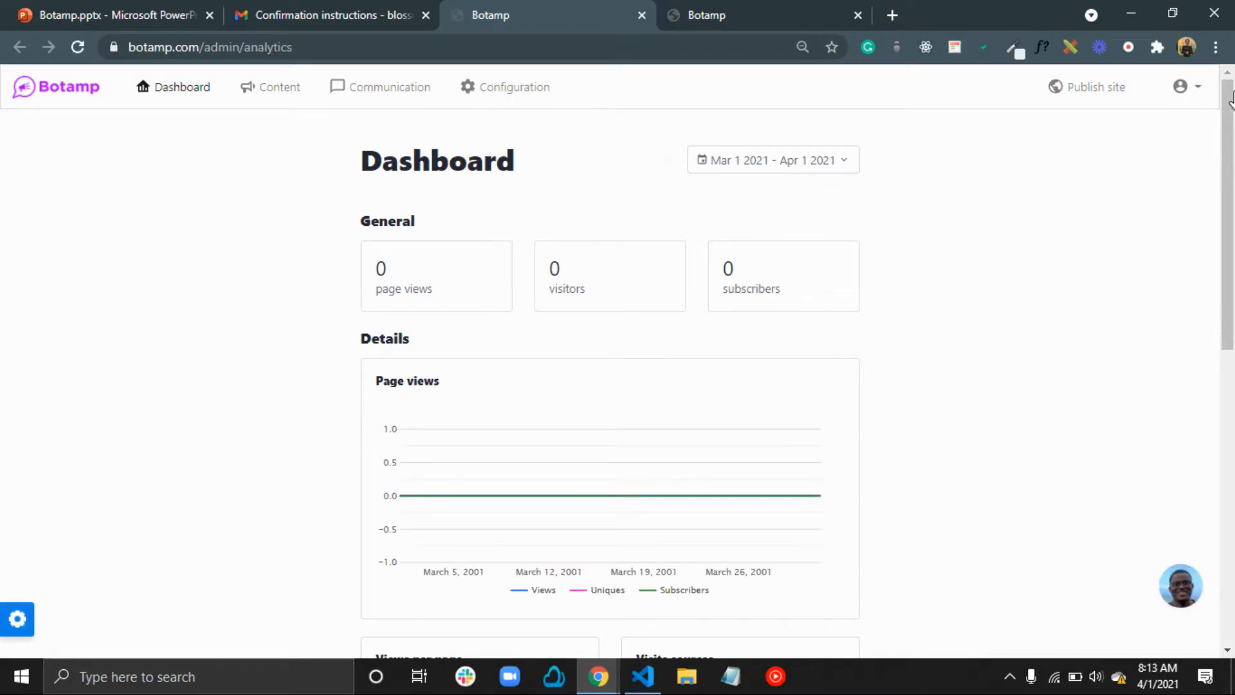
Visit the mecorner website from the site sharing page and look over its home page down to the footer
click(1096, 93)
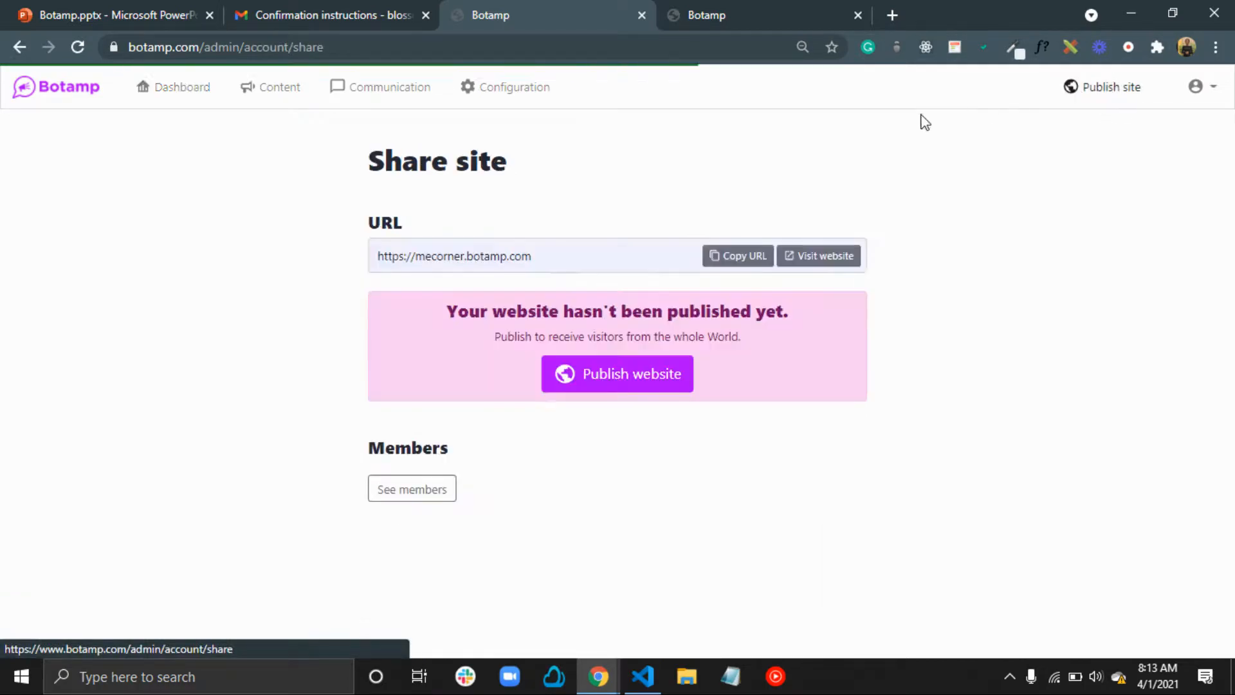
click(820, 256)
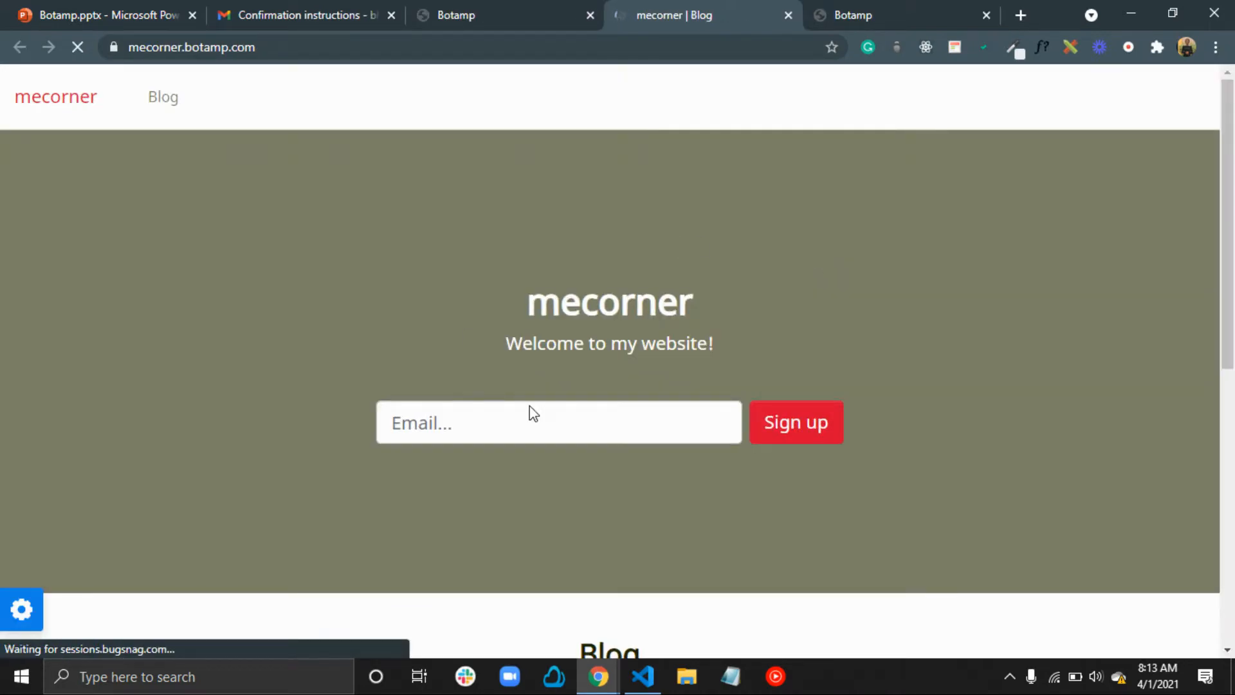
scroll(532, 405, down, 6)
scroll(532, 406, down, 2)
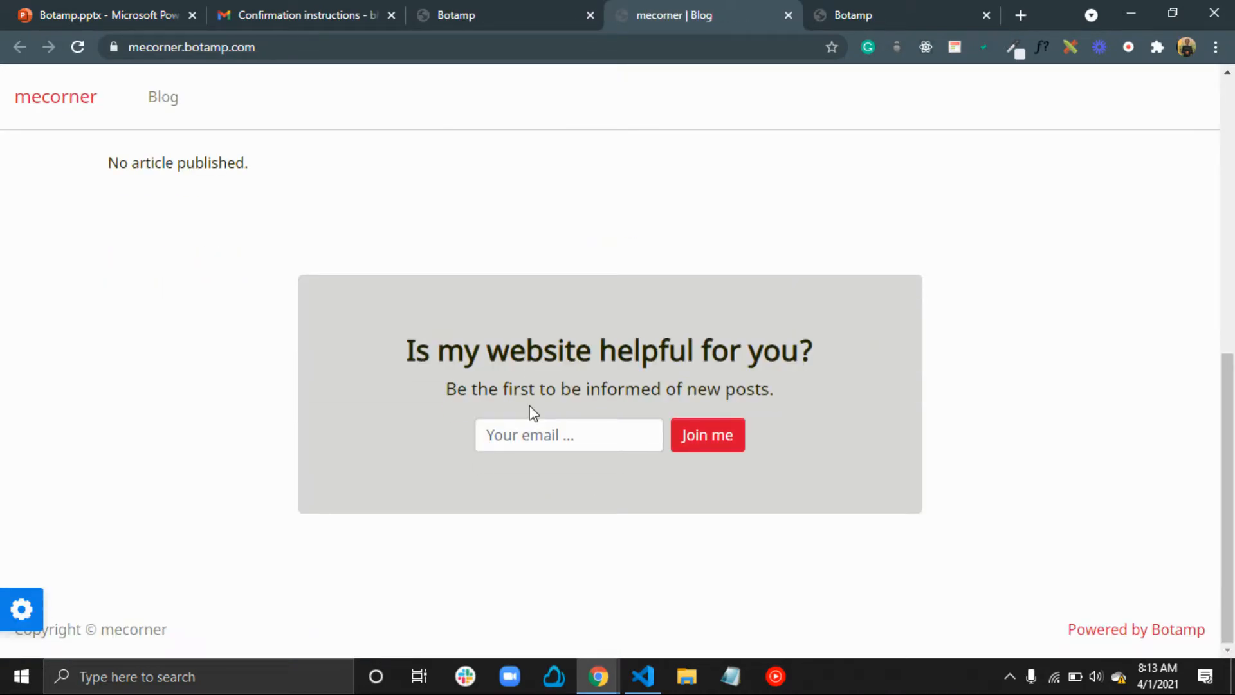
scroll(531, 406, up, 8)
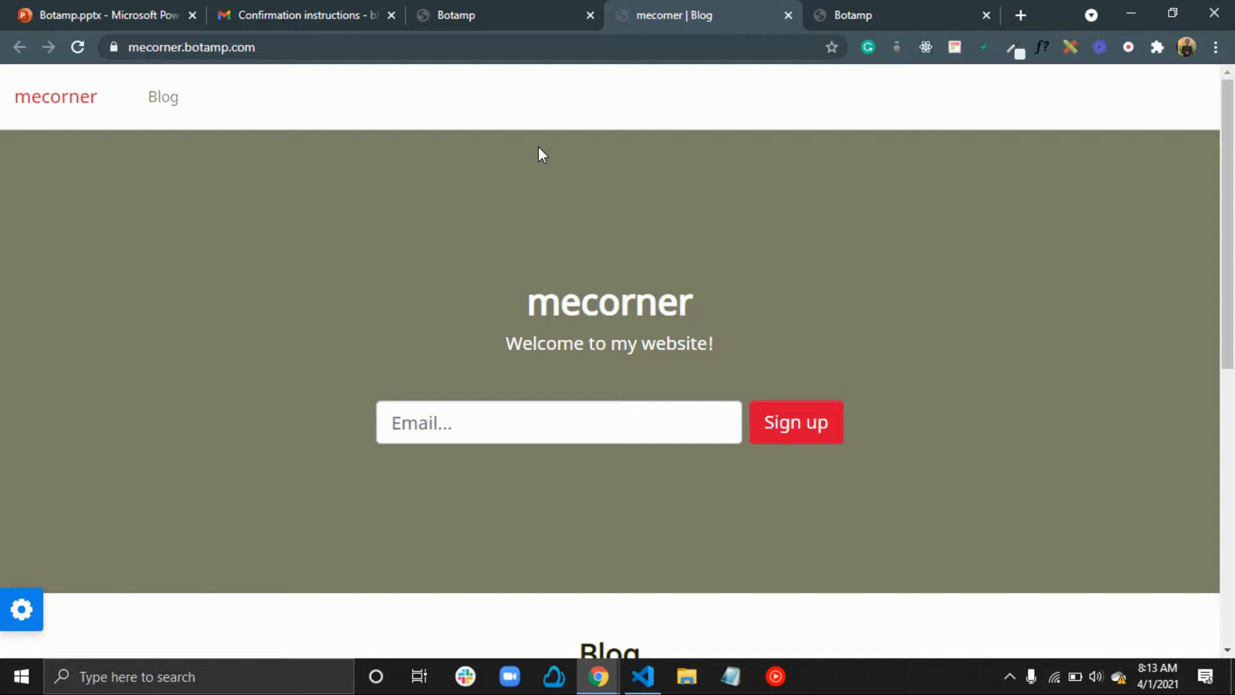
Return to the Botamp admin site and review the dashboard analytics, from the general figures to the visitor details
click(538, 9)
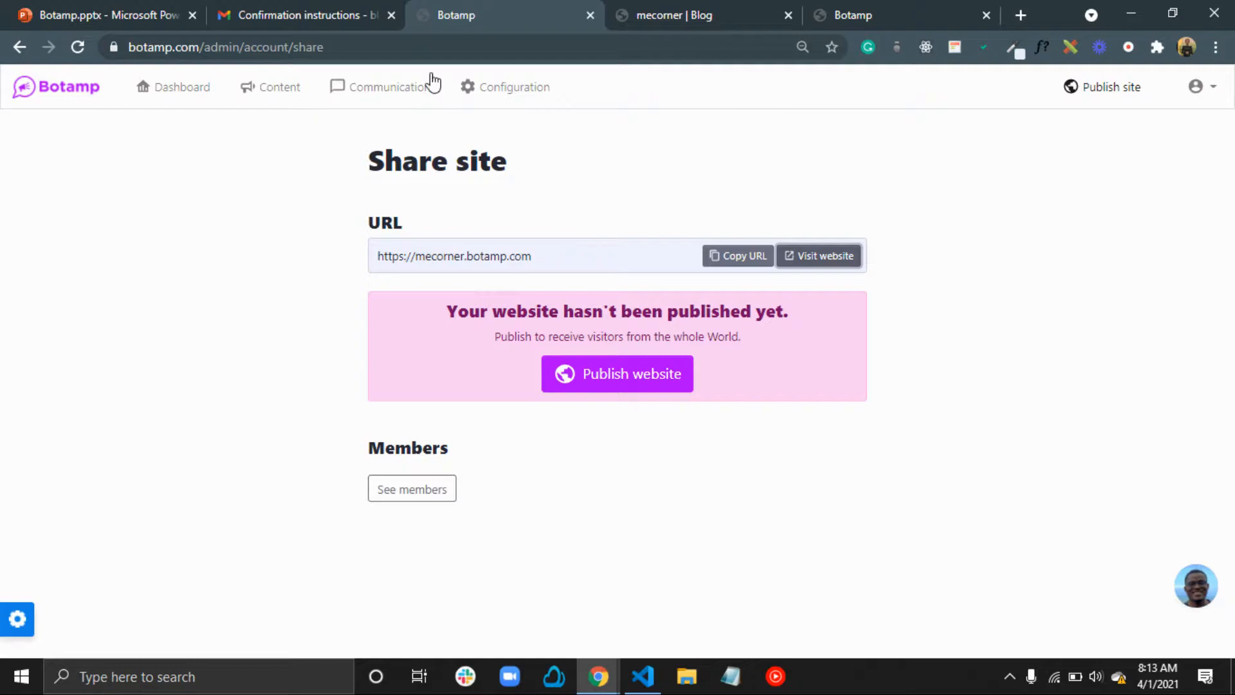
click(164, 93)
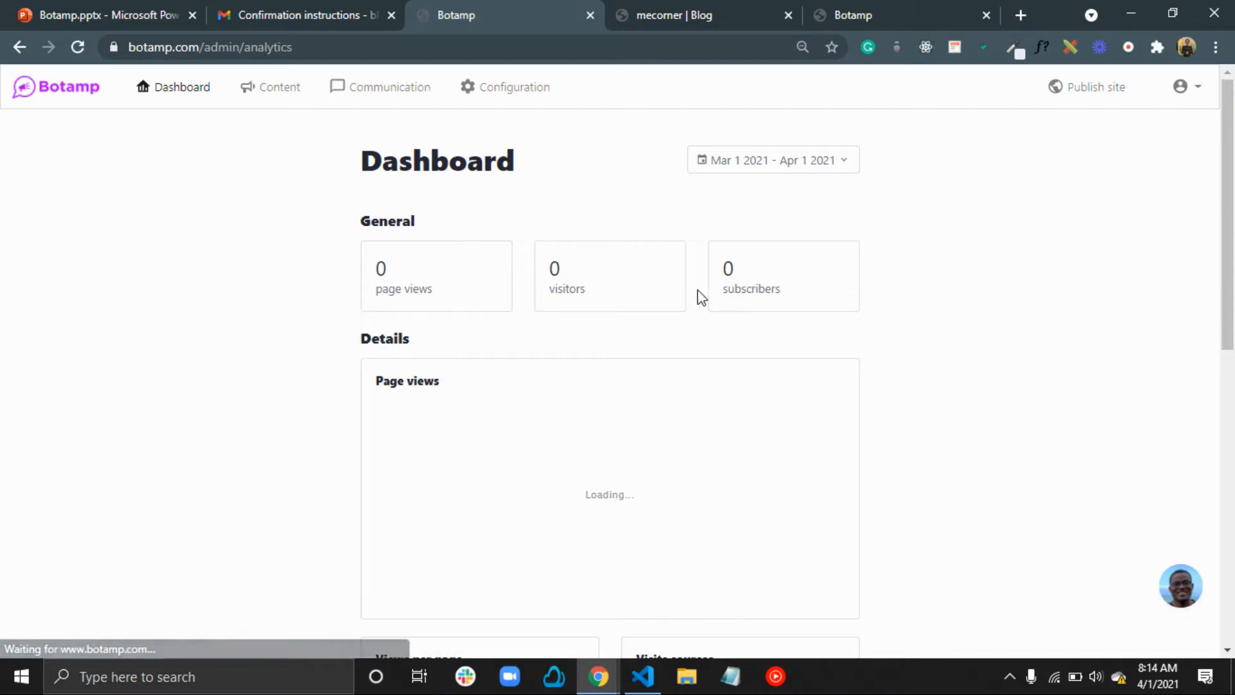
scroll(580, 487, down, 1)
scroll(579, 487, down, 3)
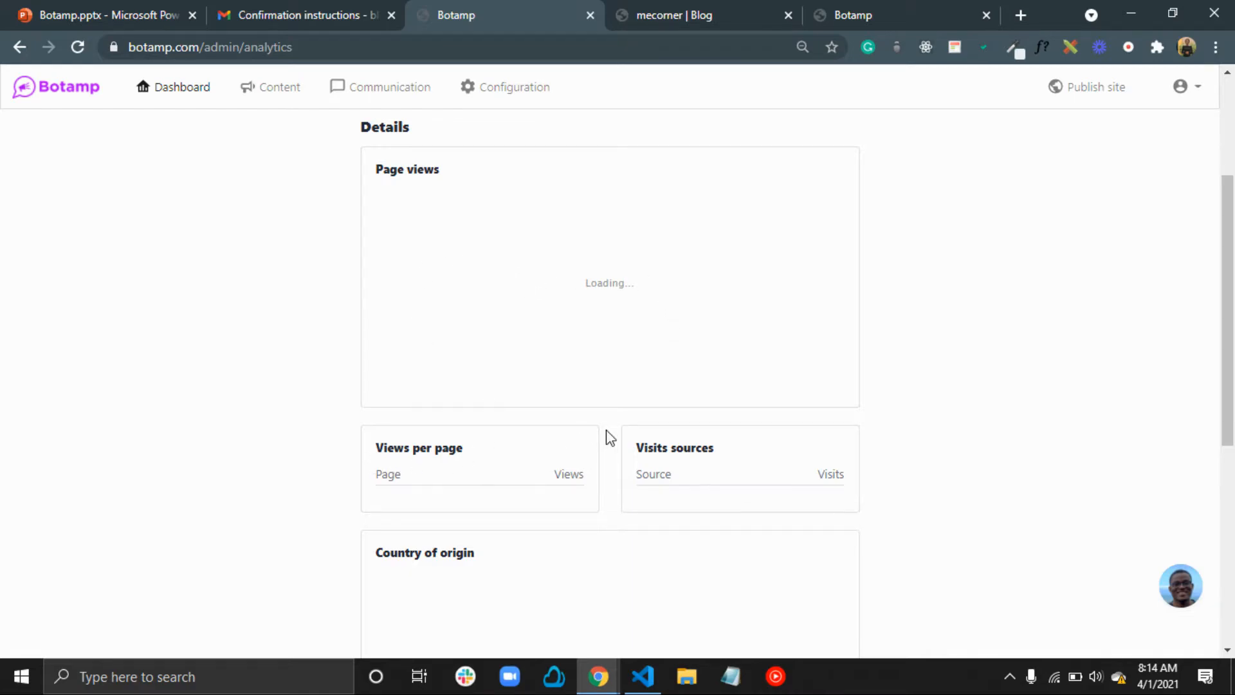
scroll(582, 573, down, 4)
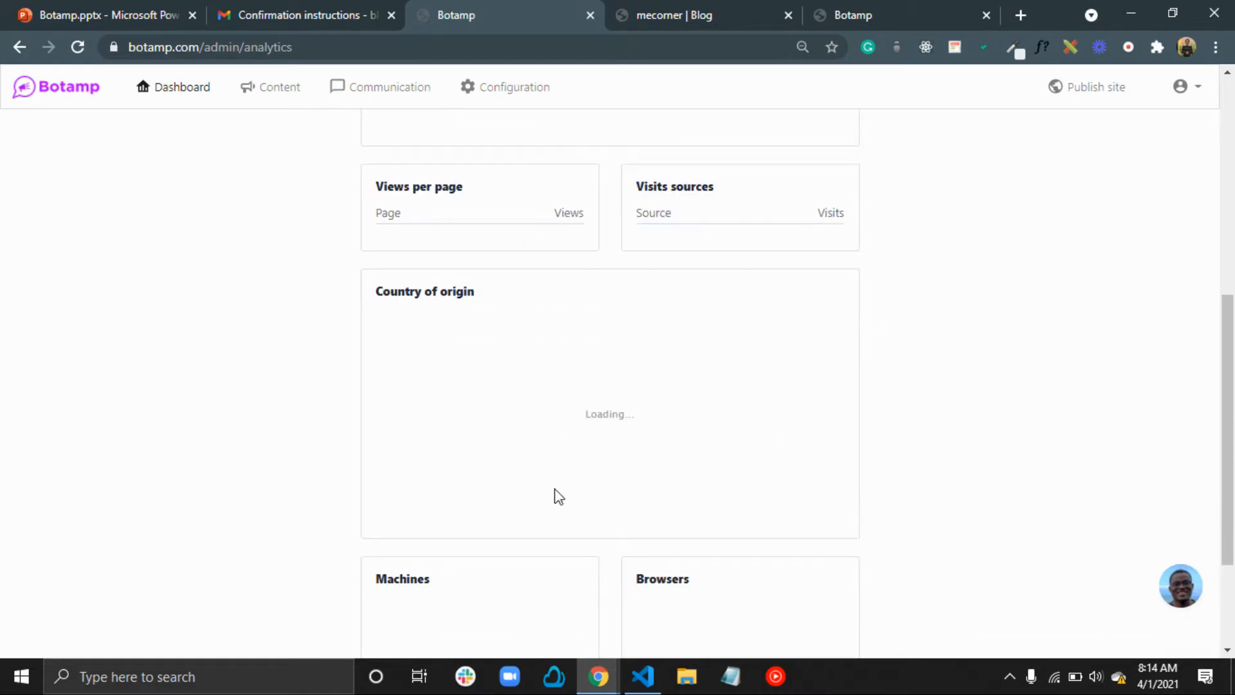
Review the remaining dashboard charts for machines and browsers, and look over the Content section's pages and articles
scroll(557, 497, down, 3)
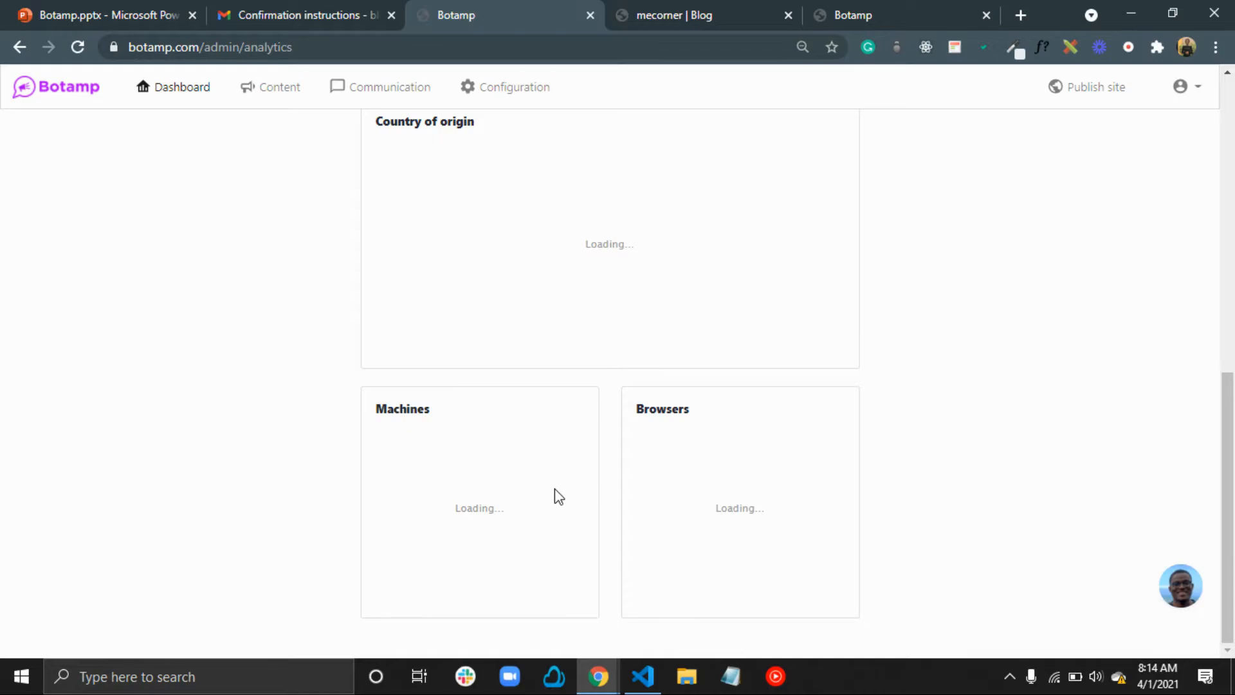
scroll(557, 496, up, 10)
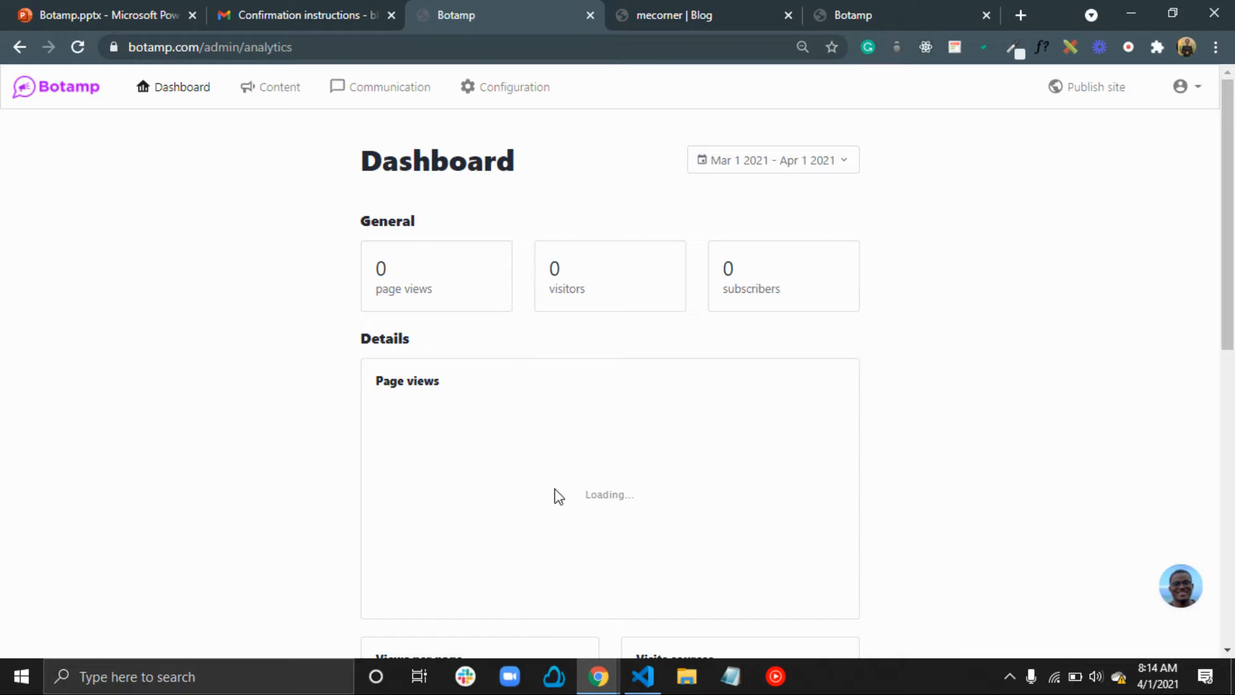
click(270, 101)
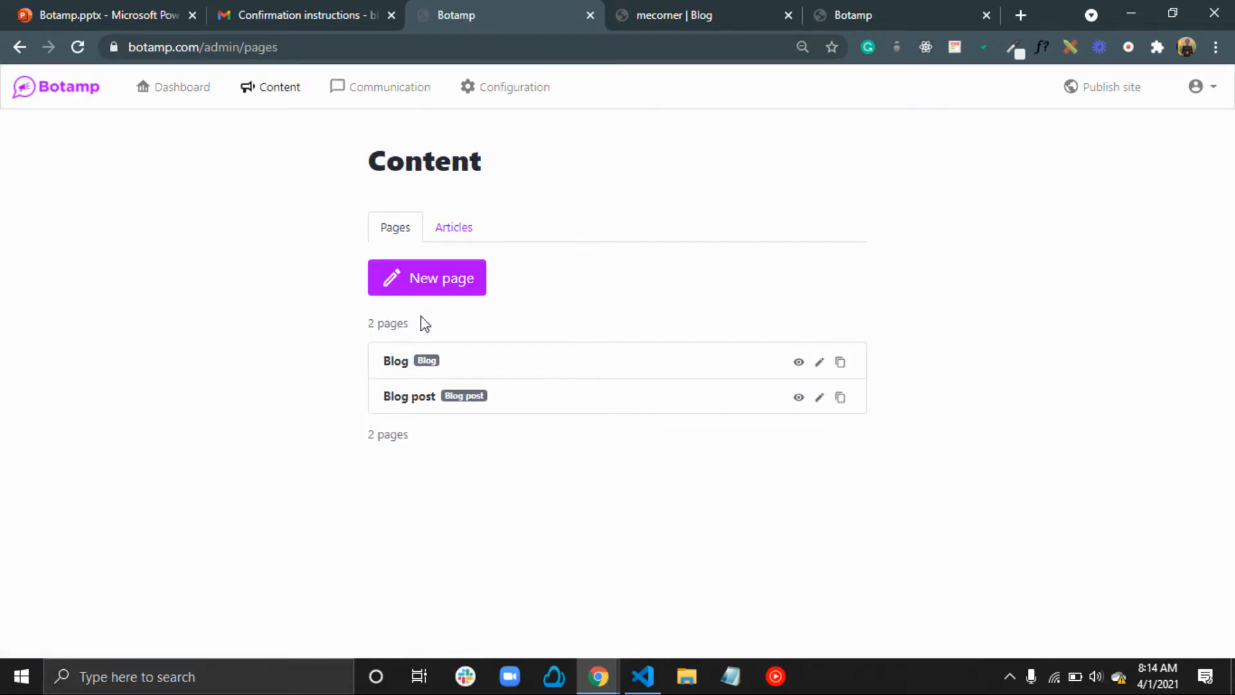
click(261, 93)
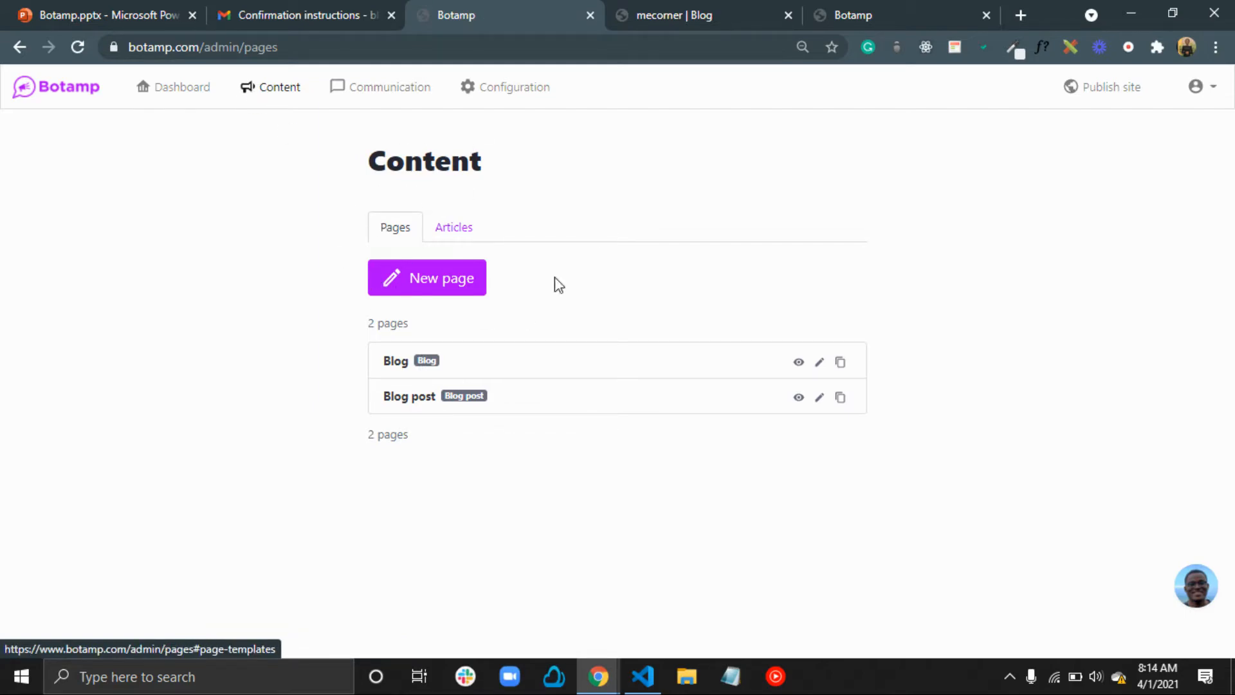
click(469, 234)
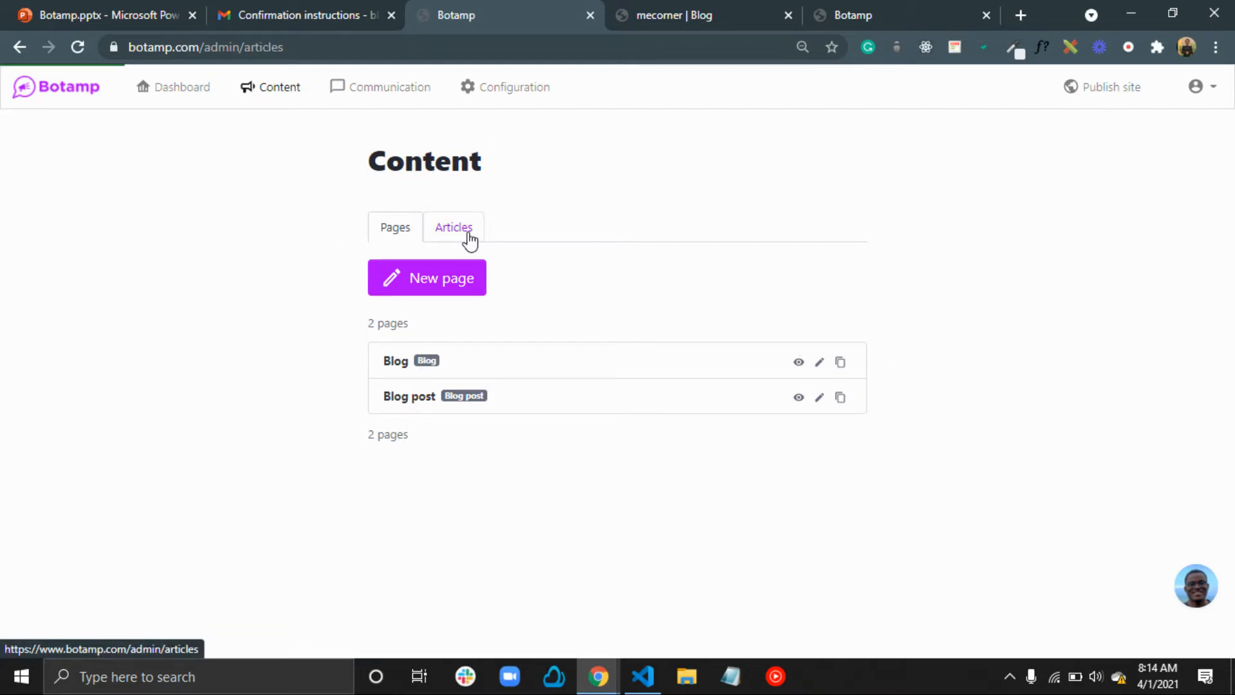
Look through the Communication section's subscribers, members and form responses, ending on the campaigns view
click(372, 93)
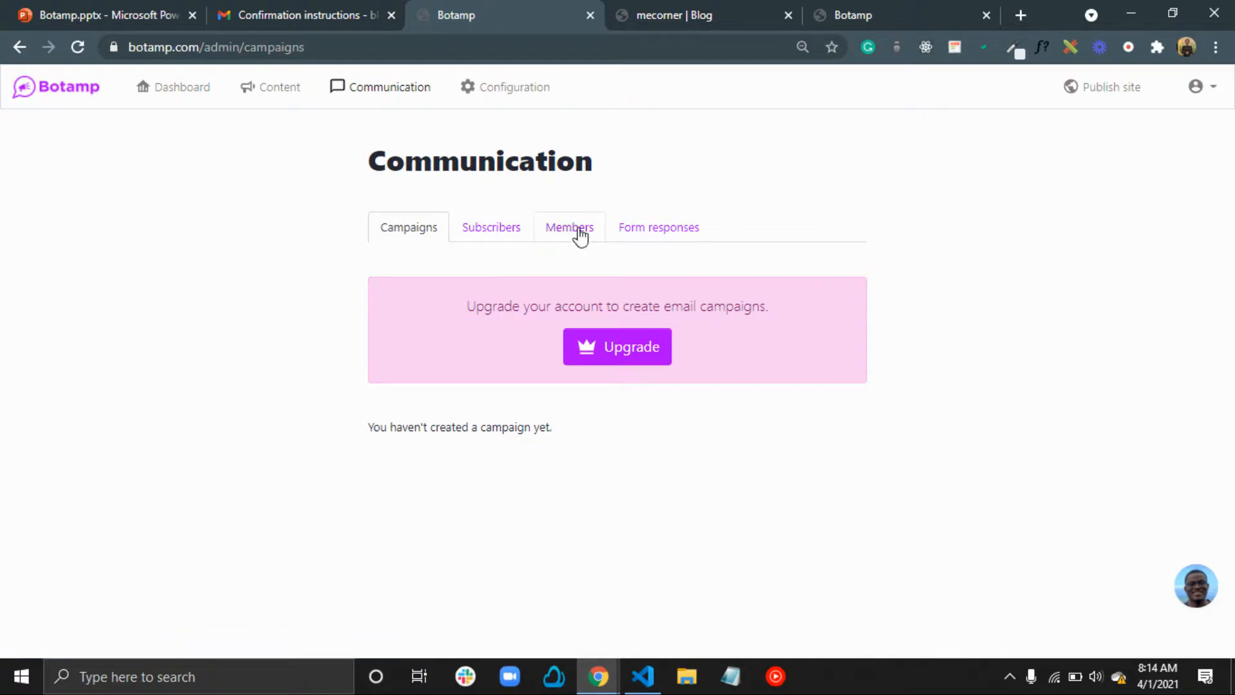
click(510, 229)
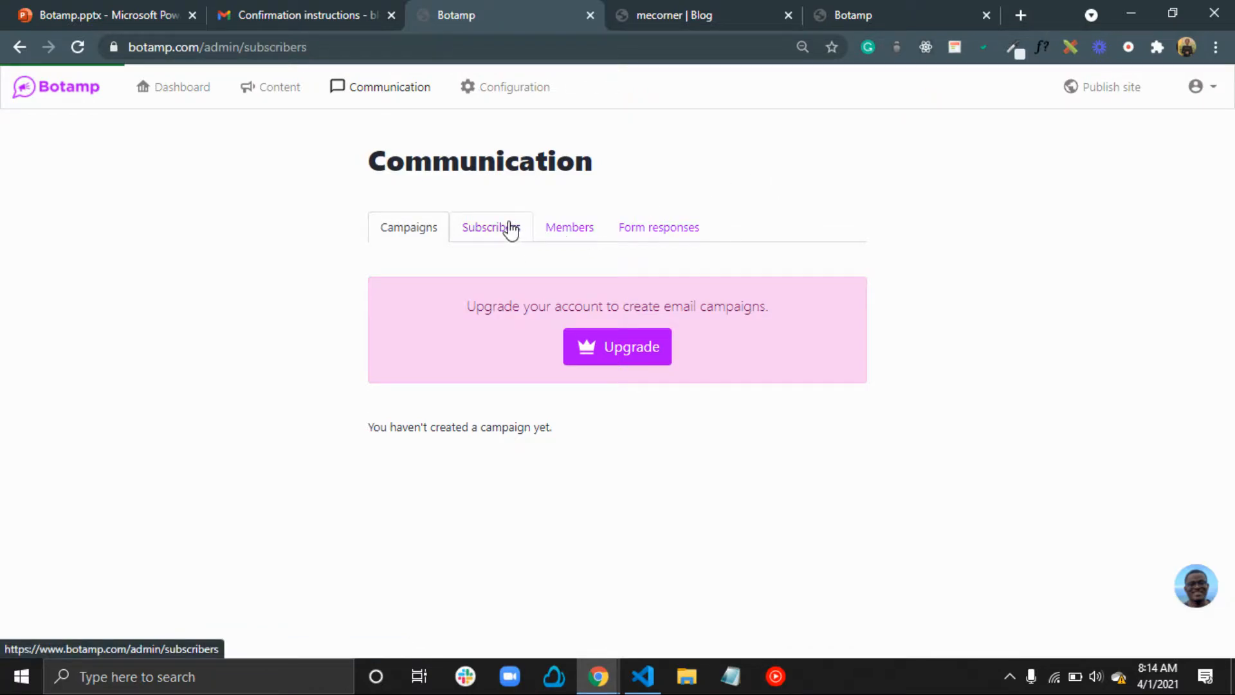
click(588, 233)
click(635, 236)
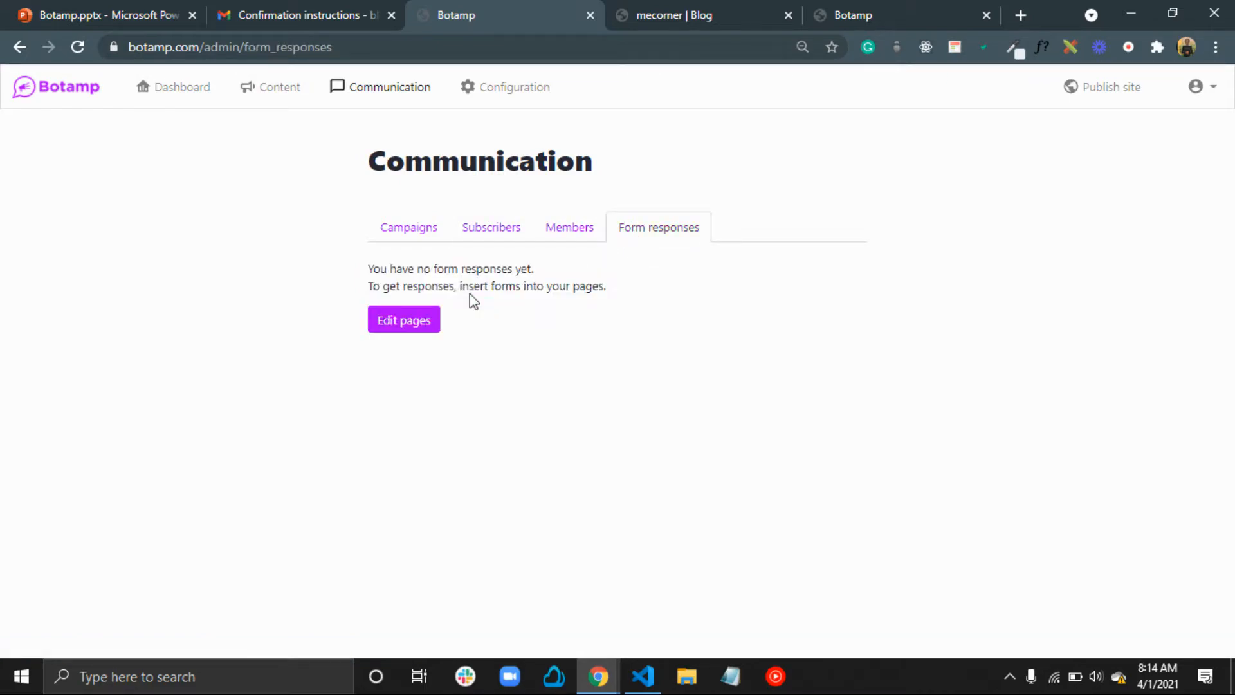
click(403, 245)
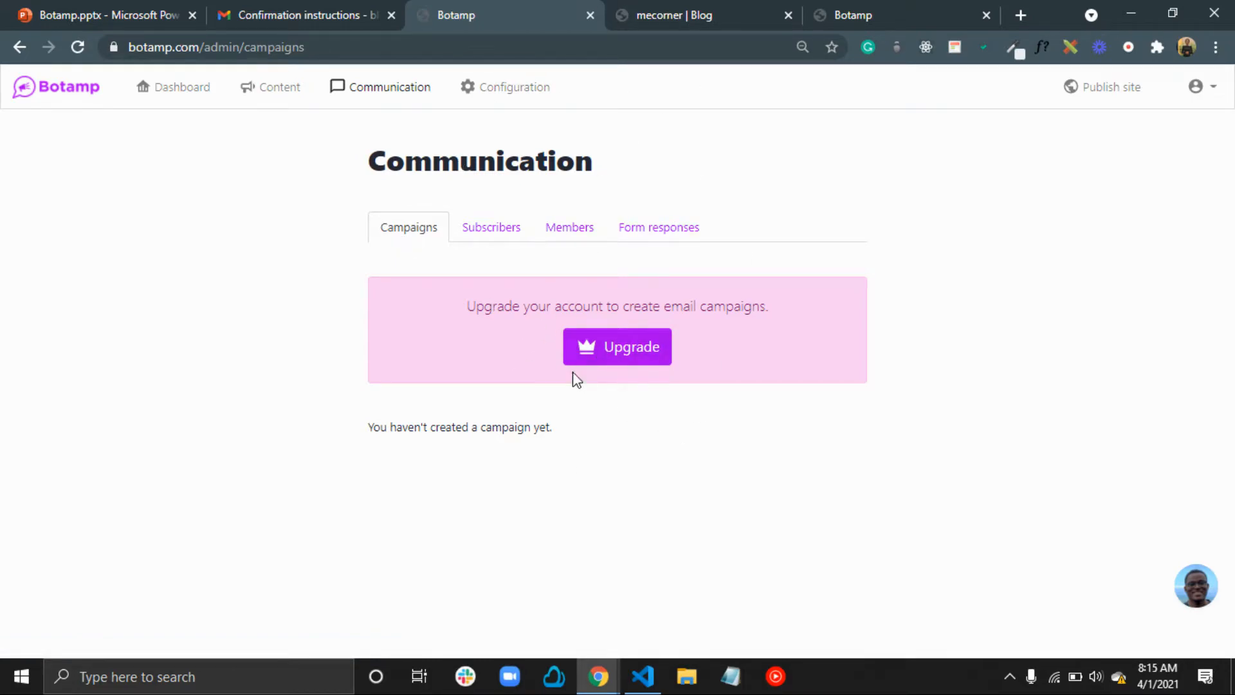
Open the upgrade offer for email campaigns, compare the Basic, Standard and Premium plans, and return to Communication
click(607, 362)
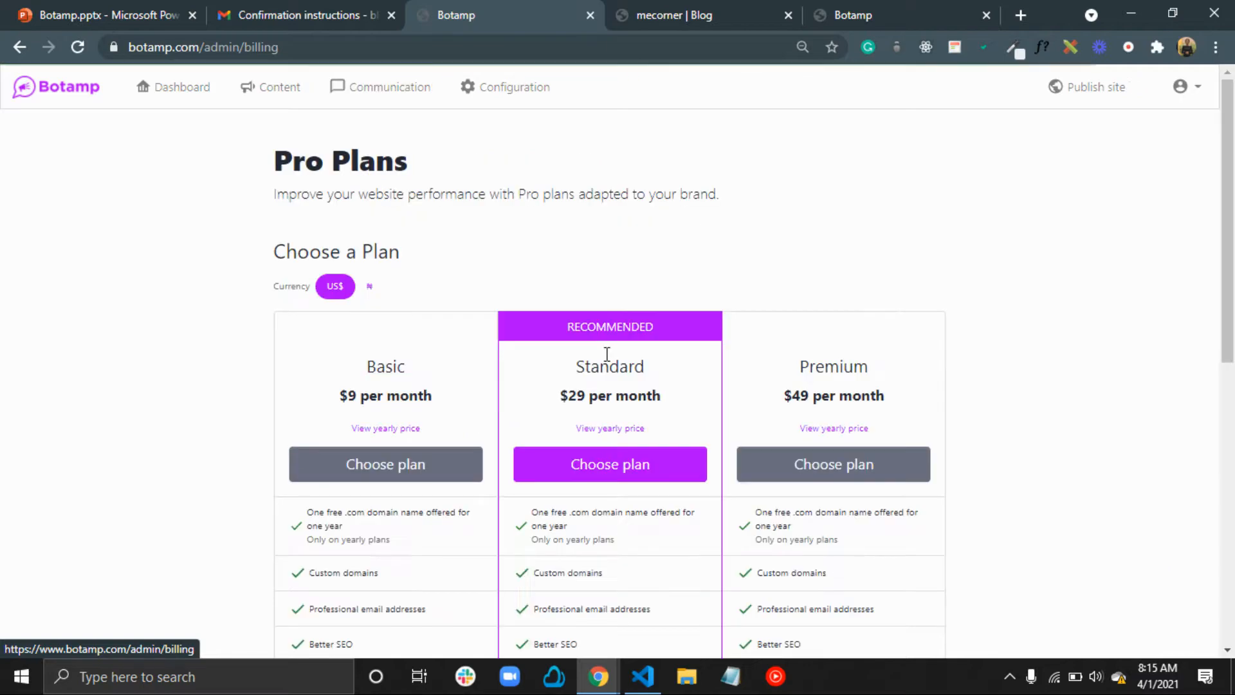
scroll(546, 489, down, 5)
scroll(546, 485, up, 2)
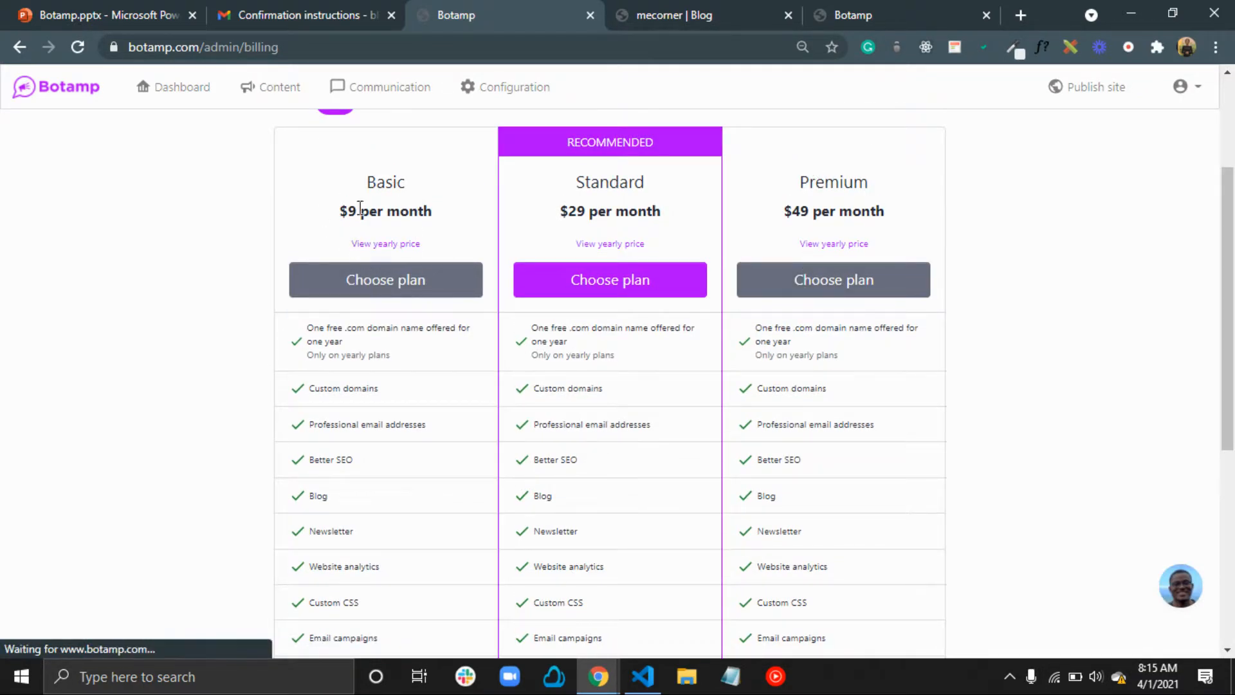
scroll(375, 325, down, 6)
scroll(361, 475, up, 2)
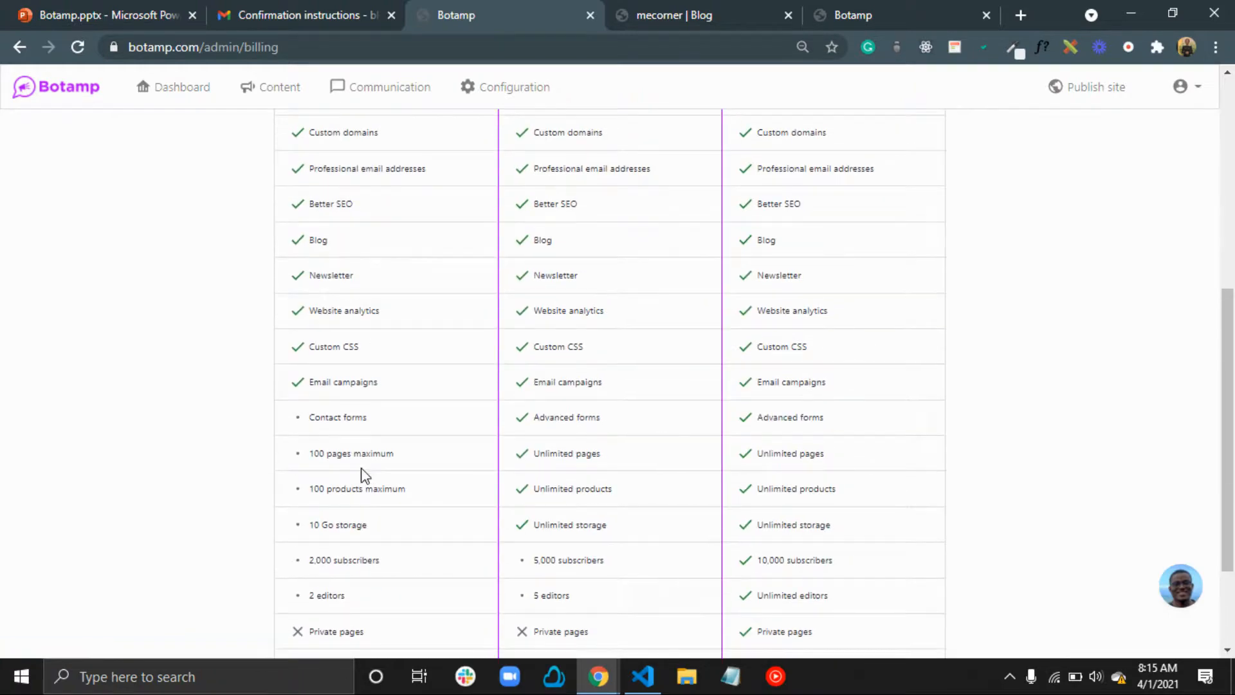
scroll(364, 480, down, 2)
scroll(365, 480, up, 2)
scroll(365, 480, down, 2)
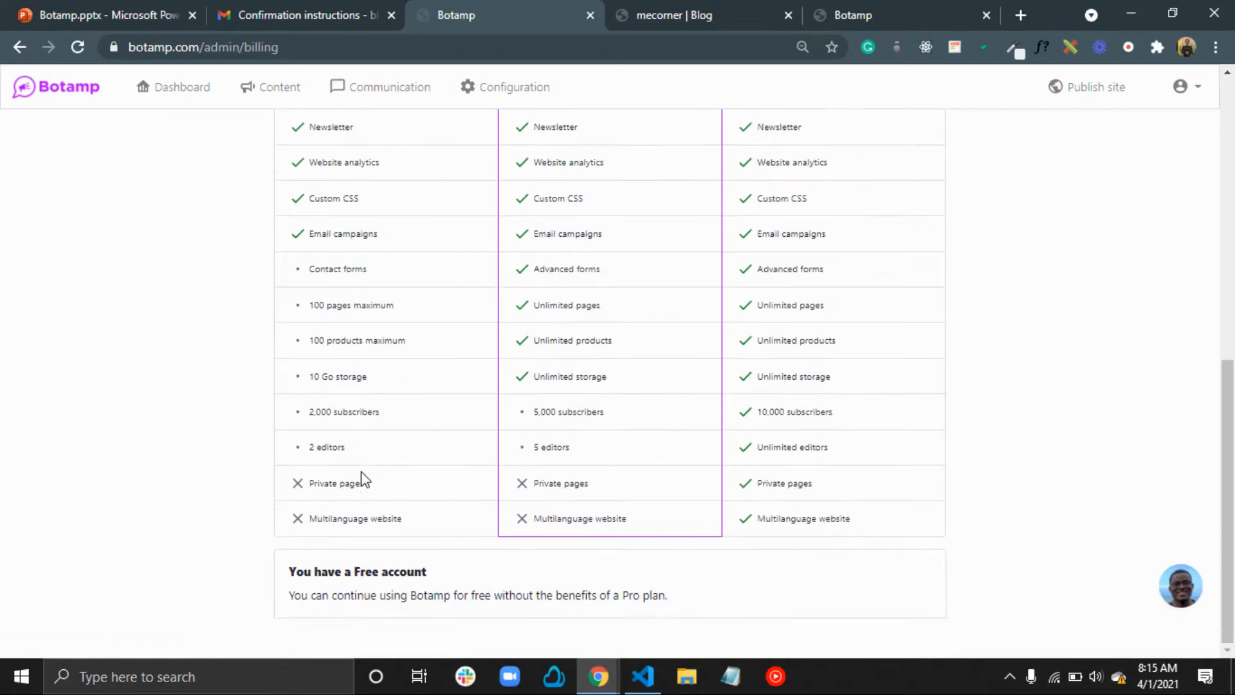
scroll(364, 480, up, 4)
scroll(364, 480, up, 4)
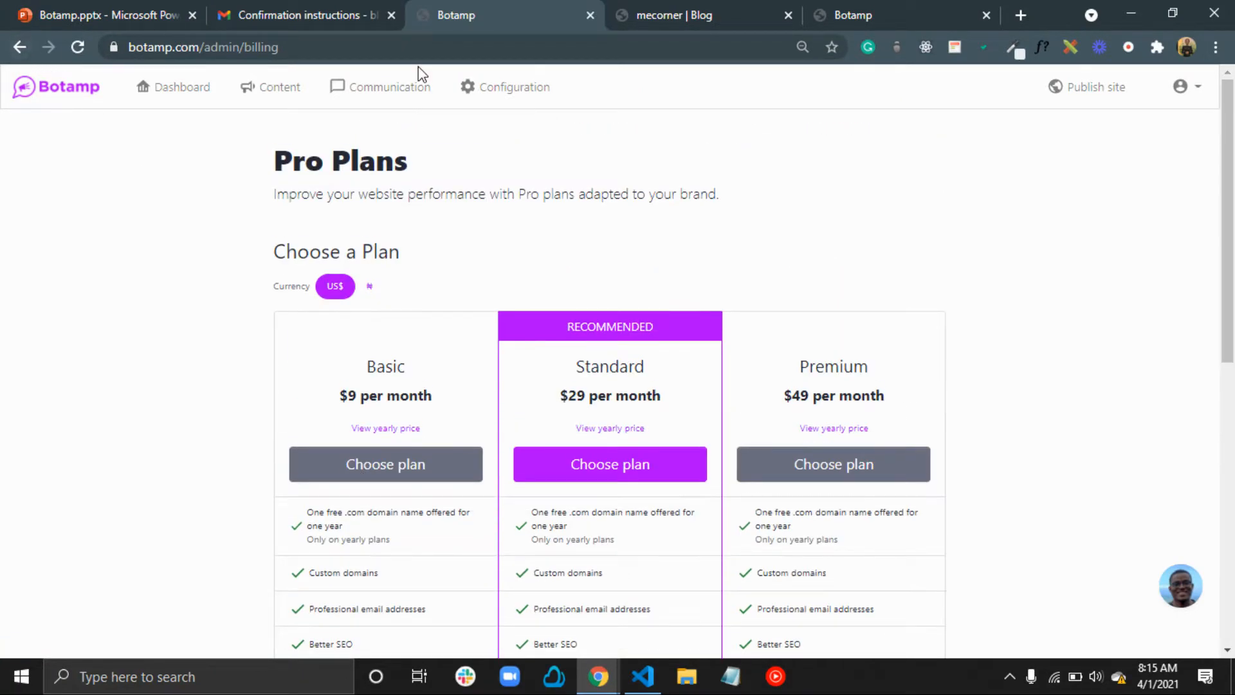
click(399, 89)
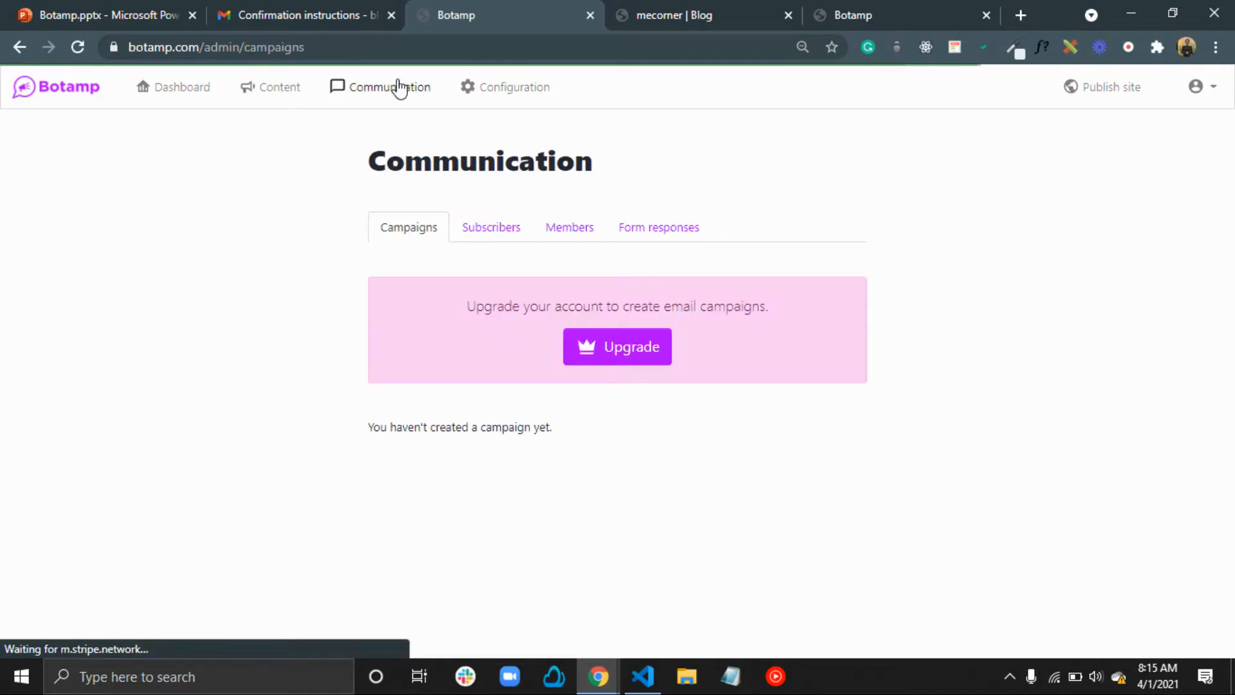
Open the site configuration, inspect the physical address field required for email features, and return to the general settings
click(508, 106)
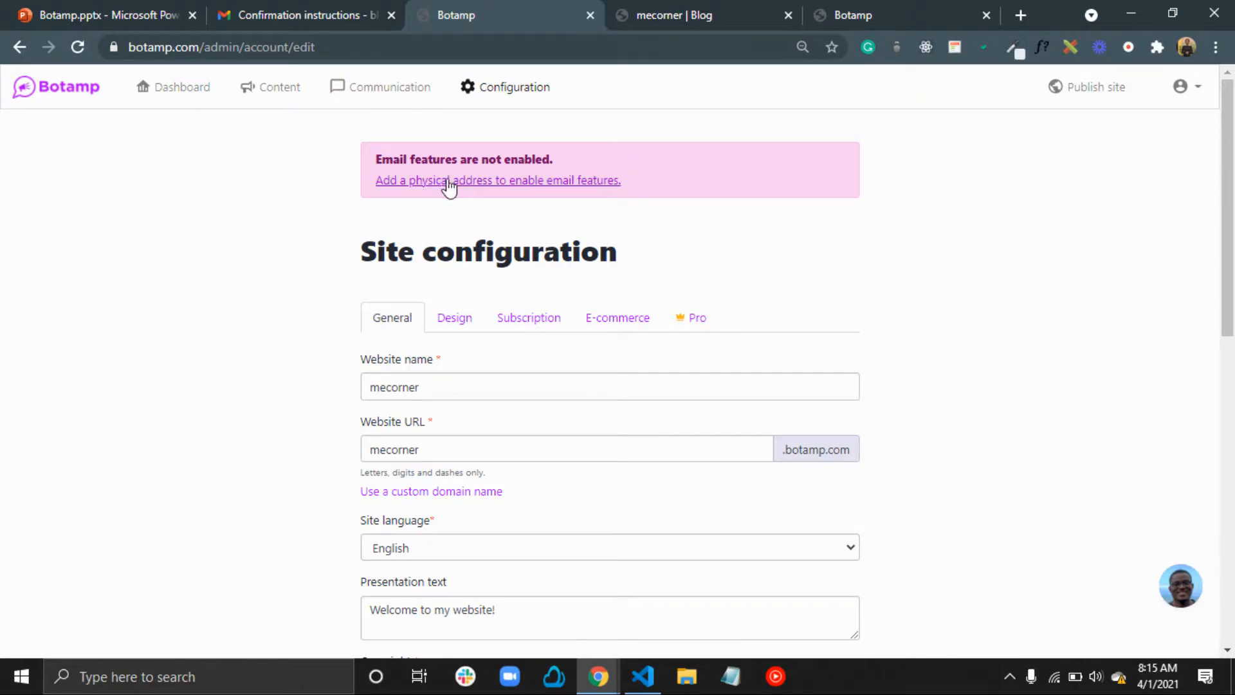
click(429, 189)
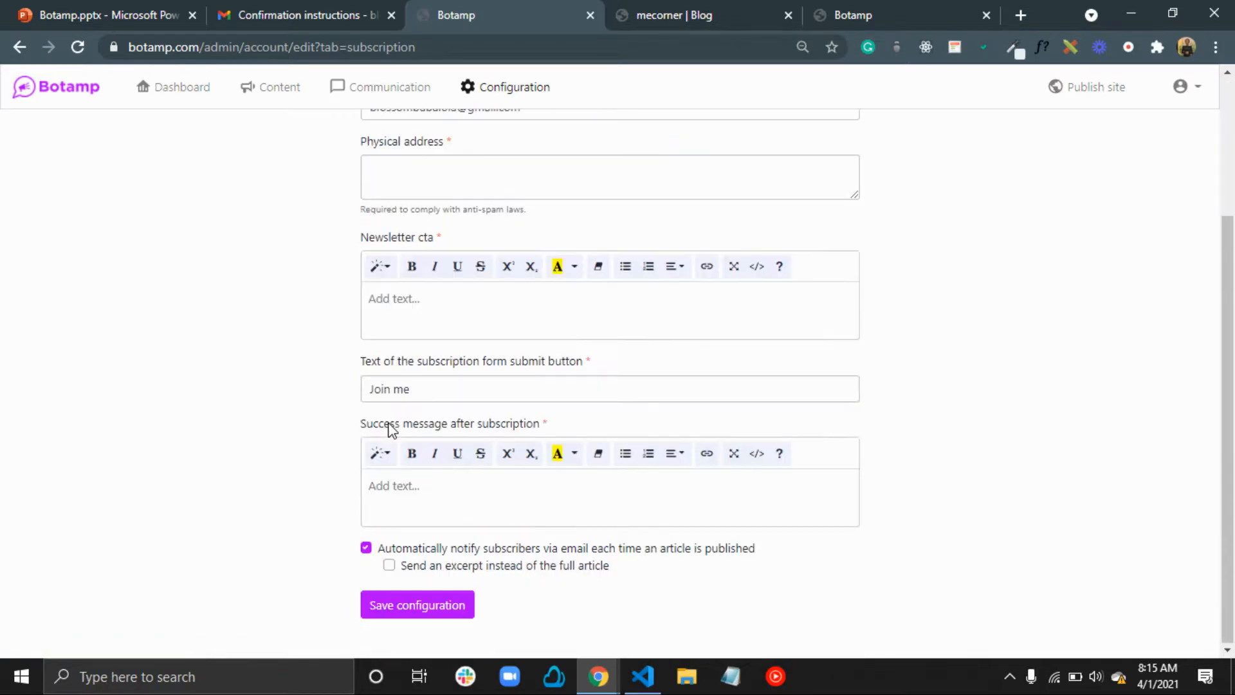
click(412, 170)
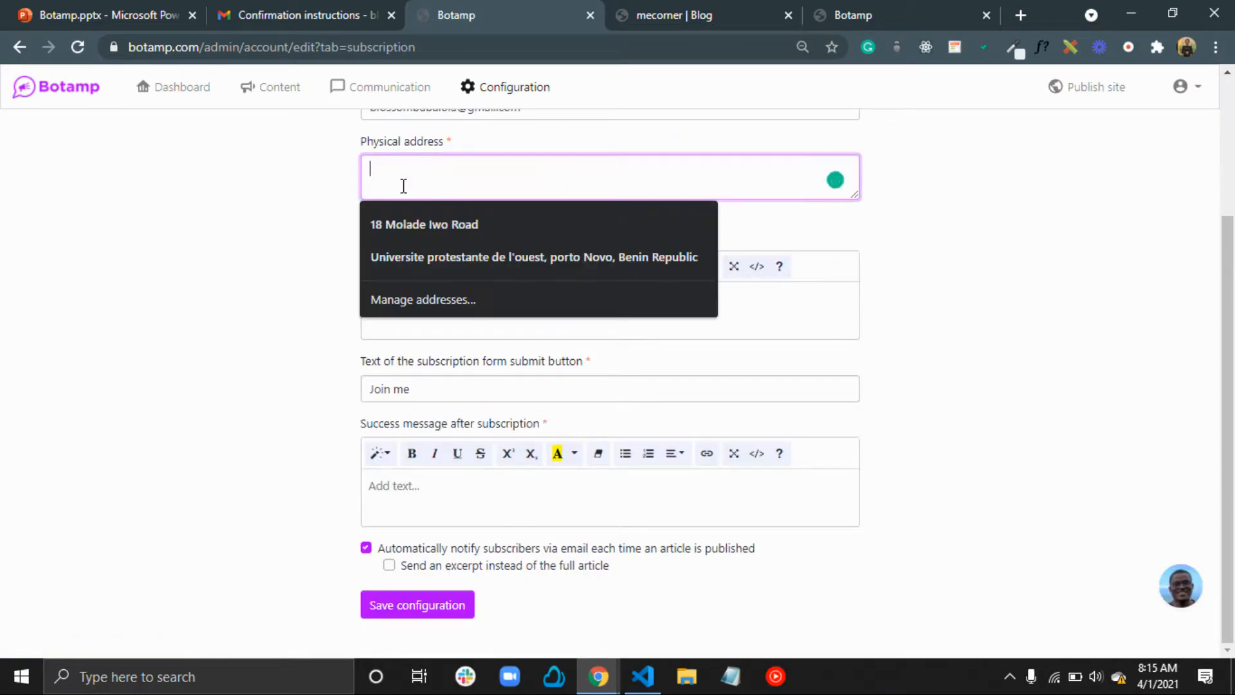
click(322, 173)
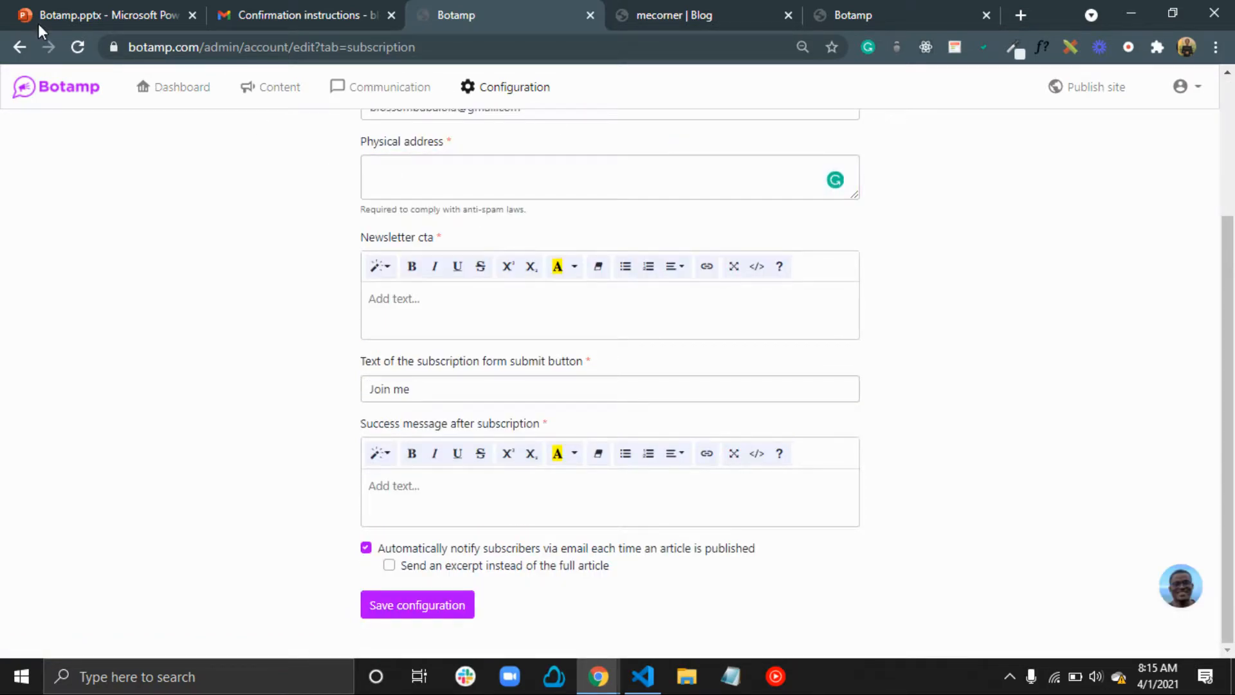
click(18, 46)
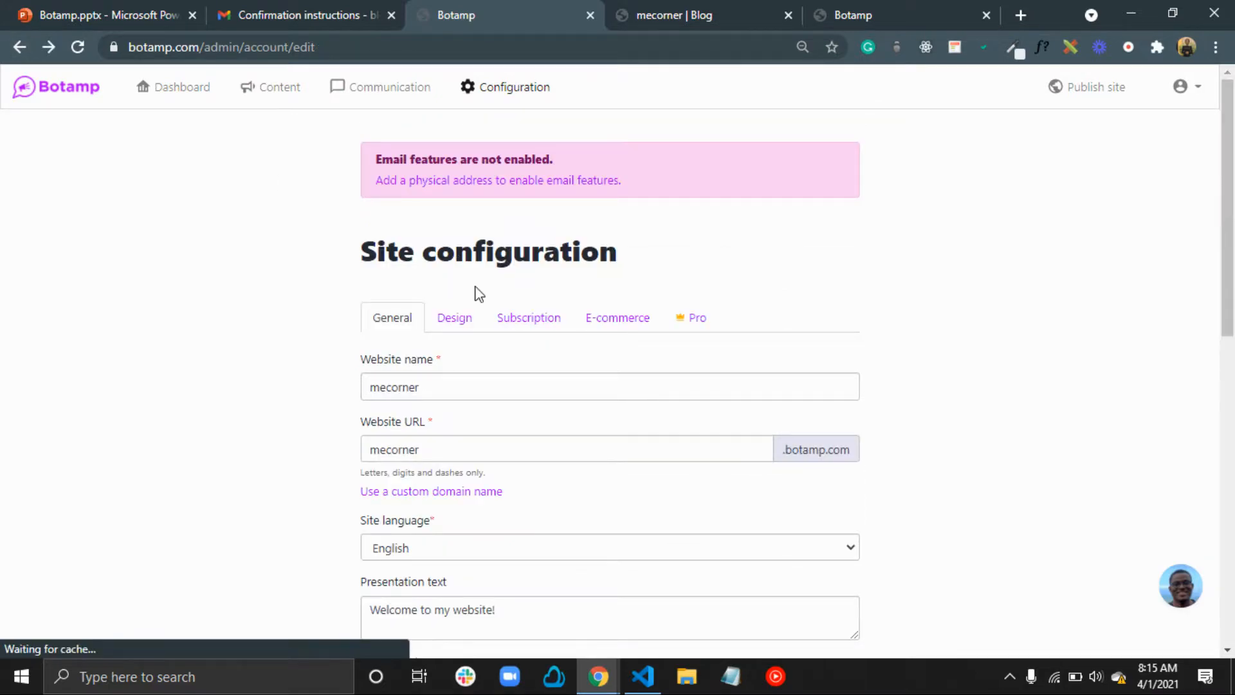
Inspect the website name and URL settings, view the custom domain option, and switch back to the botamp.com domain
scroll(474, 293, down, 2)
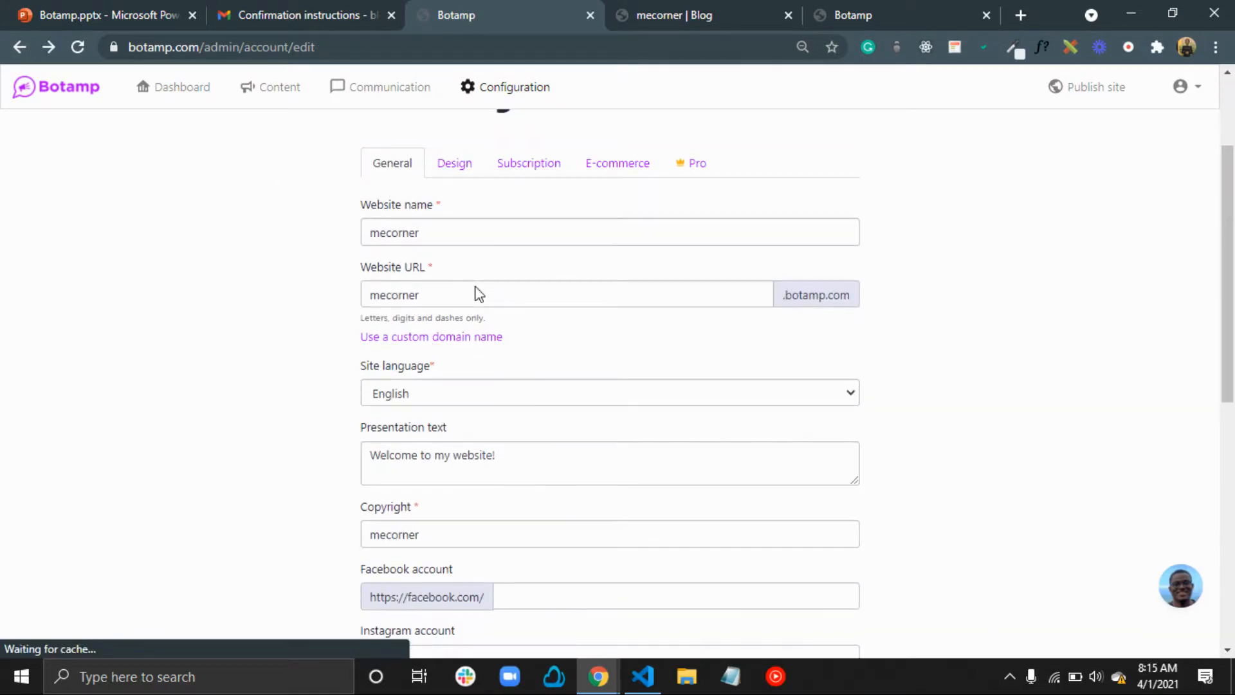
click(423, 235)
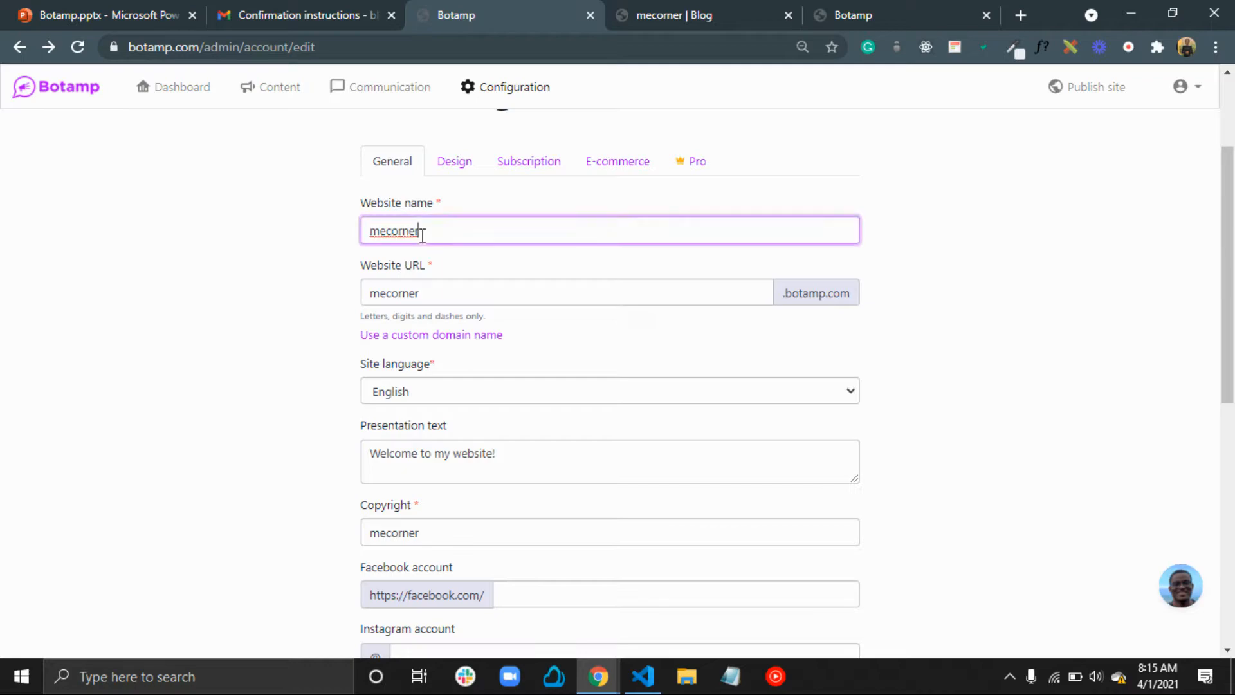
click(405, 298)
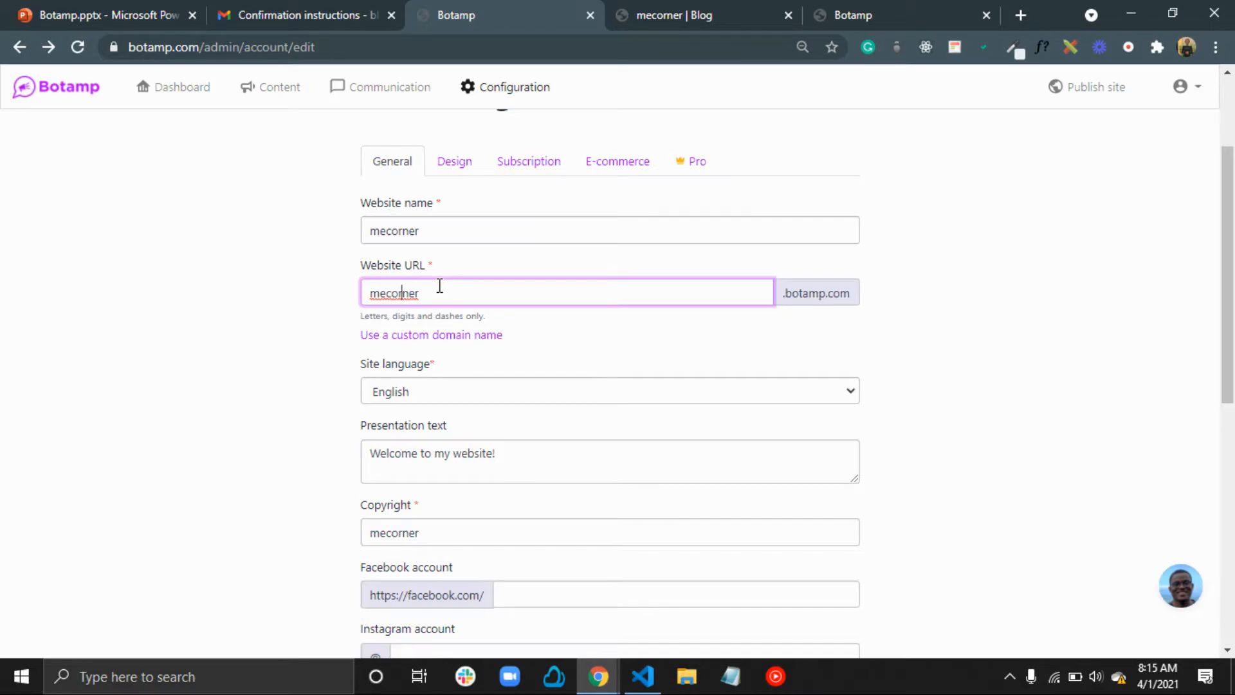
click(449, 337)
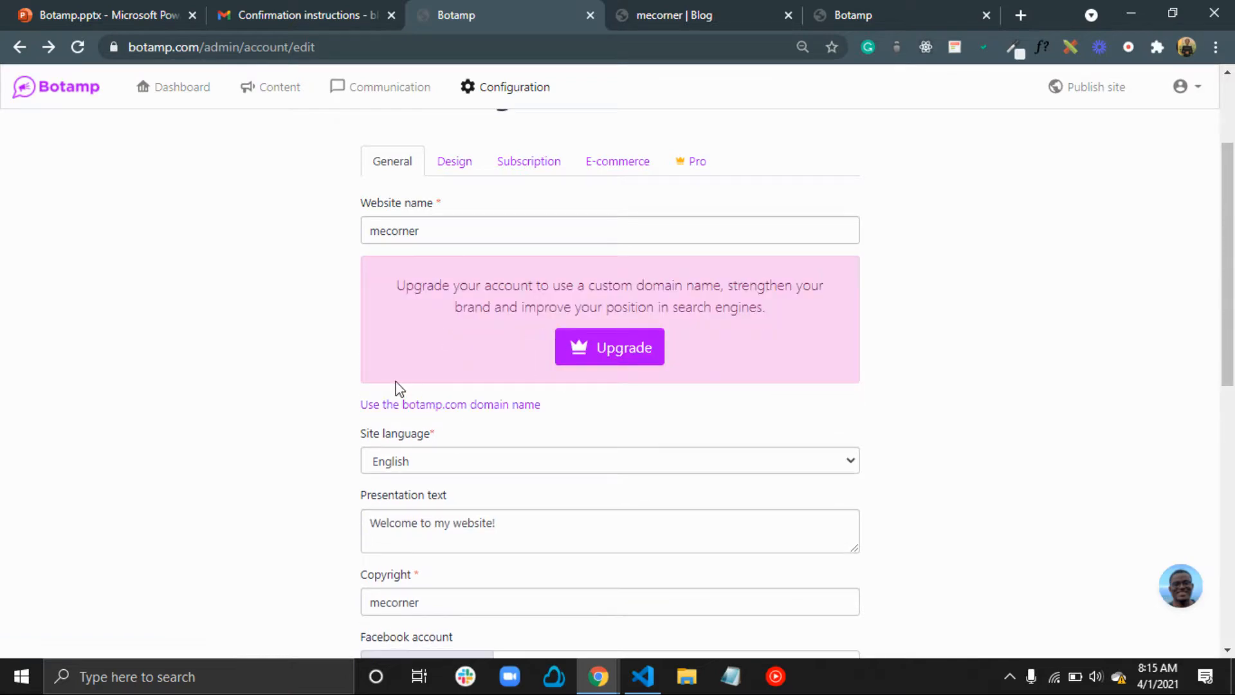
scroll(486, 469, down, 3)
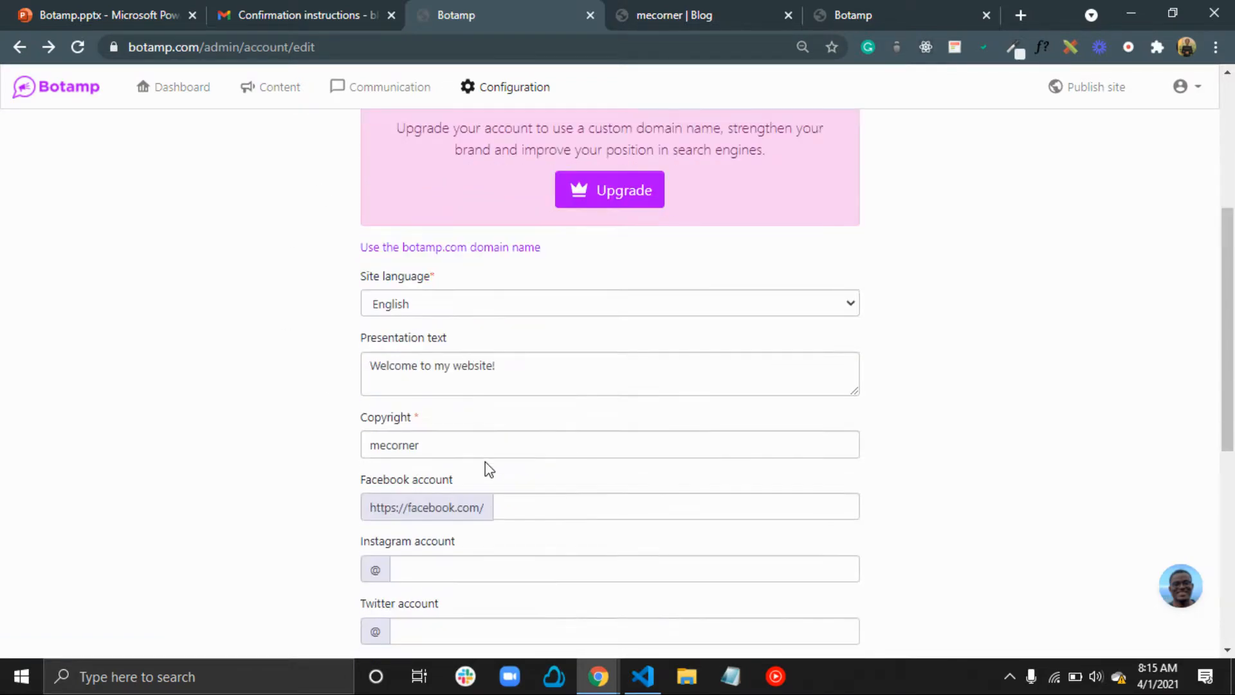
click(484, 248)
scroll(473, 257, up, 3)
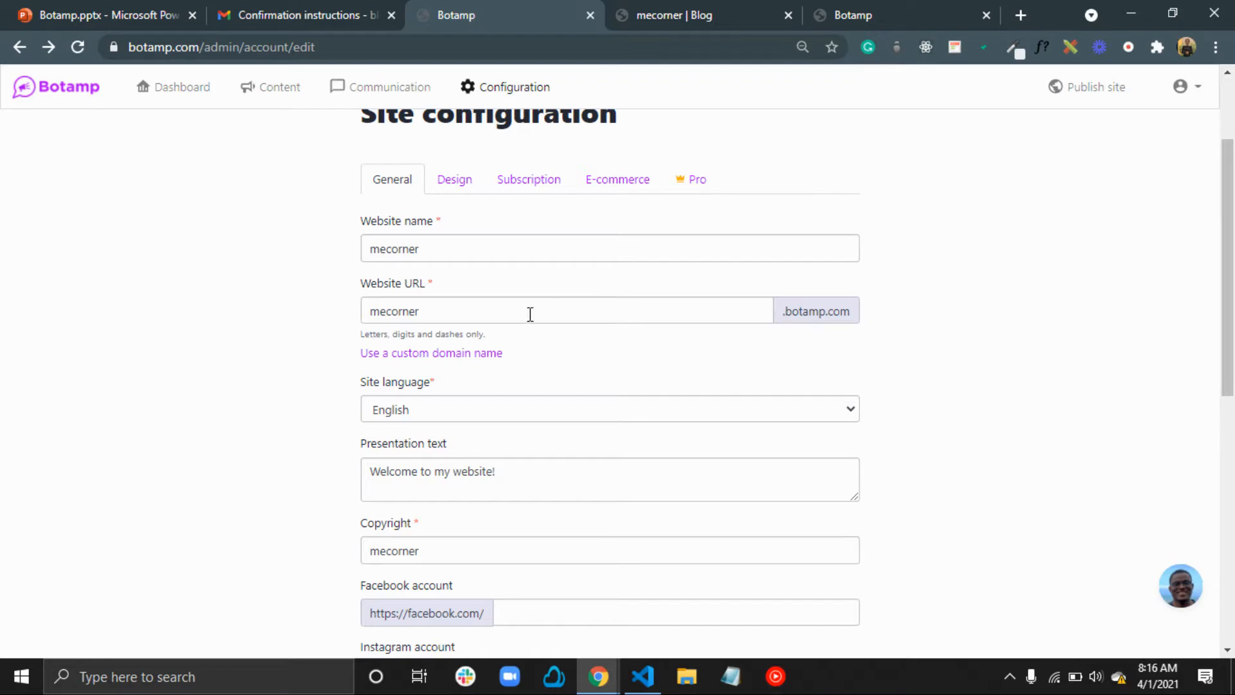
Check the choices for the site language, keeping English selected
scroll(620, 396, down, 2)
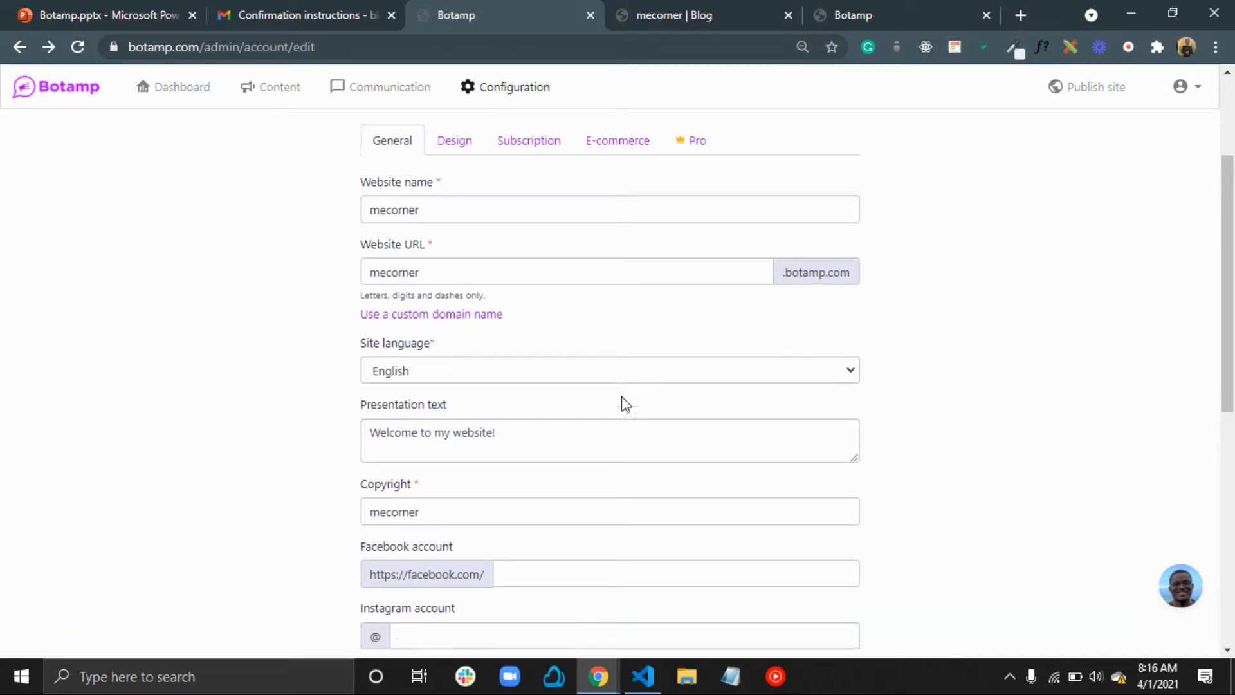
click(474, 307)
click(475, 312)
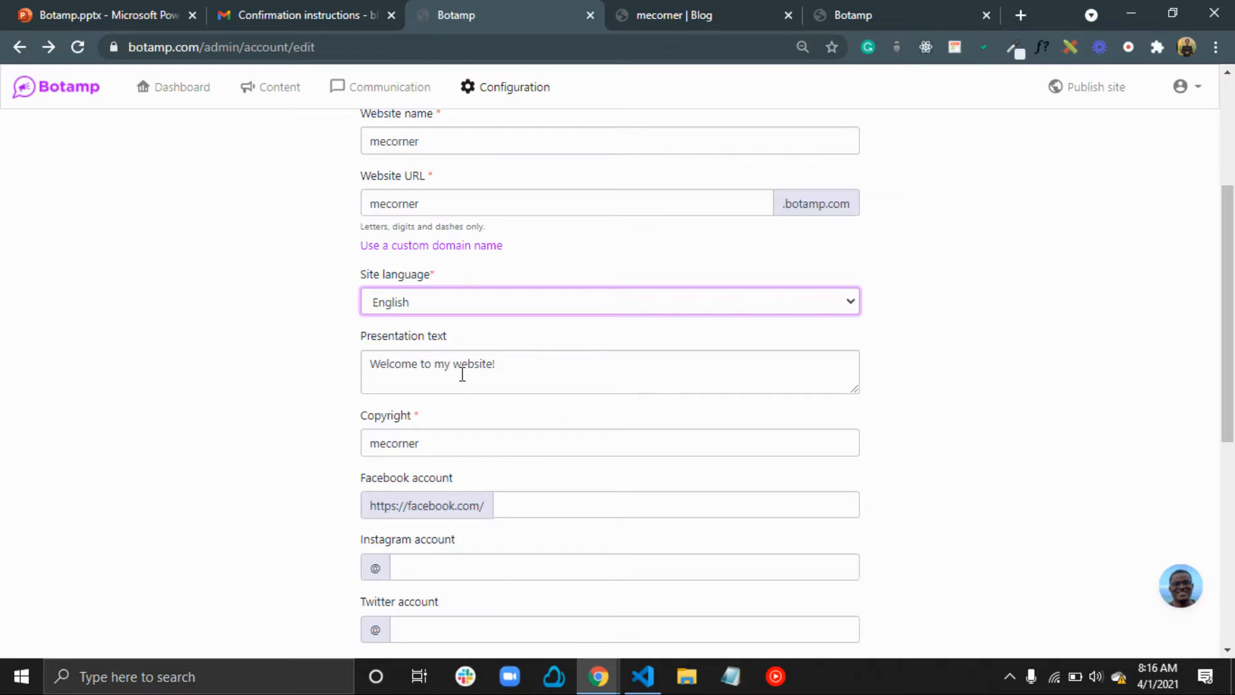
Review the presentation text, copyright and social media account fields, and expand the Other languages section
scroll(452, 422, down, 3)
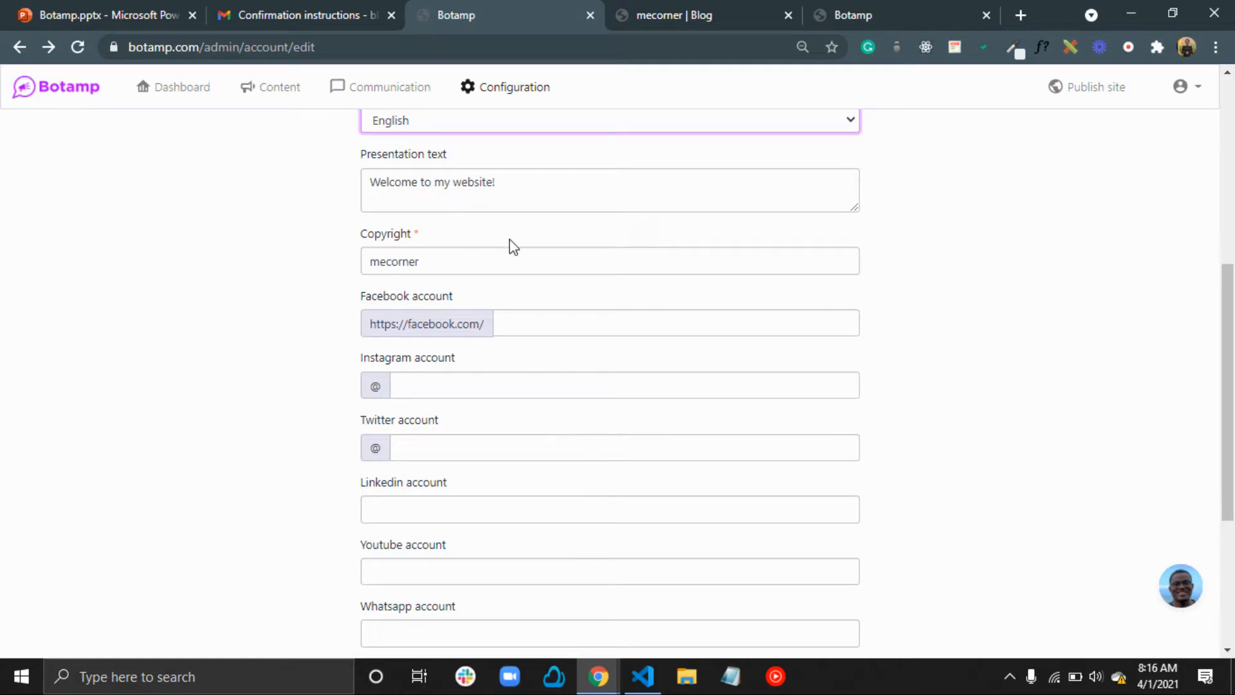
scroll(439, 344, down, 2)
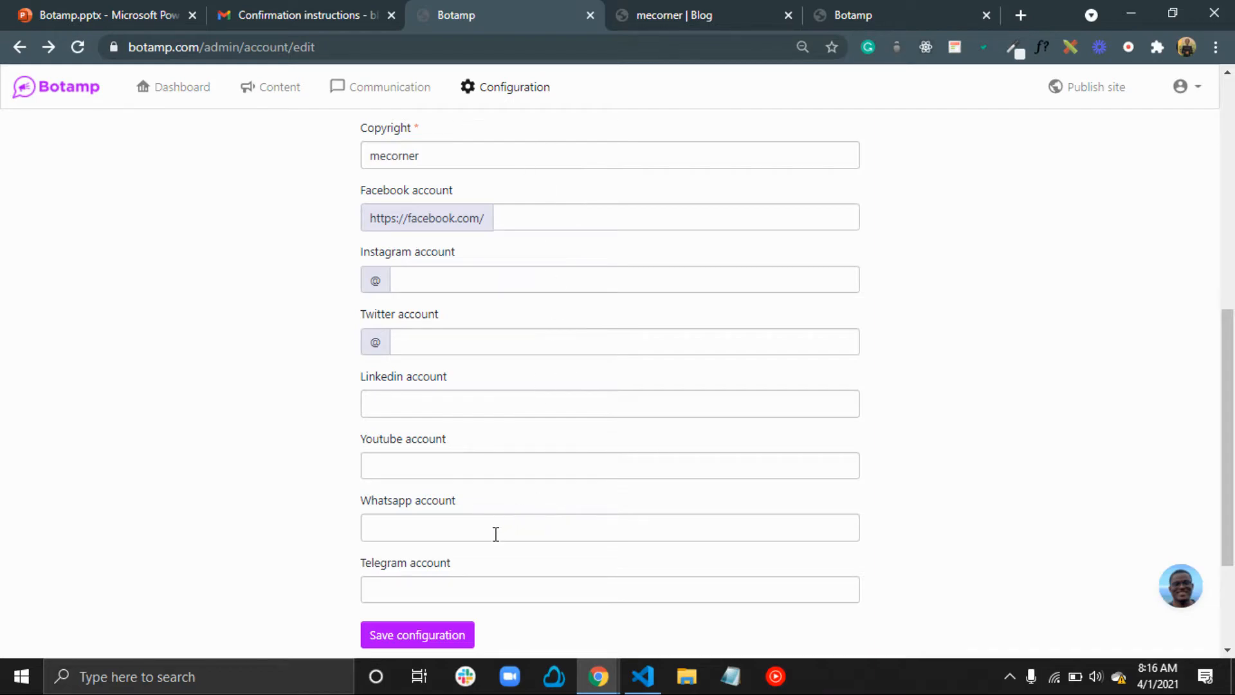
scroll(496, 534, down, 2)
scroll(496, 534, down, 1)
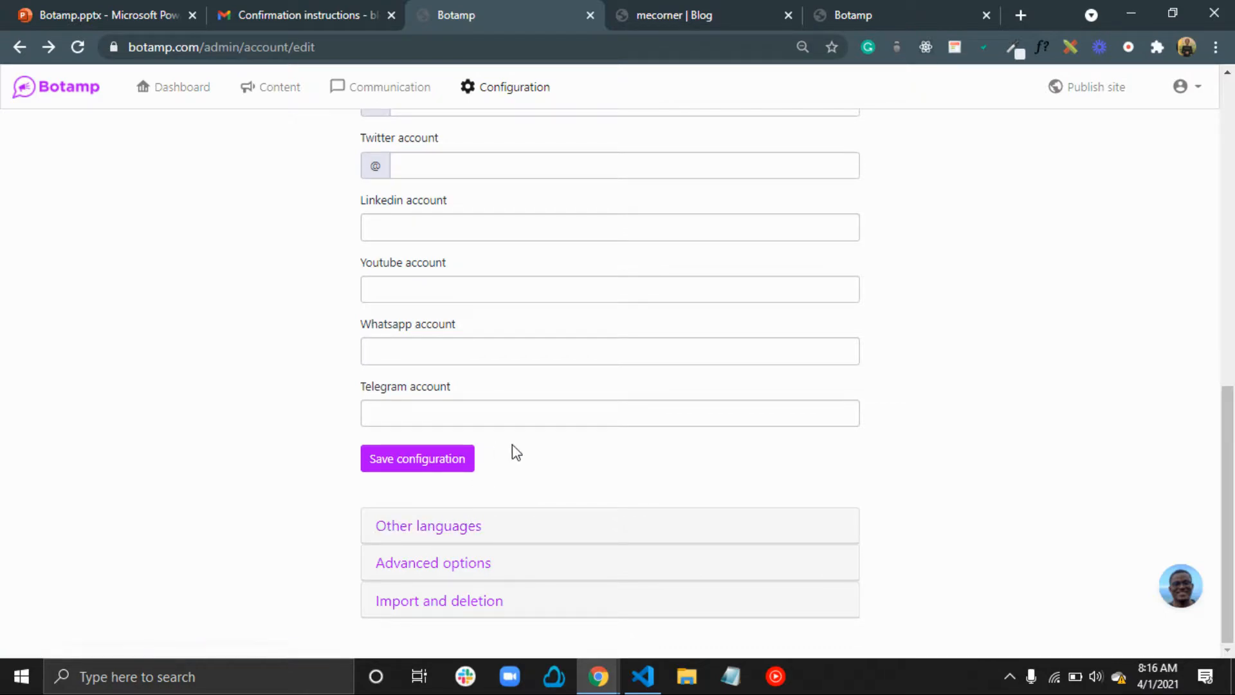
scroll(515, 447, up, 5)
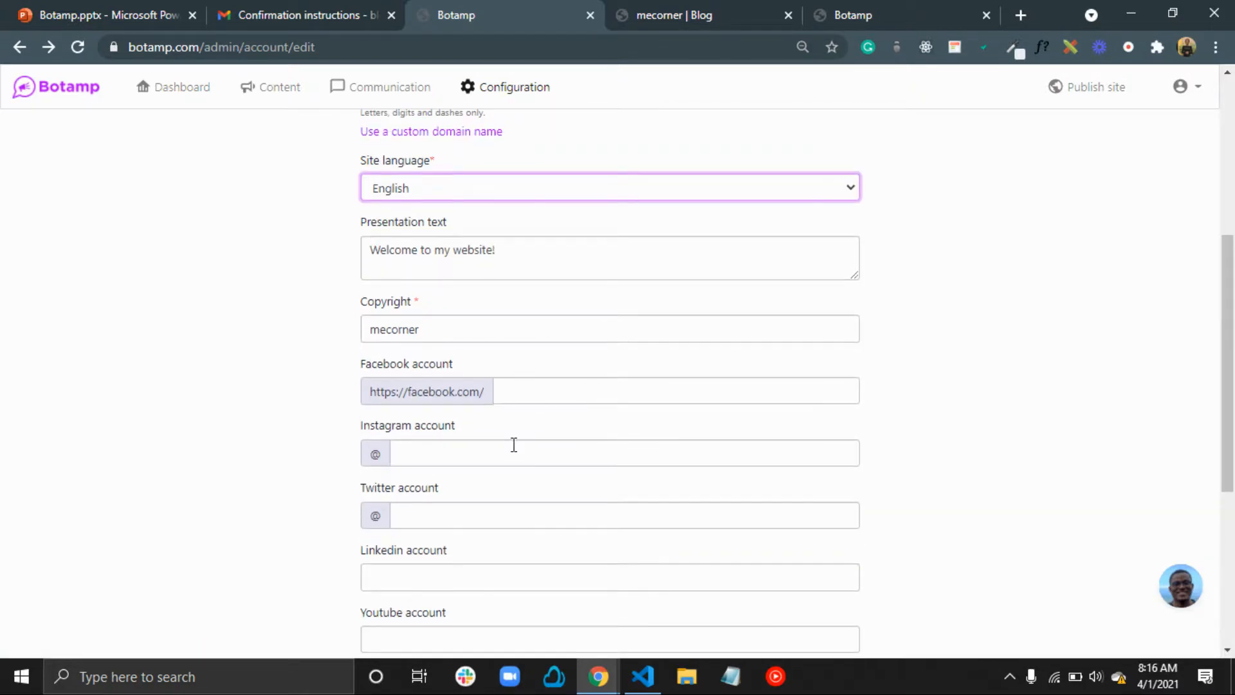
scroll(514, 445, down, 4)
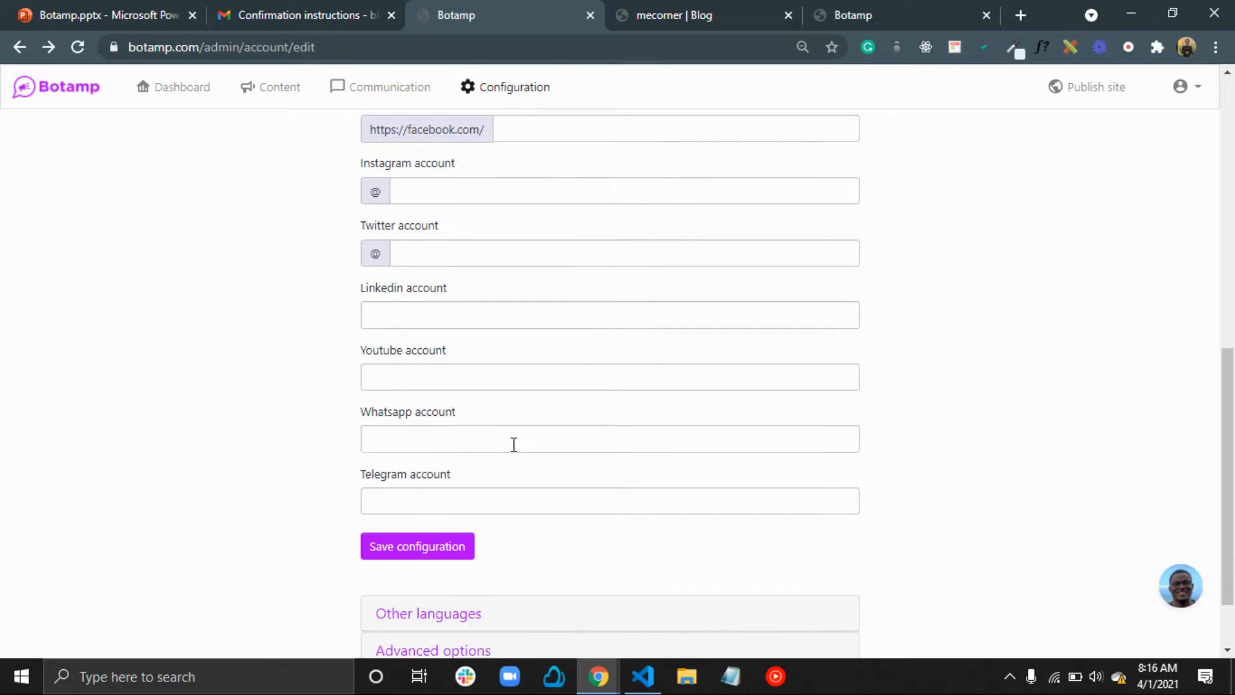
scroll(514, 445, down, 1)
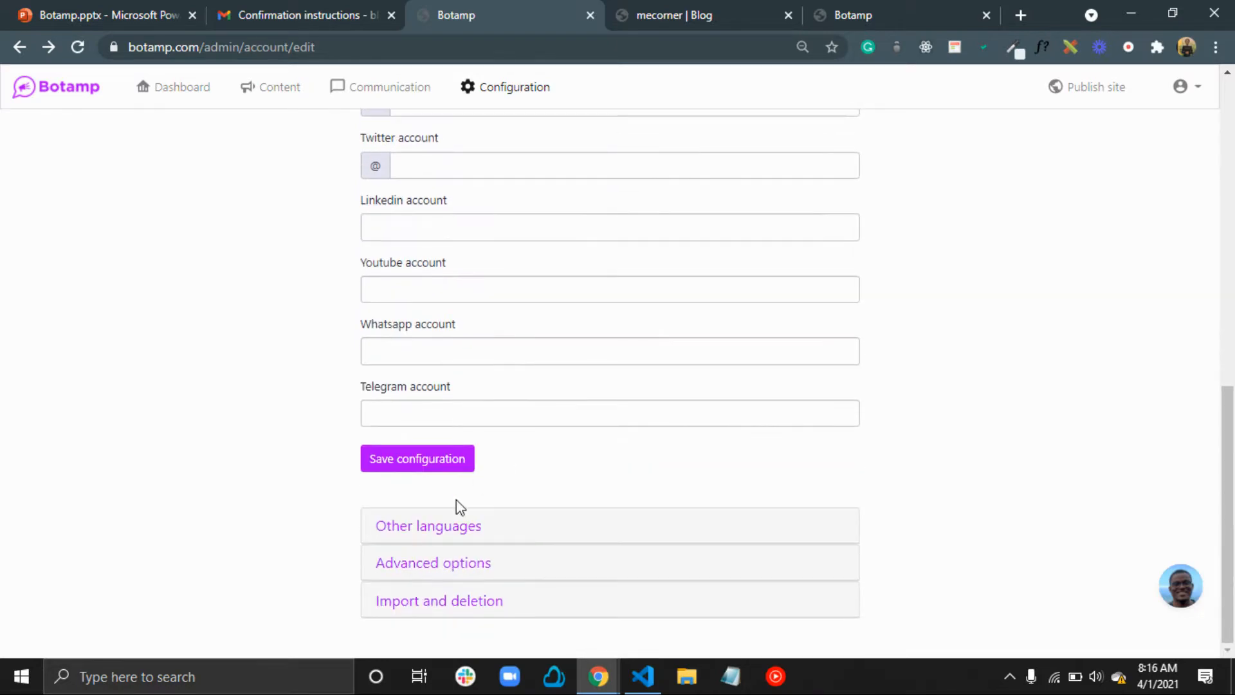
click(425, 530)
scroll(553, 478, down, 2)
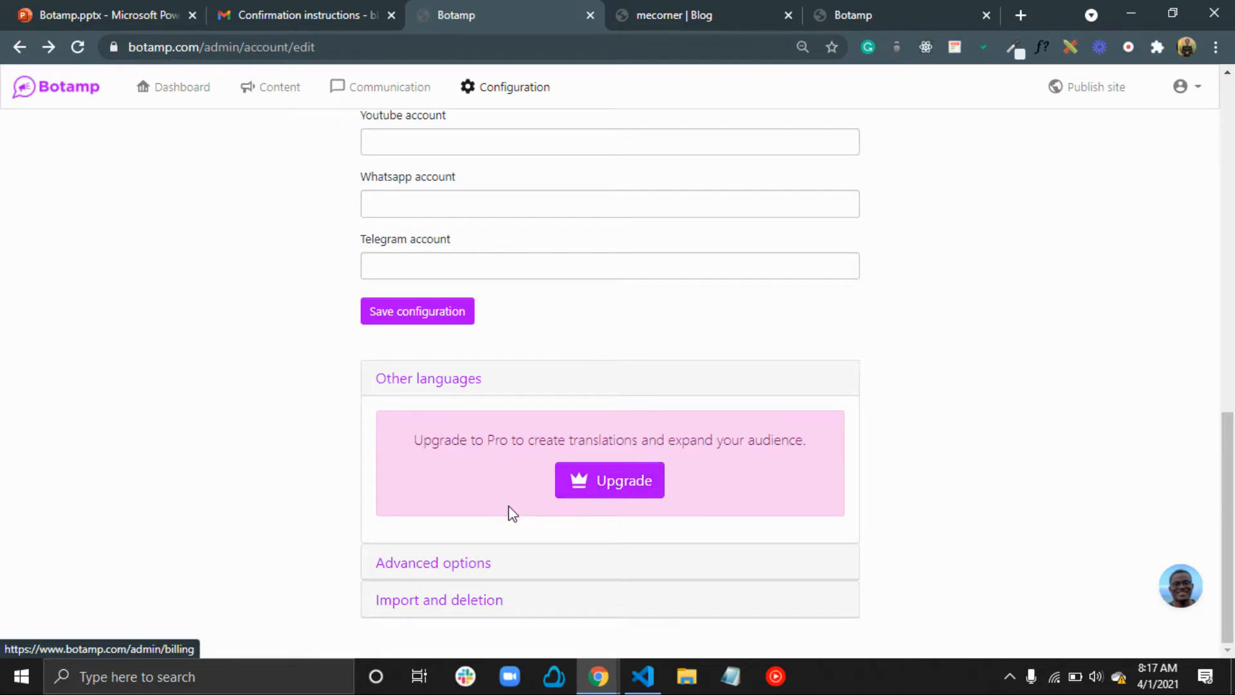
Review the API key generation under Advanced options and the WordPress import and website deletion options
click(426, 564)
scroll(422, 541, down, 2)
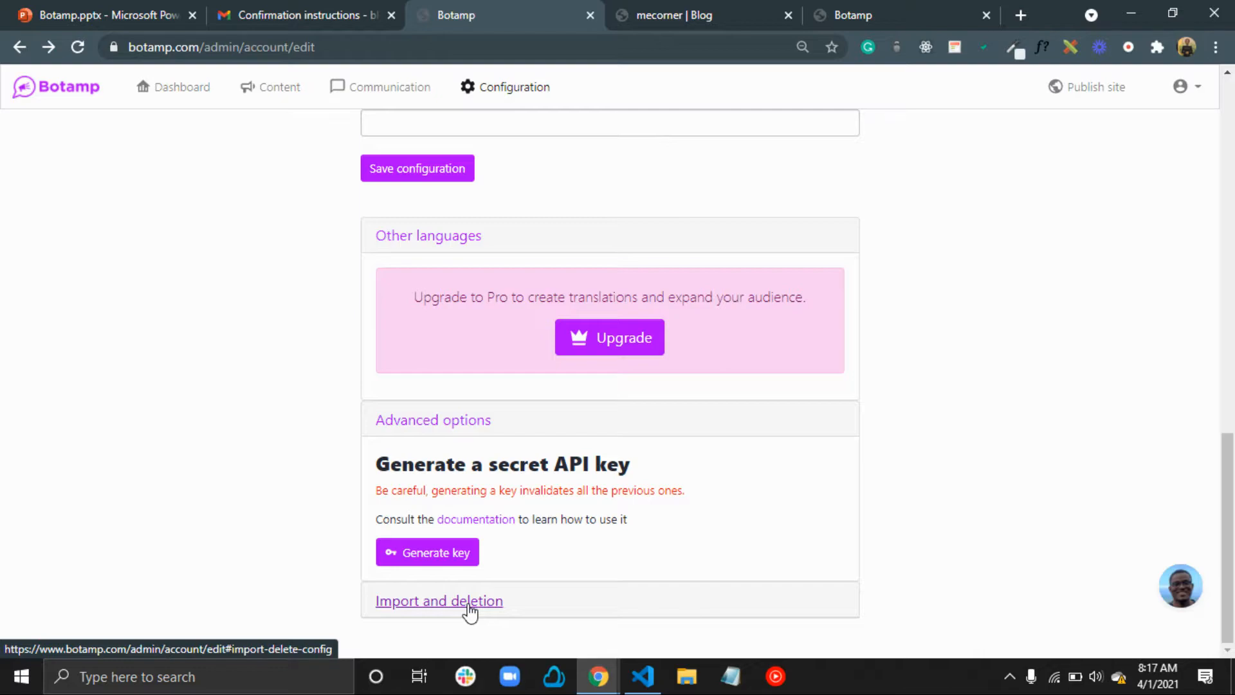
click(452, 422)
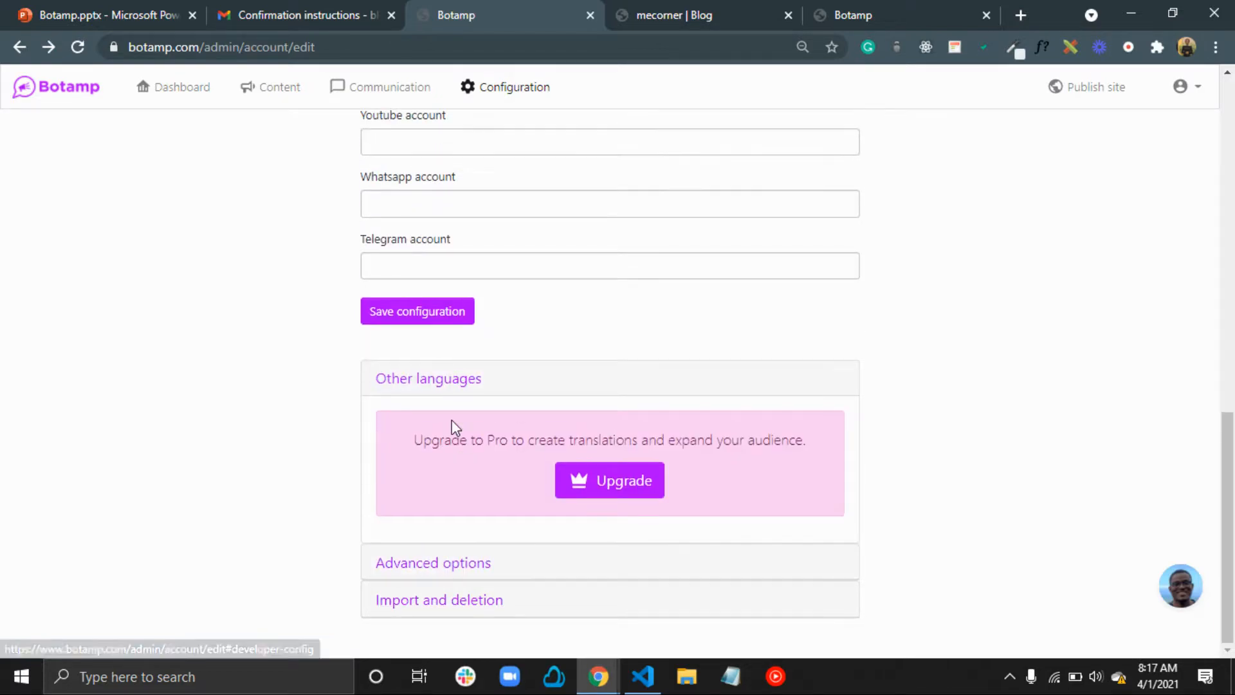
click(428, 395)
click(449, 614)
scroll(516, 529, down, 5)
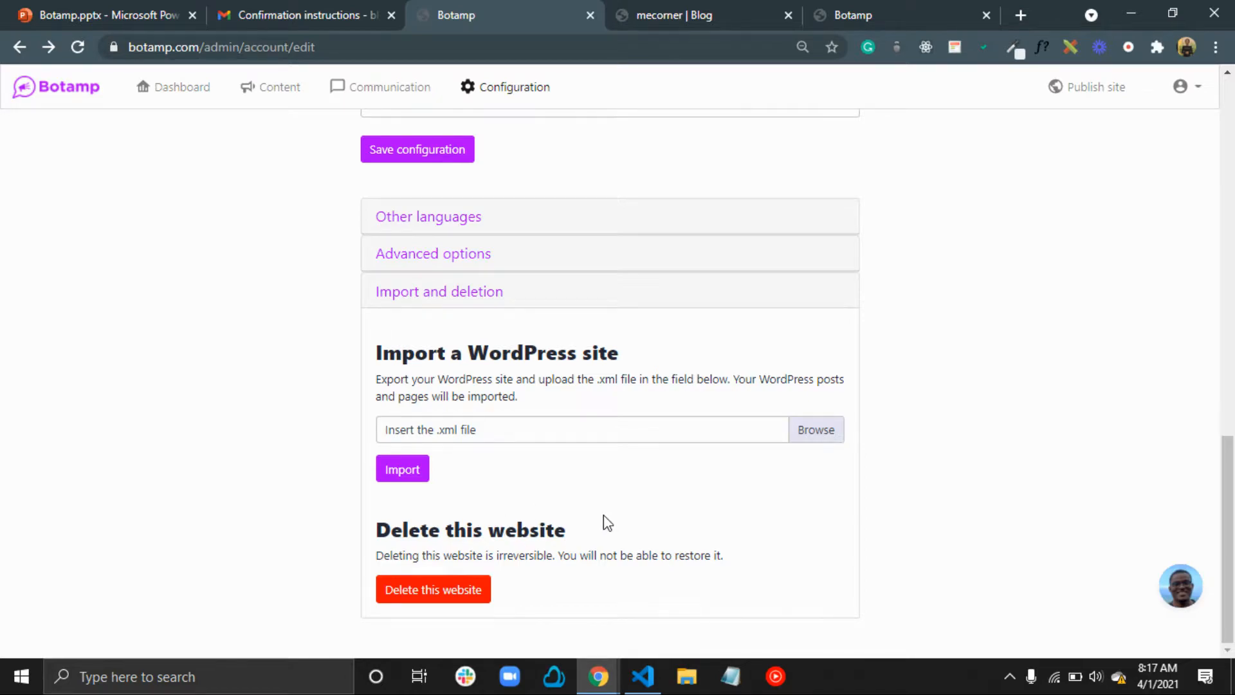
Open the site's design configuration and look over its color, font and brand settings
scroll(604, 521, up, 15)
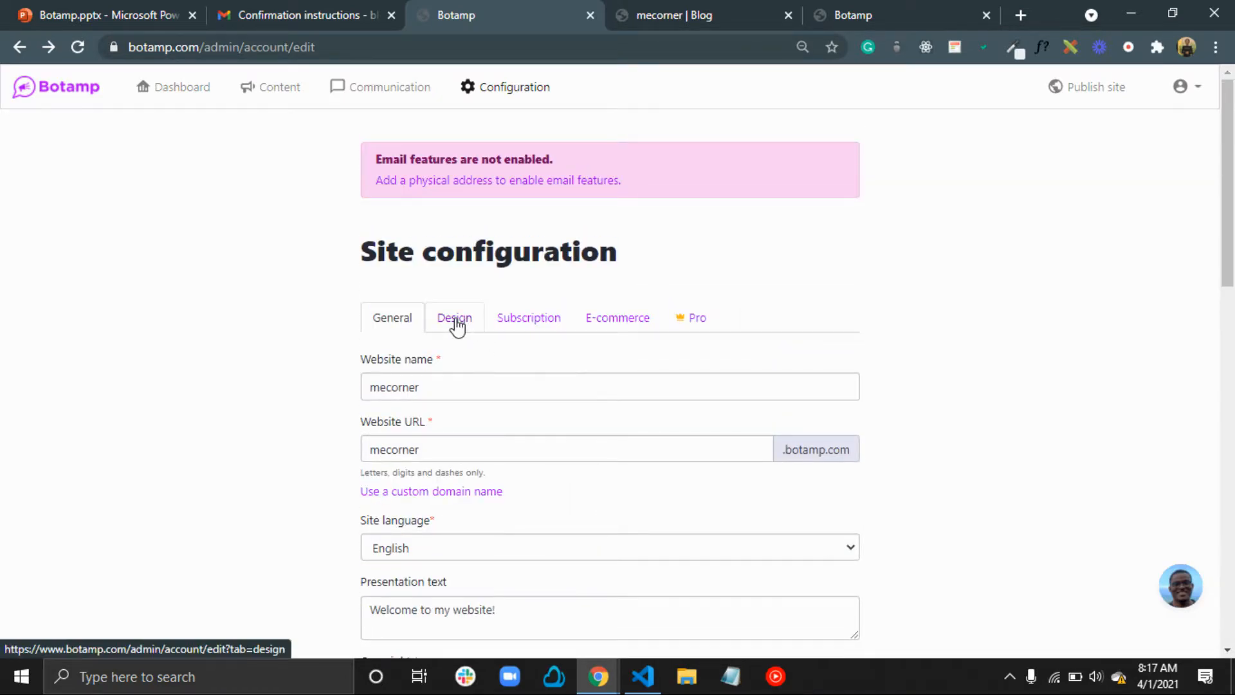
click(458, 326)
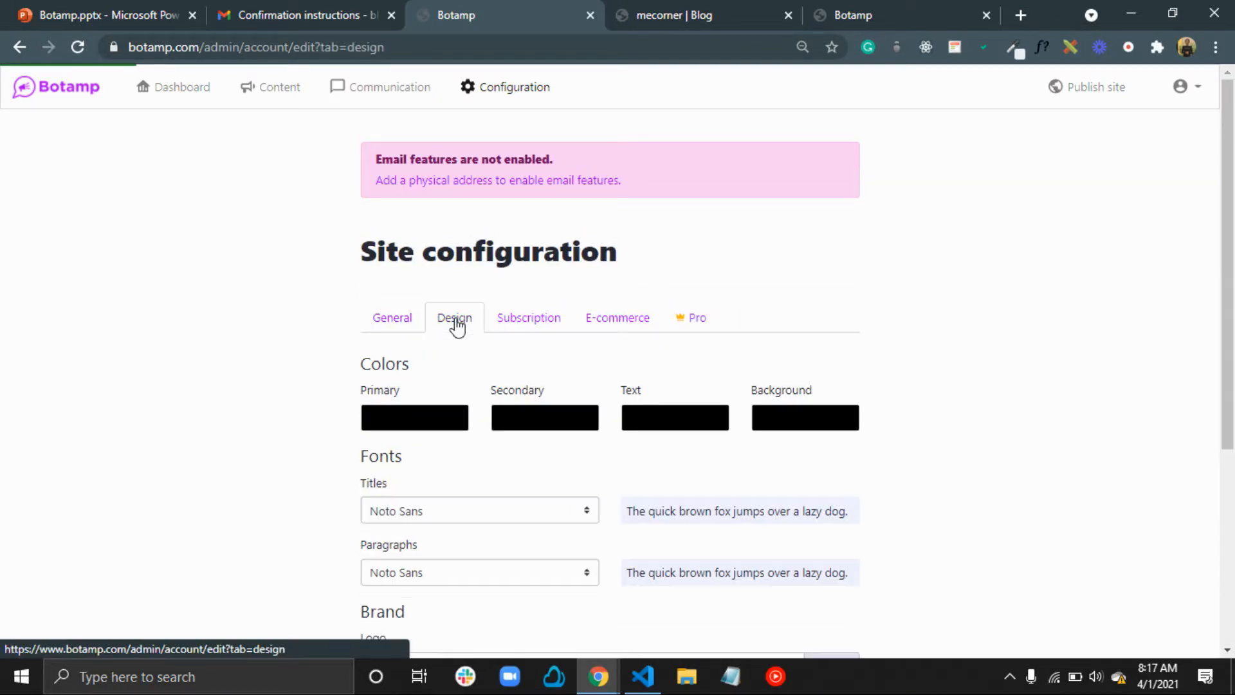
scroll(469, 394, down, 3)
scroll(473, 393, up, 3)
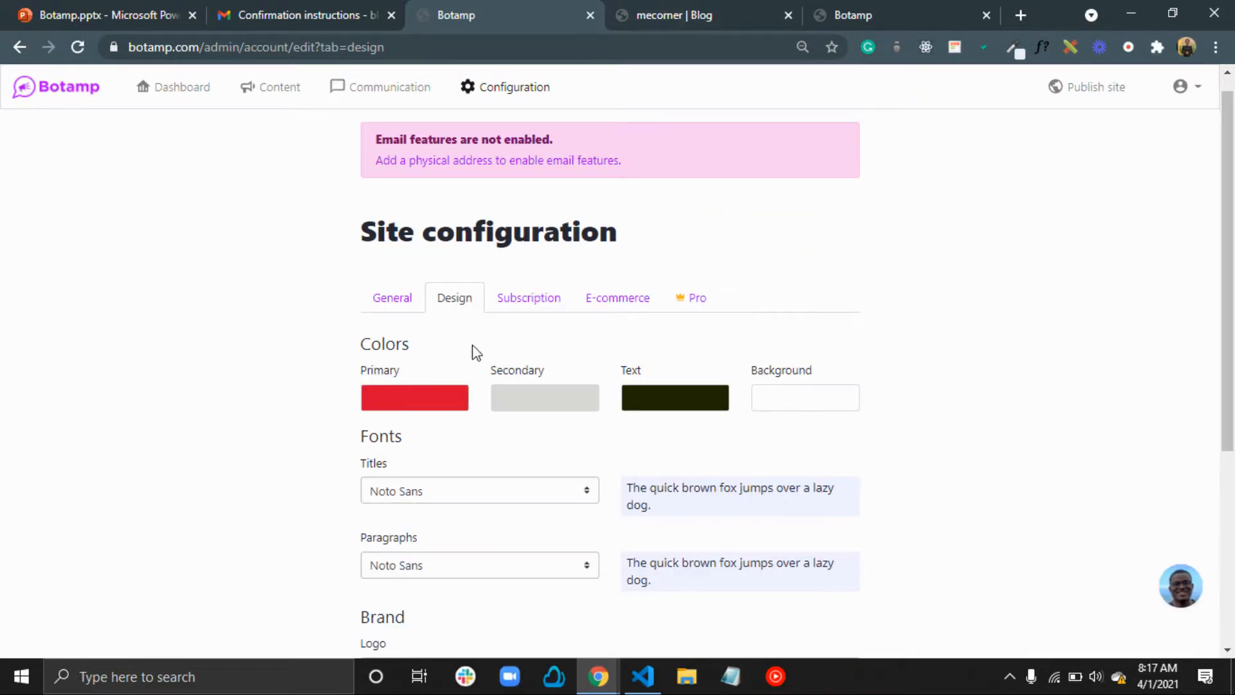
Compare the design colors with how they are used on the live mecorner website
click(700, 7)
click(62, 109)
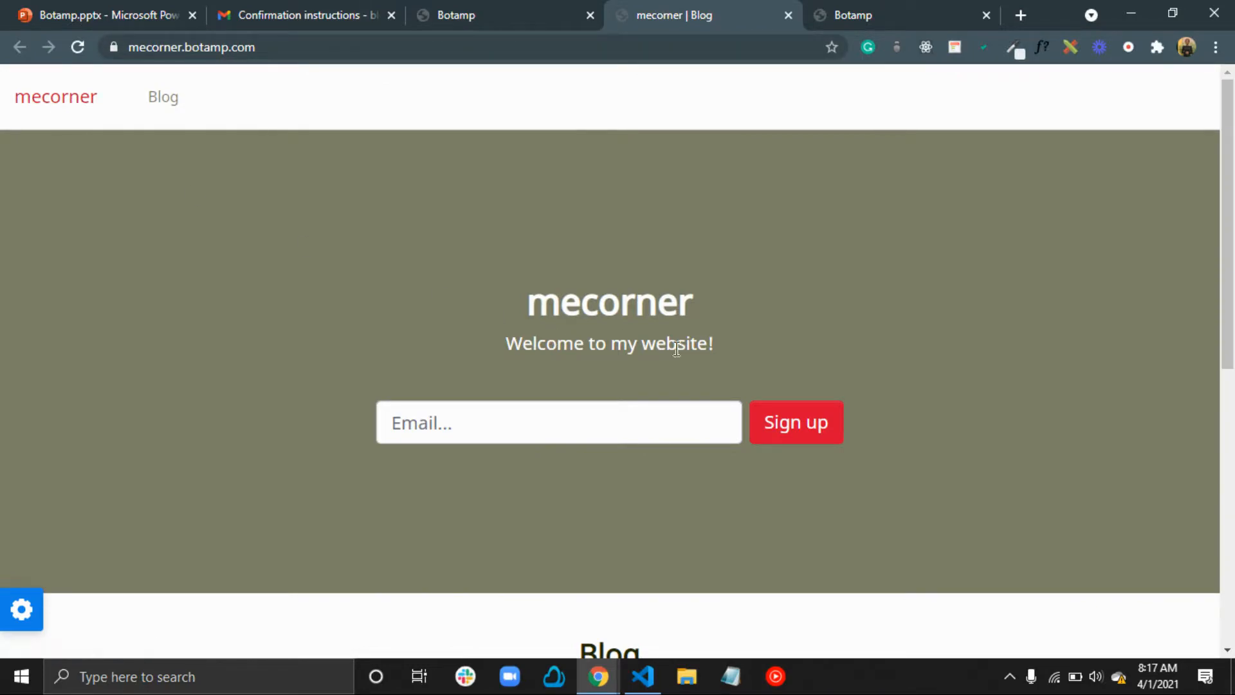
scroll(785, 509, down, 5)
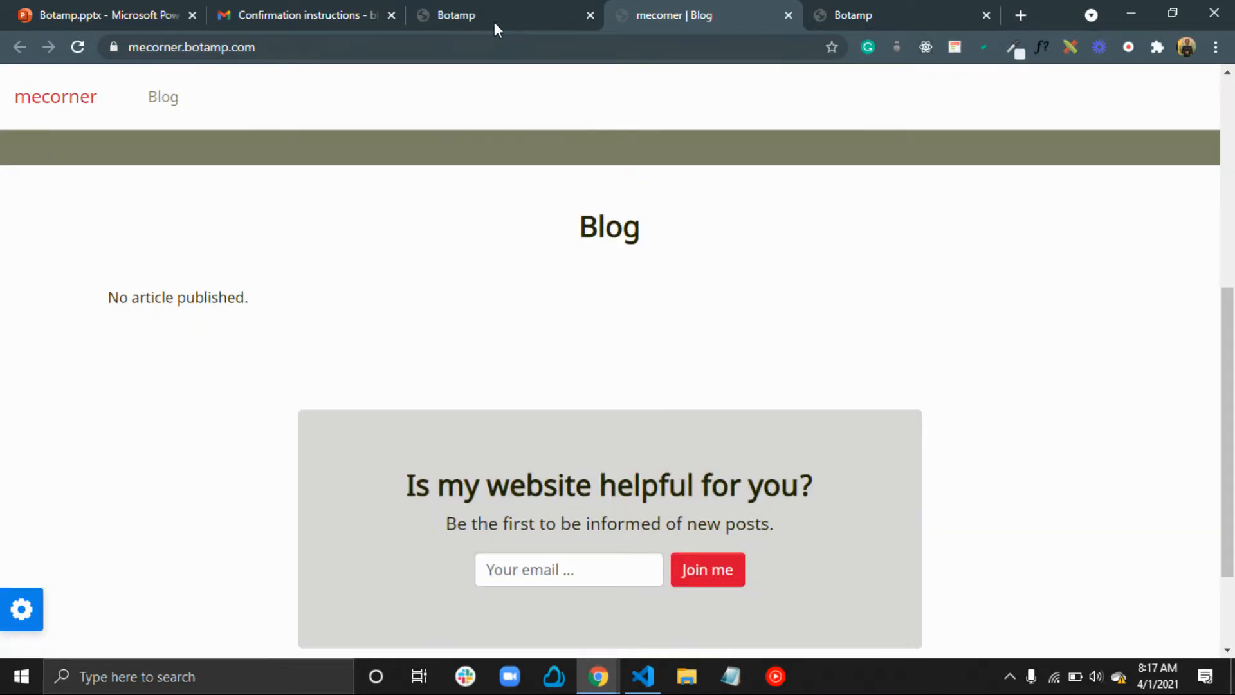
click(475, 14)
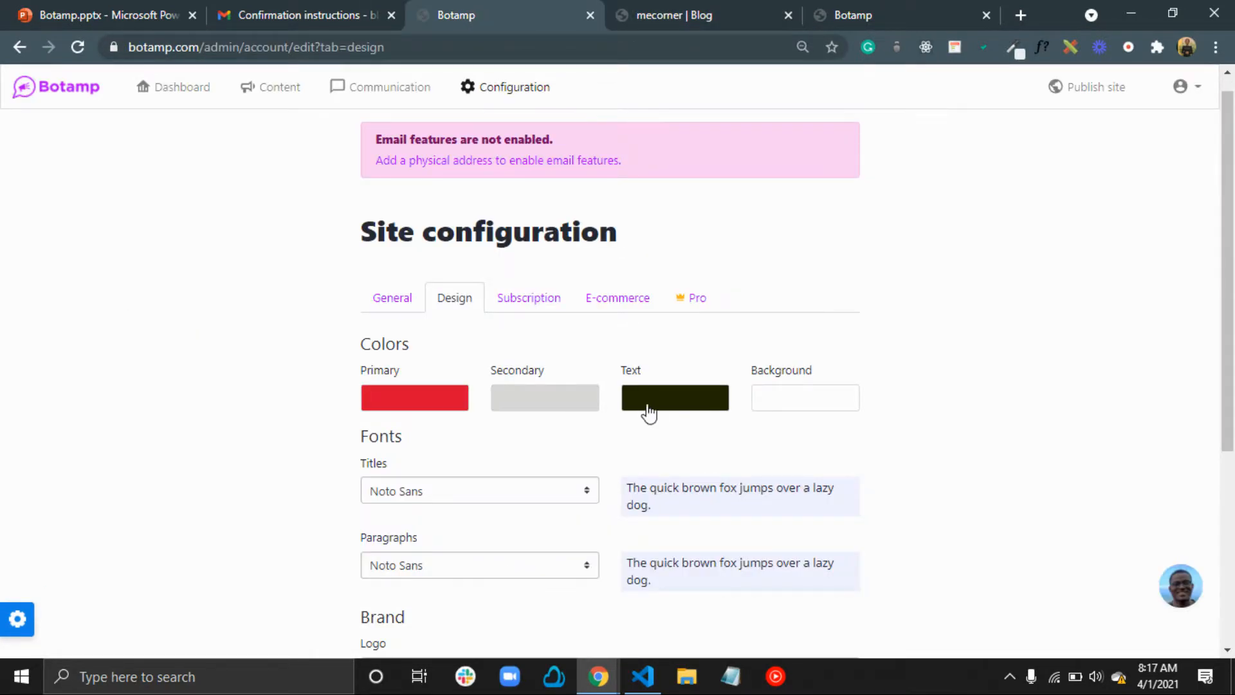
click(663, 12)
scroll(609, 435, down, 2)
drag(469, 12, 584, 9)
Set the site's primary color to the green swatch #4CAF50
click(438, 407)
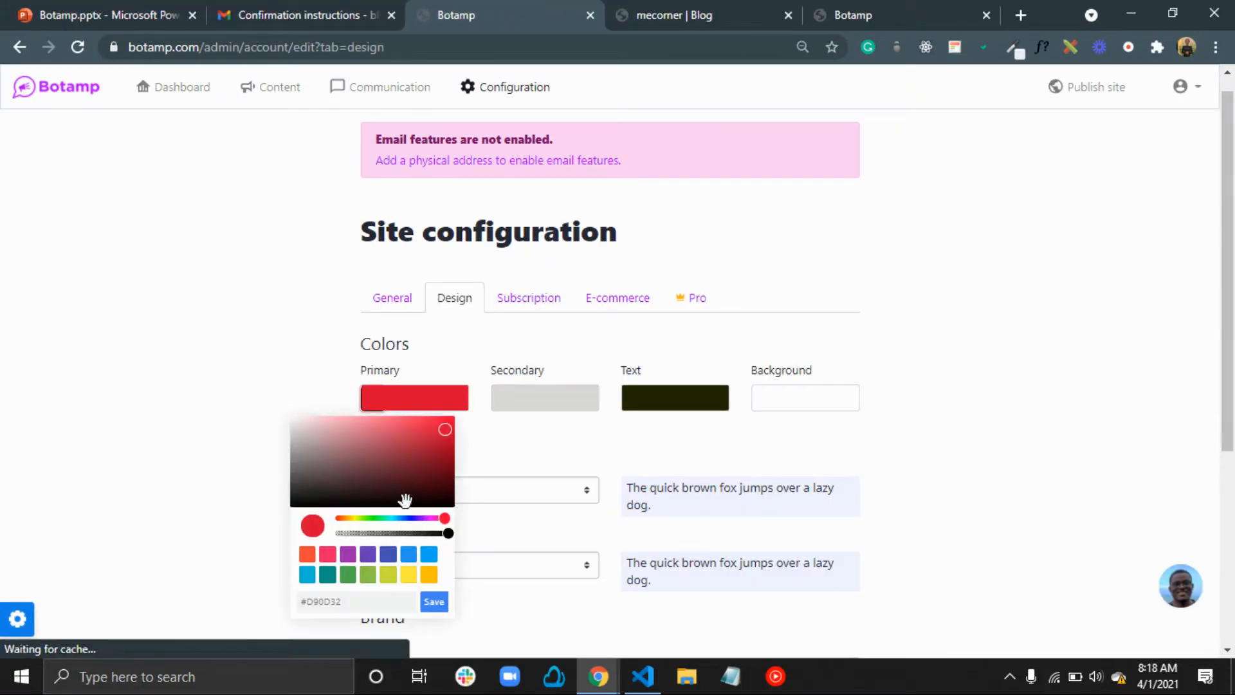
click(347, 575)
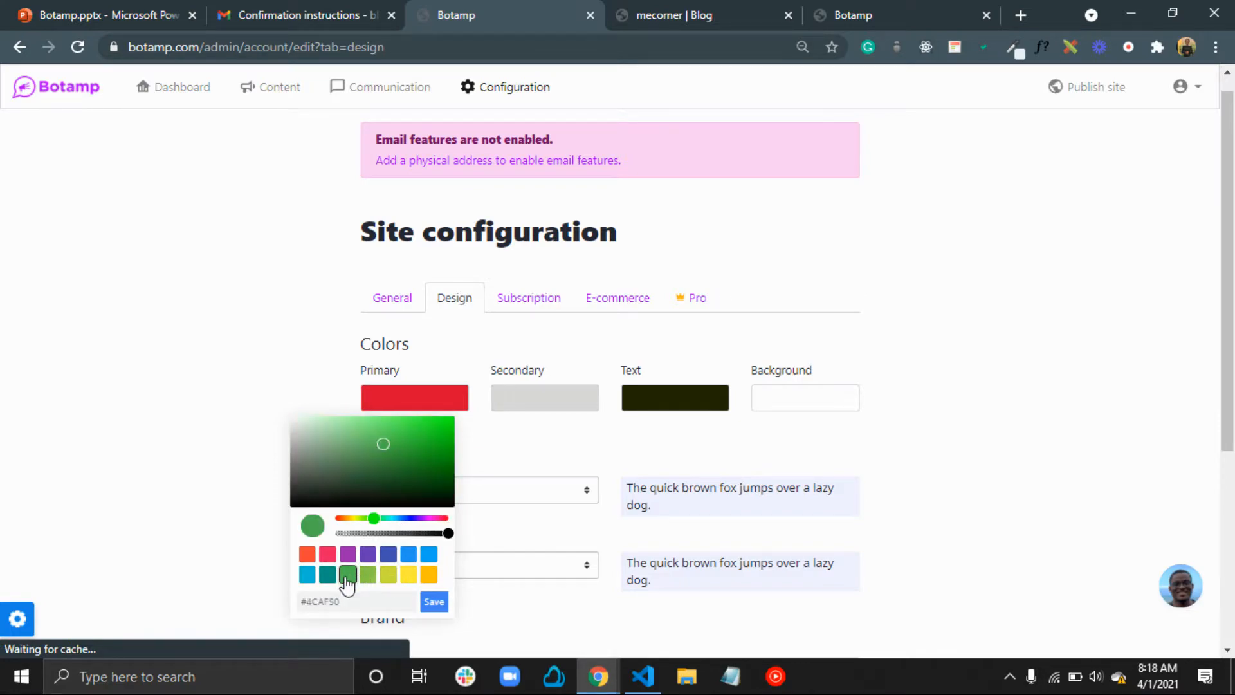
click(434, 602)
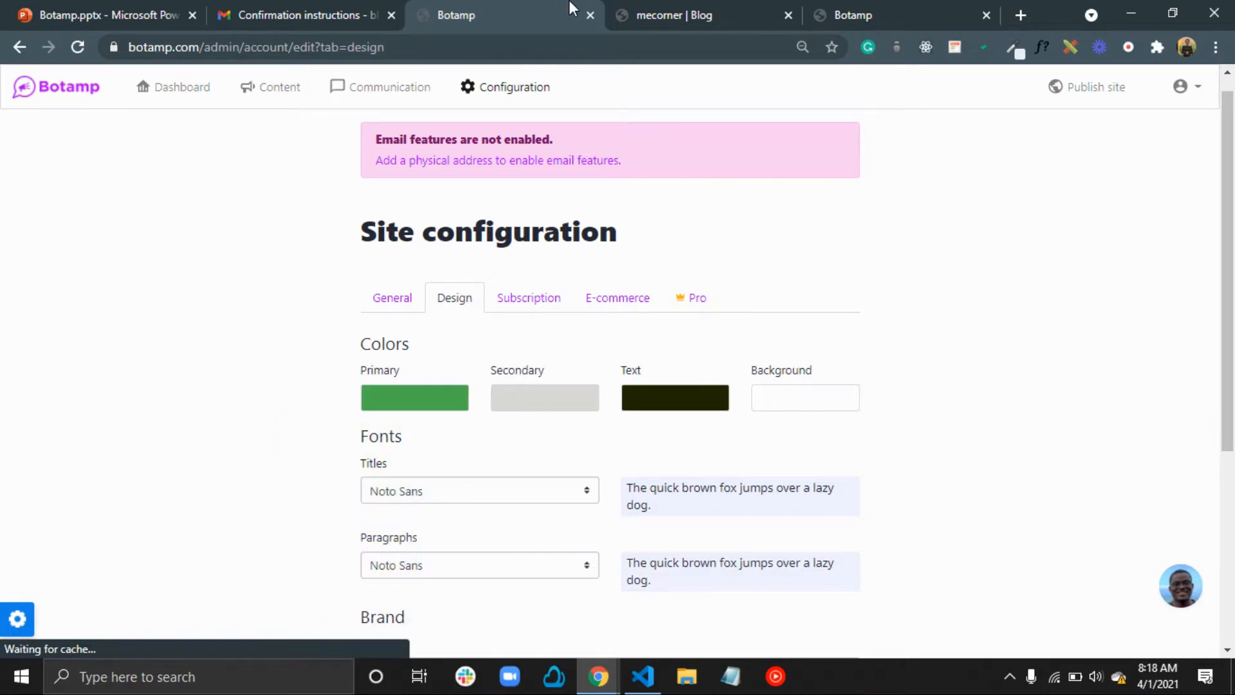
Look over the font and brand settings, and check the text on the live mecorner website
scroll(579, 475, down, 4)
scroll(579, 475, up, 2)
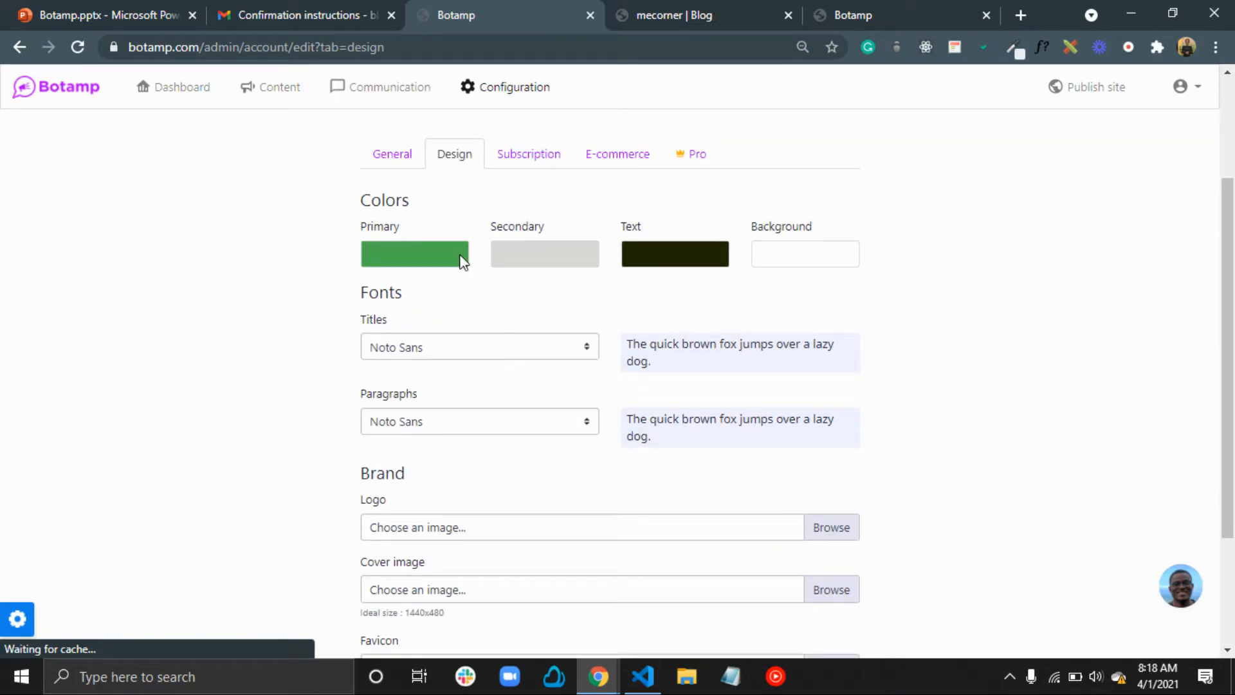
click(482, 352)
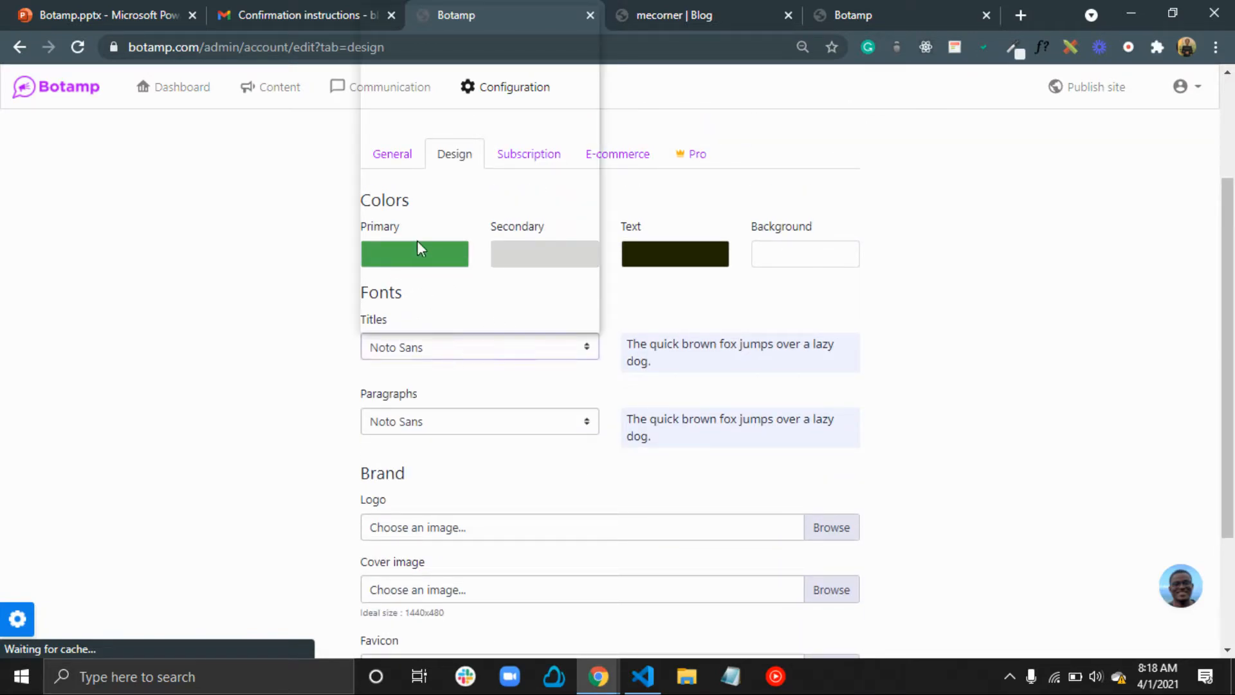
drag(173, 450, 432, 312)
click(431, 311)
click(708, 14)
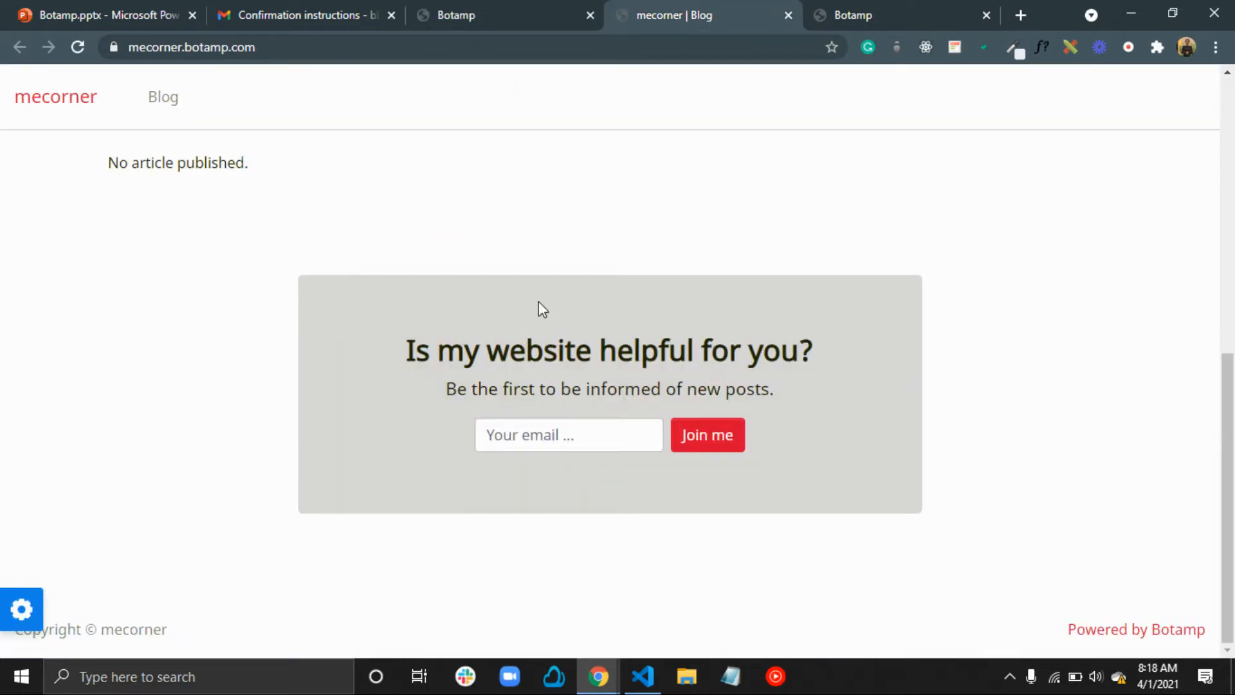
click(488, 9)
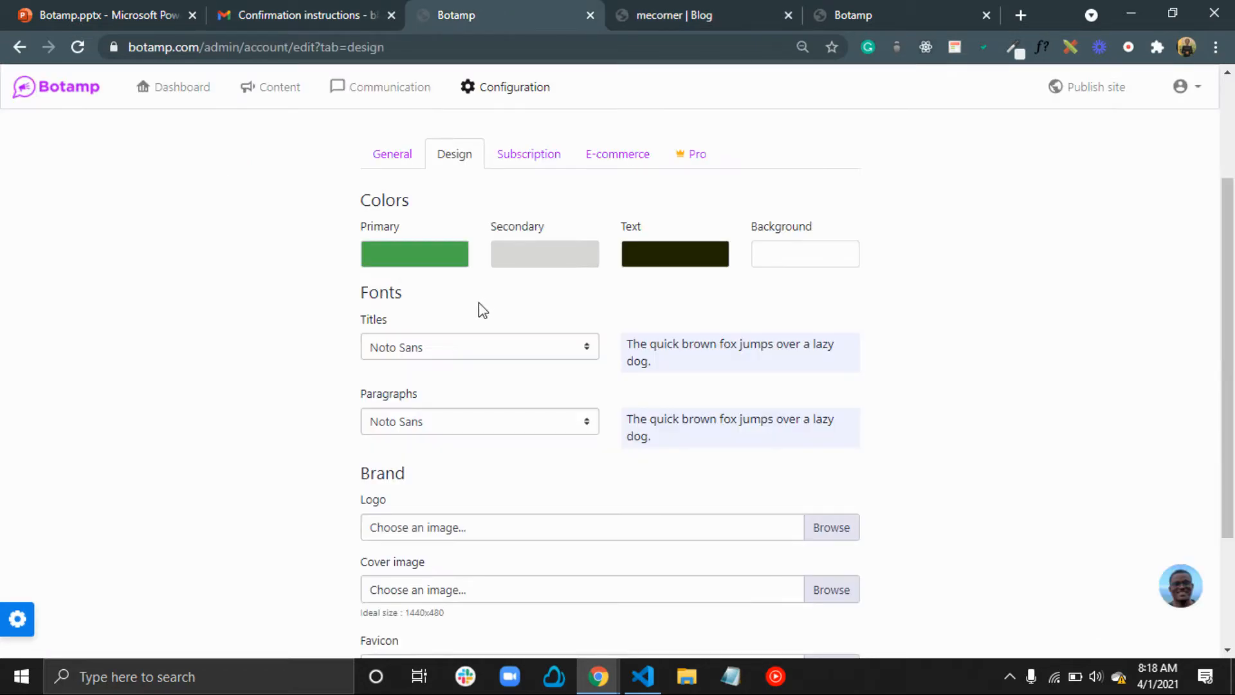
Set the font for titles to McLaren
click(474, 355)
scroll(470, 302, down, 1)
scroll(470, 303, up, 3)
scroll(471, 303, up, 5)
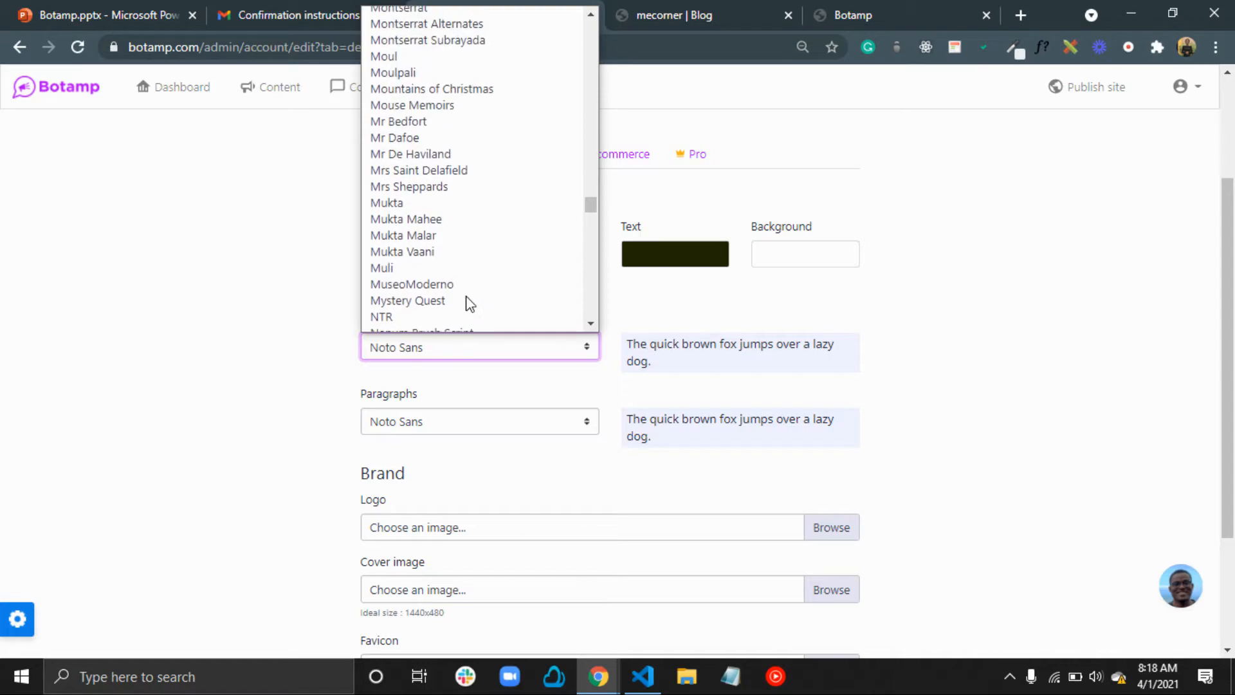
scroll(470, 303, up, 6)
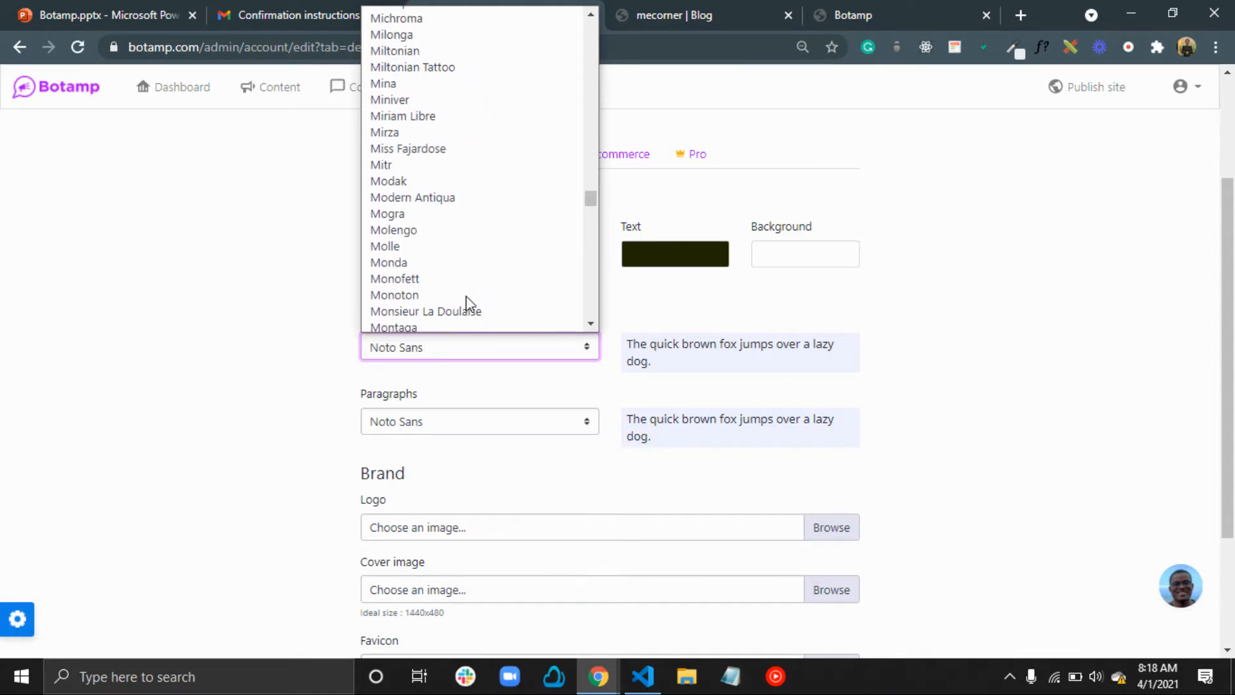
scroll(470, 303, up, 8)
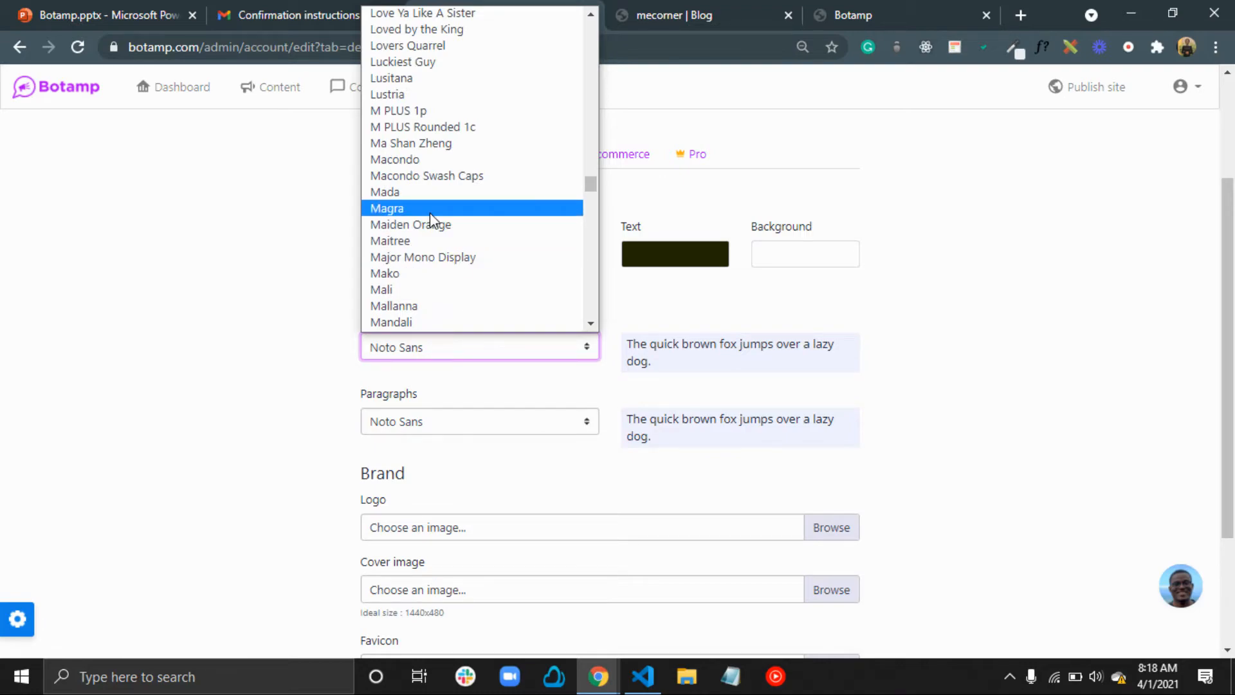
scroll(428, 218, down, 4)
scroll(407, 191, down, 5)
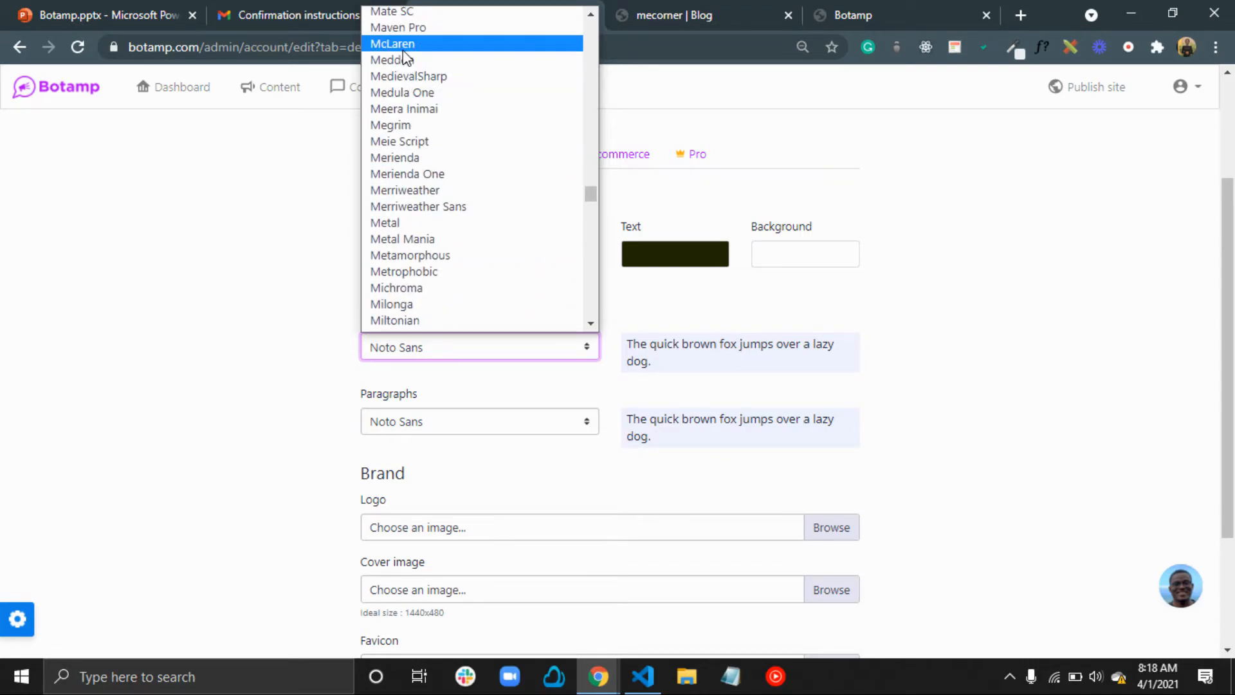
click(404, 46)
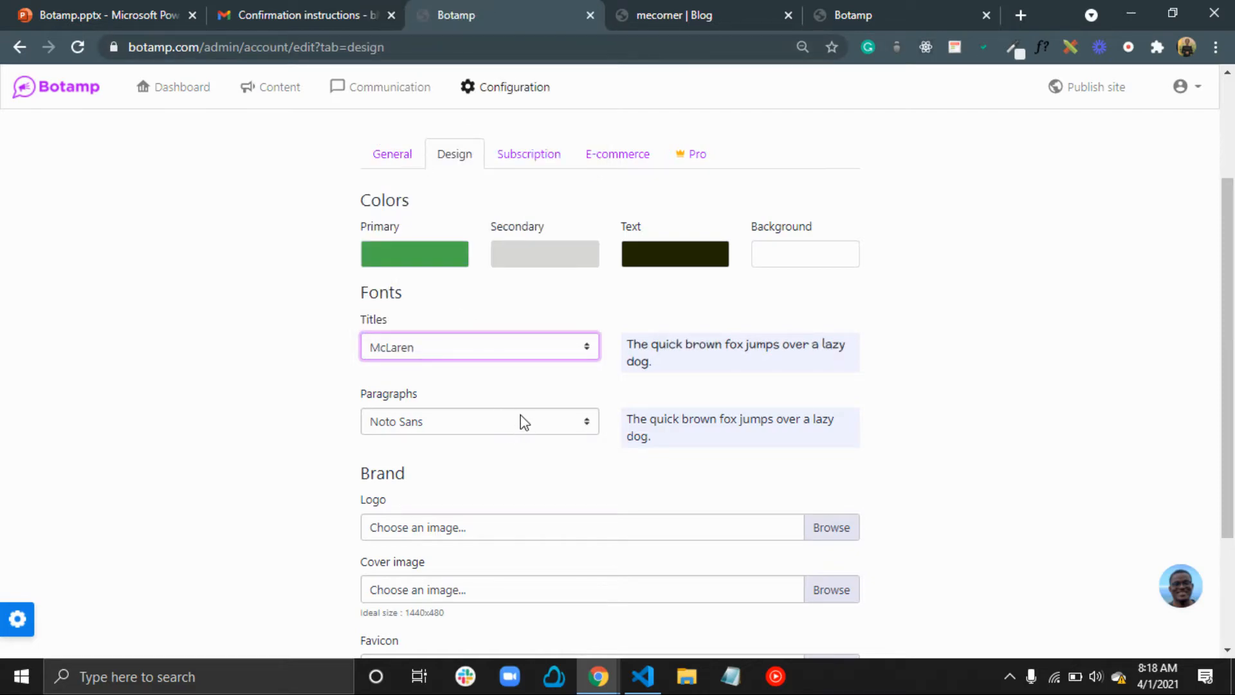
Set the font for paragraphs to Lora
click(489, 430)
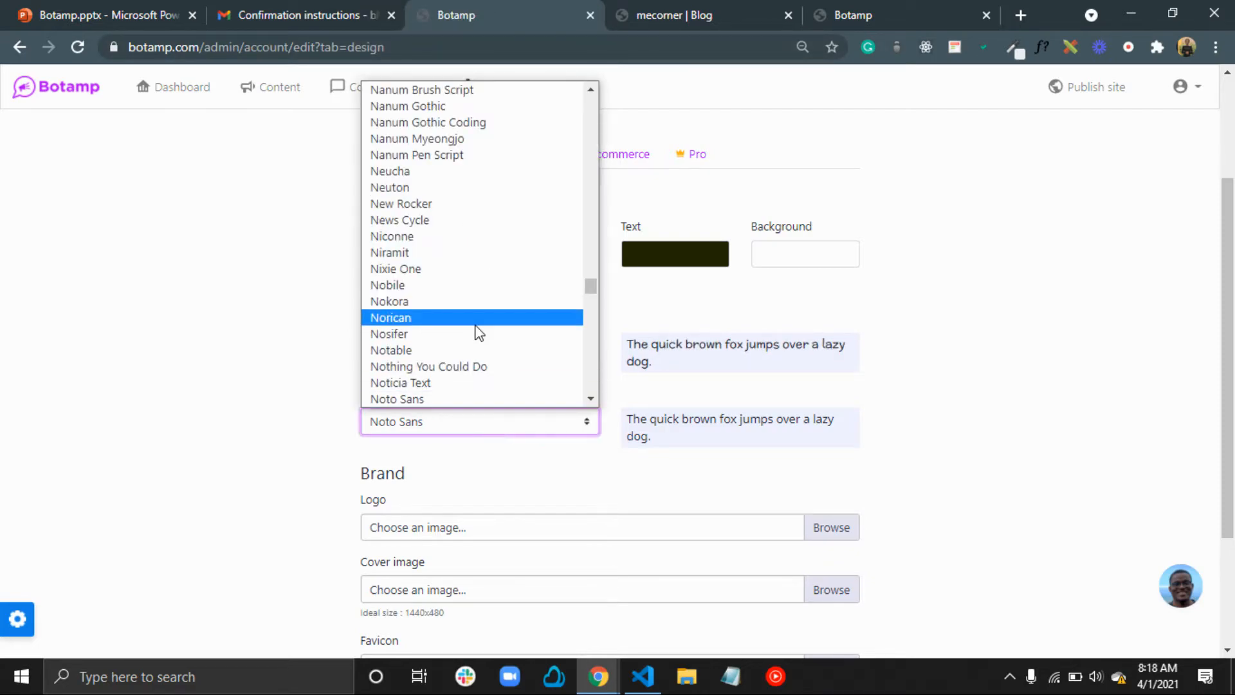
scroll(477, 328, up, 1)
scroll(477, 332, up, 15)
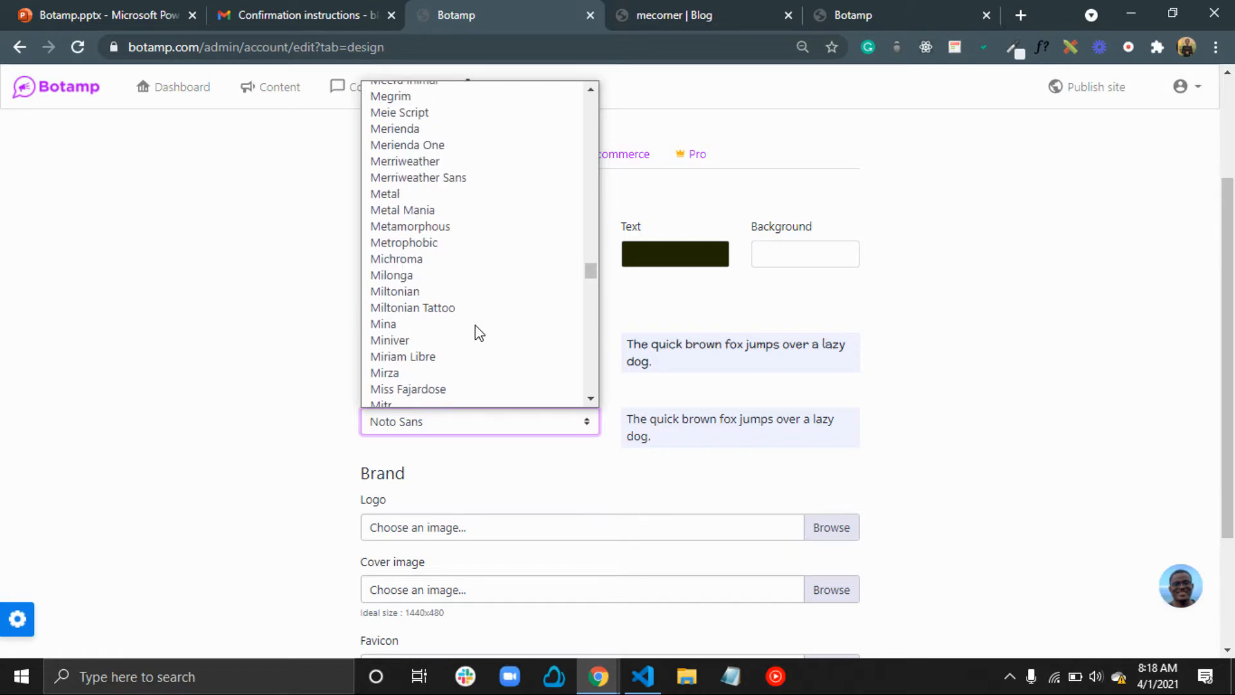
scroll(477, 332, up, 11)
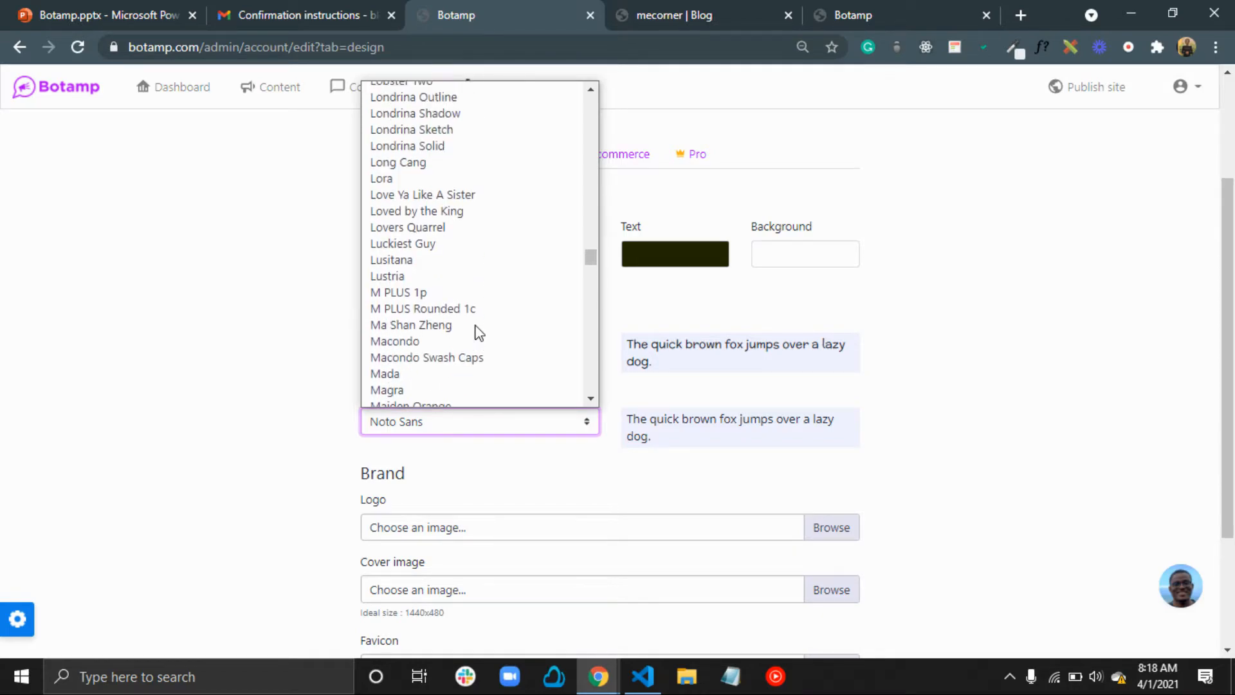
click(404, 273)
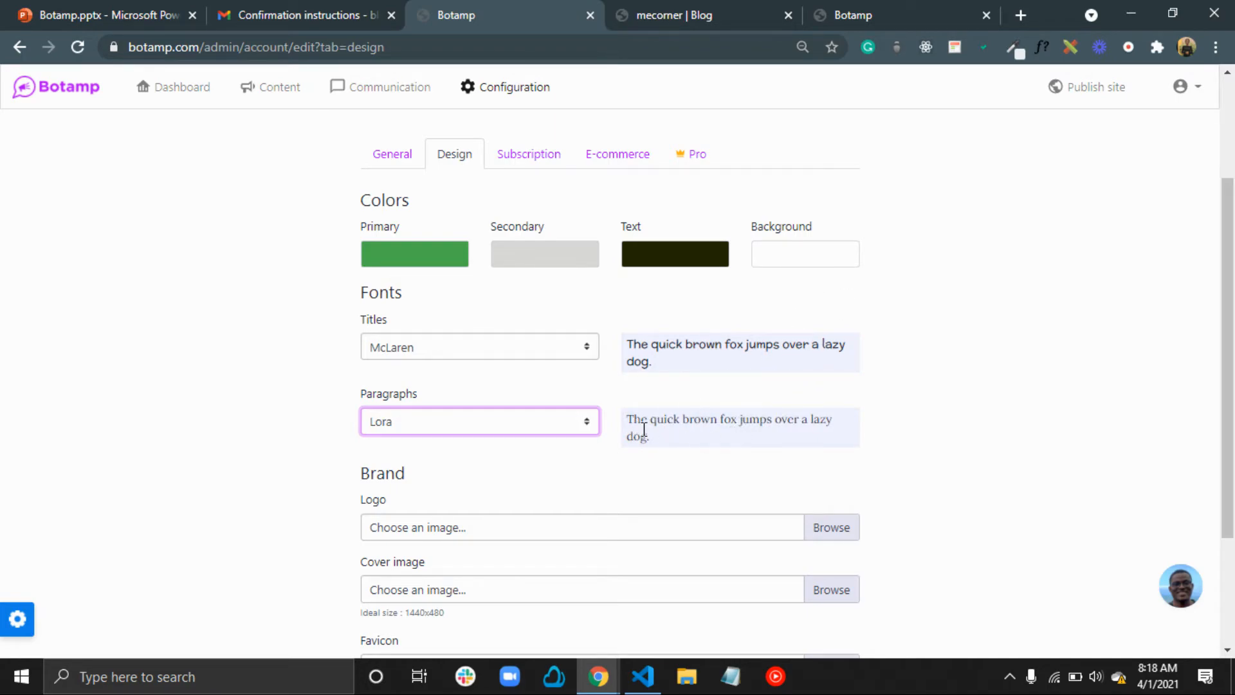
Try Lilita One as the paragraph font and switch back to Lora
click(554, 431)
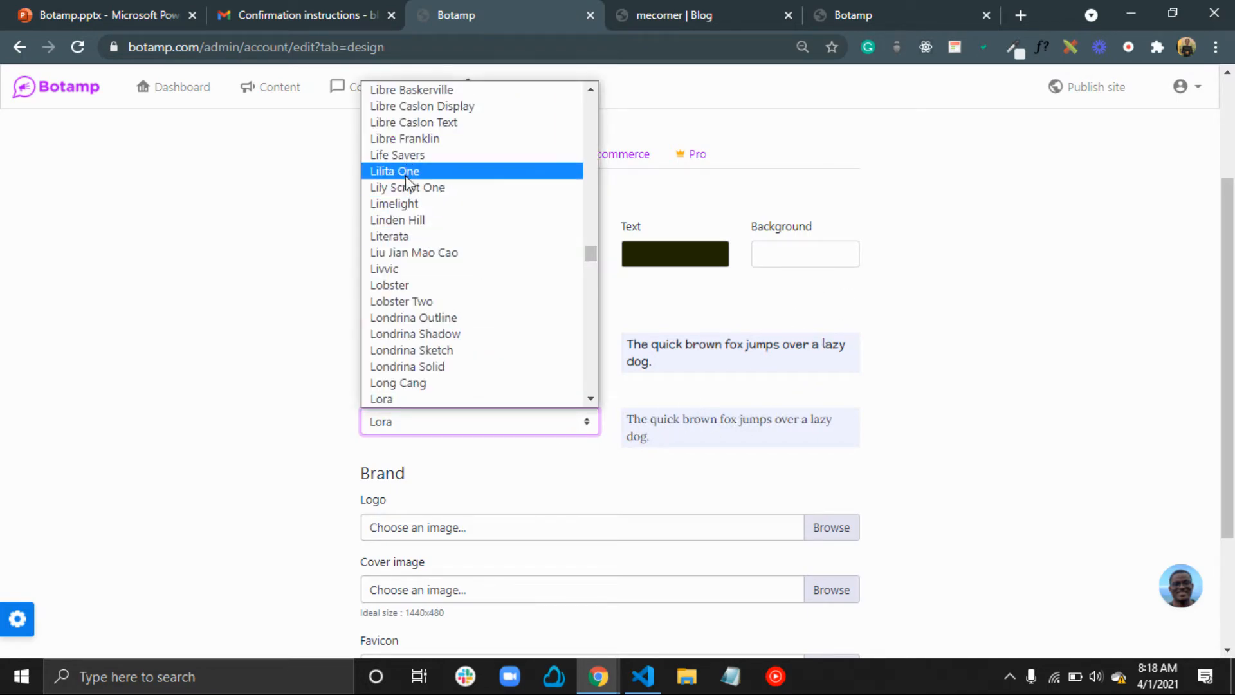
click(405, 175)
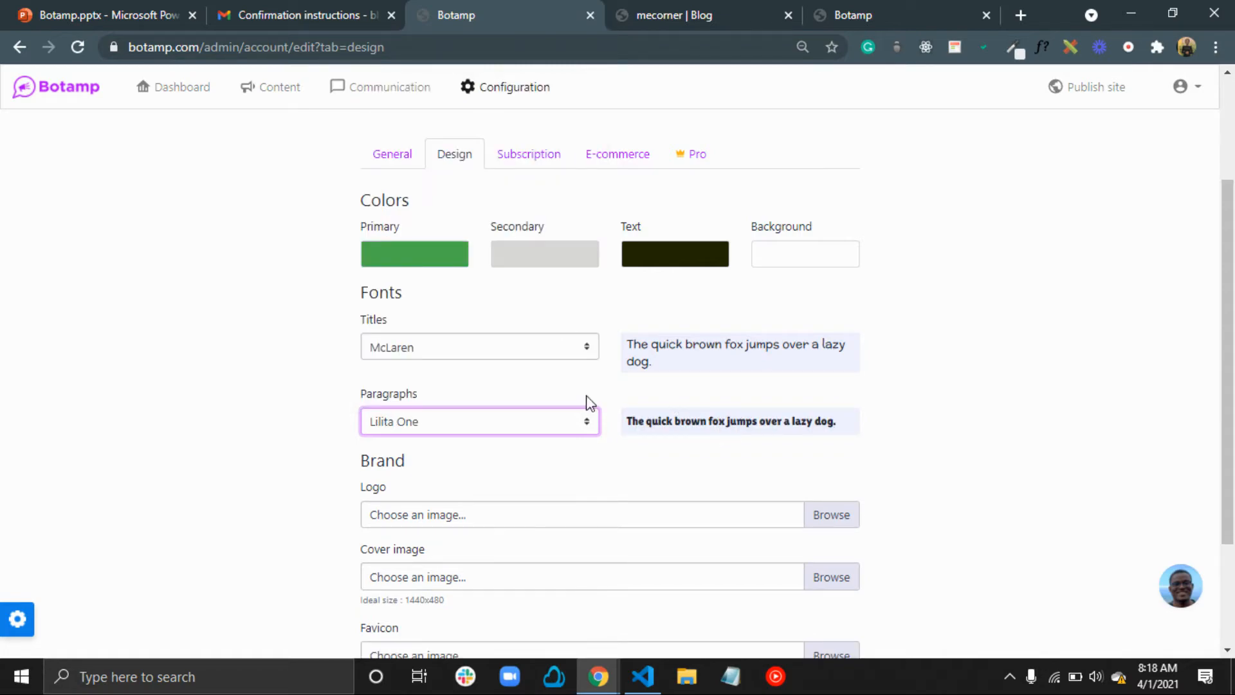
click(554, 430)
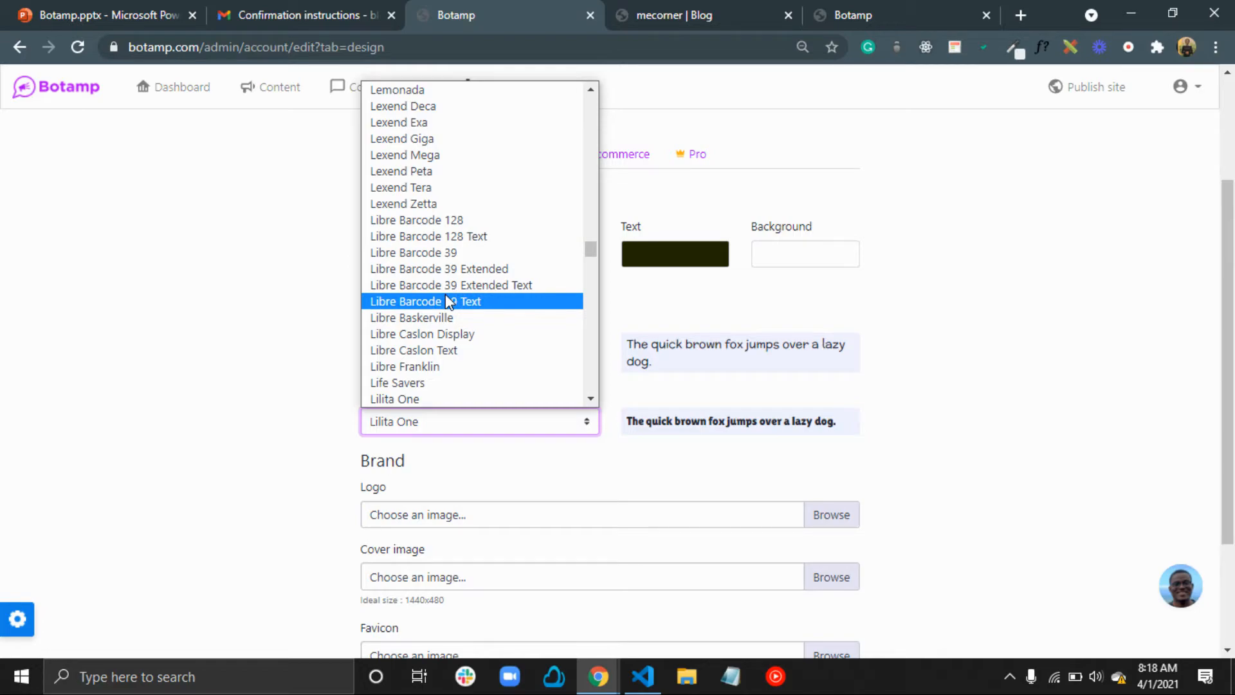
scroll(449, 302, down, 6)
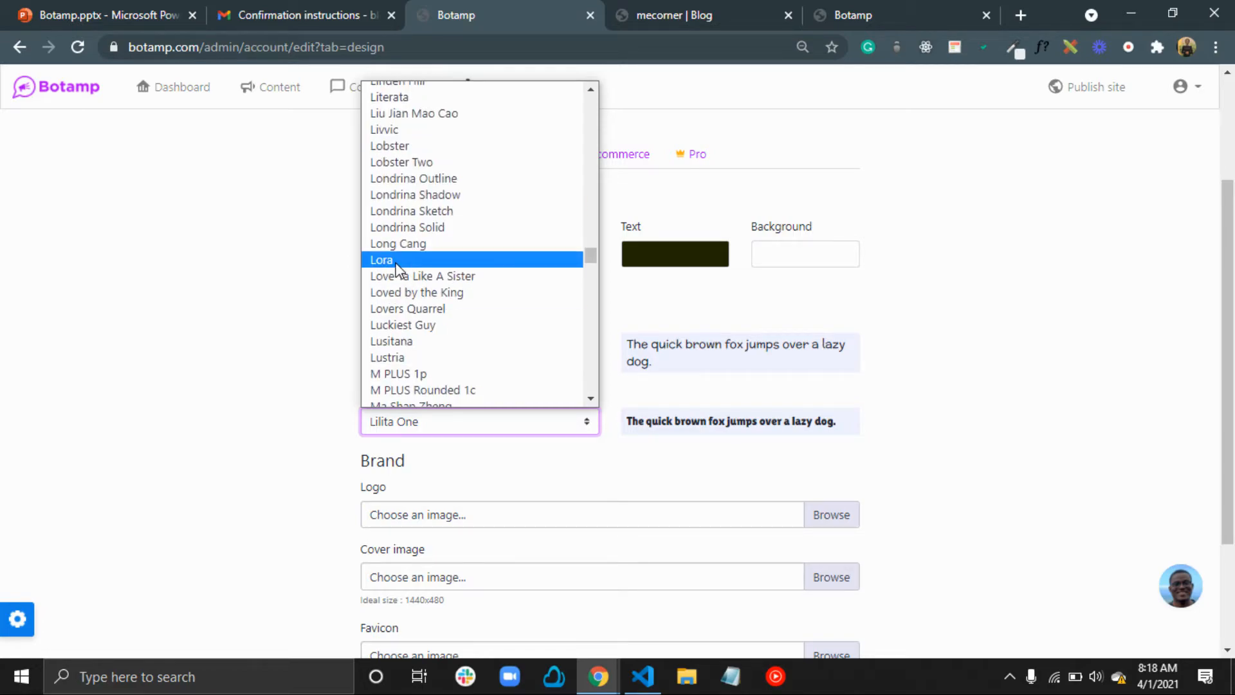
click(398, 264)
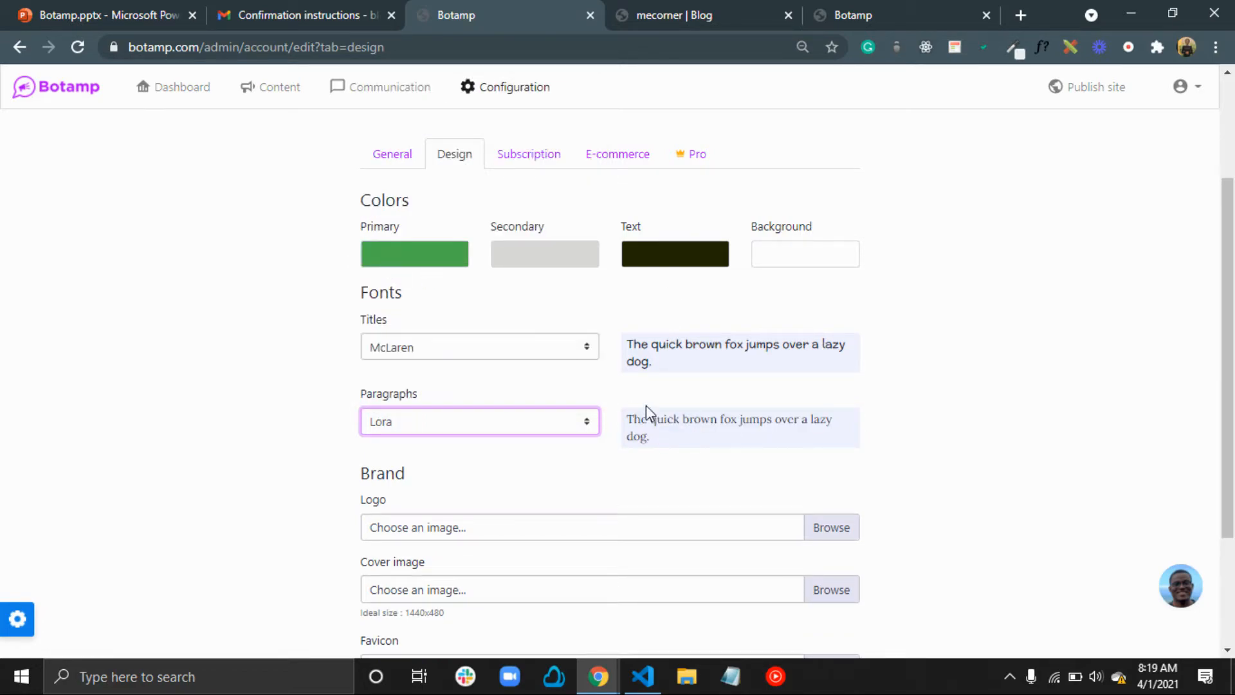
Review the logo, cover image and favicon fields, and expand the advanced design options
scroll(510, 491, down, 3)
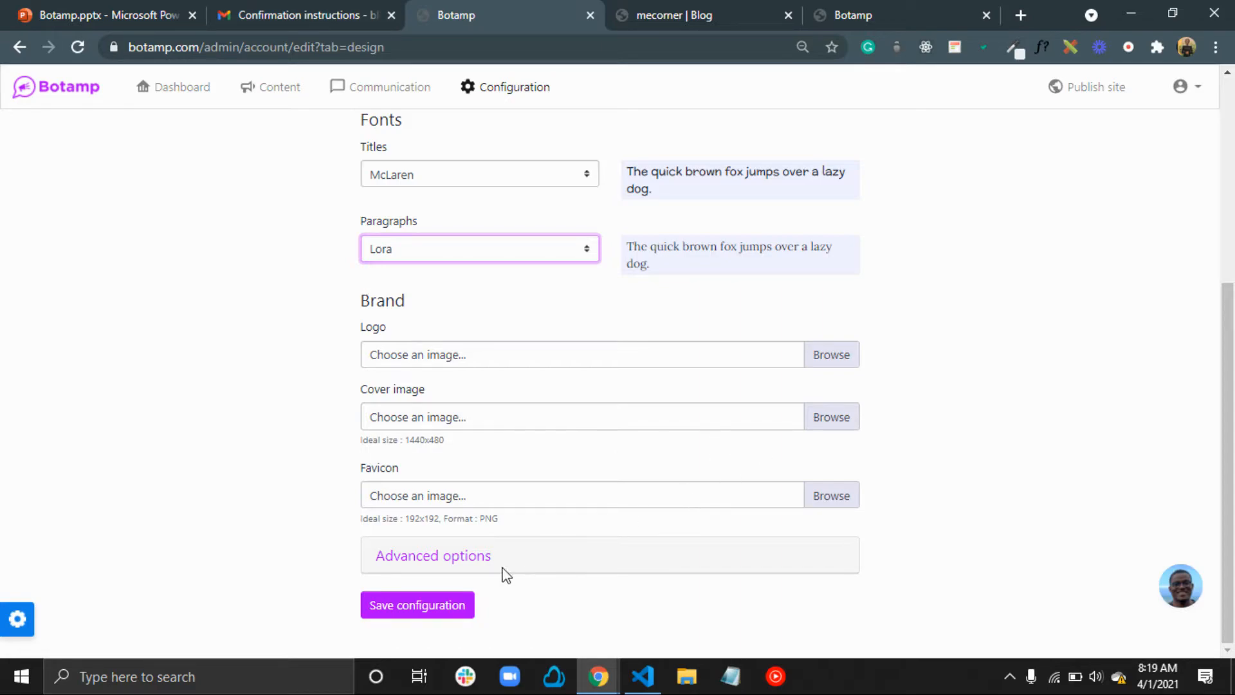
click(457, 560)
scroll(577, 547, down, 3)
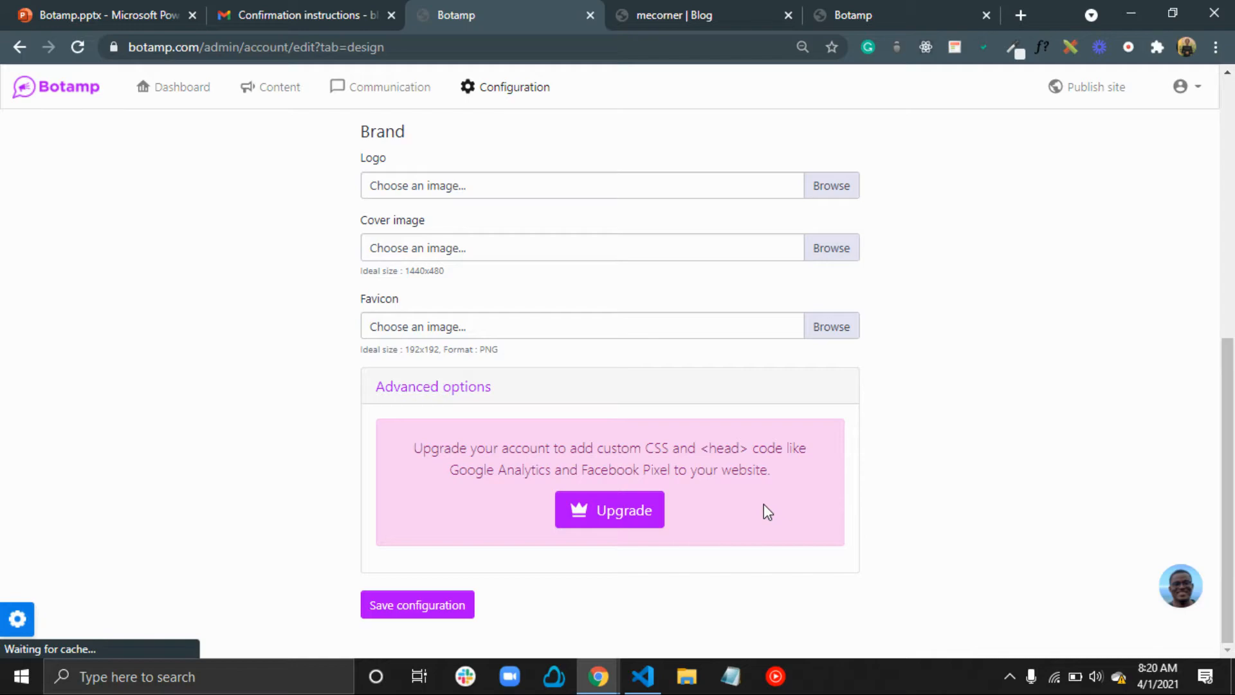
Save the design configuration, check the new look on the live mecorner website, and return to the design settings
click(441, 608)
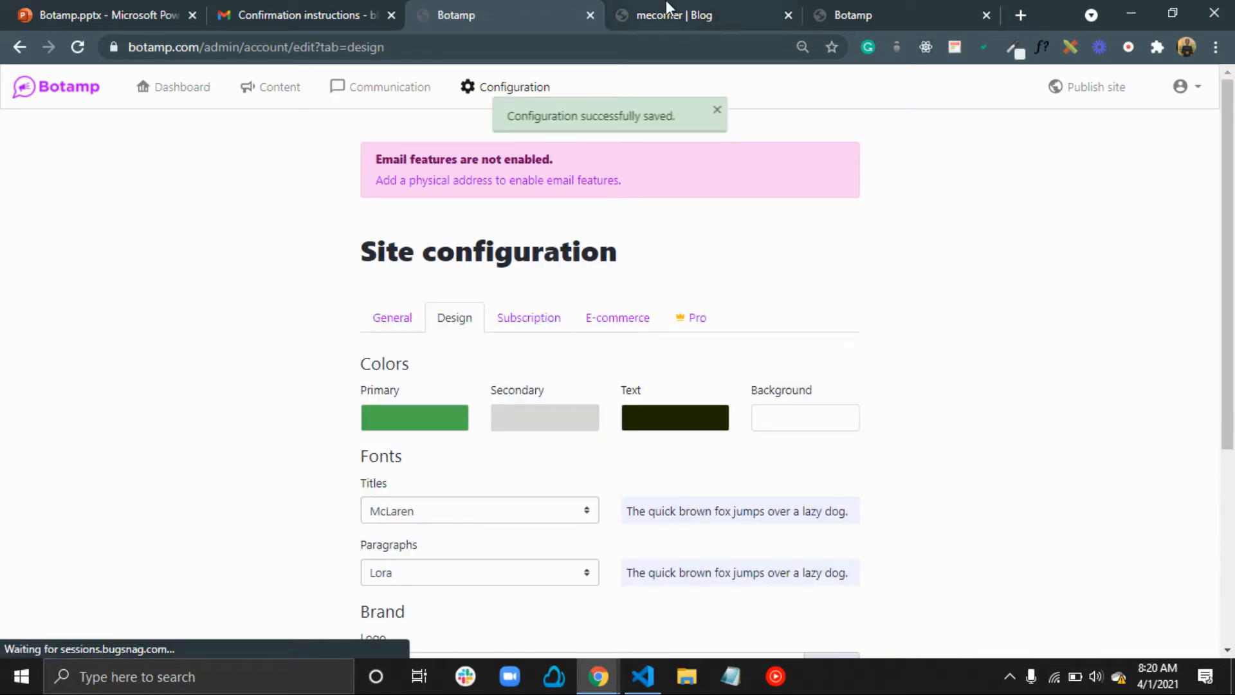
click(705, 13)
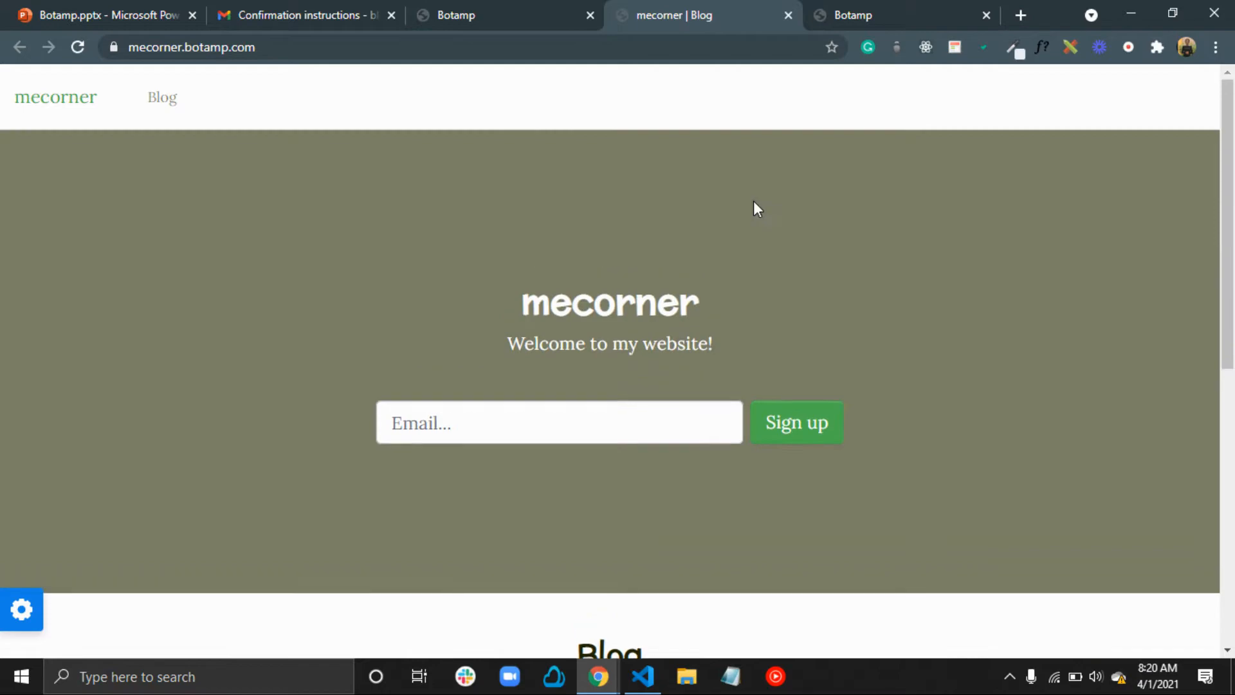
click(480, 3)
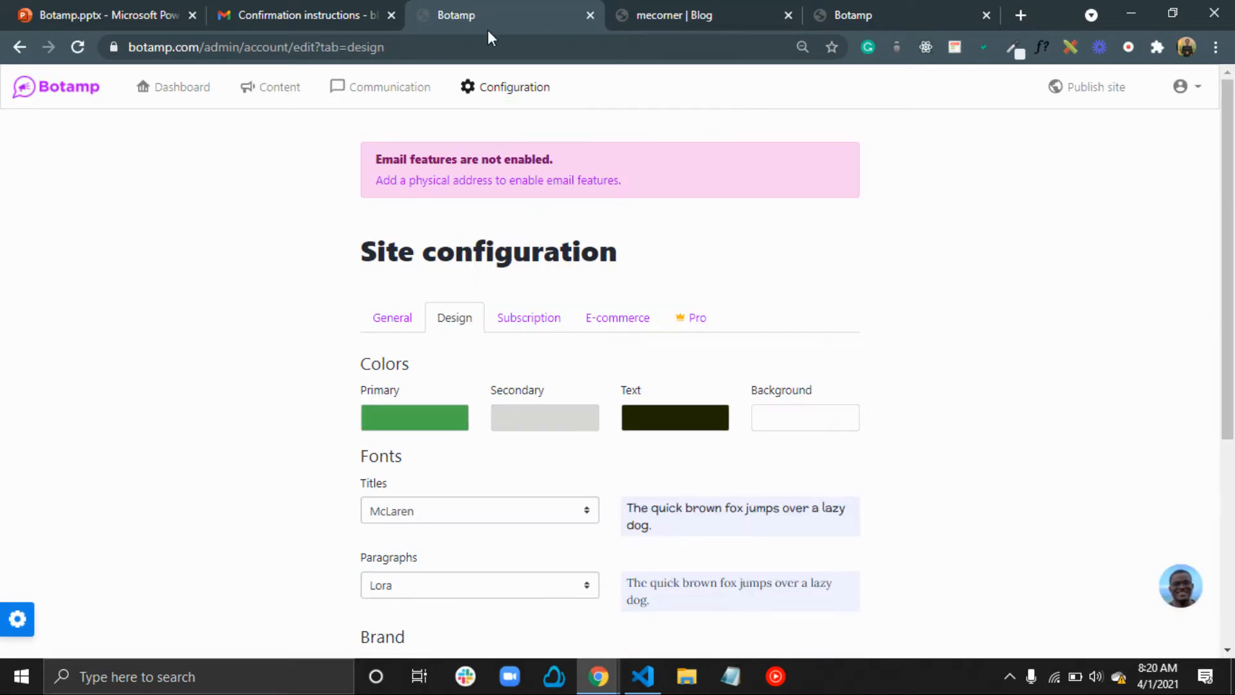
Review the subscription settings of the site configuration, from the public email down to the success message
click(528, 320)
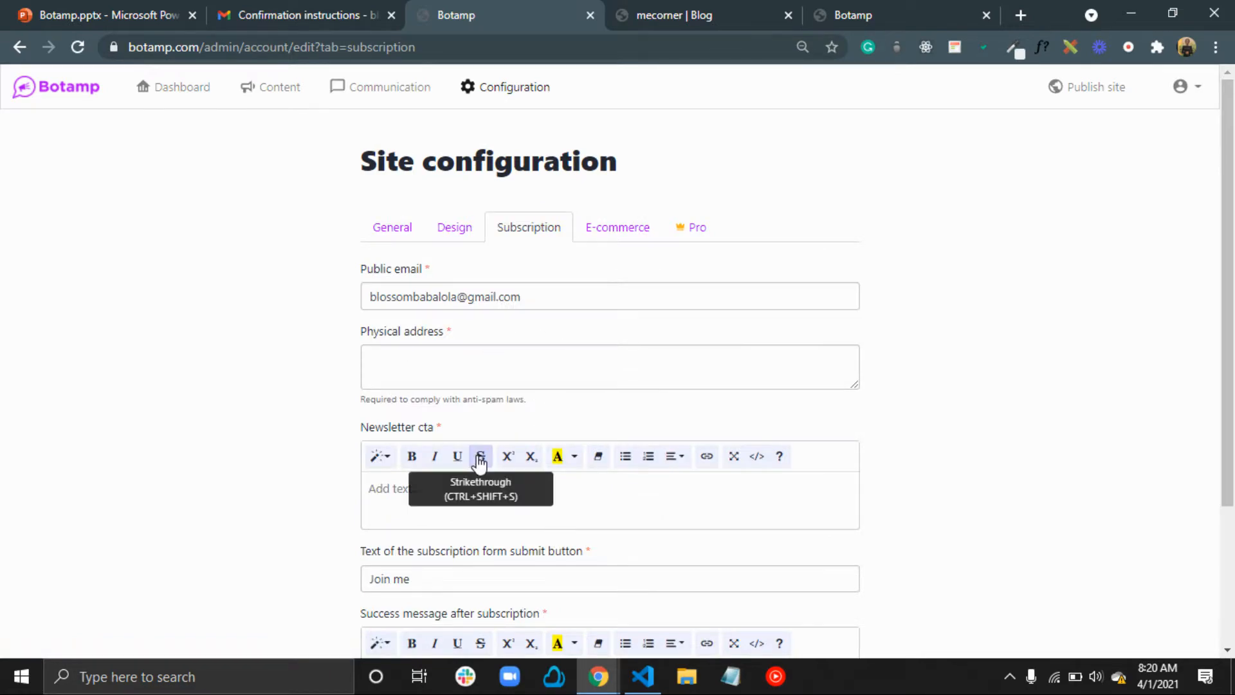
scroll(476, 458, down, 3)
scroll(422, 384, up, 3)
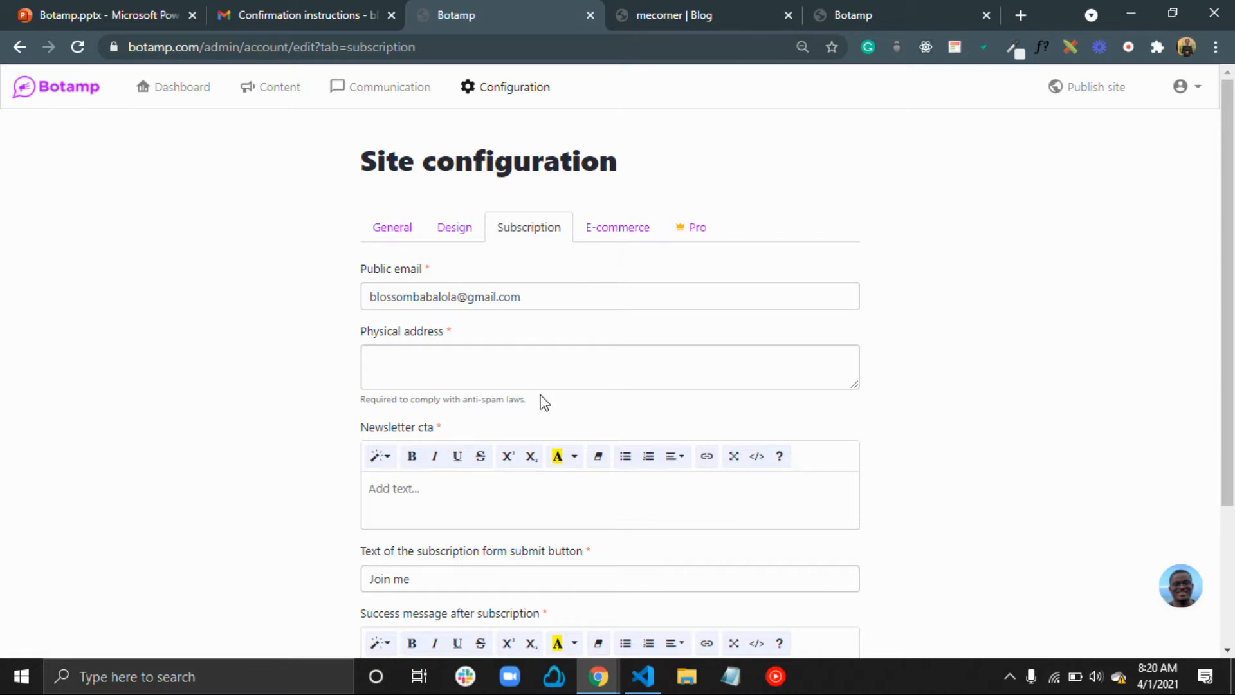
scroll(540, 403, down, 3)
scroll(472, 253, up, 3)
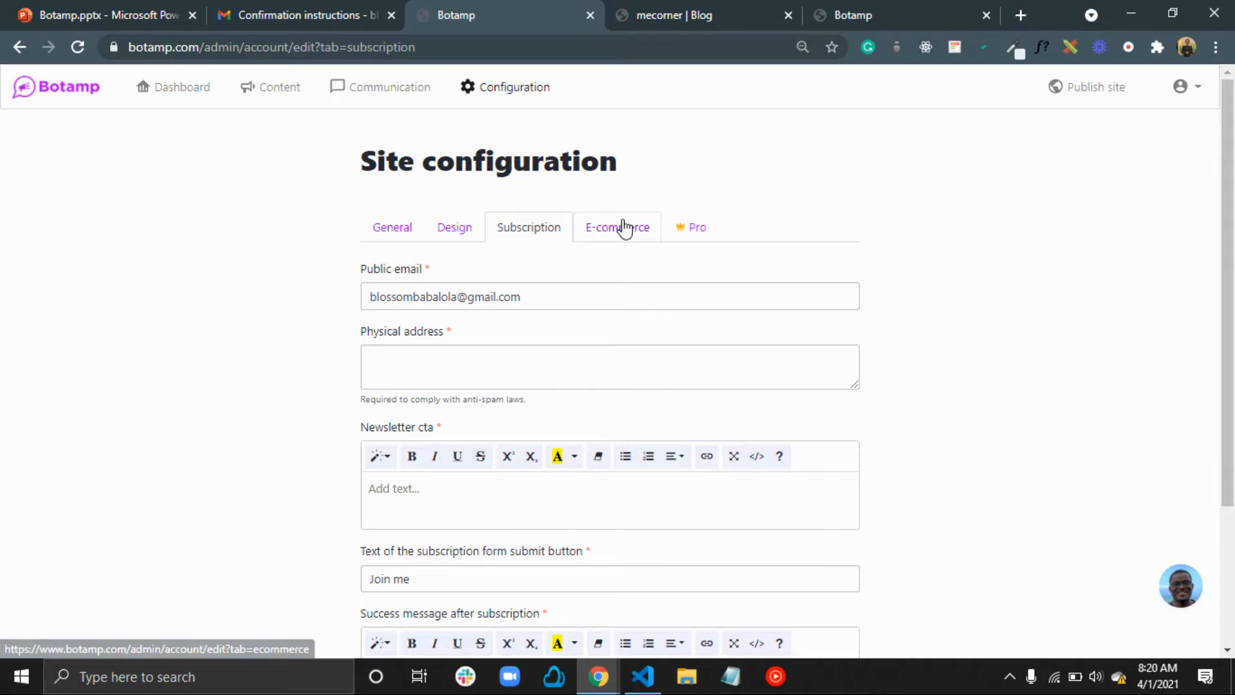
Enable the e-commerce features for the mecorner site and save the configuration
click(623, 227)
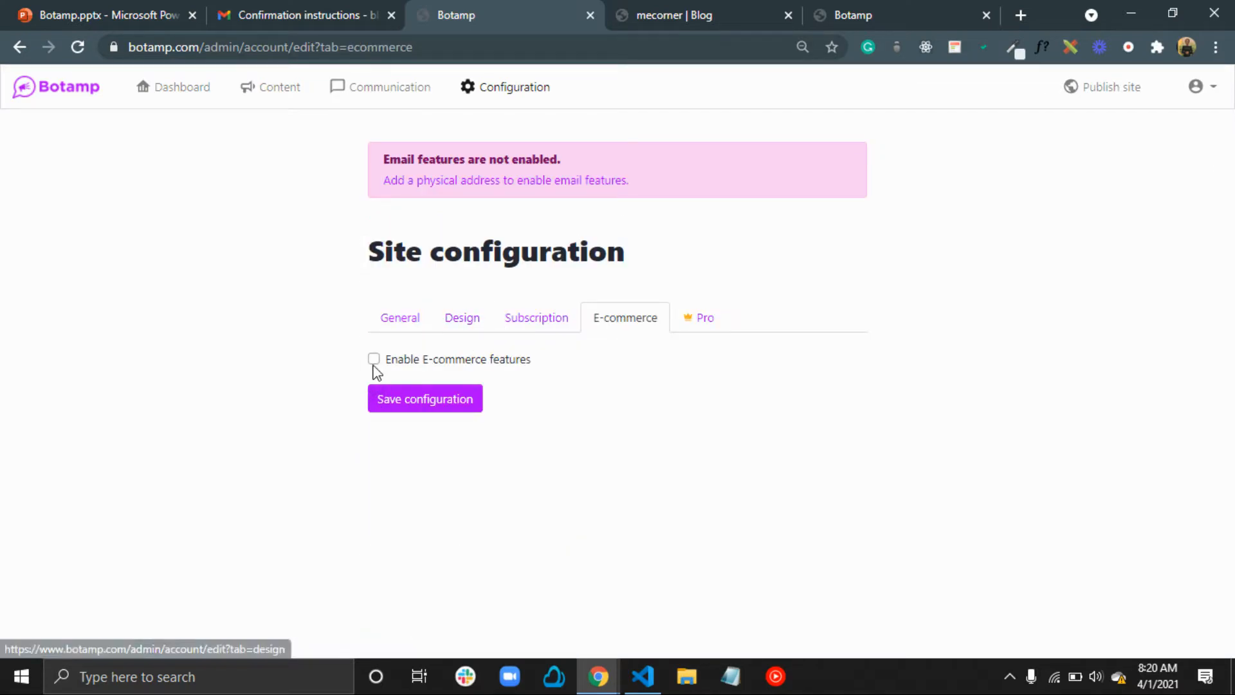
click(373, 359)
click(470, 400)
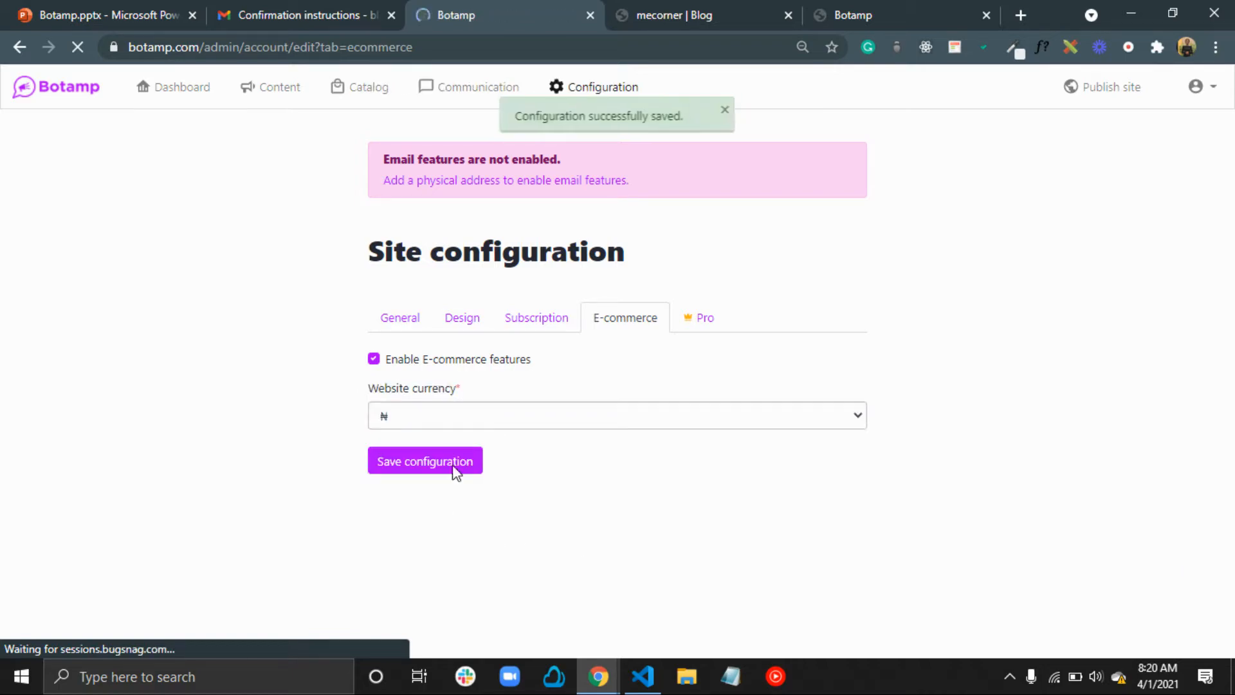
Set the website currency to US$ and save the e-commerce configuration
click(487, 420)
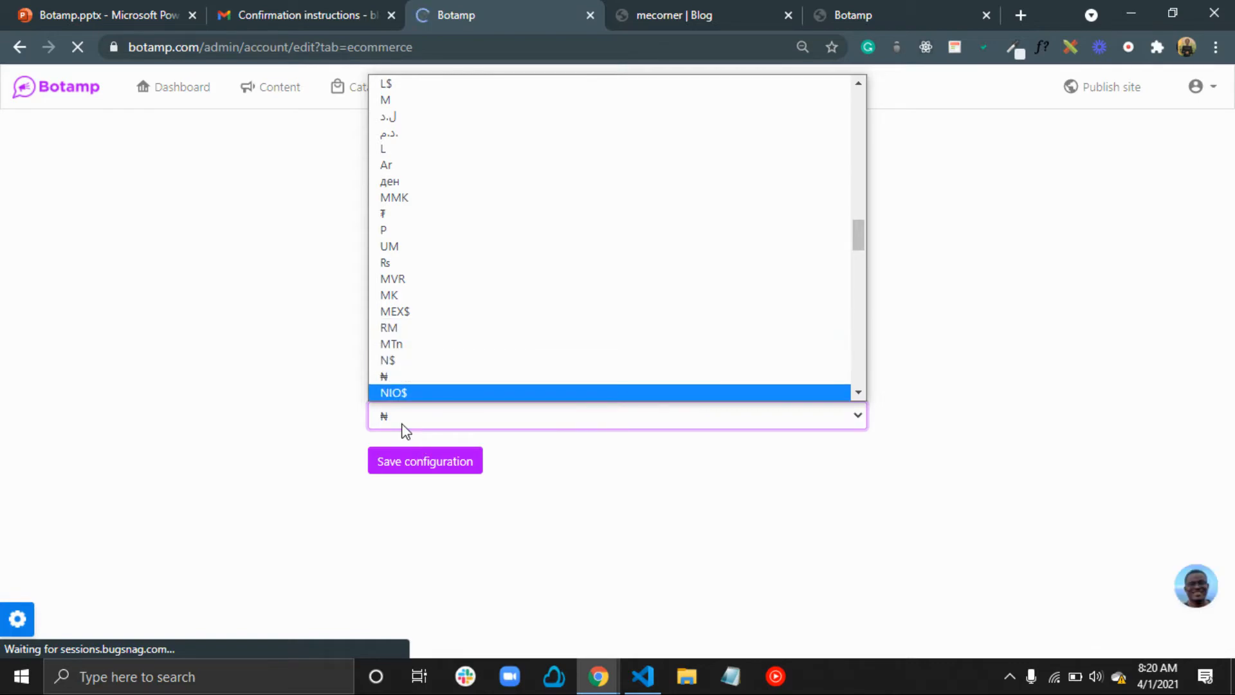
scroll(450, 322, down, 1)
scroll(419, 354, up, 10)
click(403, 84)
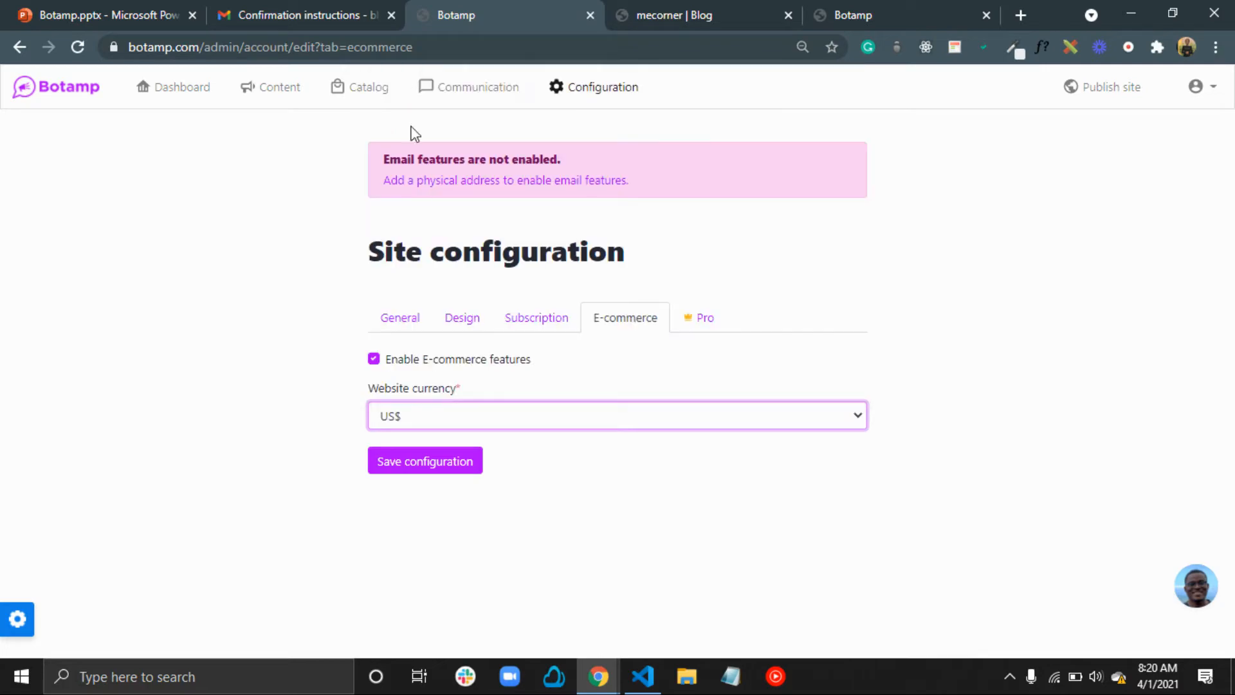
click(437, 480)
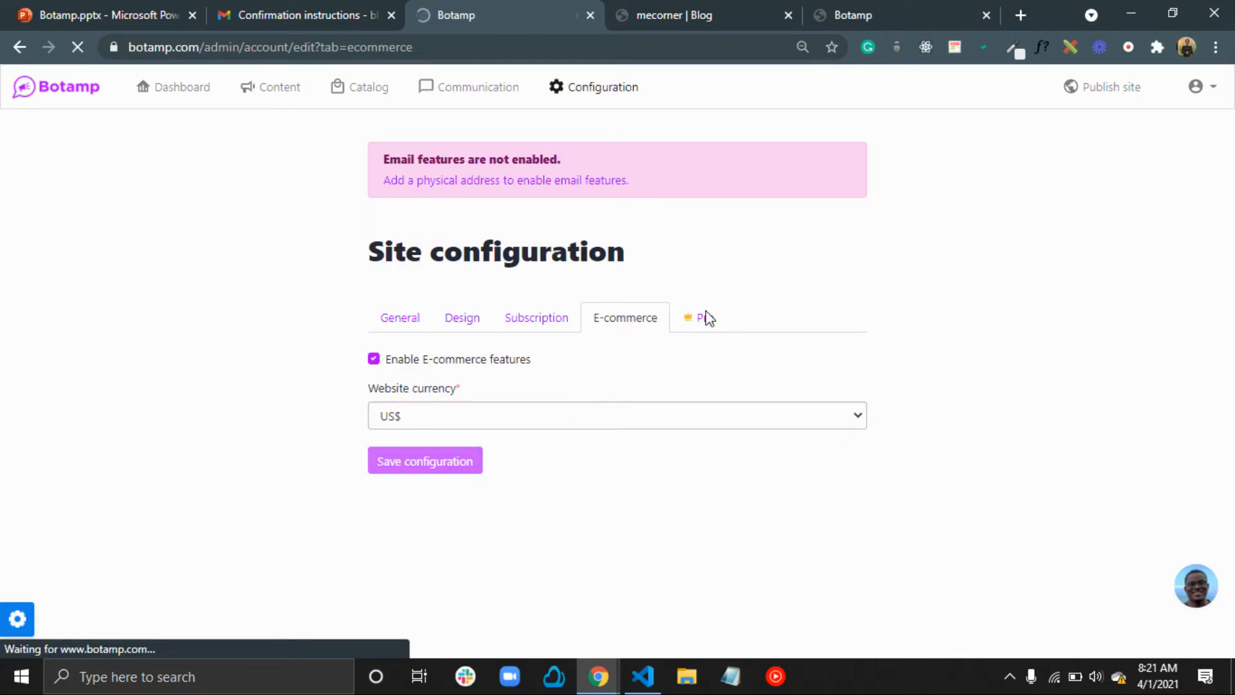
Review the Pro plans and the features each one includes, and return to the general site configuration
click(706, 331)
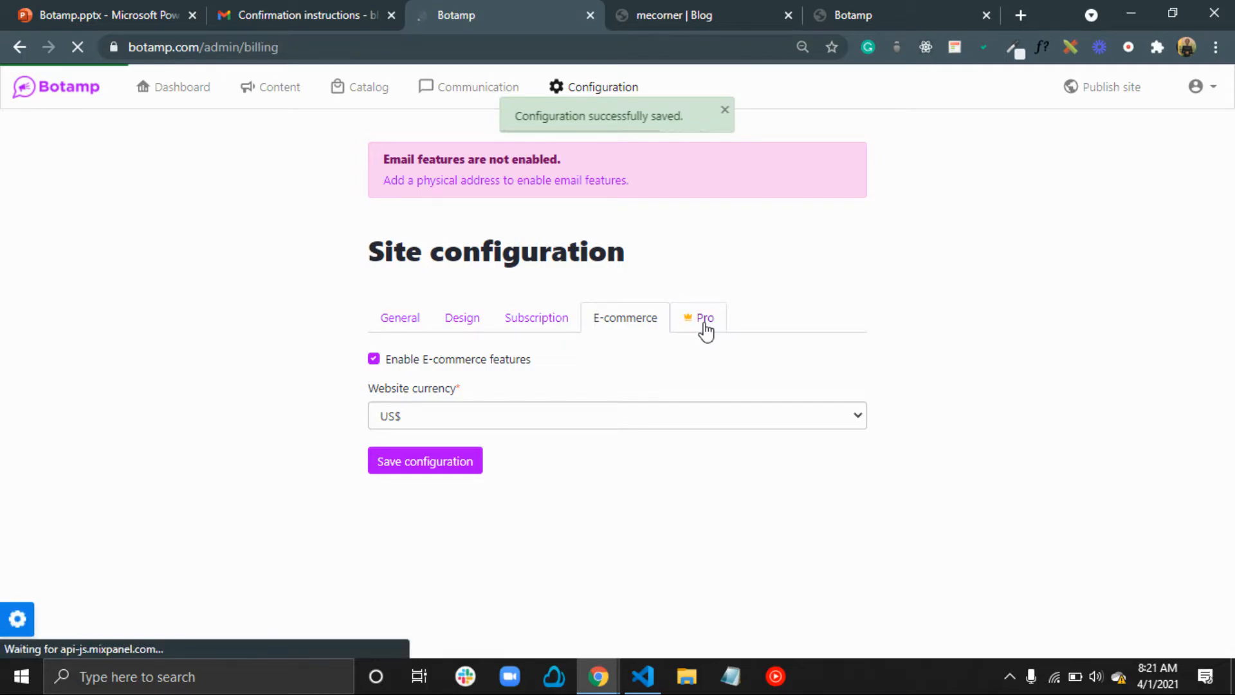
scroll(508, 579, down, 10)
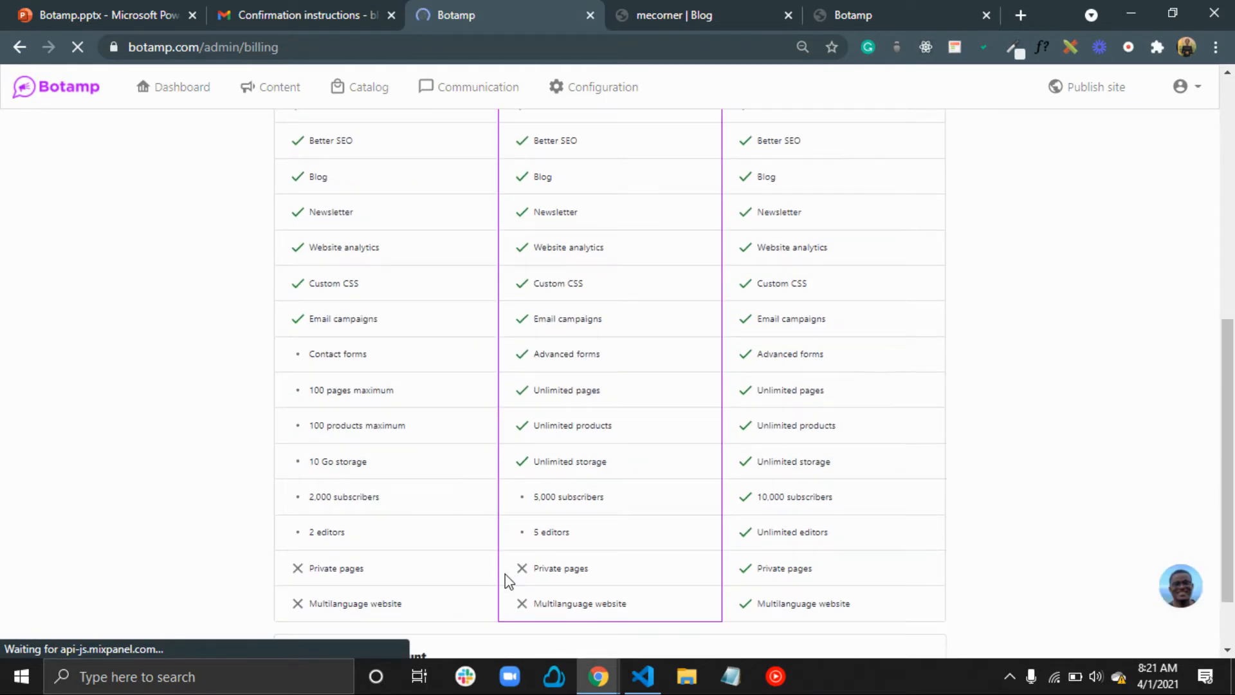
scroll(508, 579, up, 10)
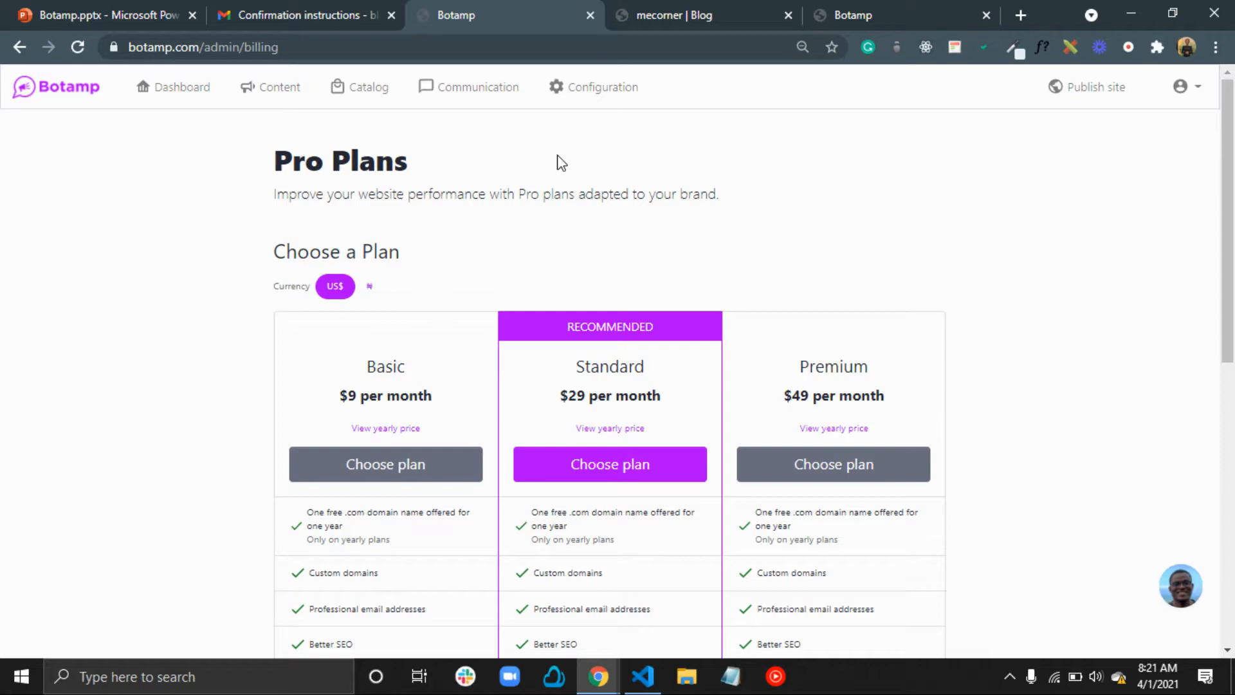
click(571, 87)
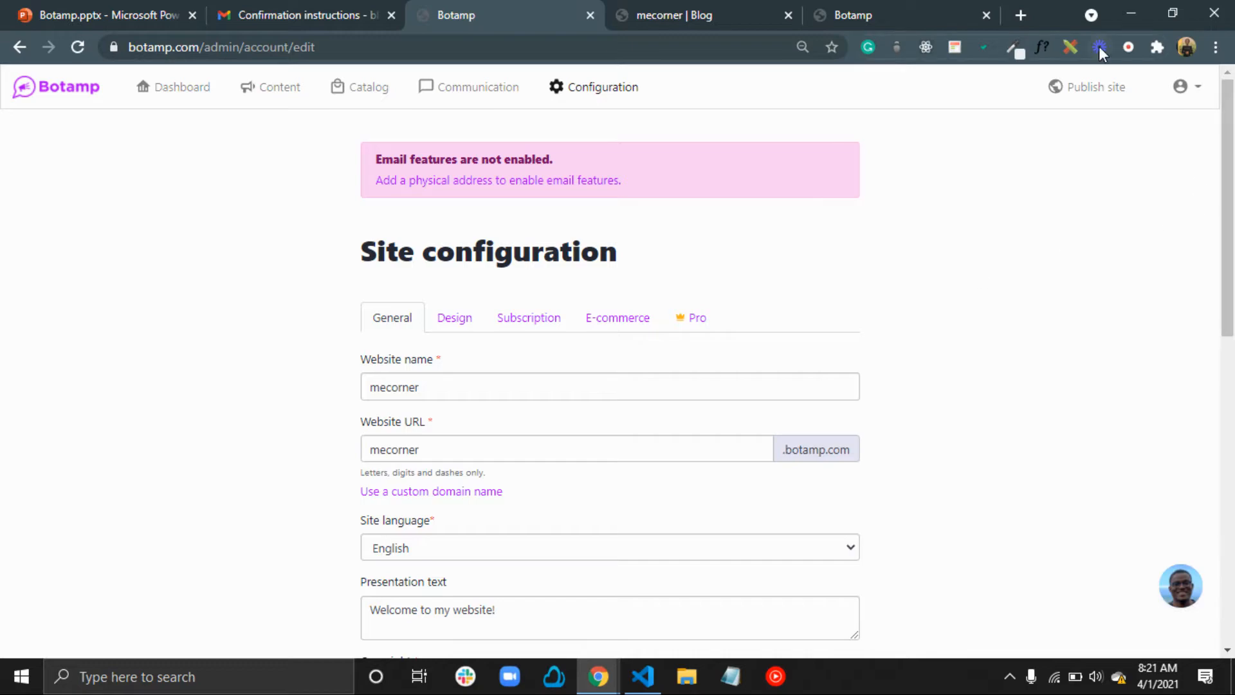
Open the site publishing page and compare it with the mecorner website in its own browser tab
click(1088, 92)
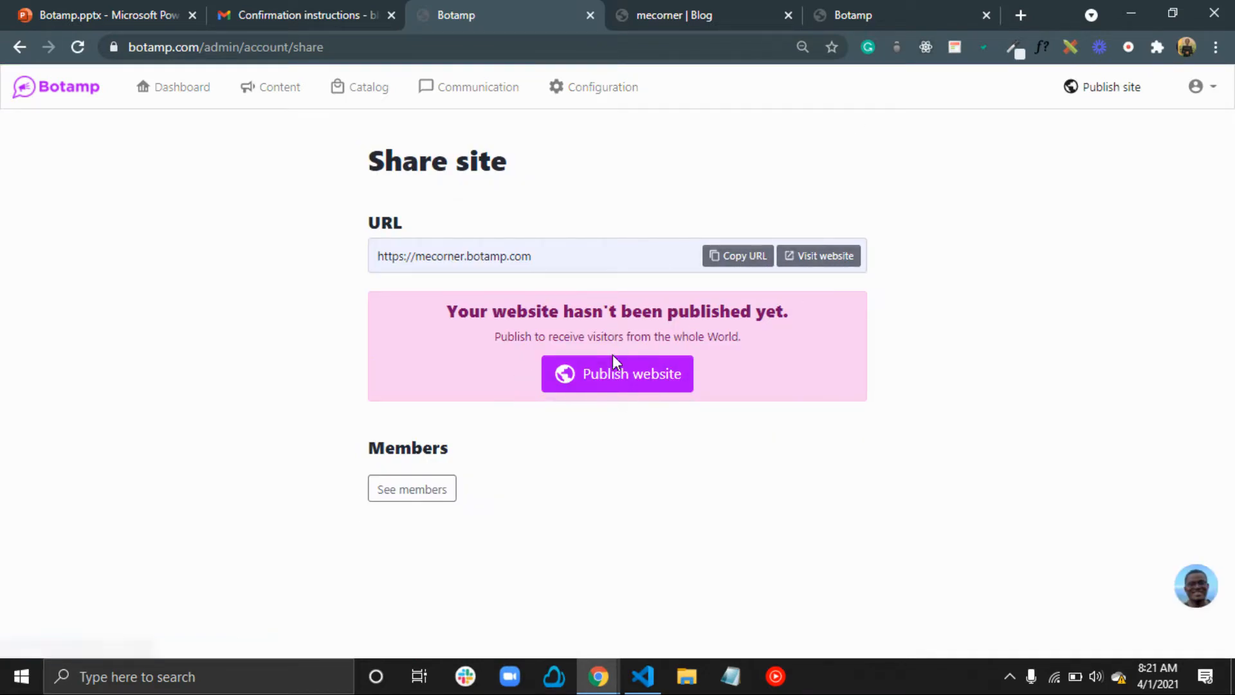
click(658, 1)
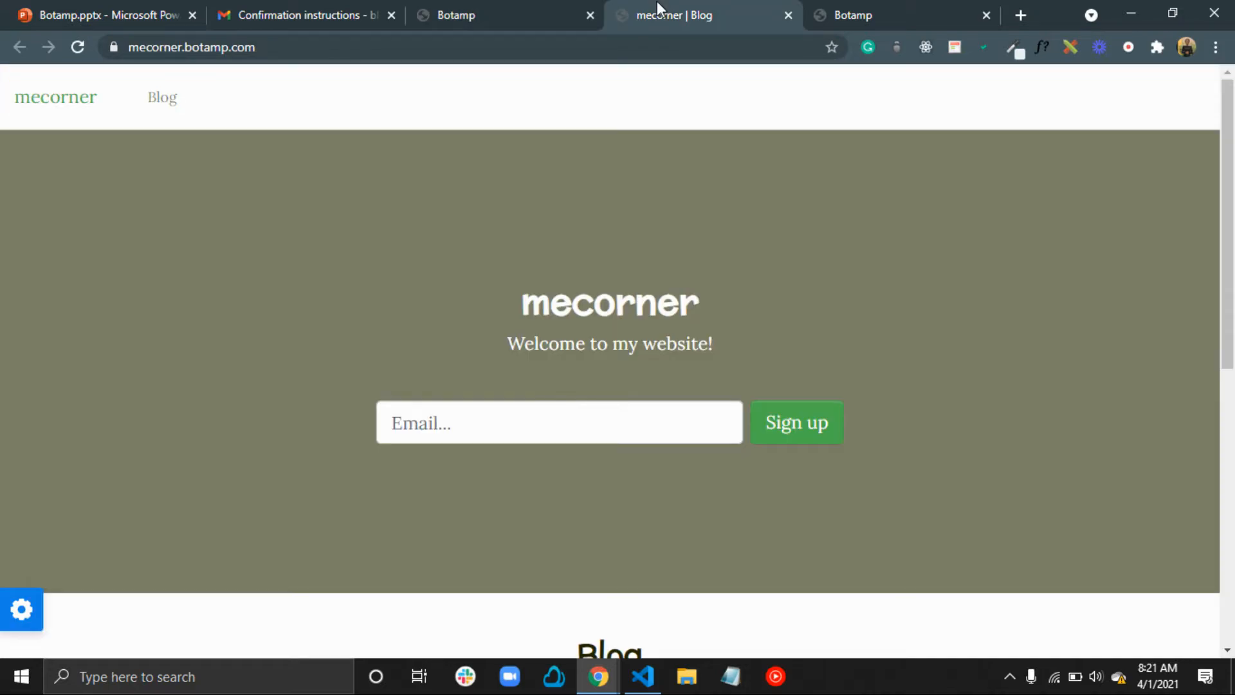
click(494, 1)
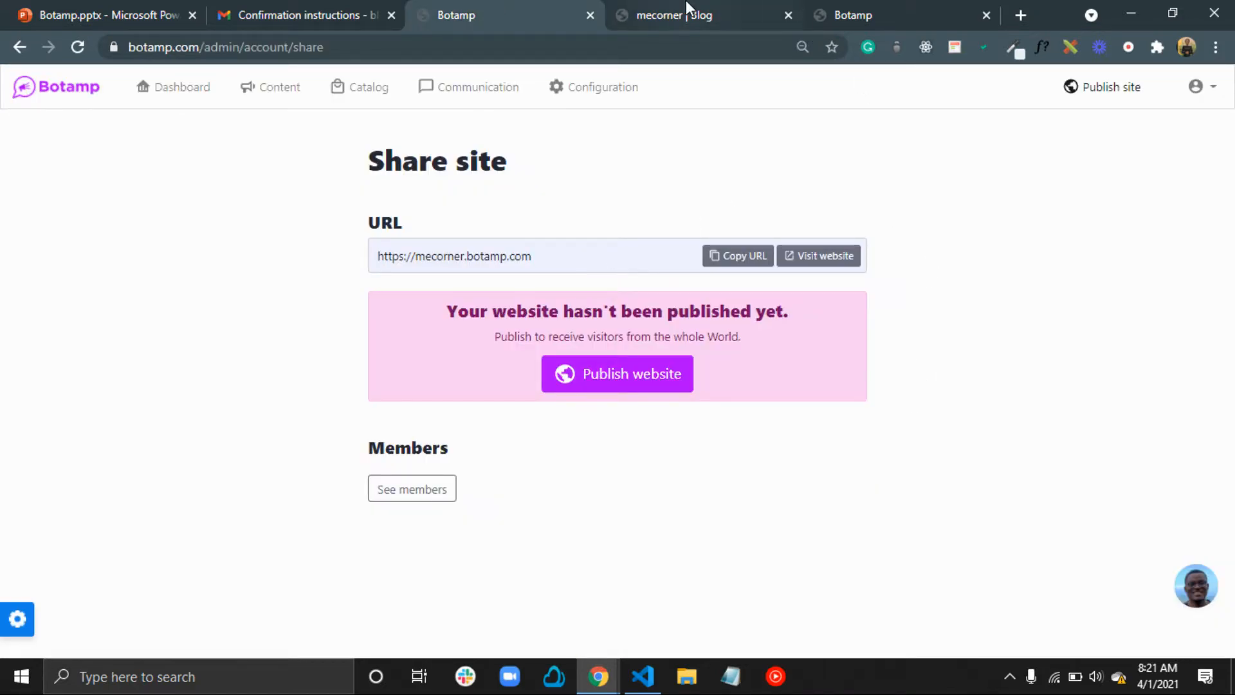
click(625, 14)
click(494, 8)
click(669, 8)
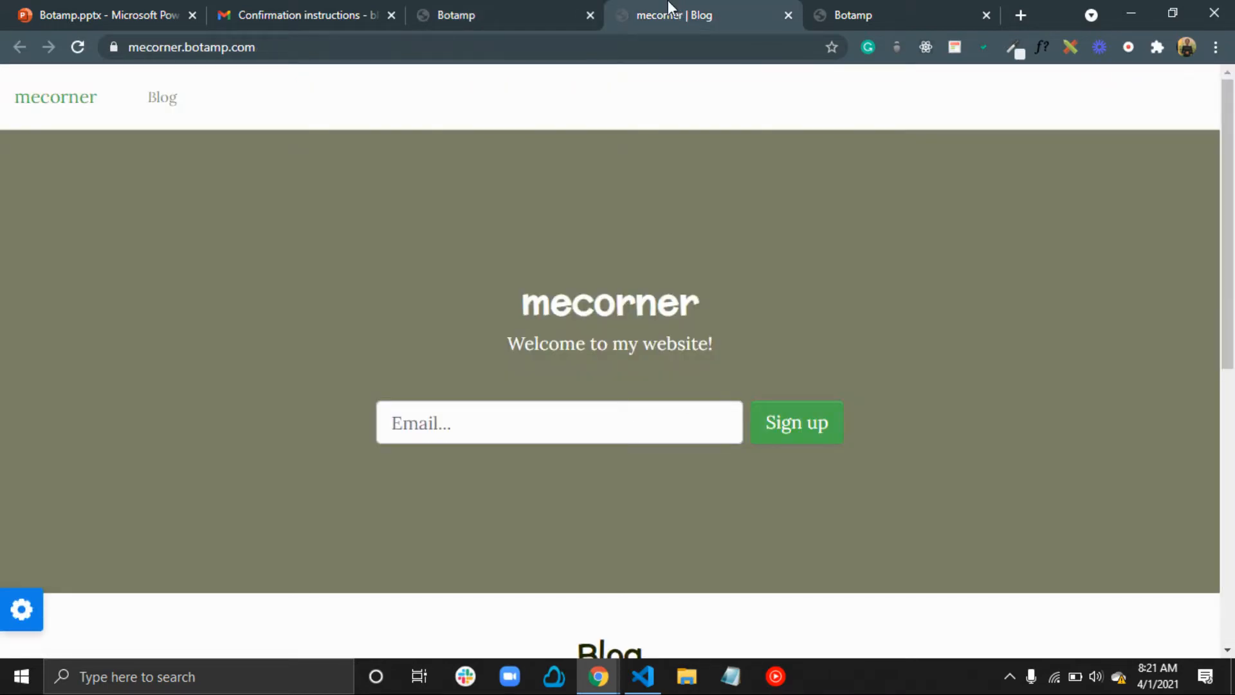
click(507, 13)
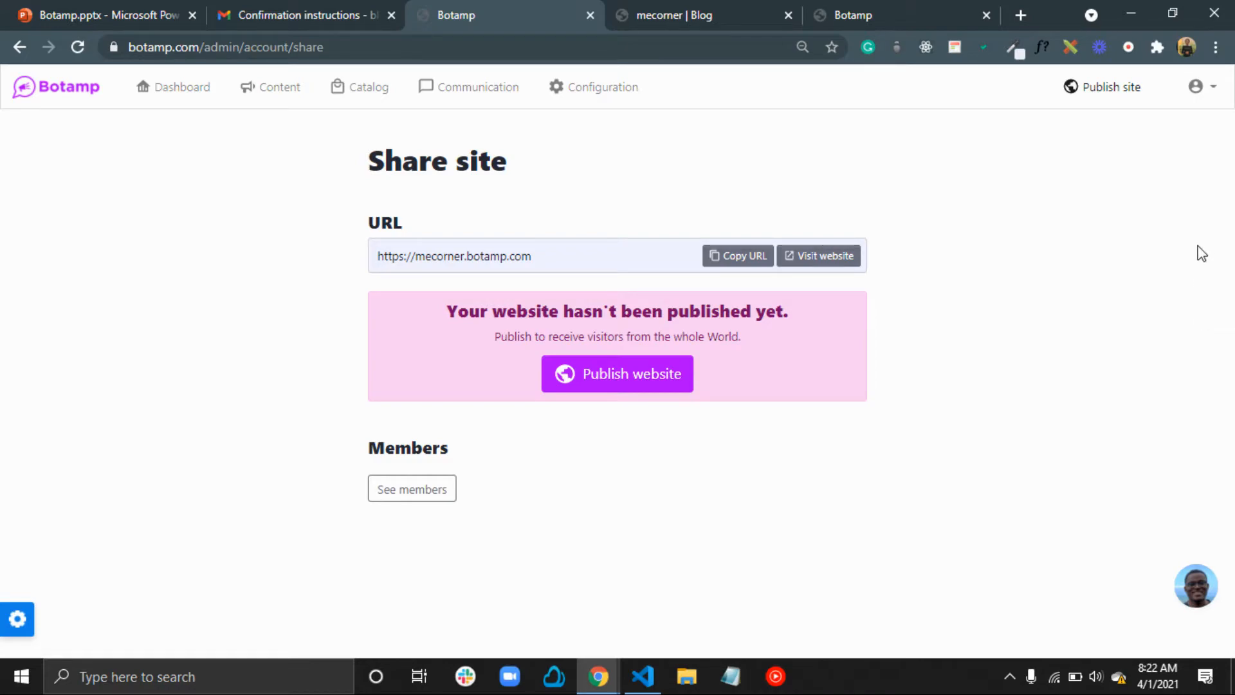
Start a new website from the site switcher, browse the website templates and preview the restaurant template
click(1209, 93)
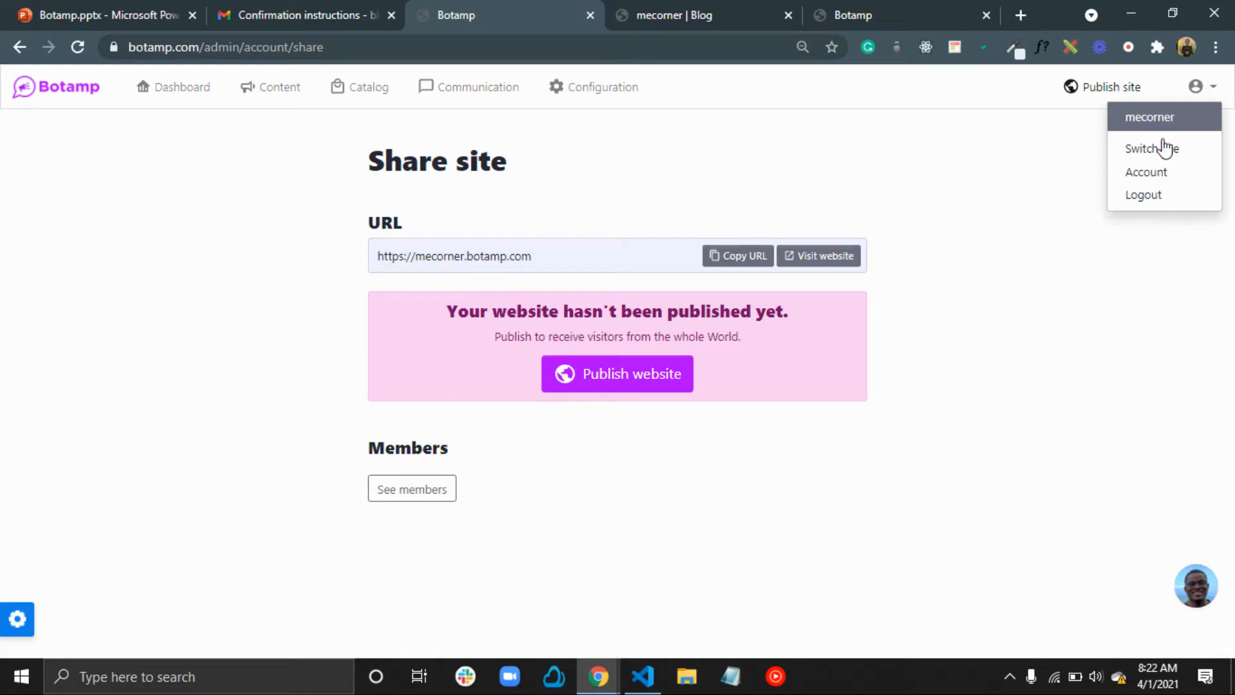
click(1148, 154)
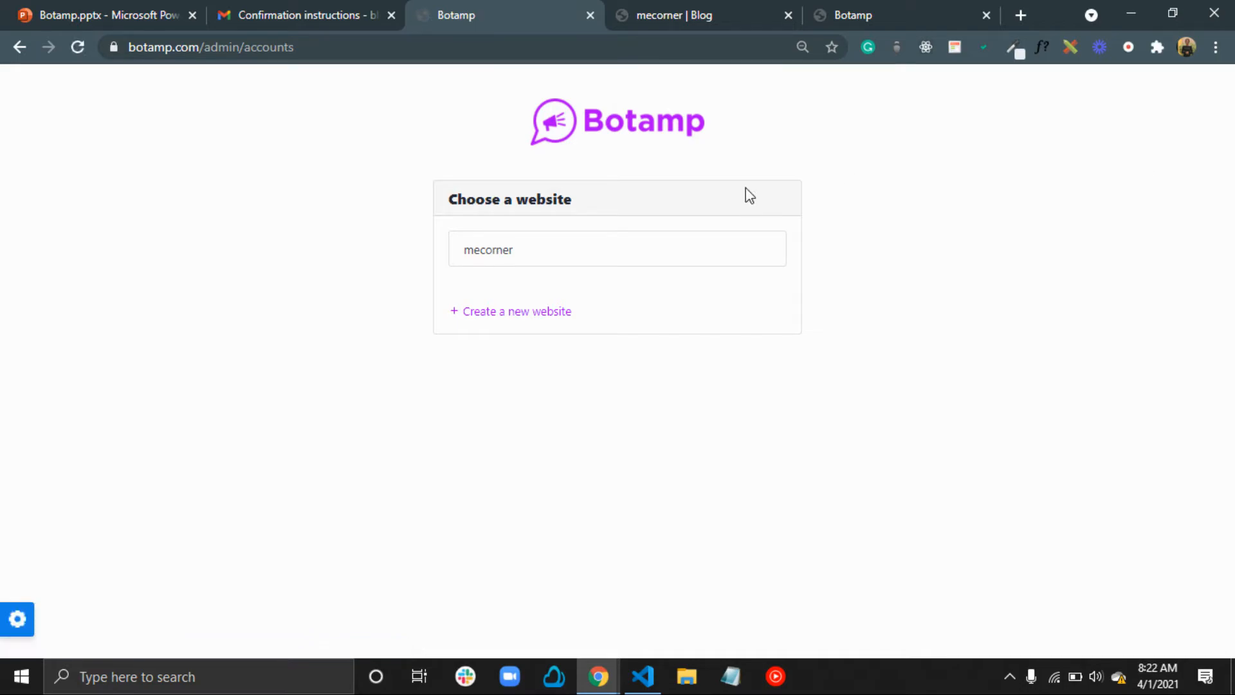
click(525, 312)
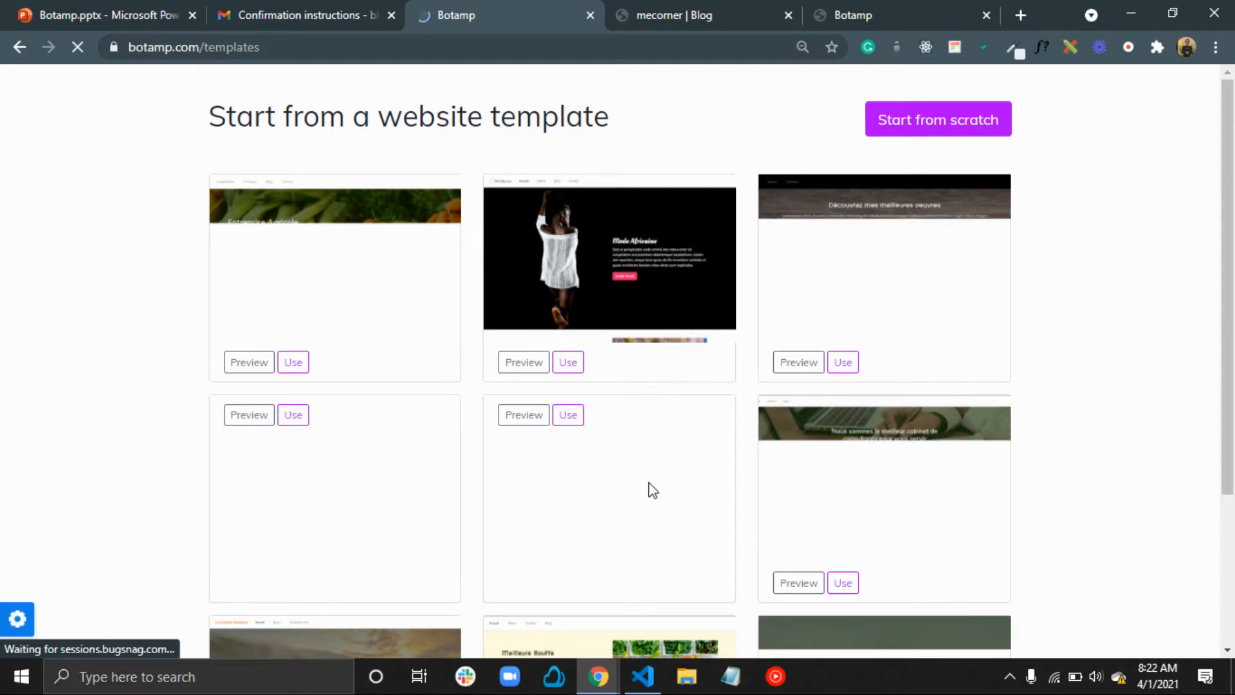
scroll(651, 489, down, 3)
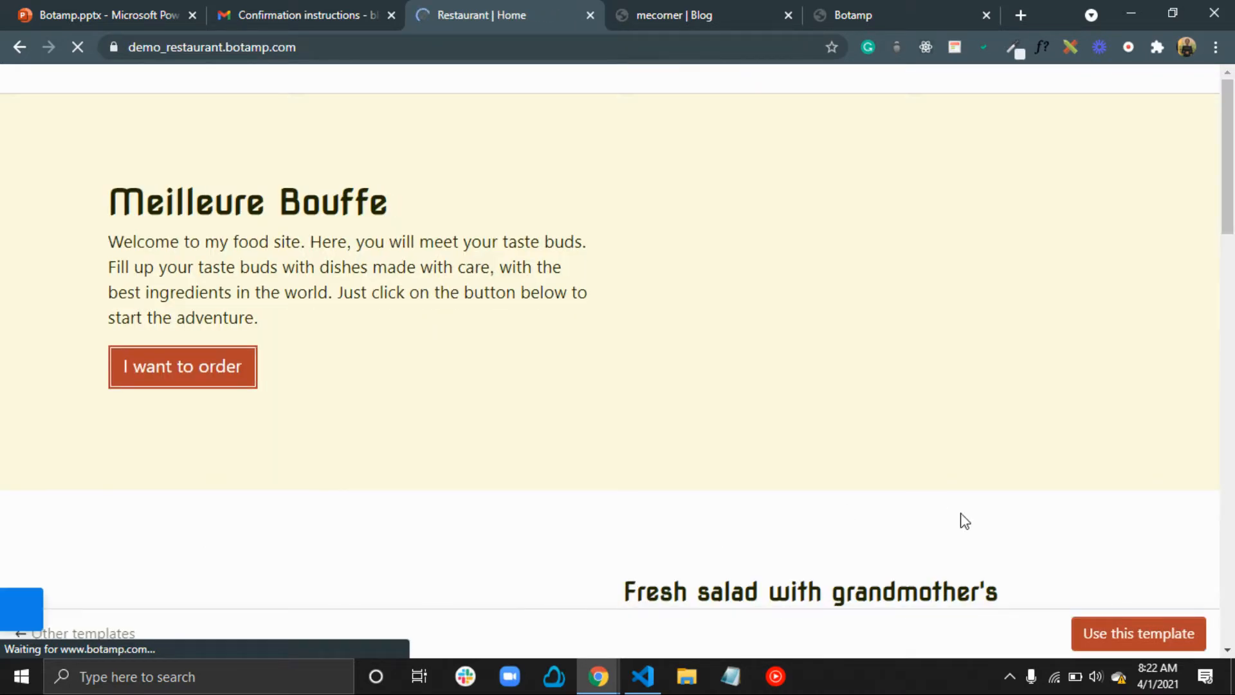
Create a website from the restaurant template, named Dee's chow, with the owner's public email filled in
click(1148, 637)
click(534, 278)
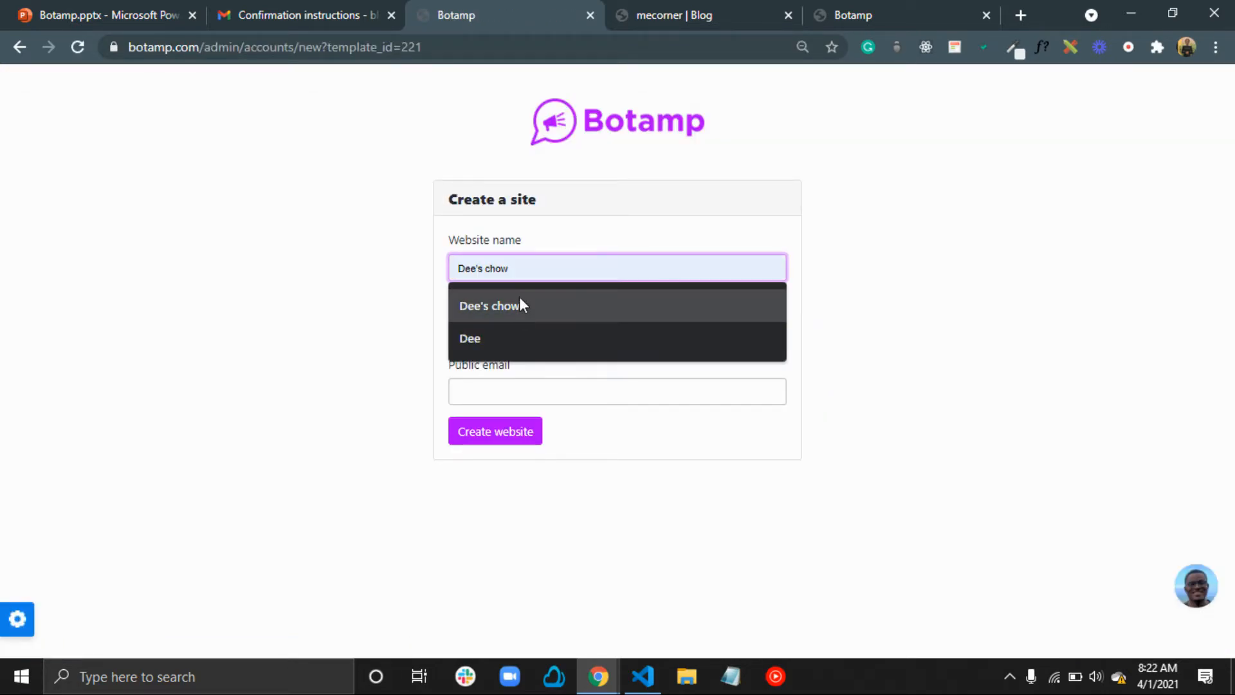
click(522, 315)
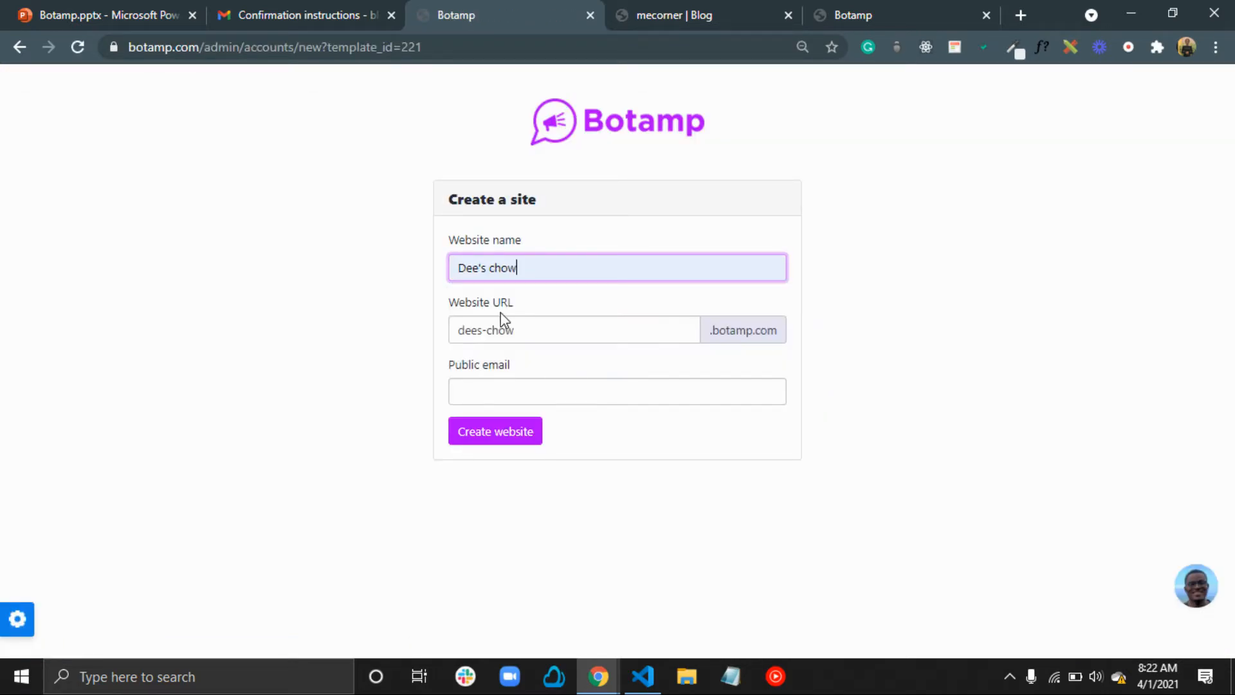
click(515, 386)
click(539, 434)
click(505, 433)
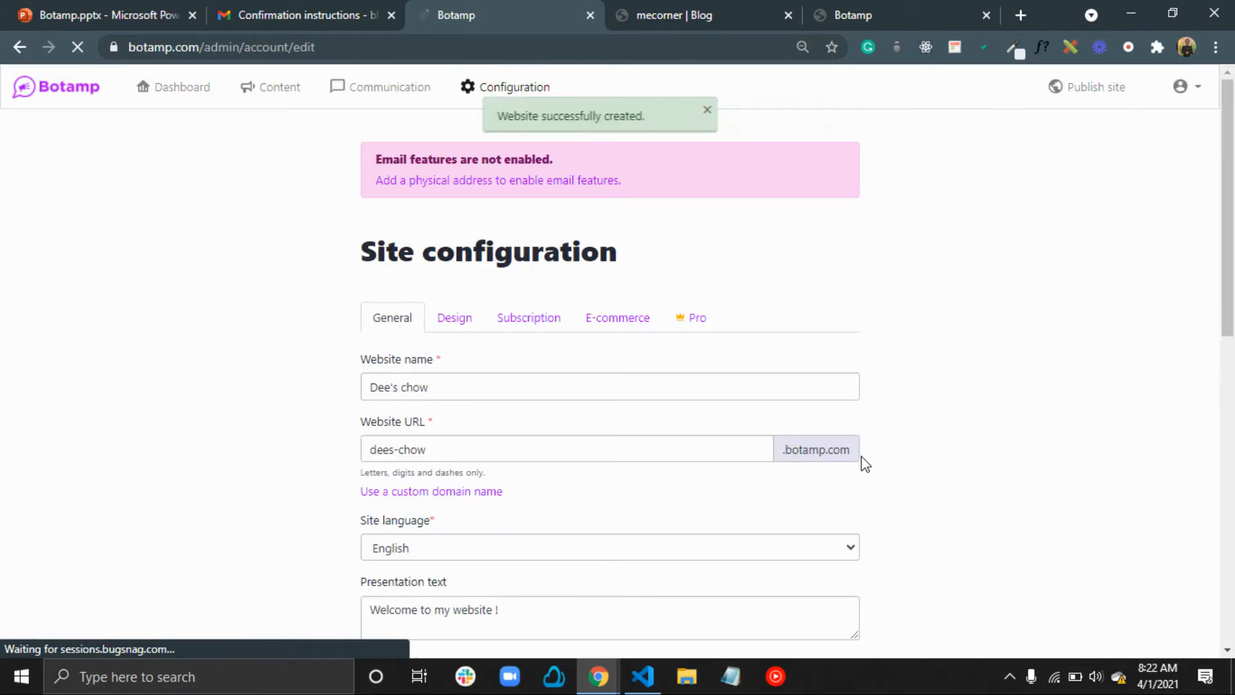
Bring up the list of websites and switch to the Dee's chow site
click(1184, 86)
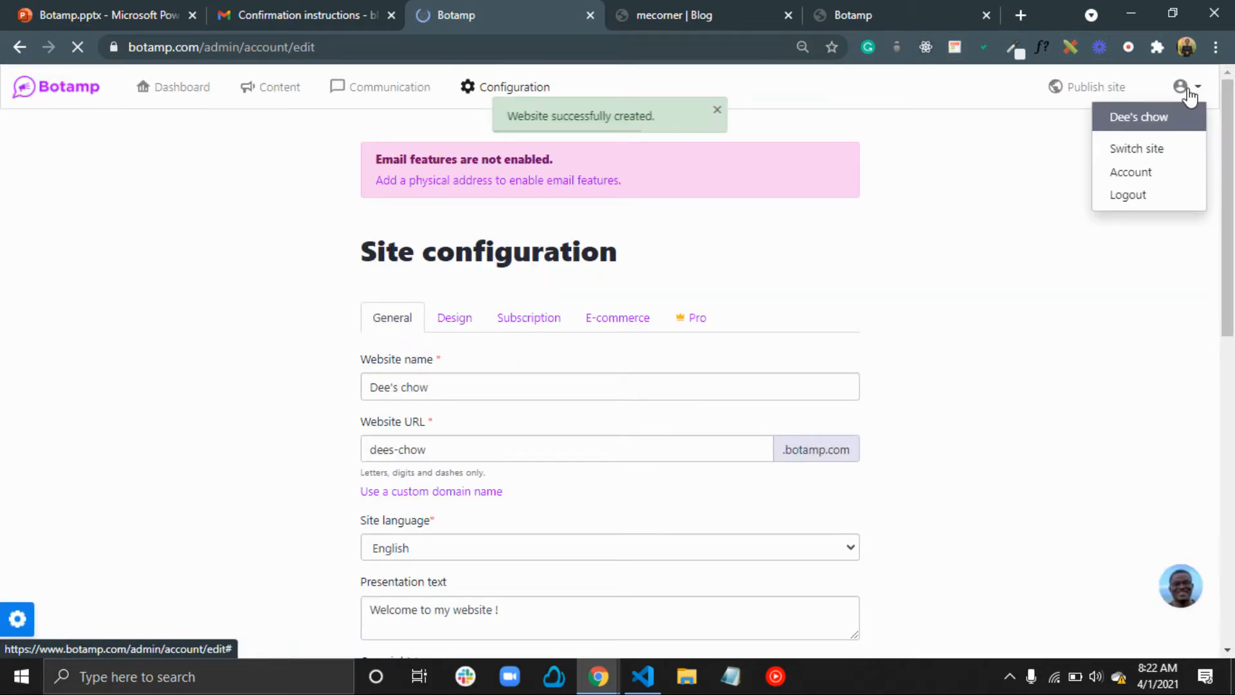
mouse_move(1186, 95)
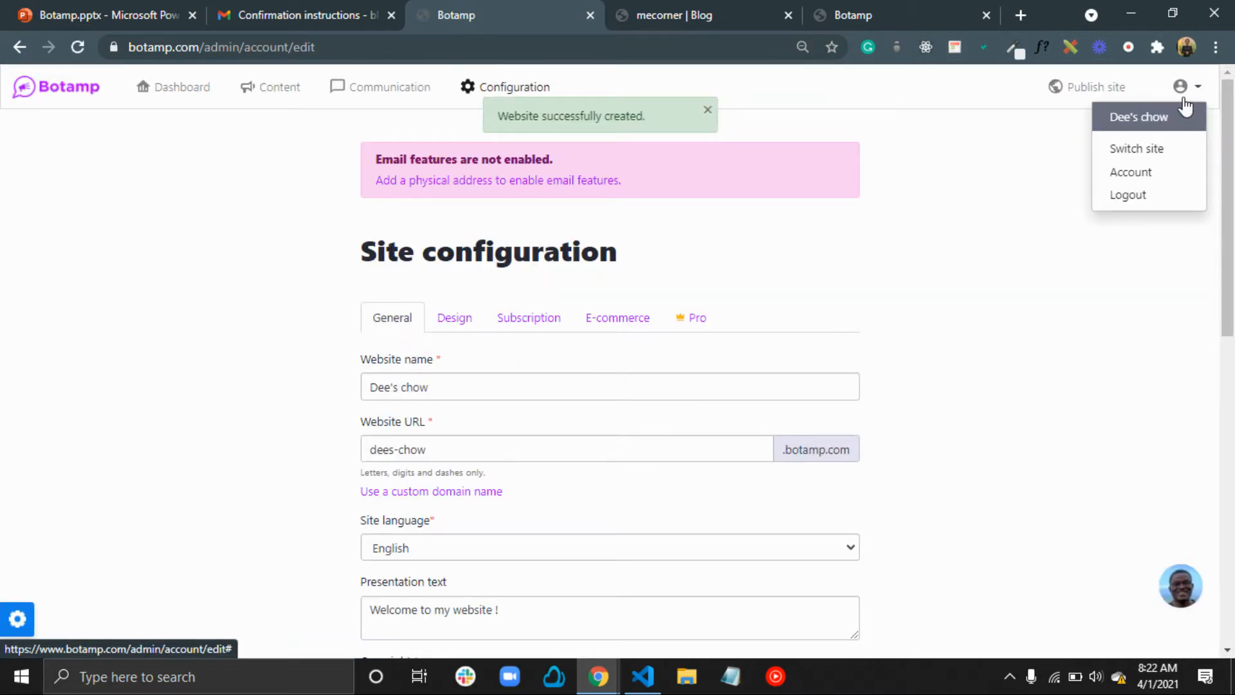
click(1182, 161)
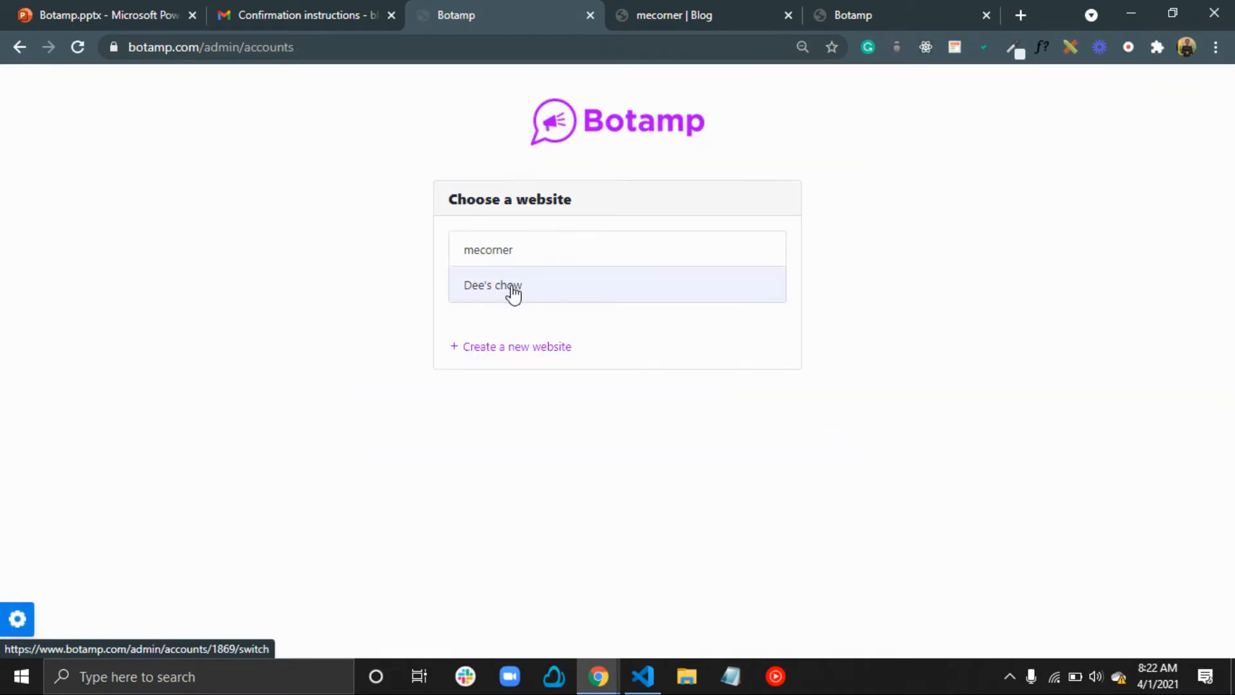
click(514, 289)
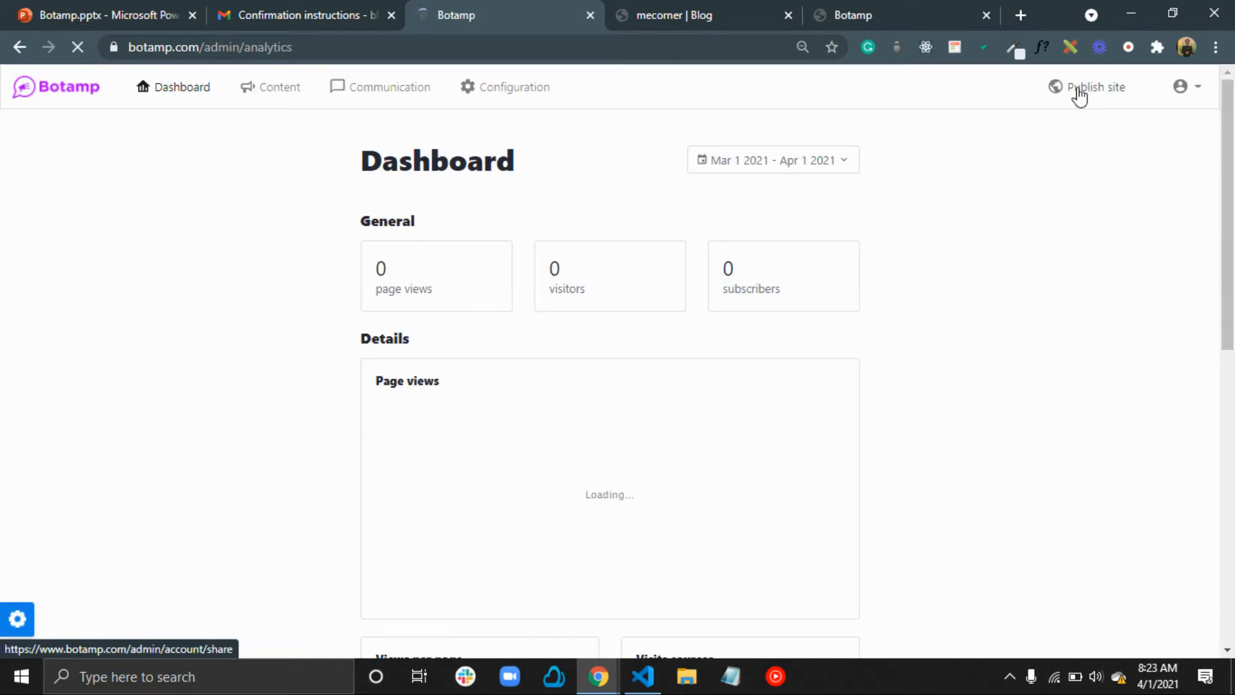
Visit the Dee's chow website from its sharing page, look through the whole homepage, and return to the admin
click(1080, 95)
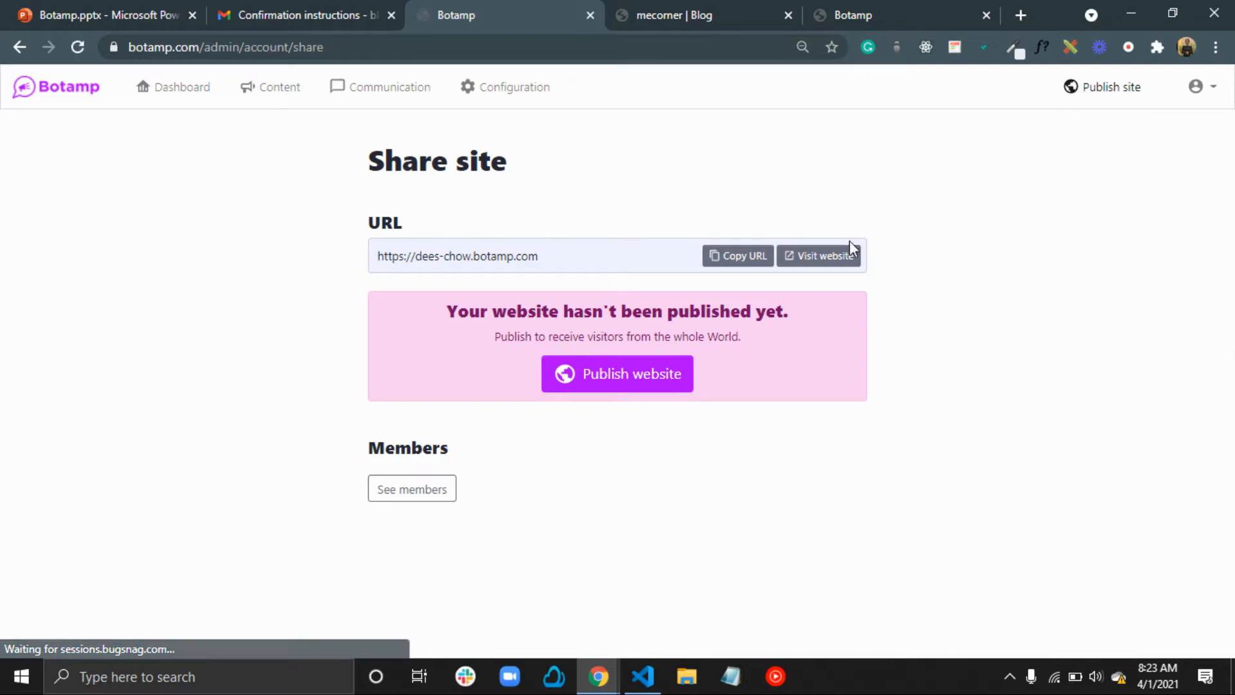
click(830, 256)
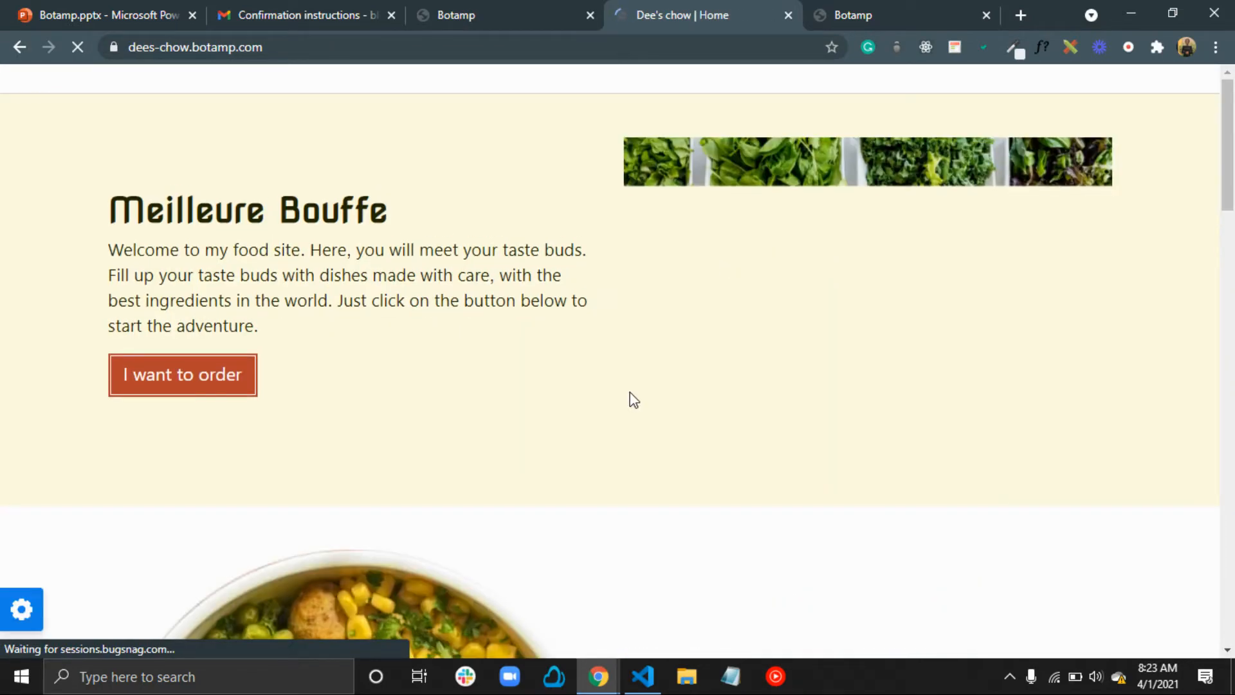
scroll(633, 400, down, 15)
scroll(634, 400, down, 5)
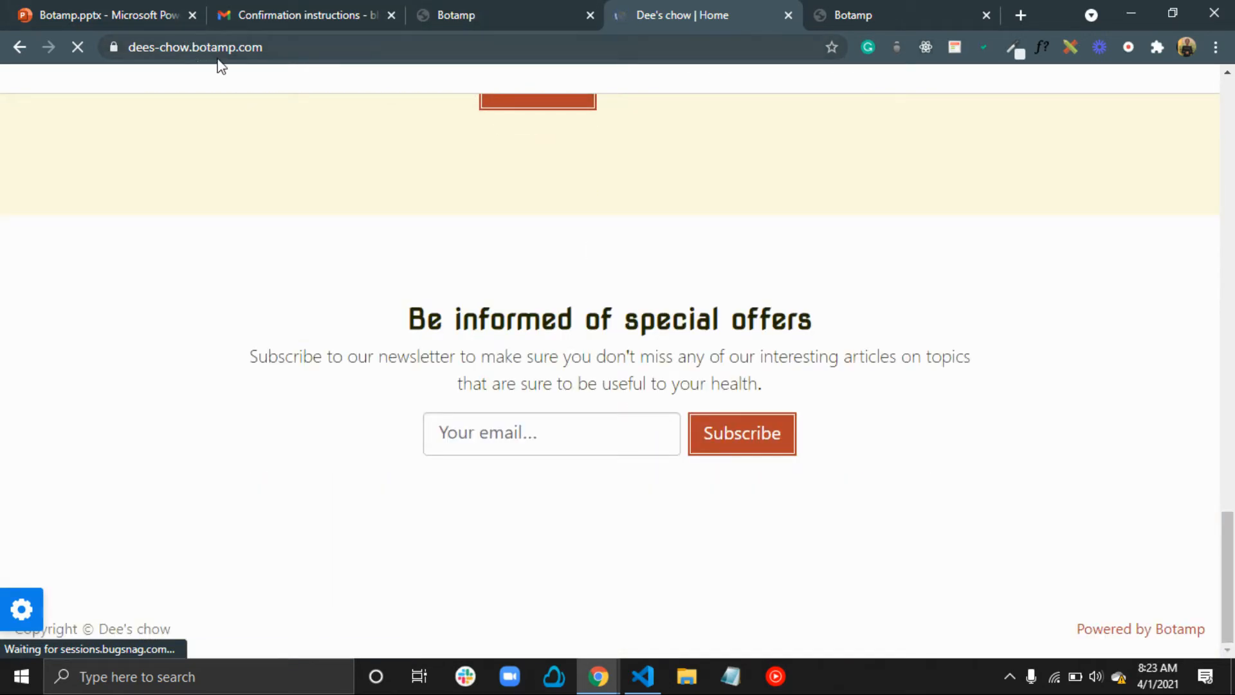
click(505, 13)
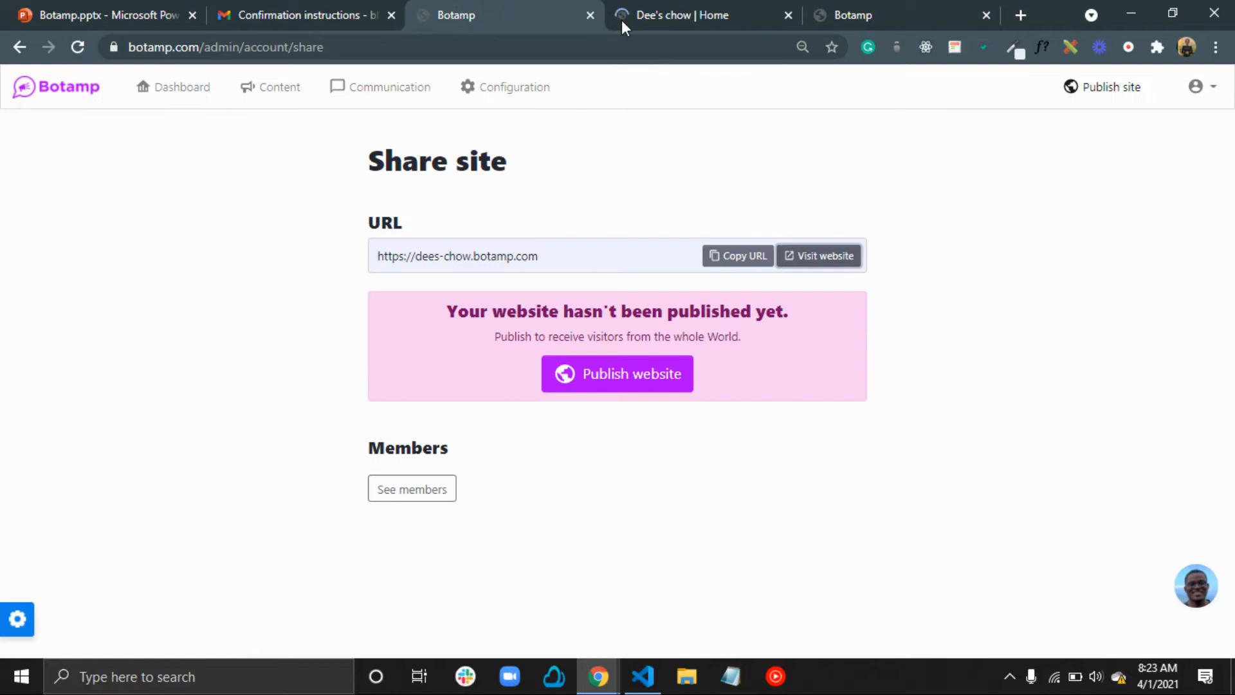
View the list of websites in the site switcher and go back to the Dee's chow sharing page
mouse_move(1215, 88)
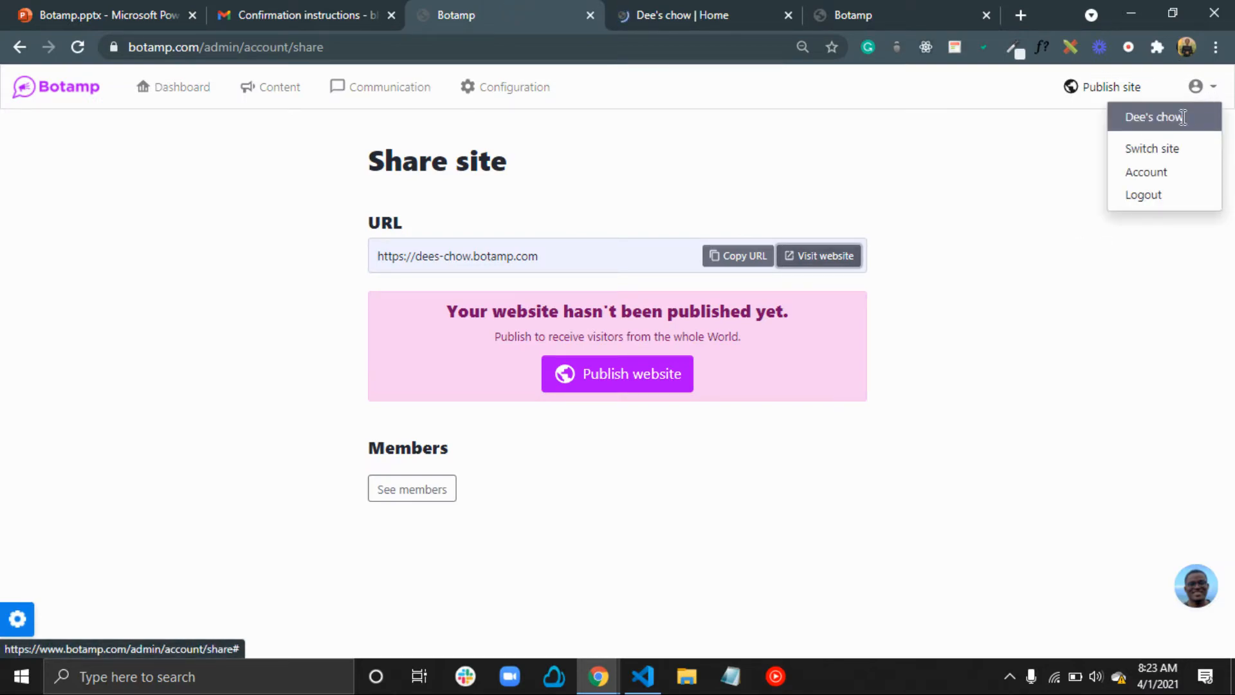
click(1172, 157)
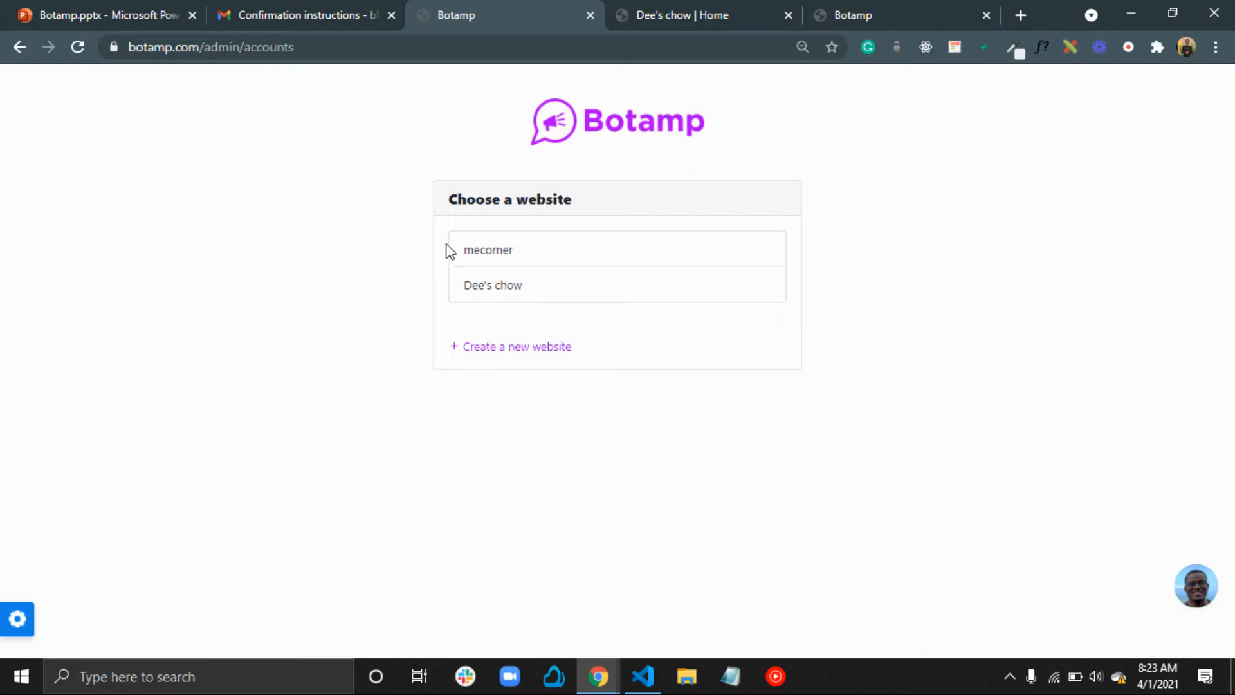
click(23, 56)
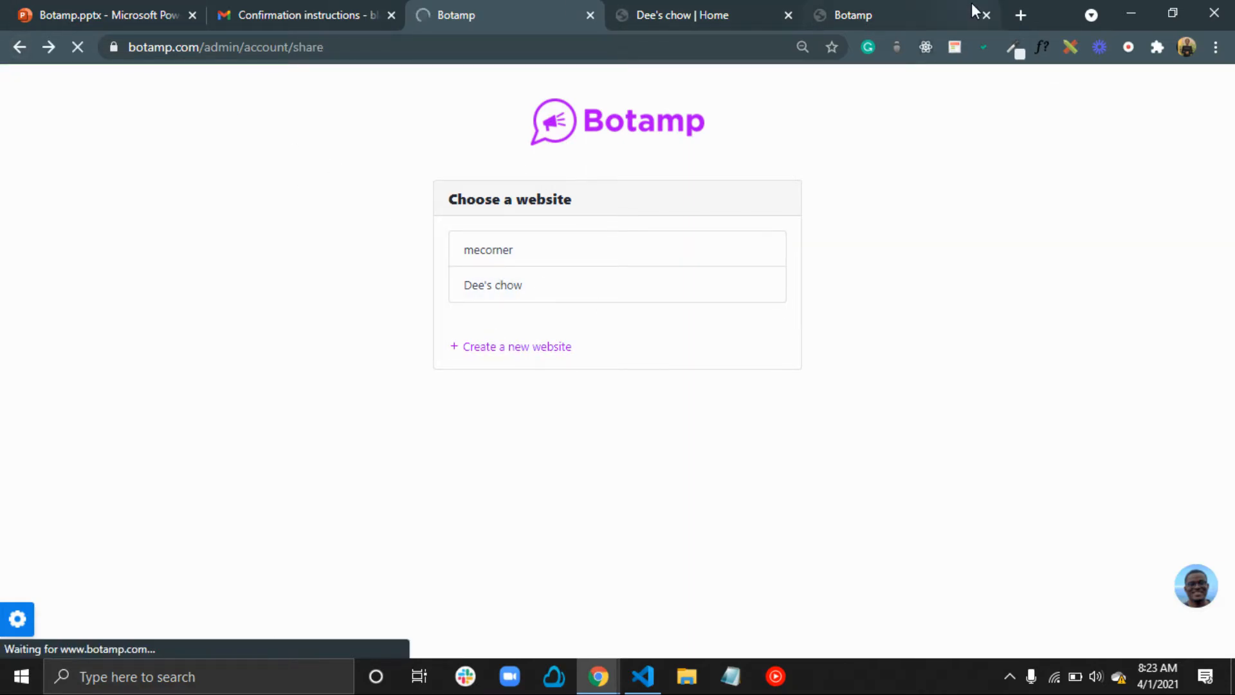
Look over the account editing page, including notification preferences and account cancellation, and return to the Dee's chow sharing page
click(1198, 82)
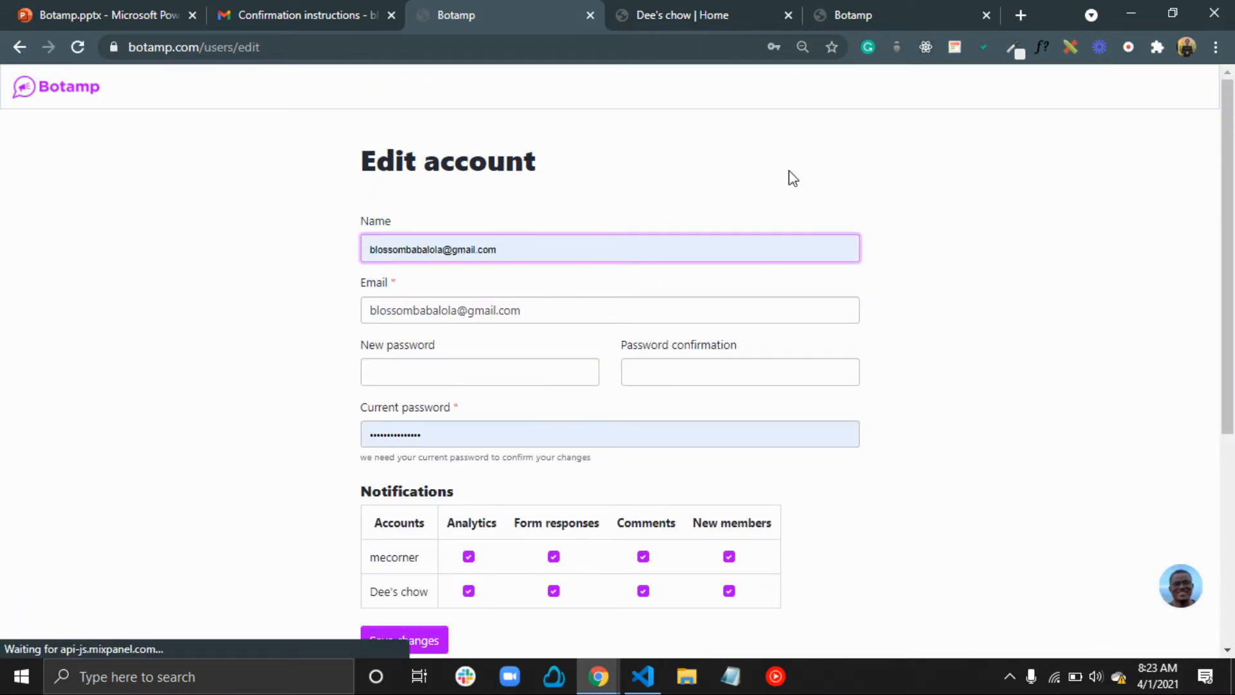
scroll(689, 322, down, 5)
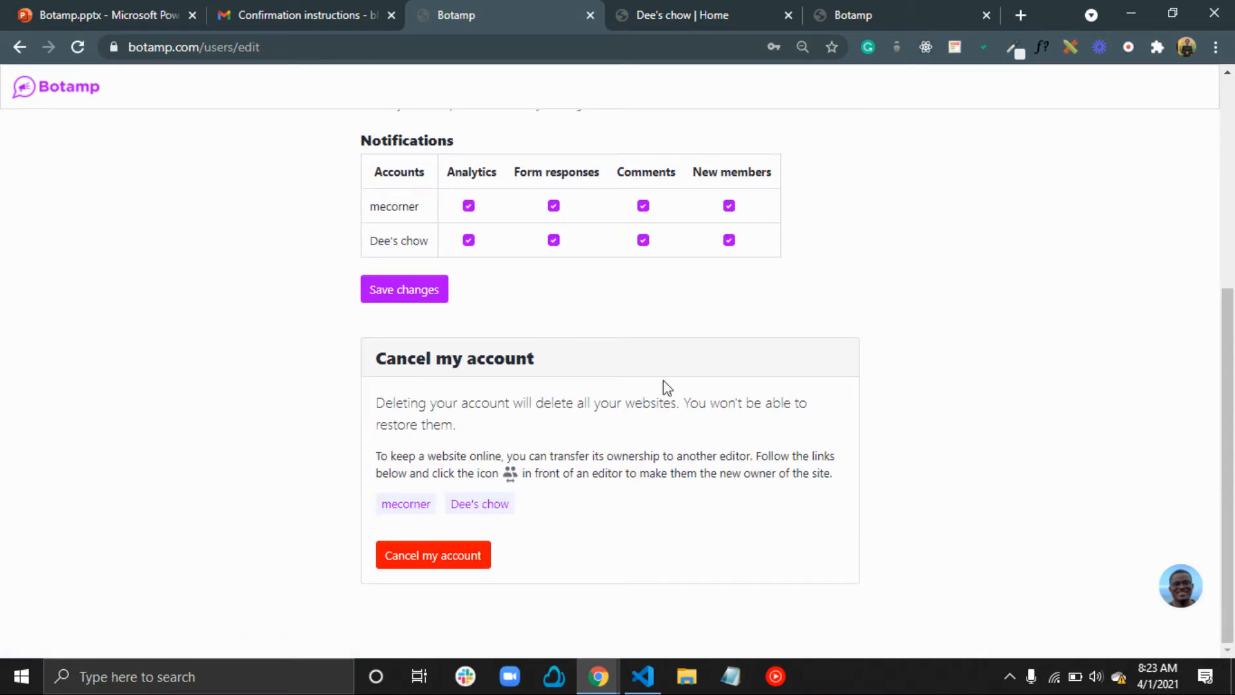
scroll(678, 355, up, 5)
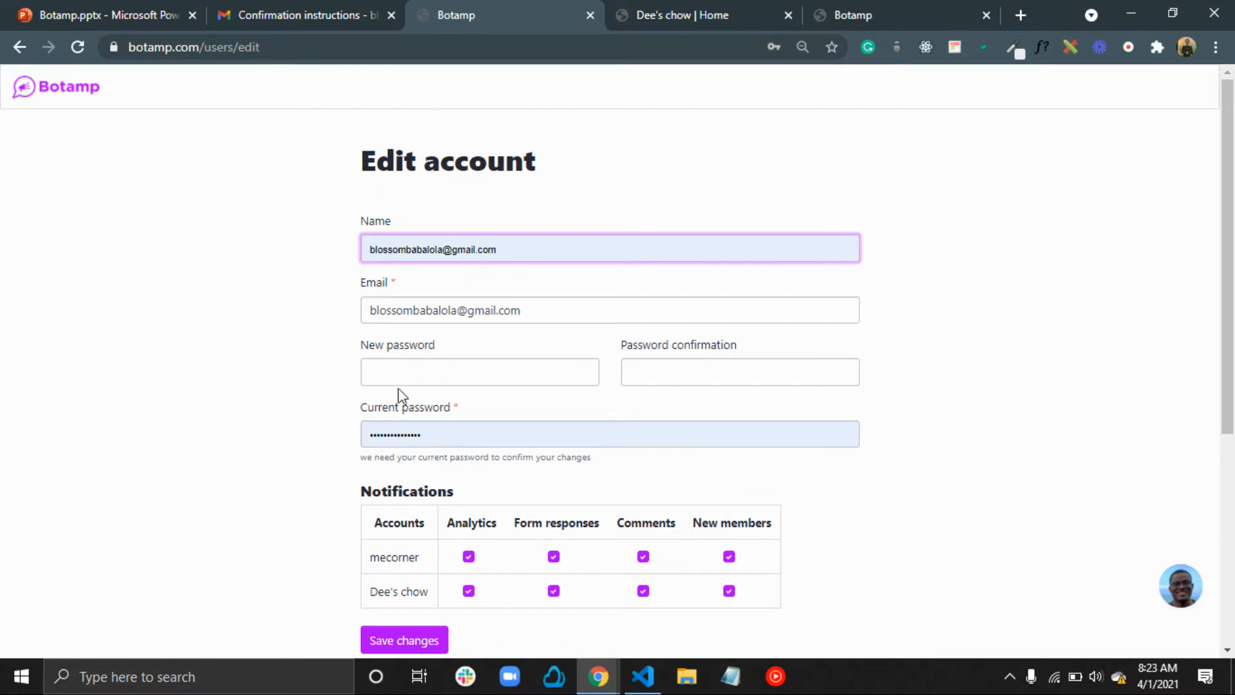
click(20, 48)
Switch from the Dee's chow site to the mecorner site
click(1196, 84)
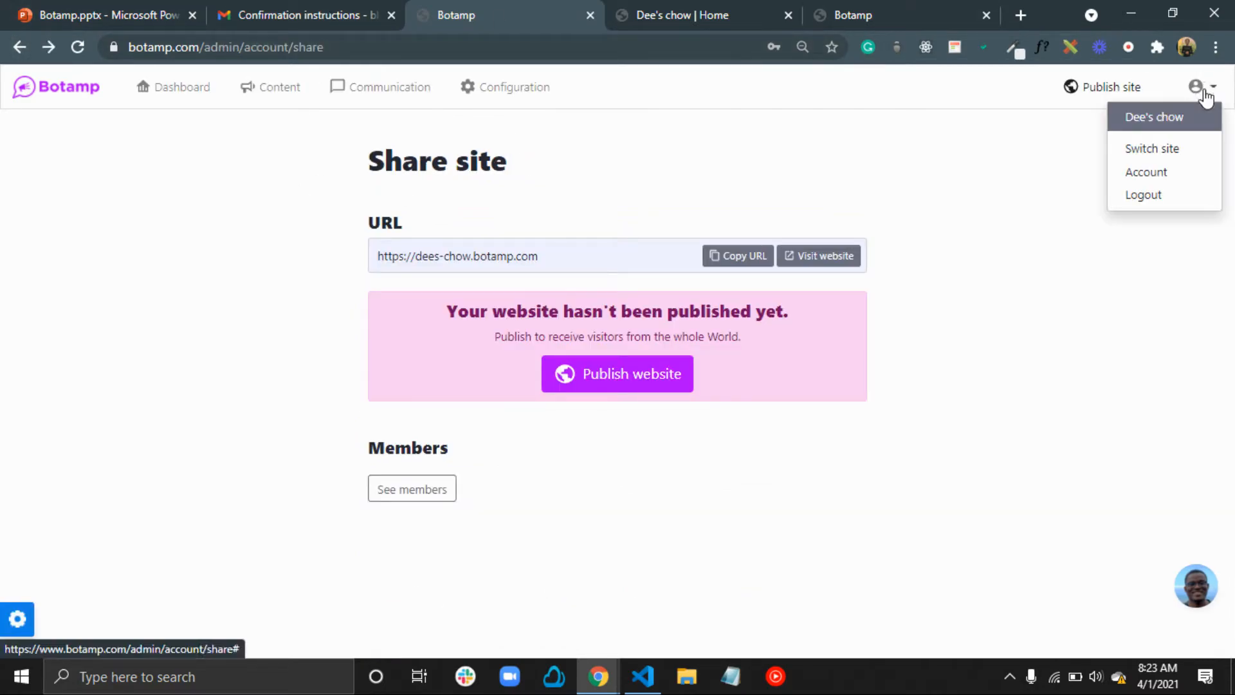
click(1106, 265)
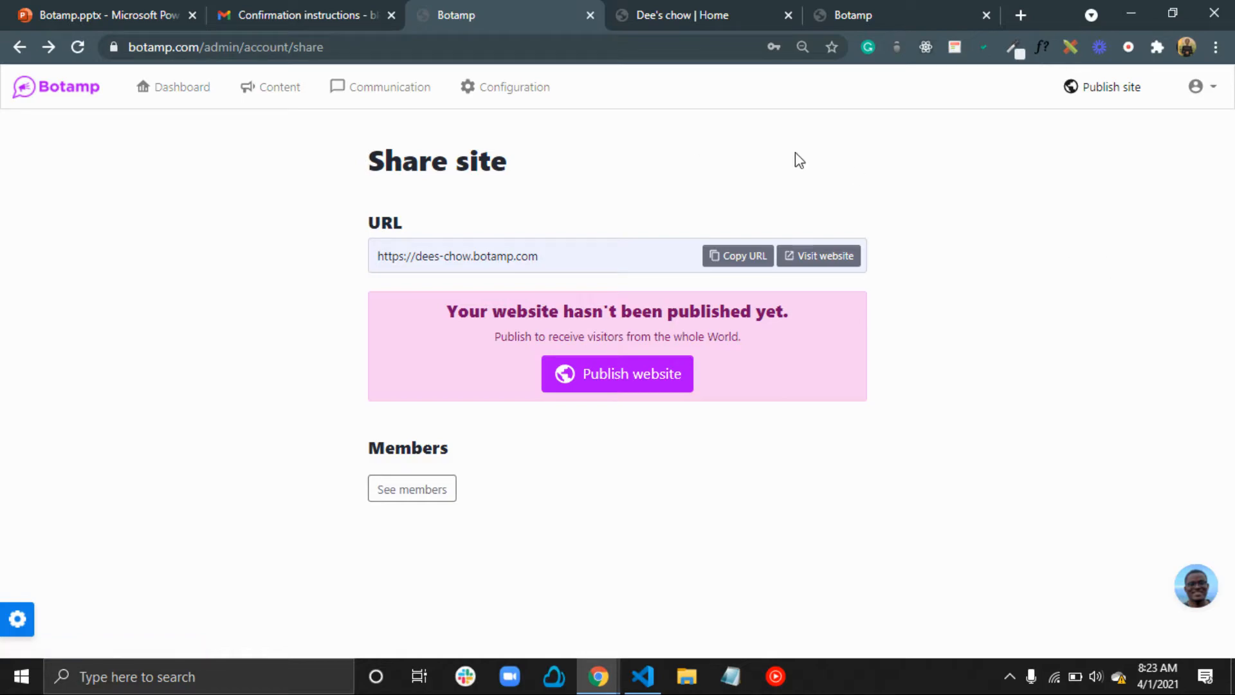
click(1197, 86)
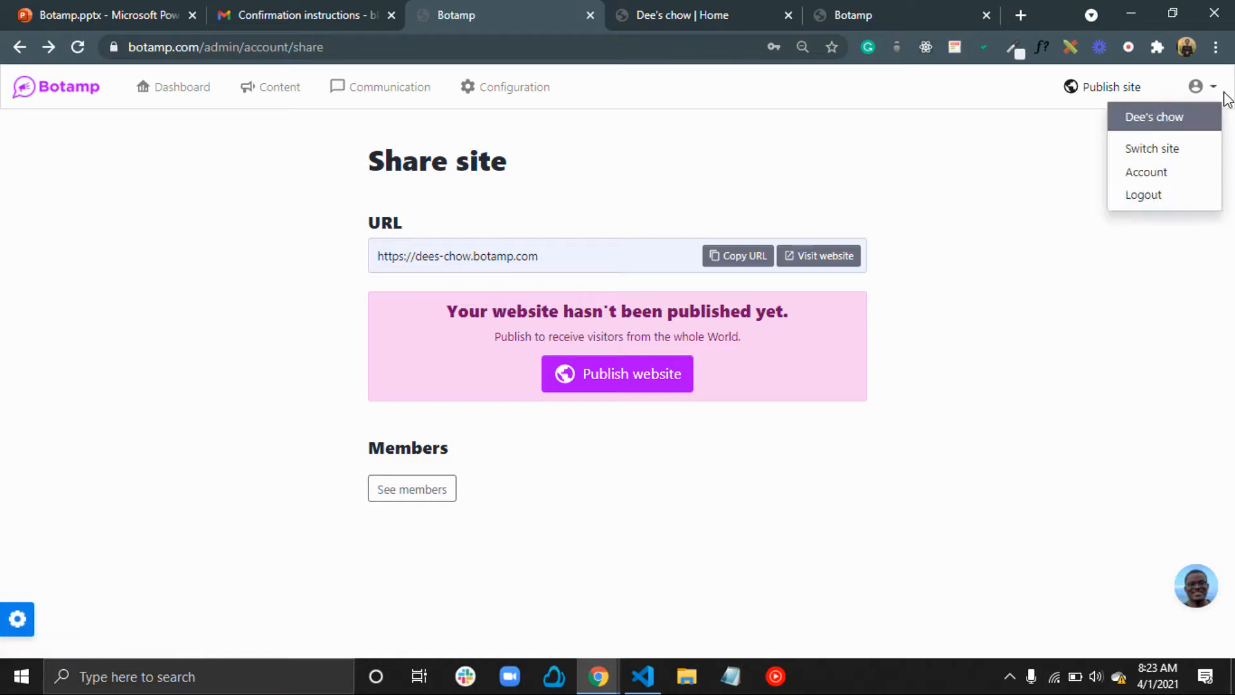
click(1175, 151)
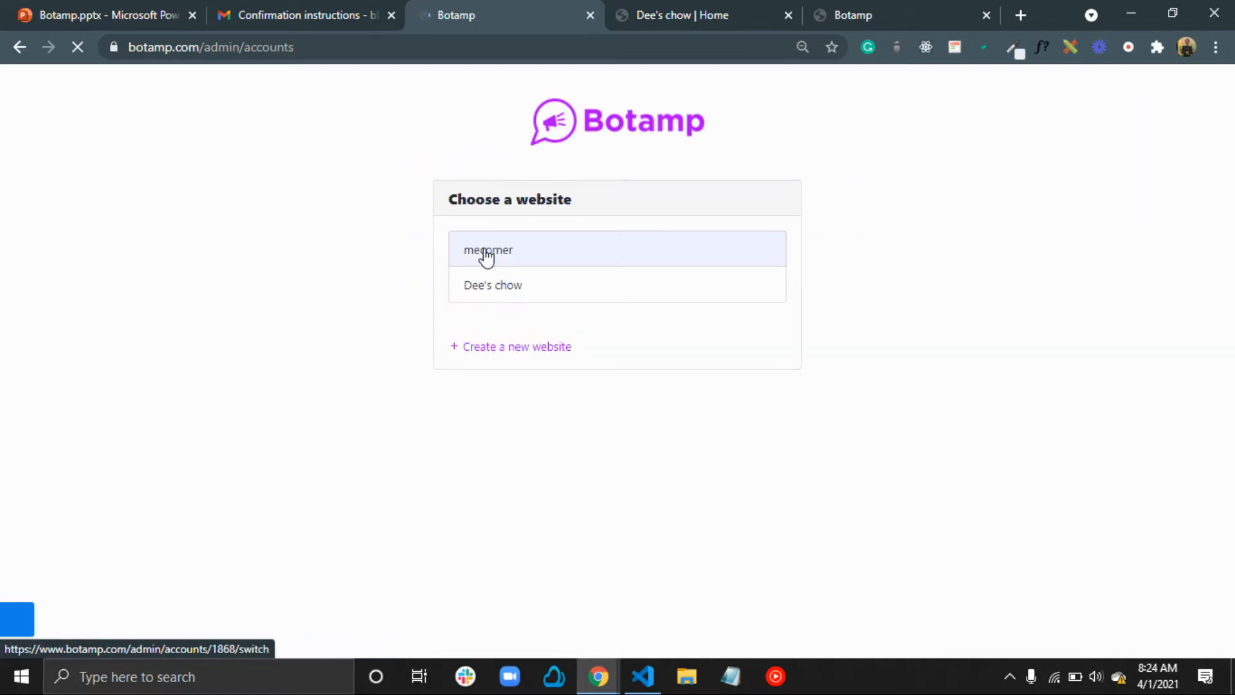
click(487, 256)
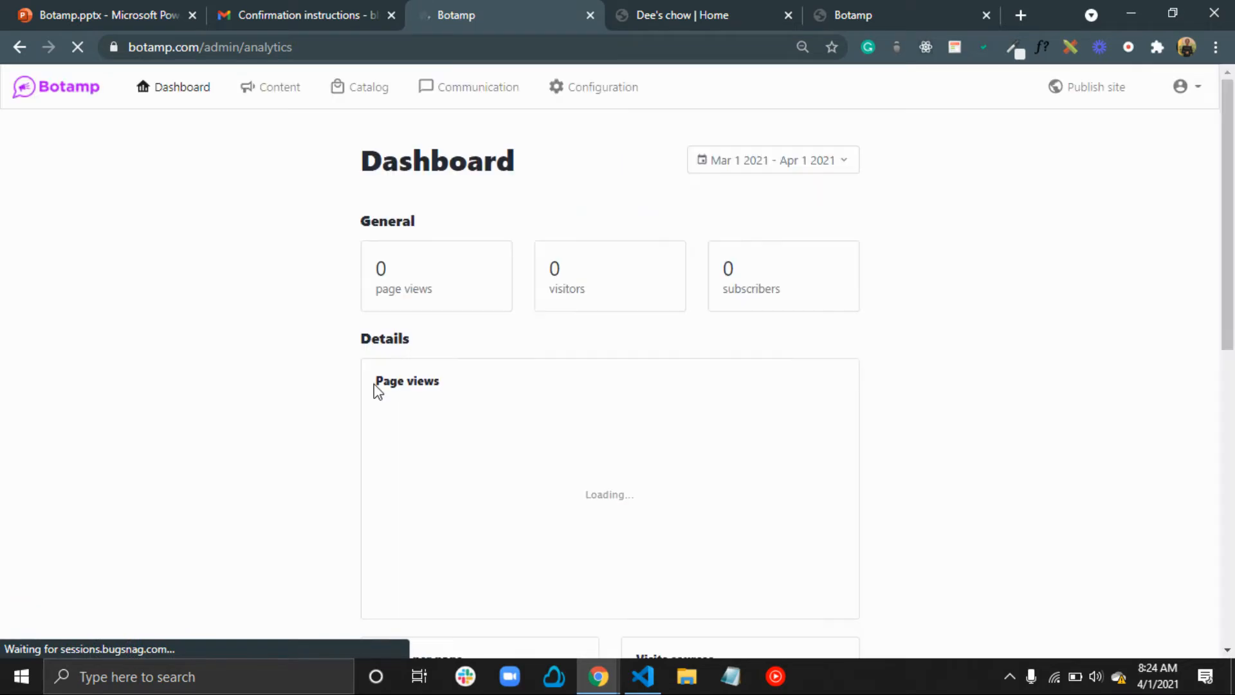
Start a new content page on mecorner and choose the Team model from the available page models
click(288, 91)
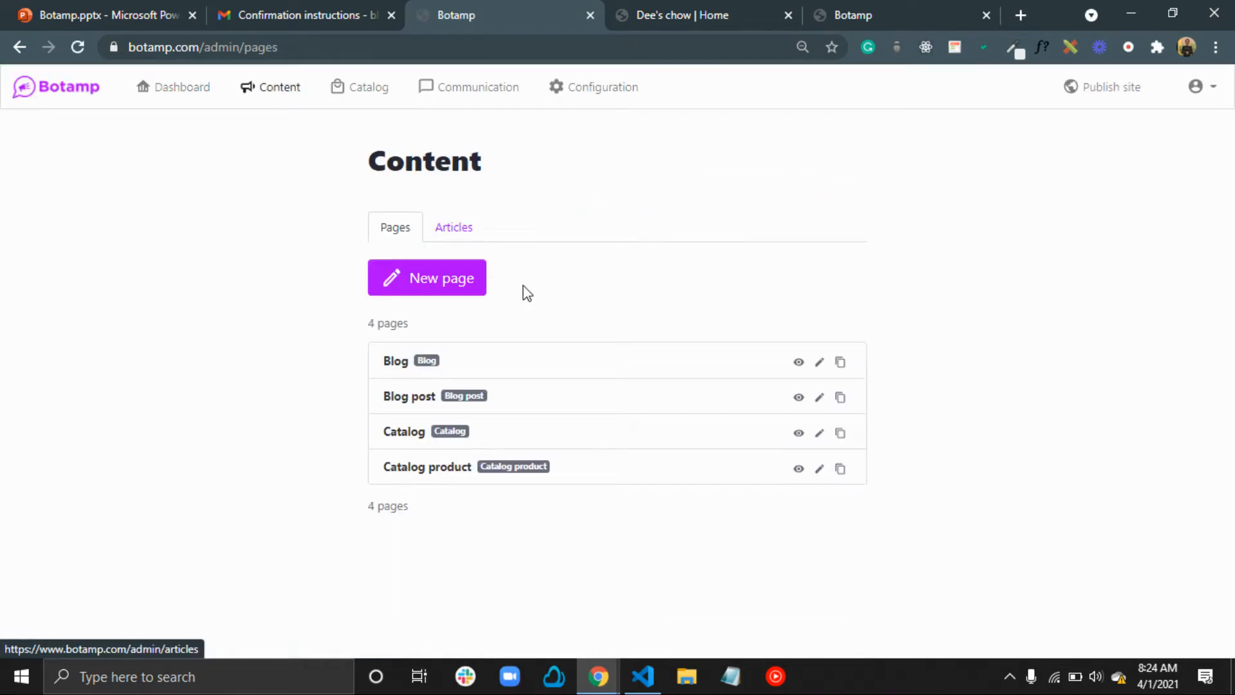
click(414, 293)
scroll(476, 451, down, 3)
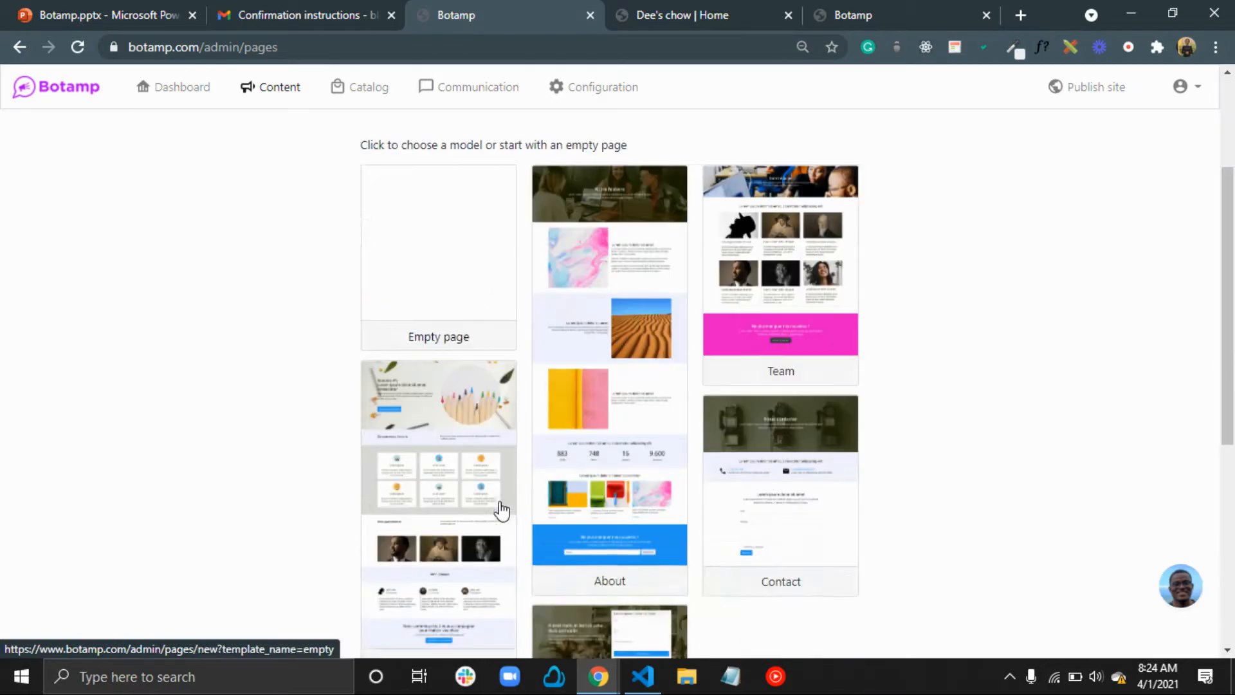
scroll(501, 510, down, 3)
scroll(681, 298, up, 1)
scroll(798, 204, up, 2)
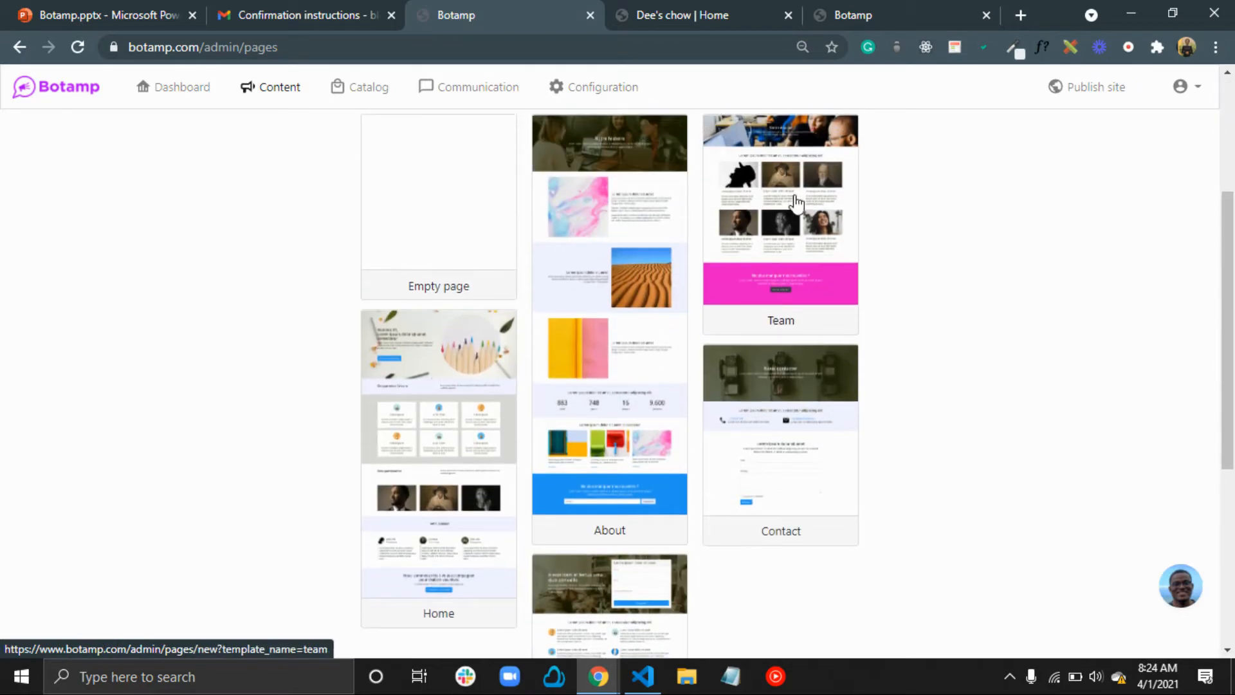
scroll(731, 273, up, 3)
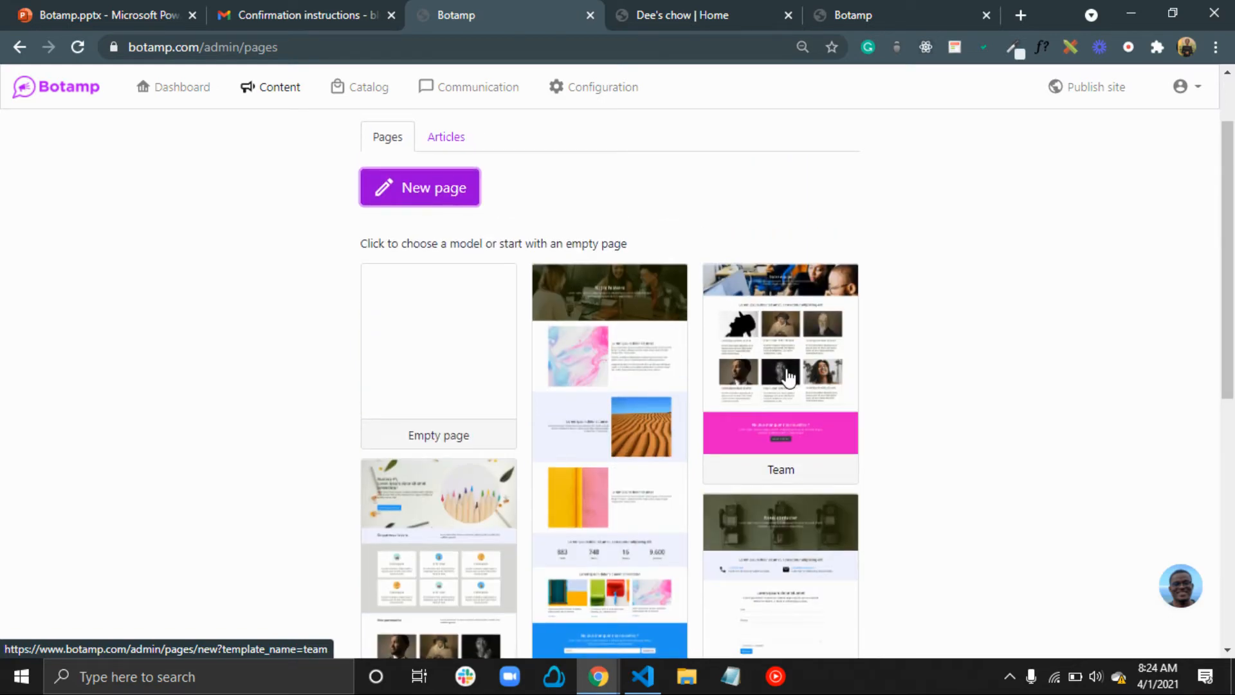
scroll(733, 436, down, 1)
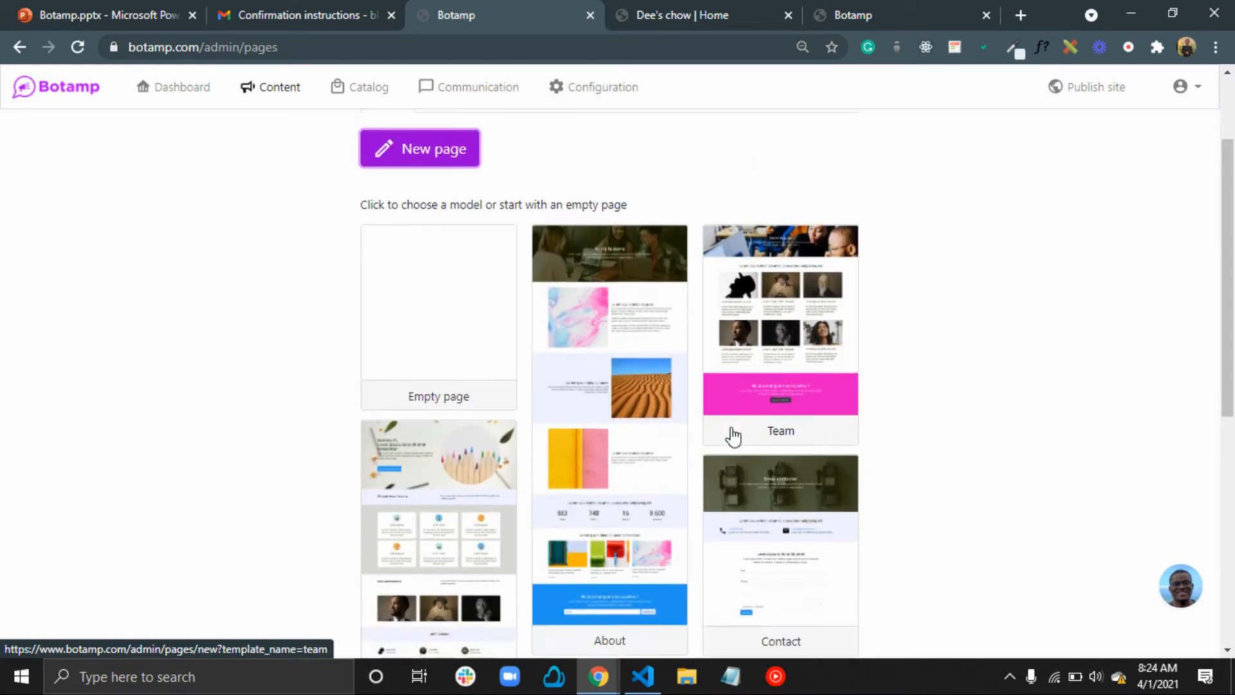
scroll(733, 436, down, 4)
scroll(593, 406, up, 1)
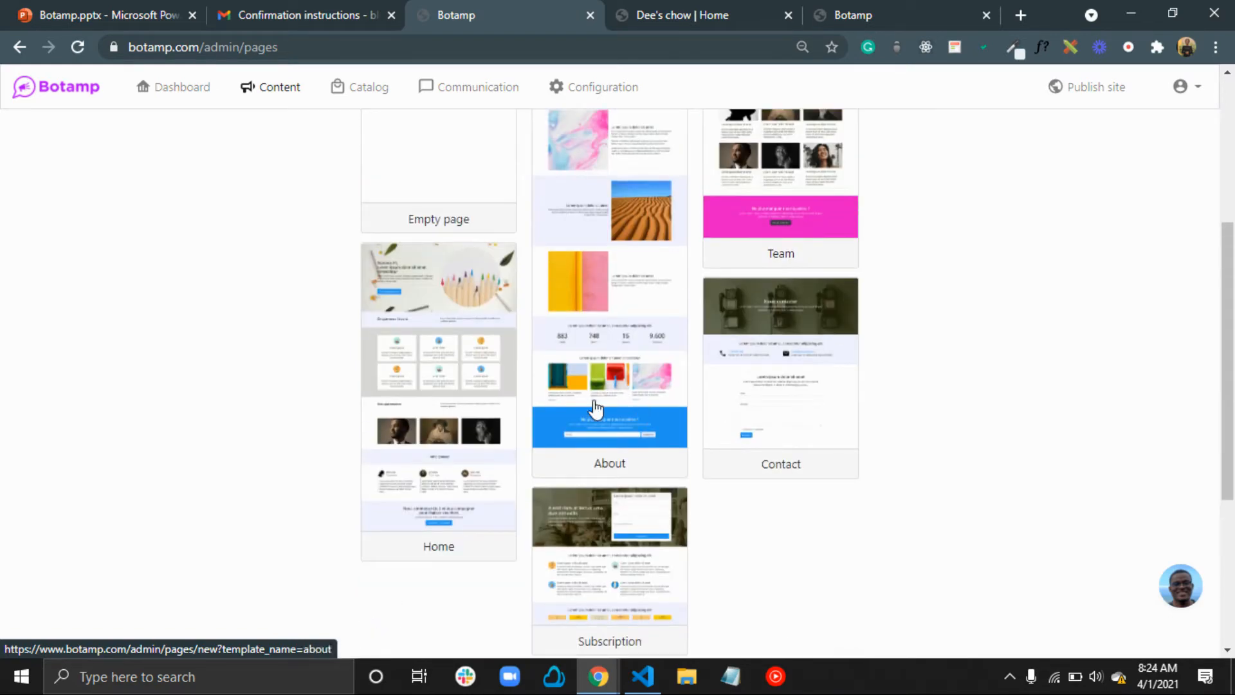
click(823, 192)
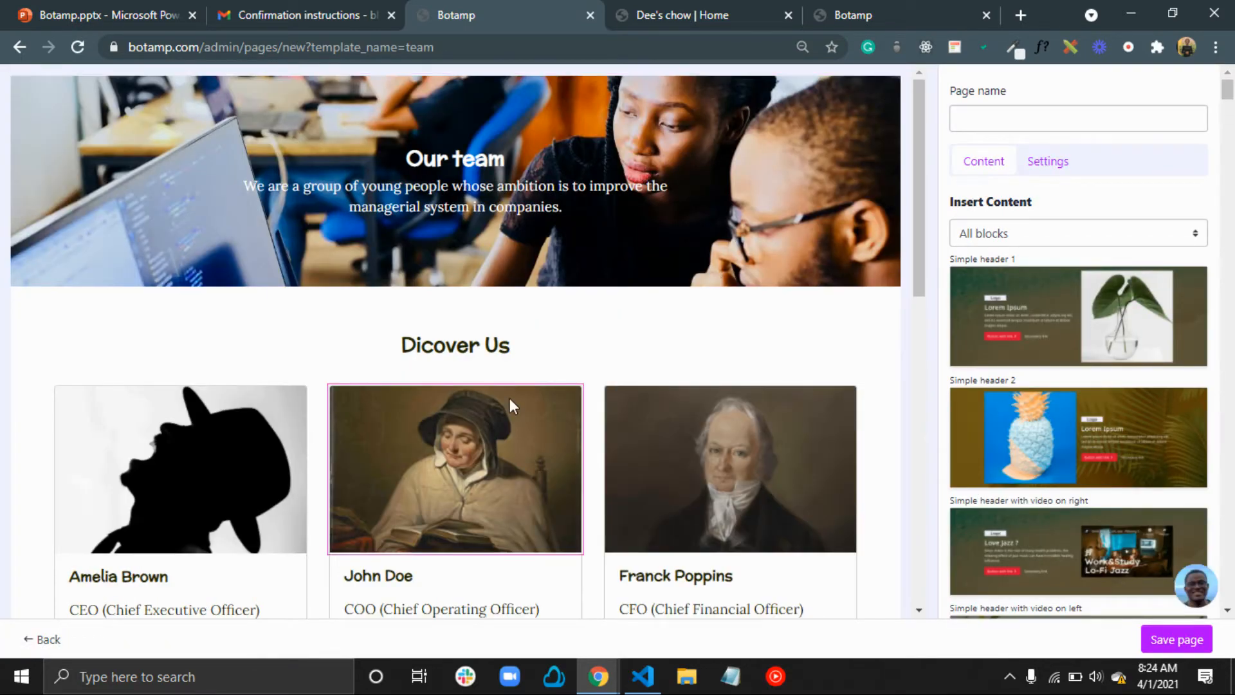
Review the Team page layout and the content block categories, and name the page Home
scroll(510, 397, down, 10)
scroll(511, 398, up, 10)
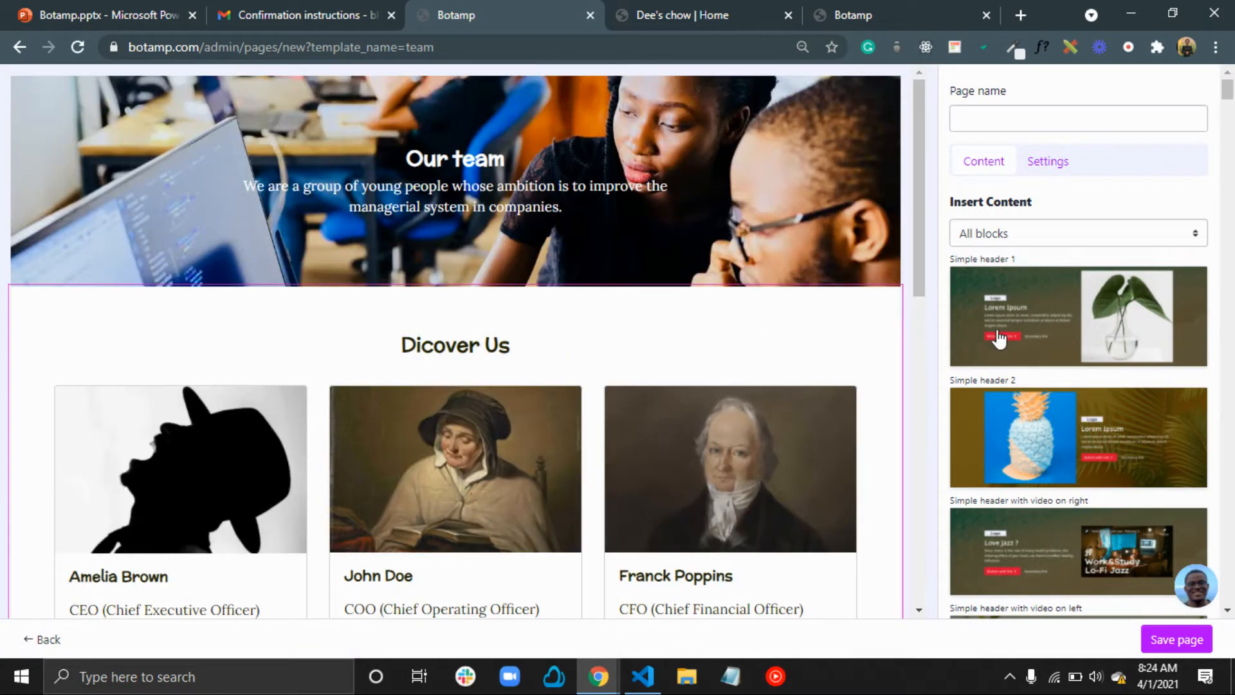
click(1049, 232)
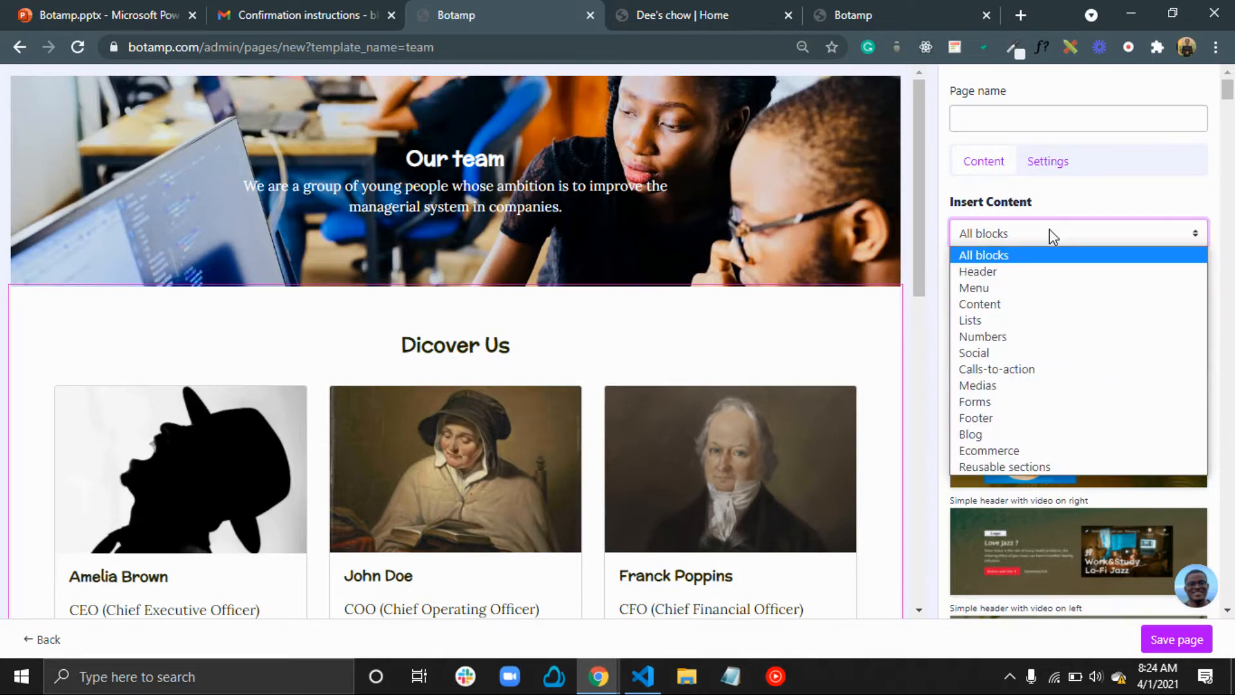
click(996, 113)
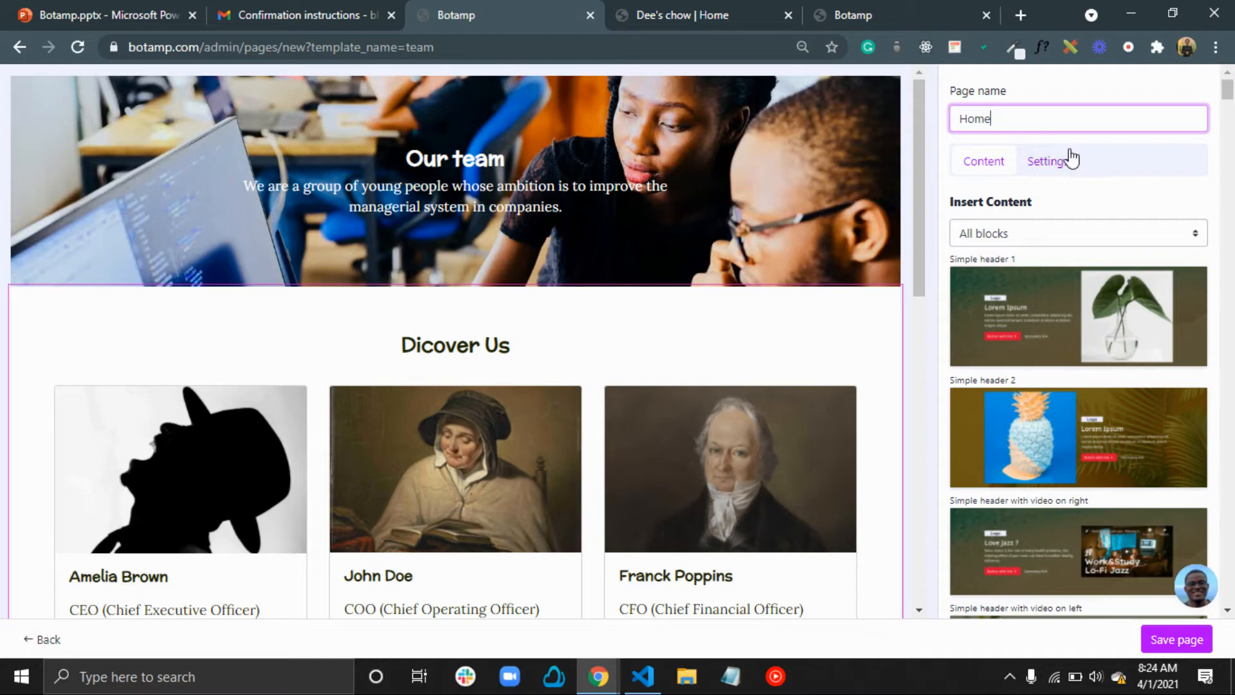
Go through the page settings with the page set as home page, and save the page
click(1052, 165)
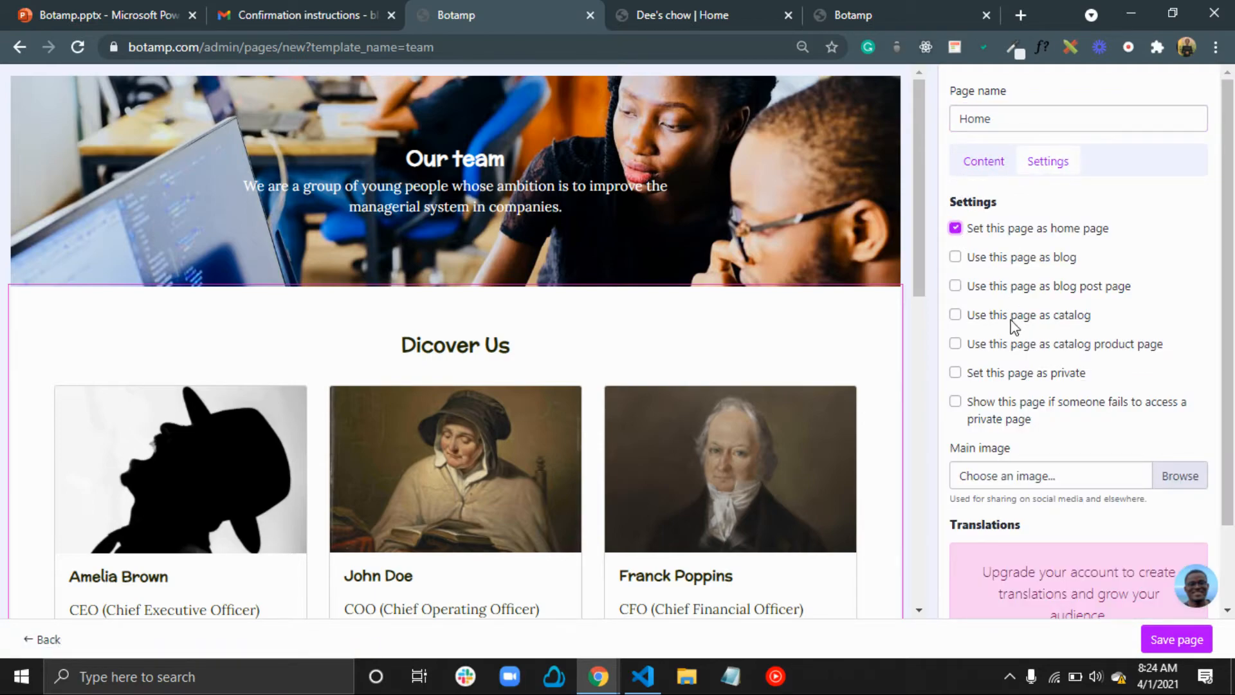
scroll(1015, 327, down, 2)
scroll(1015, 327, up, 1)
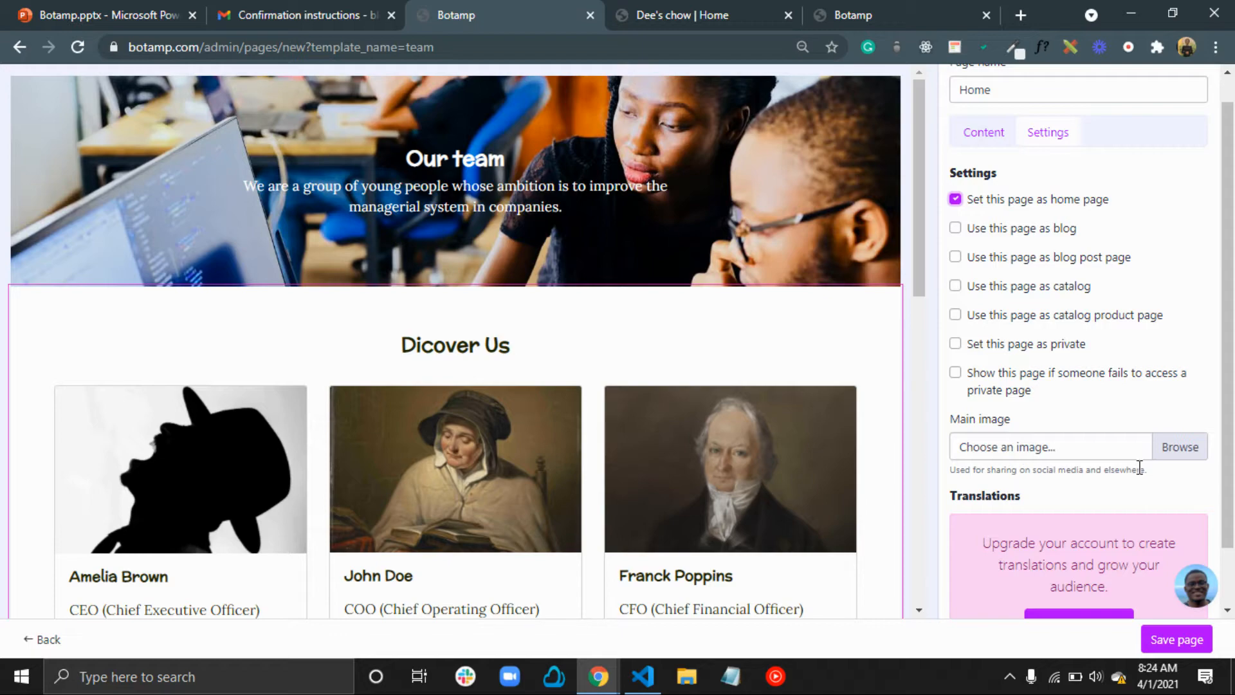
scroll(1140, 467, down, 1)
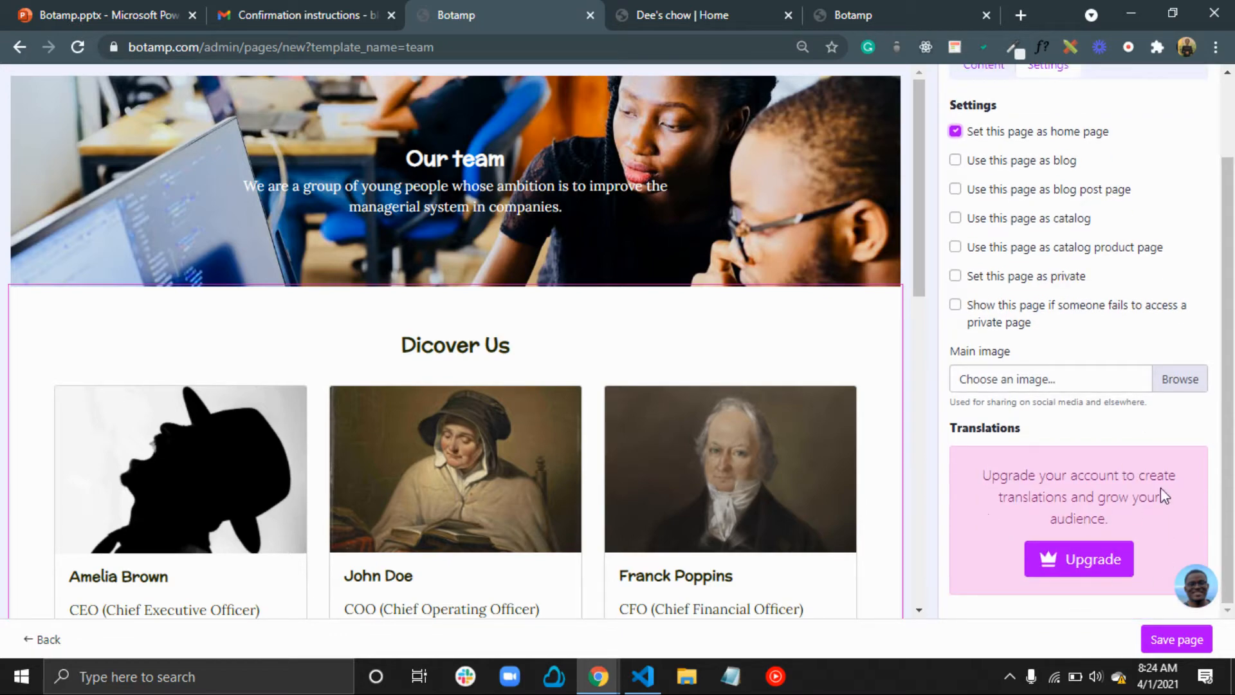
click(1167, 645)
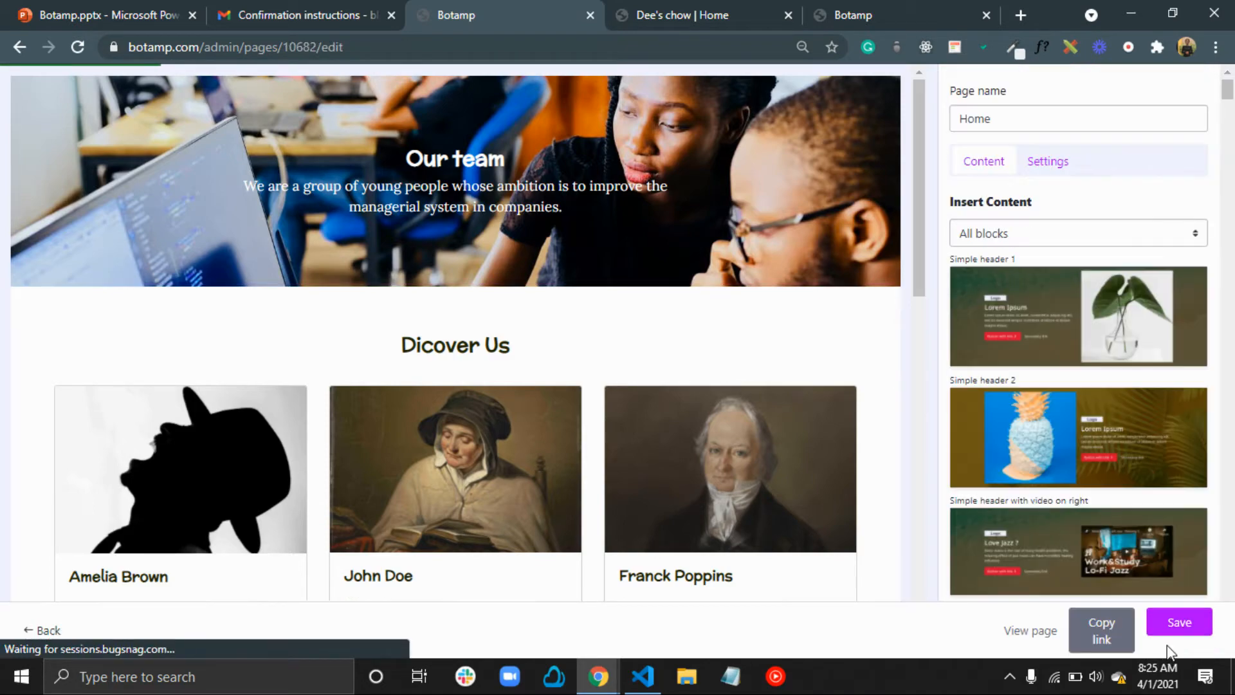
View the saved Home page on the mecorner website, look through it to the footer, and return to the page editor
scroll(1086, 595, down, 4)
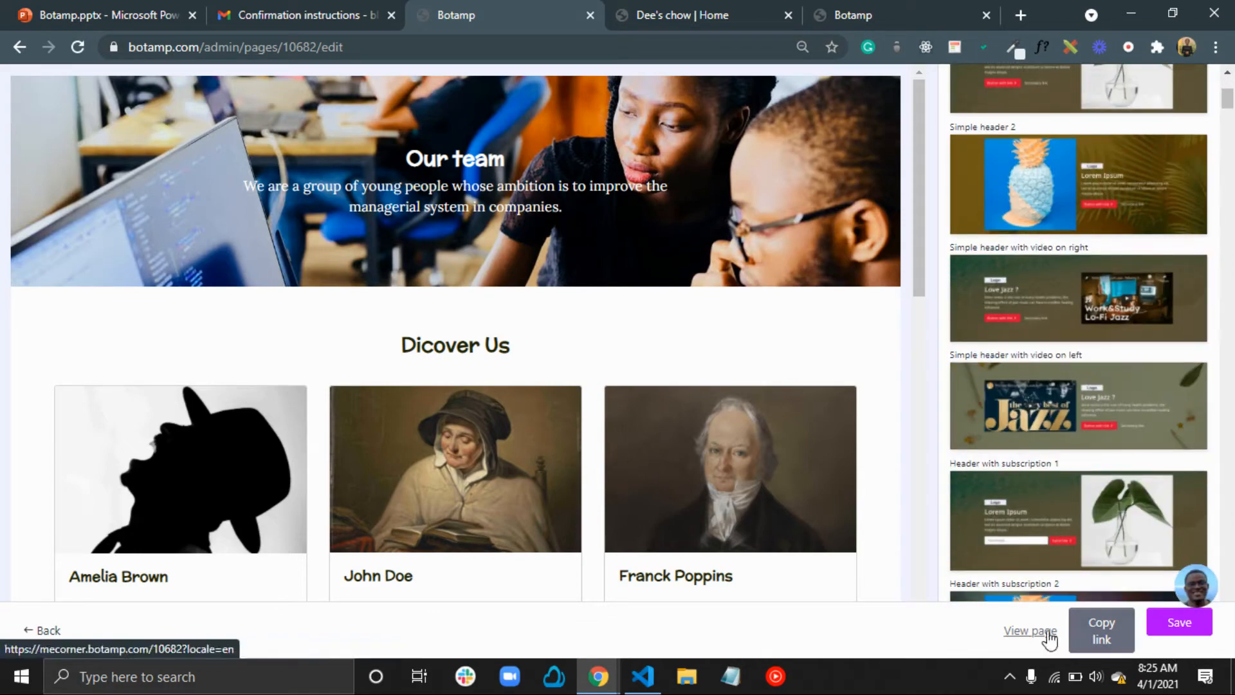
click(1041, 633)
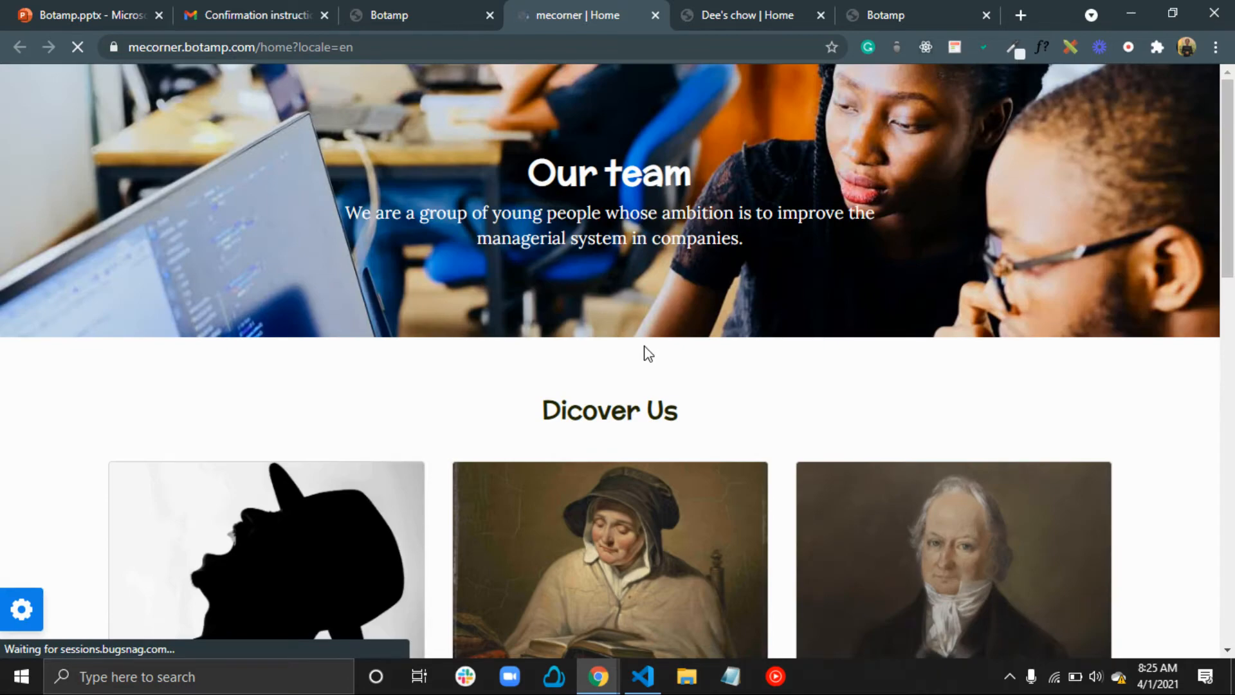
scroll(644, 348, down, 15)
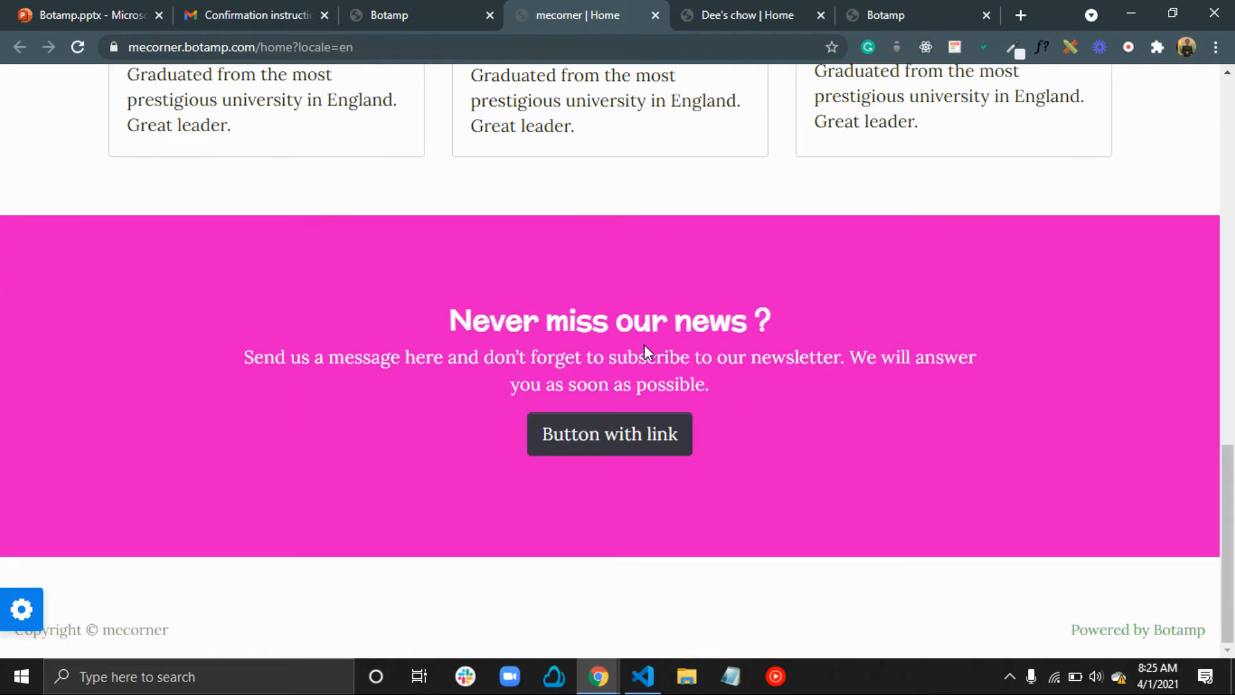
scroll(643, 345, up, 15)
click(383, 13)
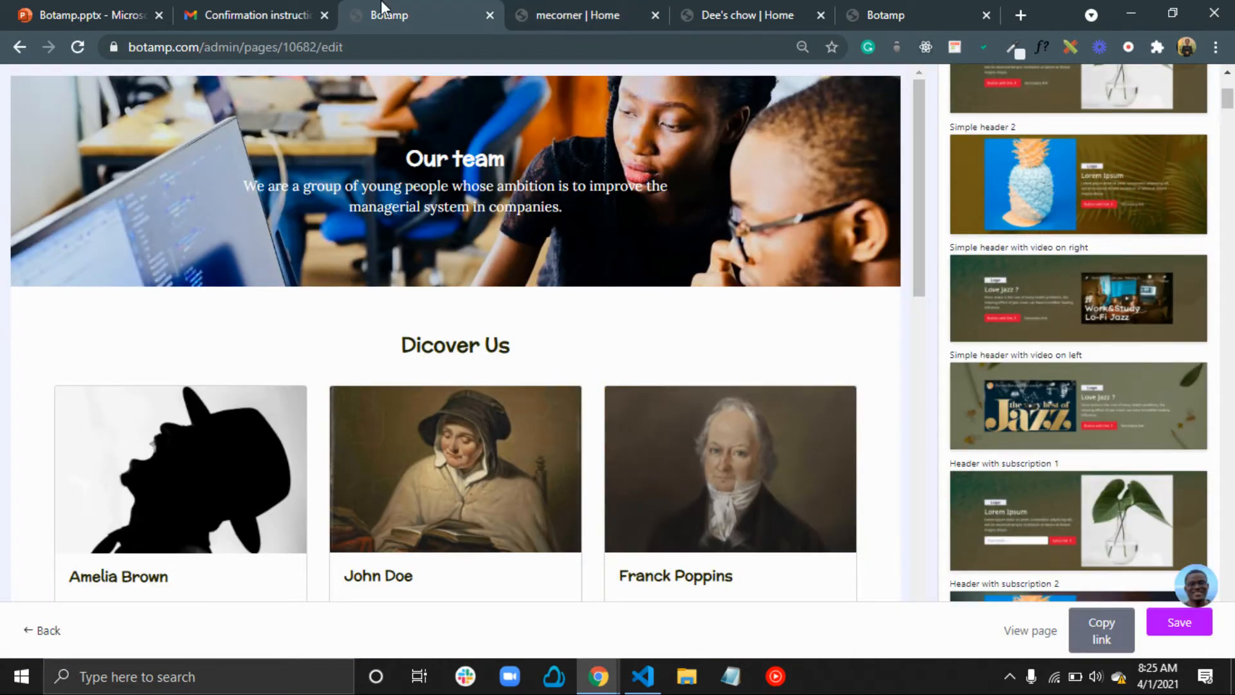
Filter the content blocks to Menu and insert the menu with links aligned right below the page's newsletter section
scroll(1089, 171, up, 4)
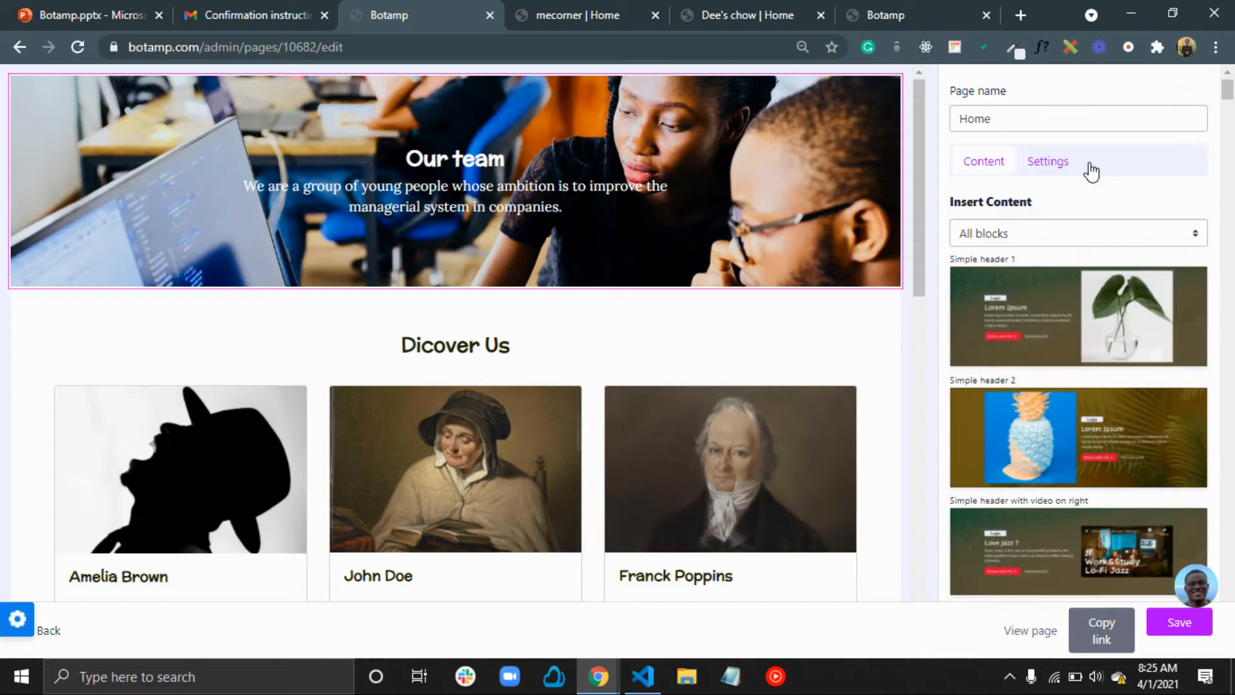
click(1005, 237)
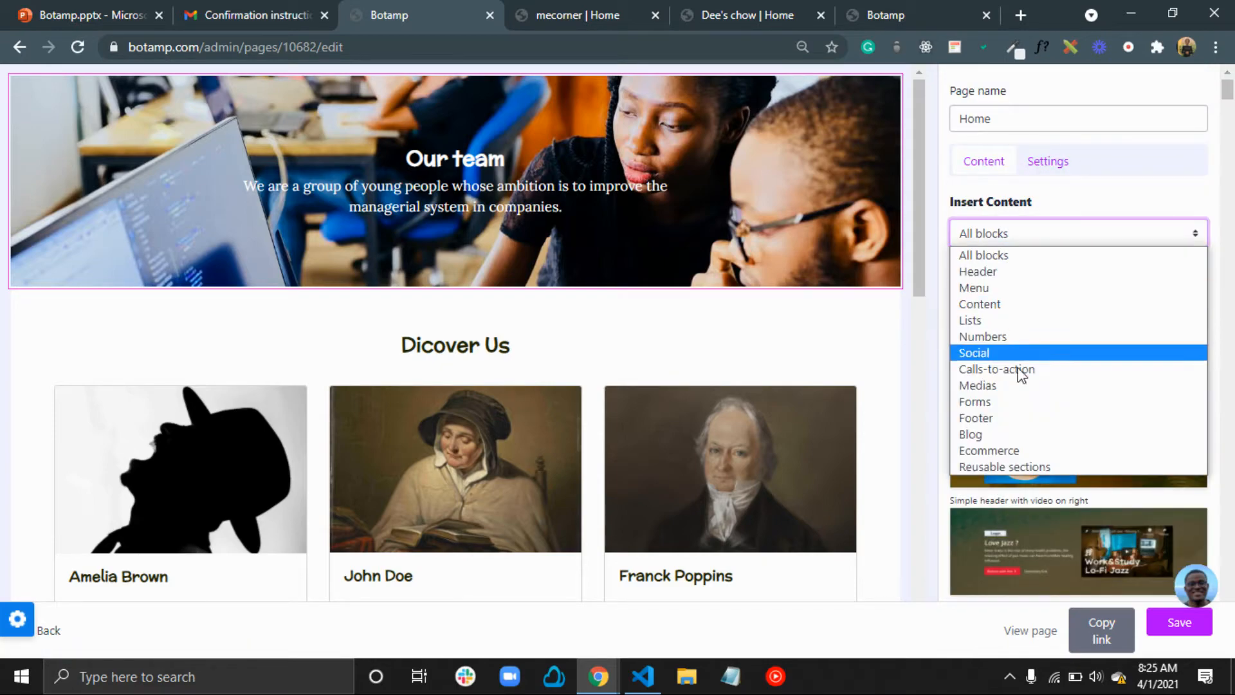
click(986, 291)
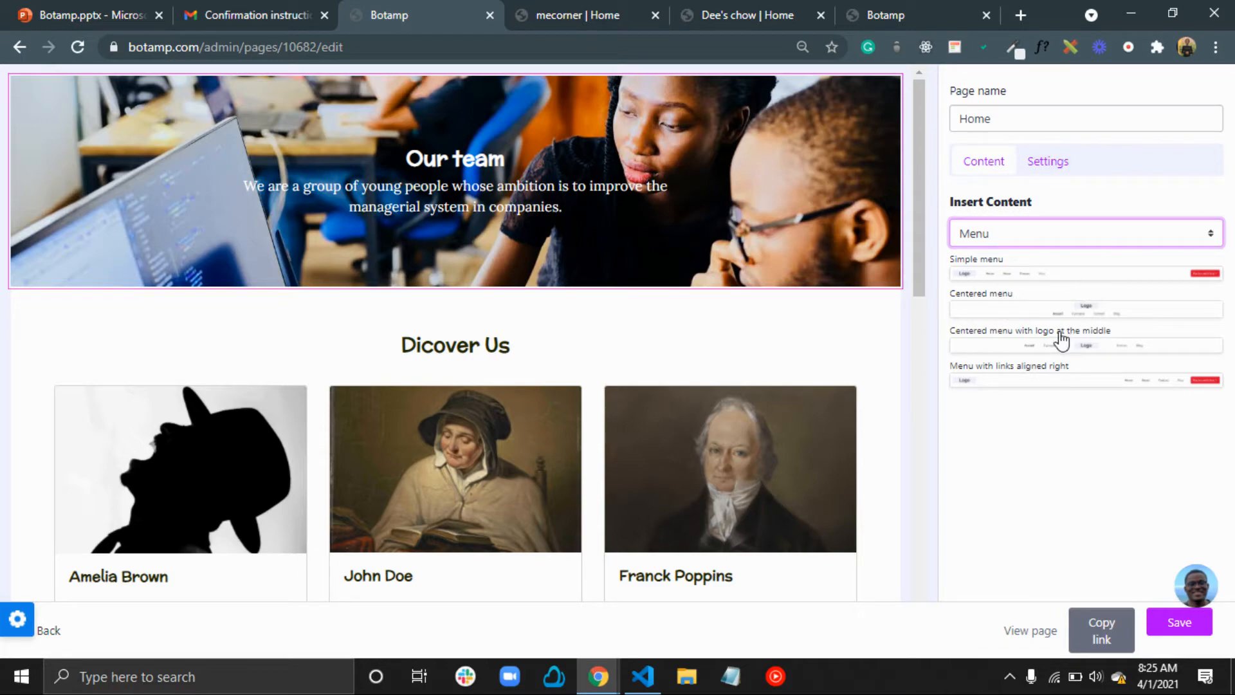
click(1030, 375)
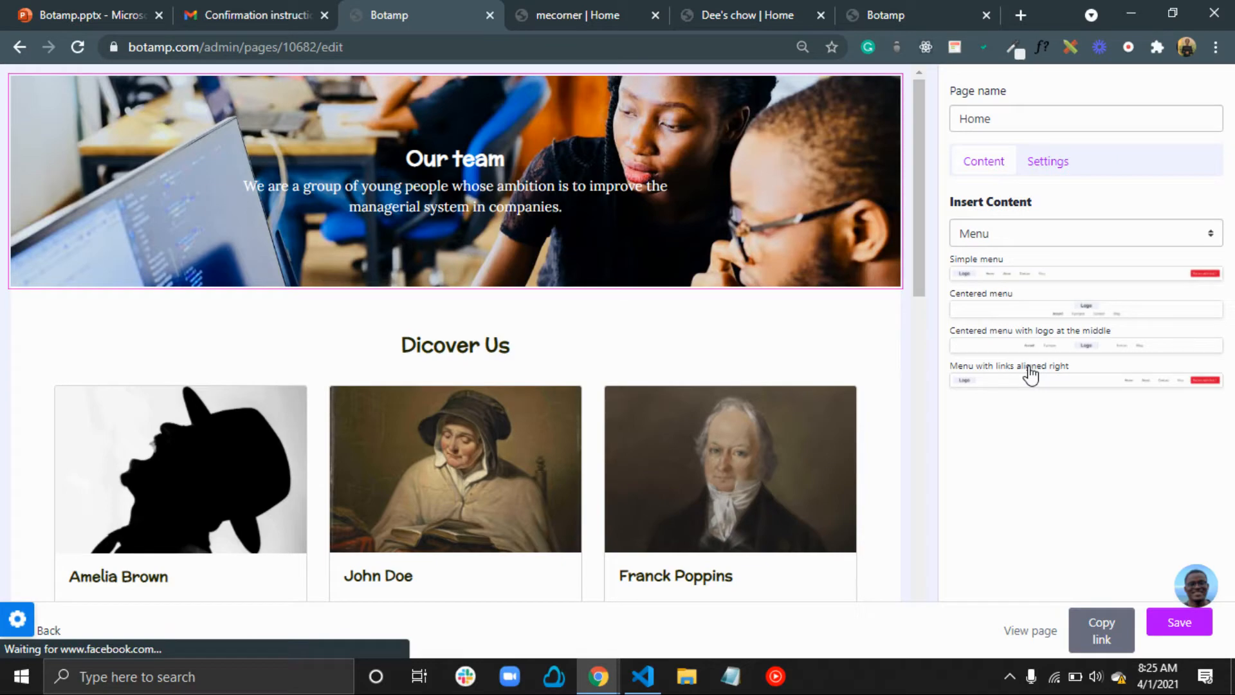
scroll(835, 407, down, 9)
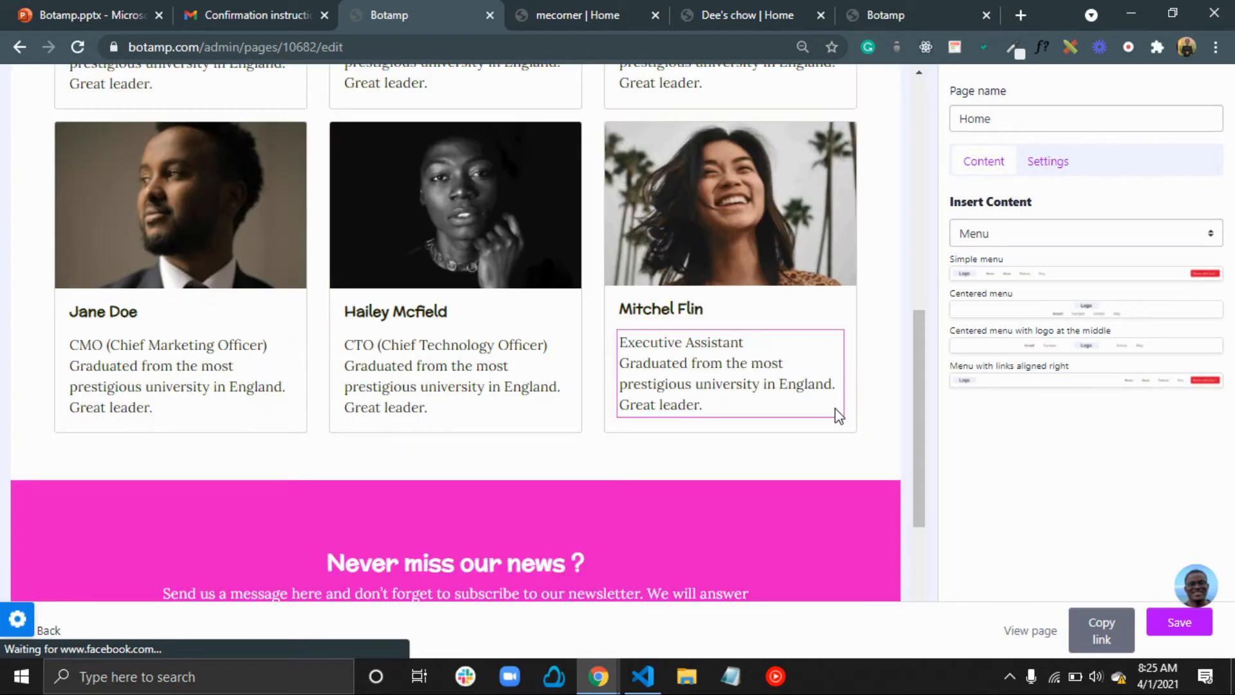
scroll(835, 408, down, 3)
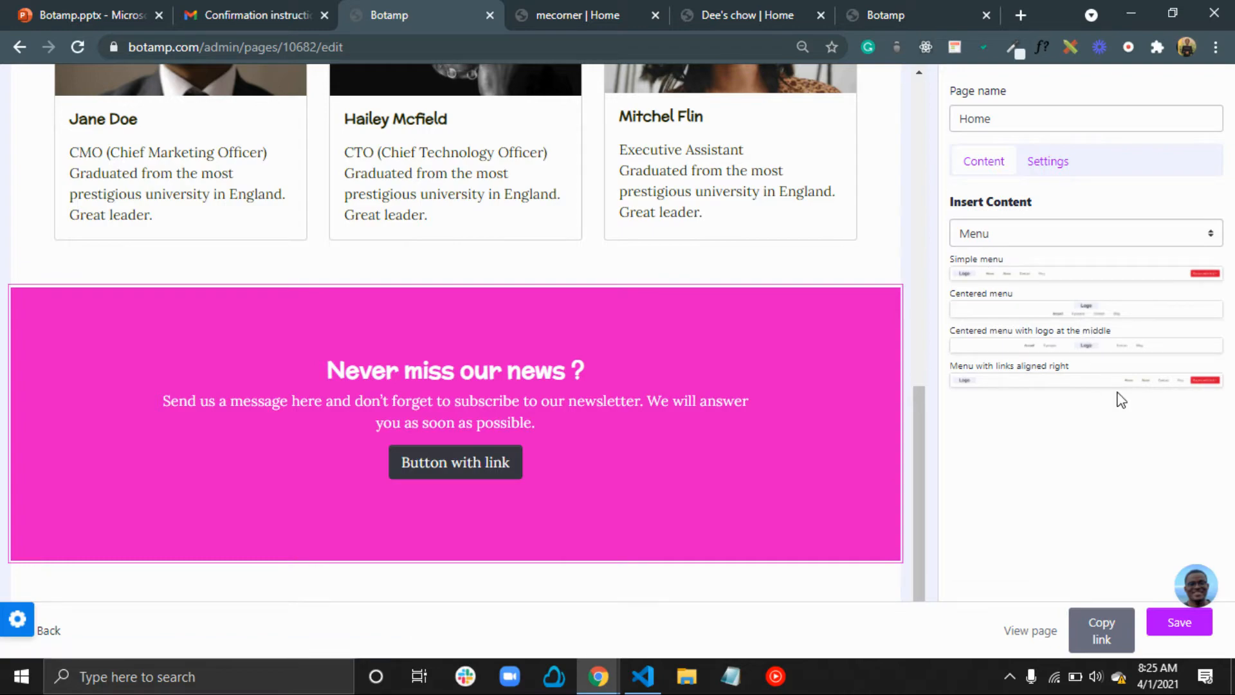
scroll(753, 206, up, 11)
scroll(752, 206, down, 9)
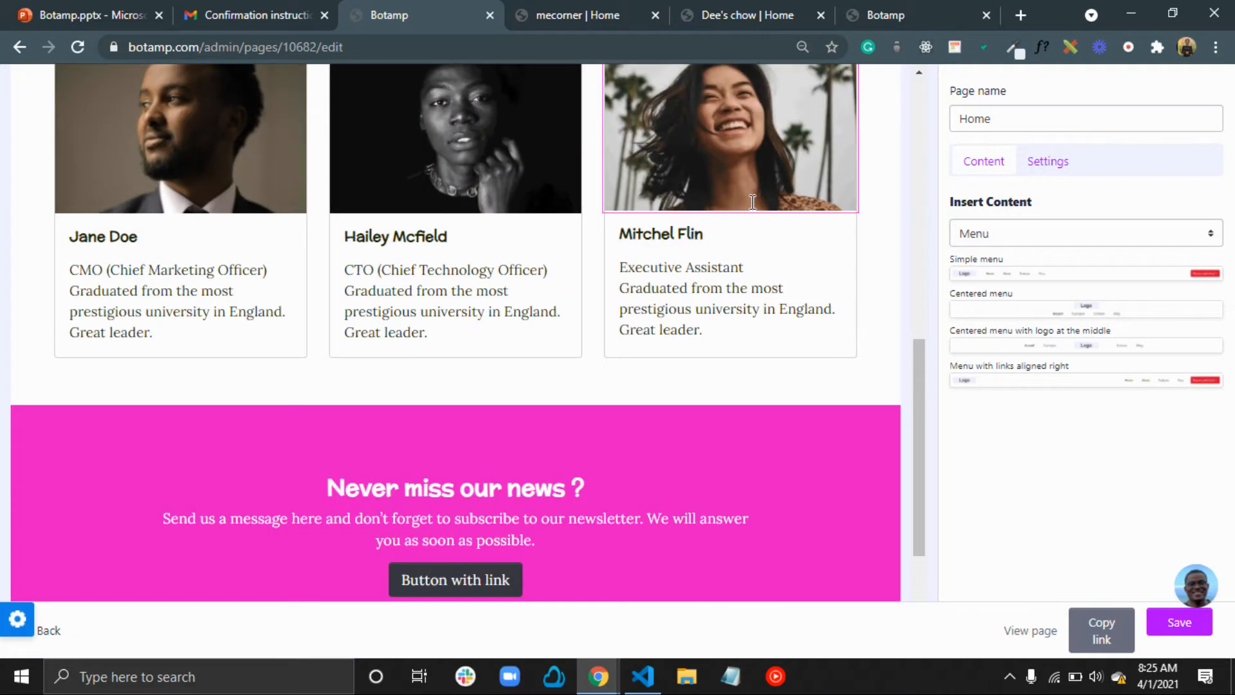
scroll(753, 202, down, 2)
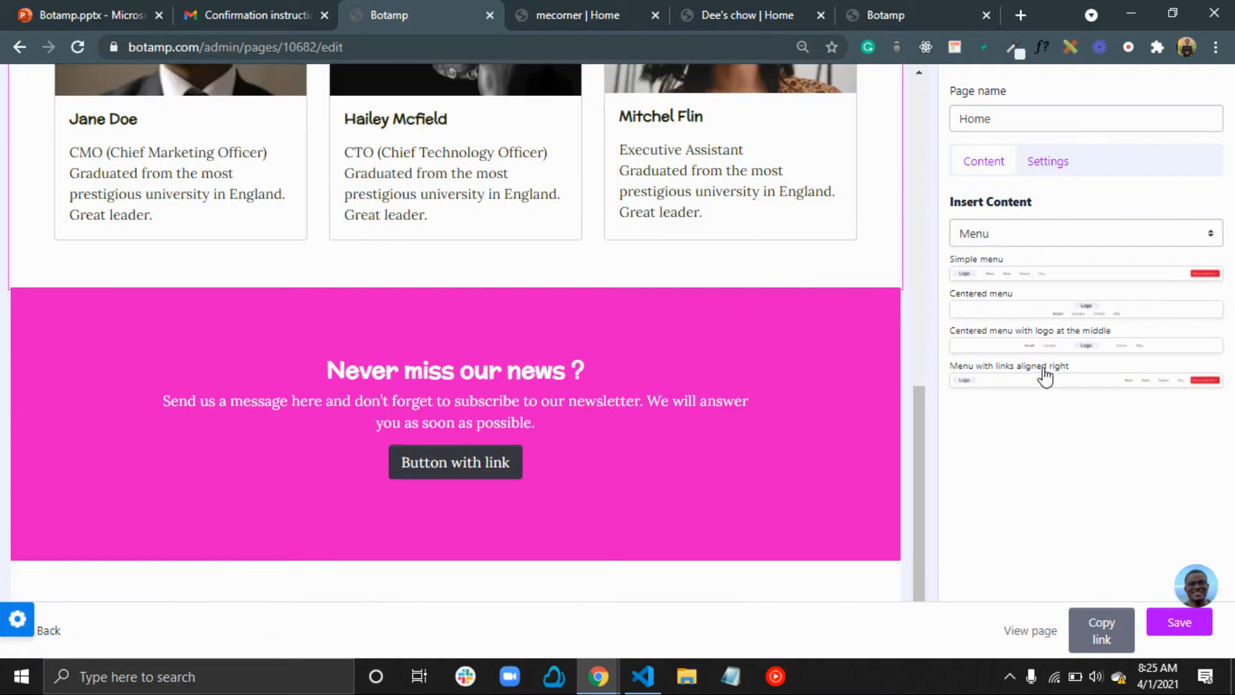
click(1096, 383)
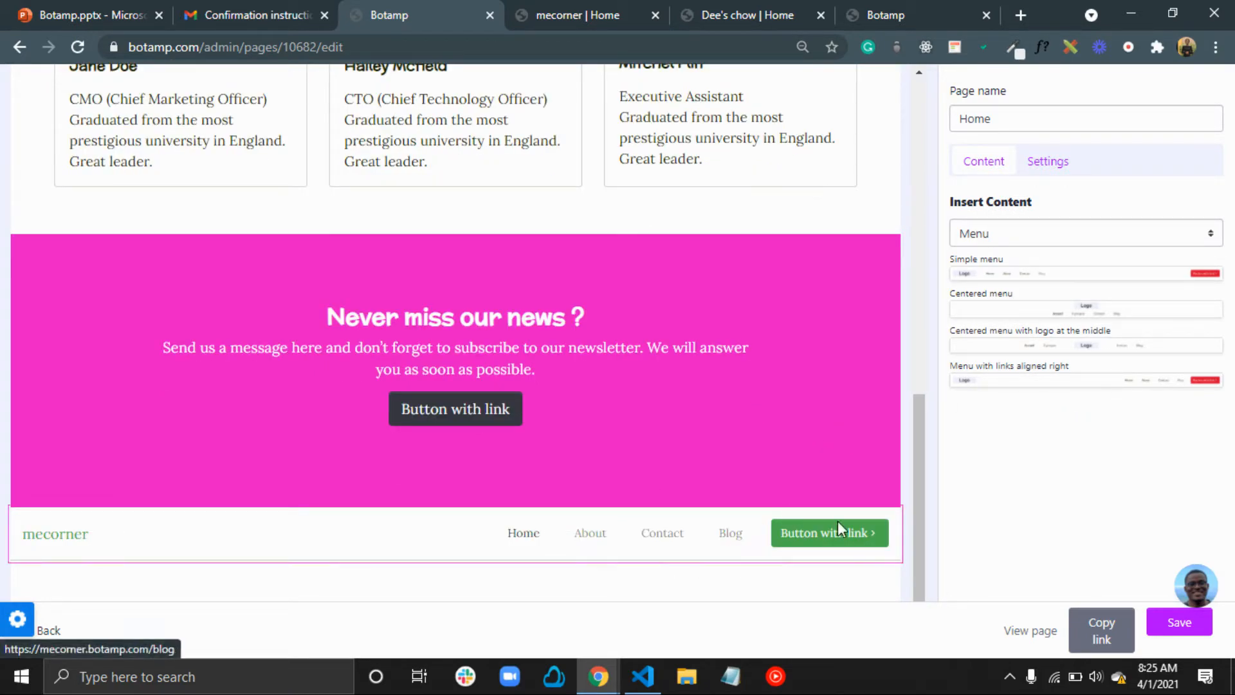
Inspect the settings of the inserted menu section, its Blog and Contact links, and the container holding the links
click(901, 524)
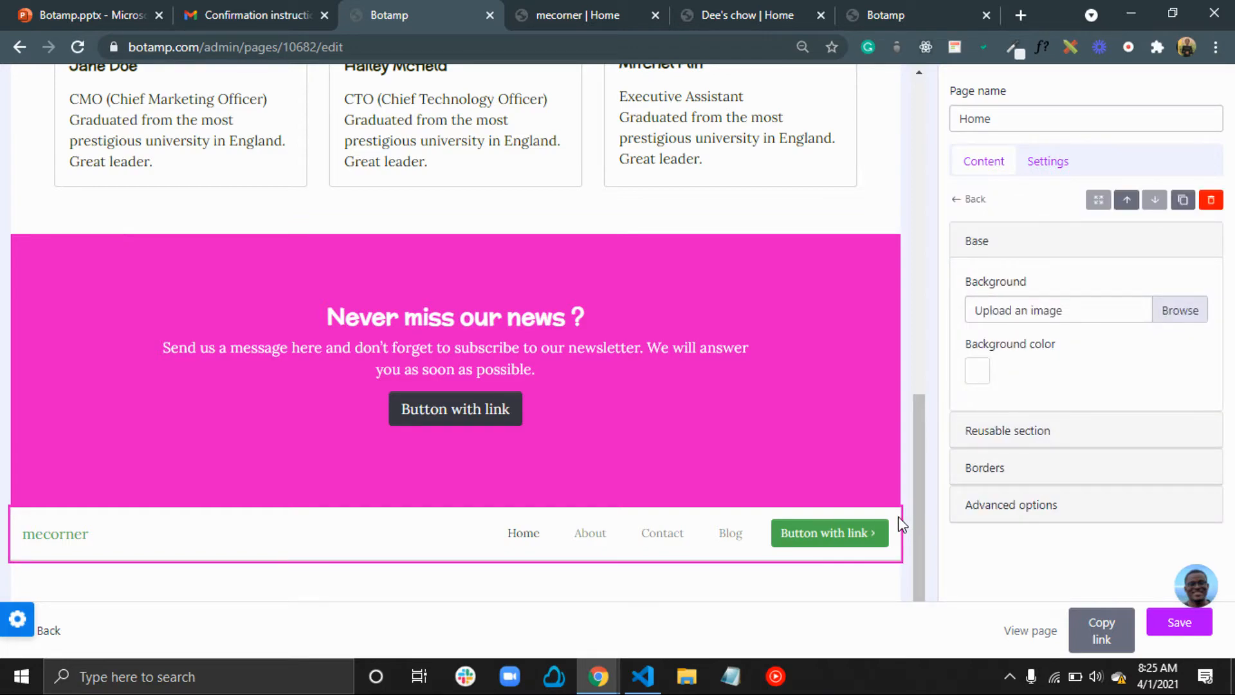
click(898, 533)
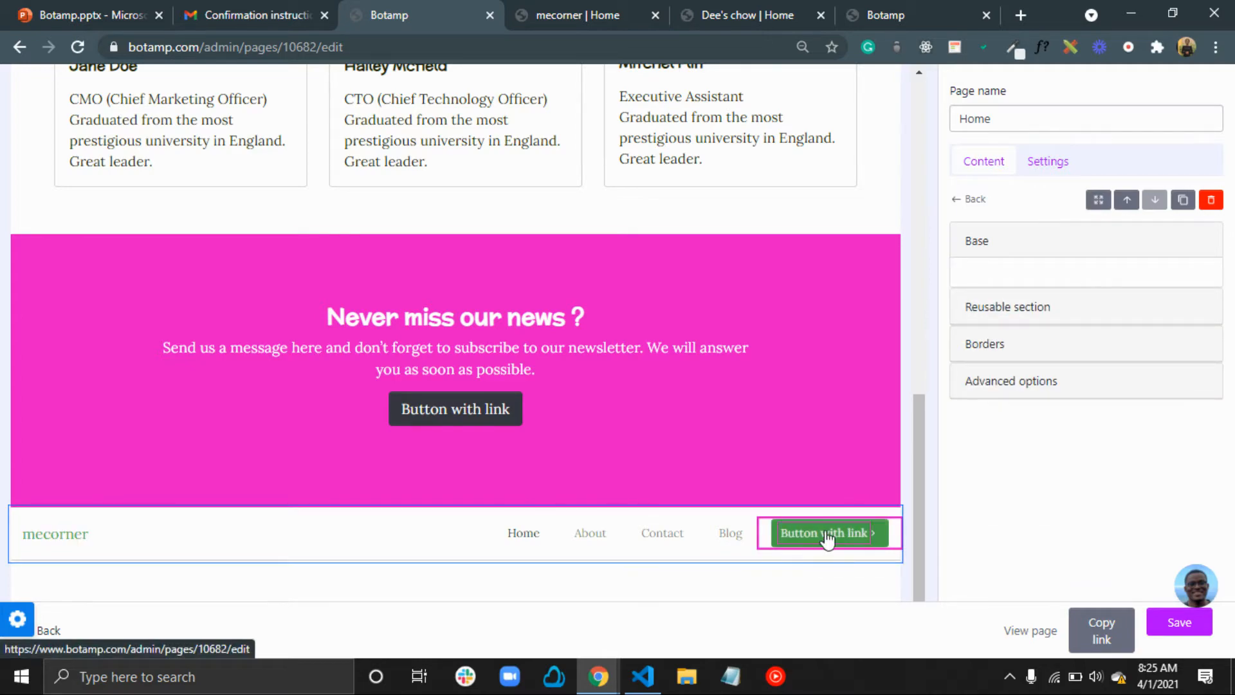
click(731, 537)
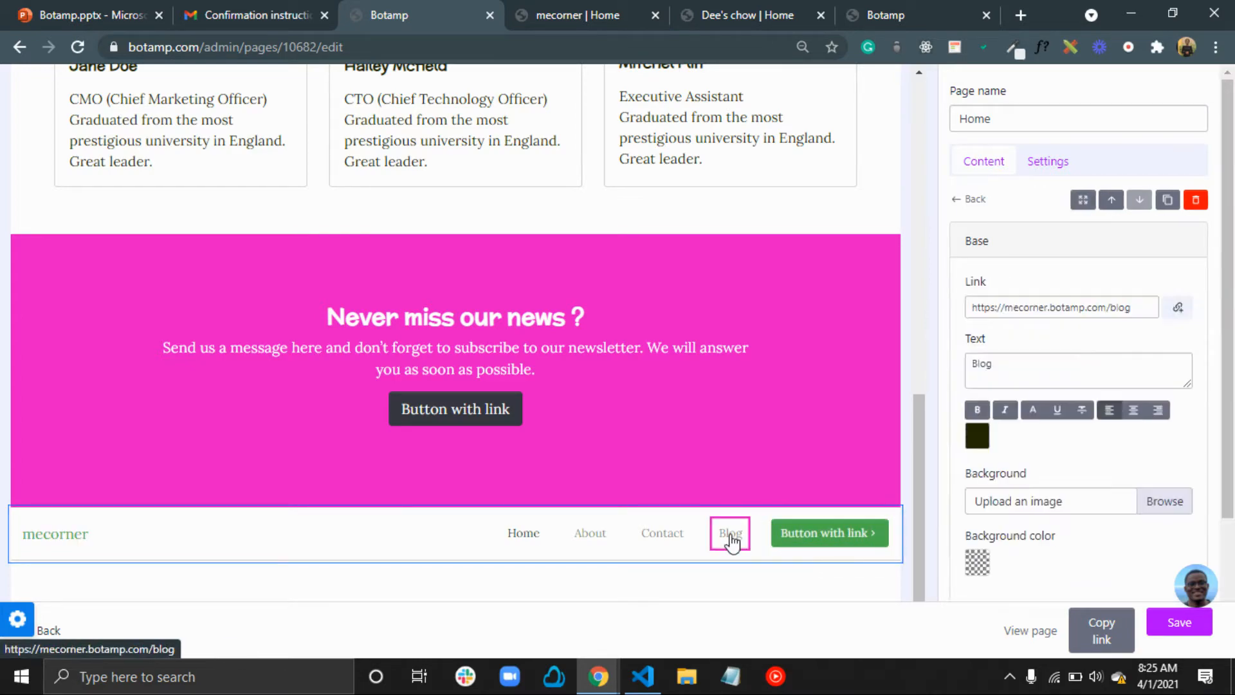
click(674, 535)
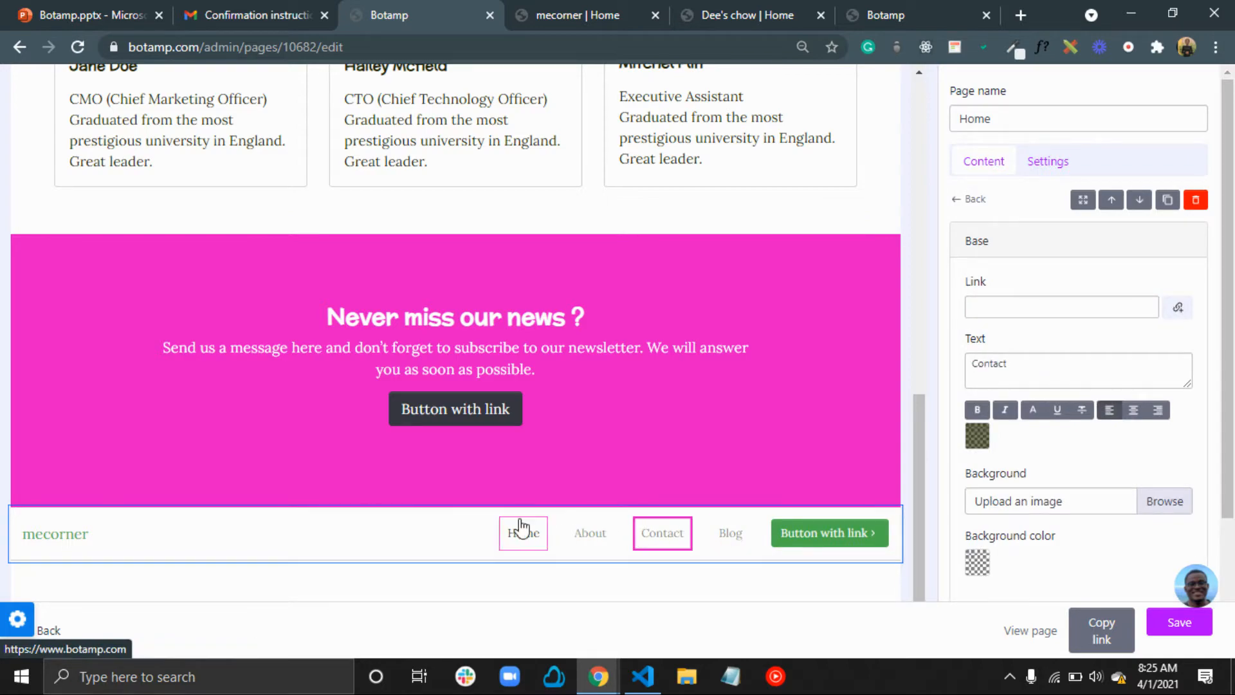
click(475, 521)
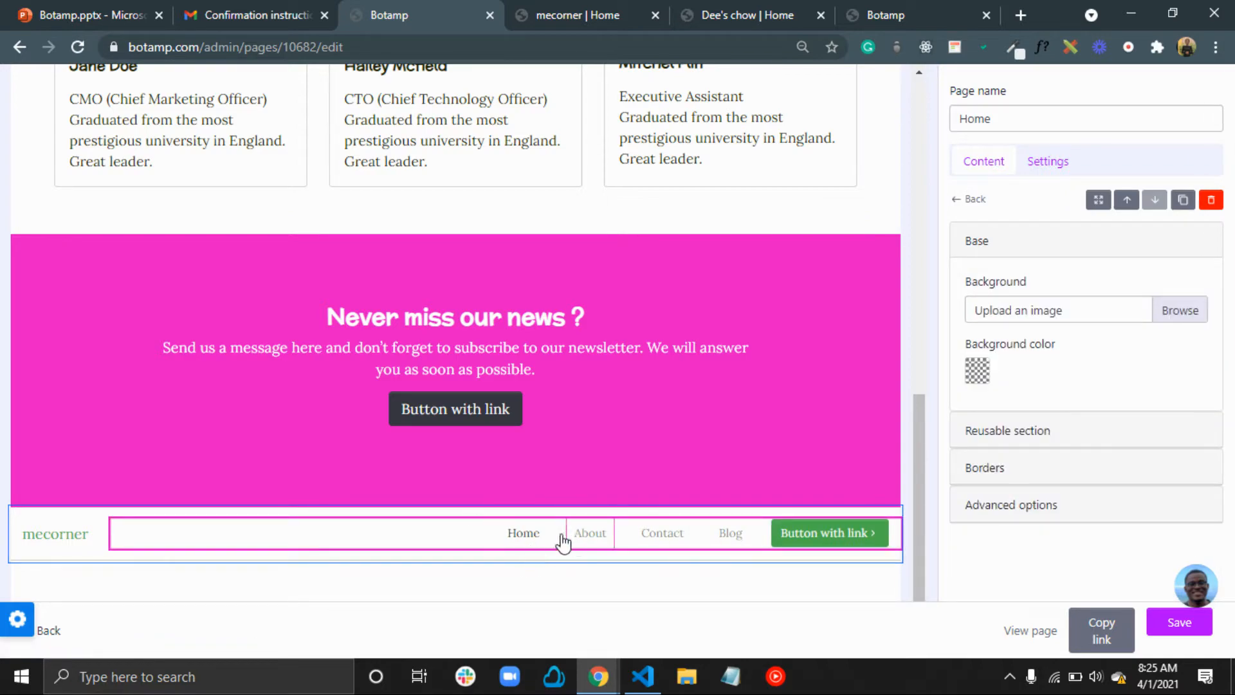
Move the whole menu section up to the start of the page, above the Our team banner
click(29, 515)
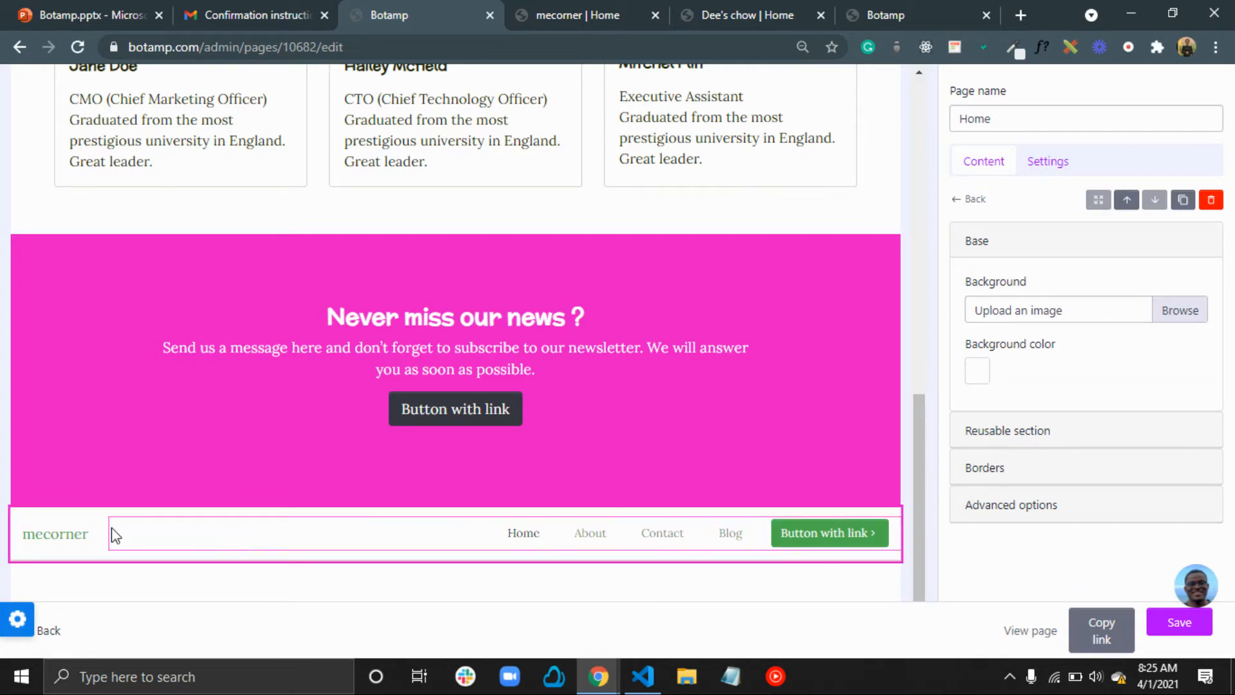
click(1126, 201)
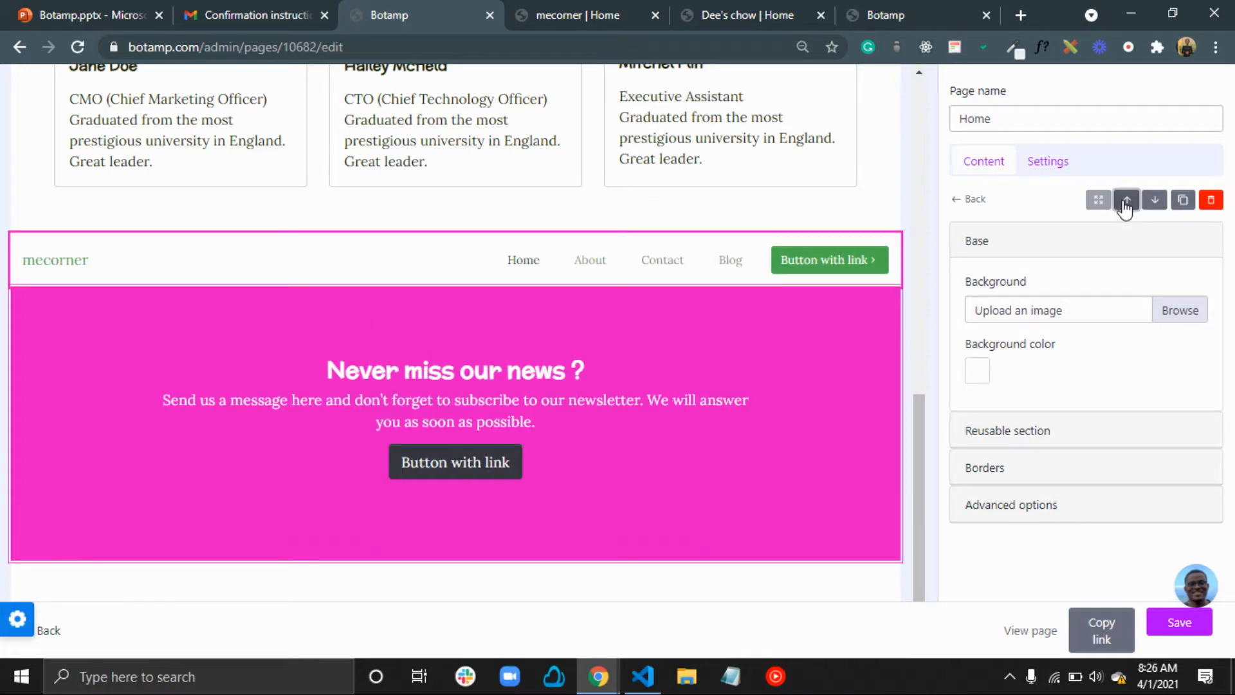
click(1126, 202)
click(1126, 201)
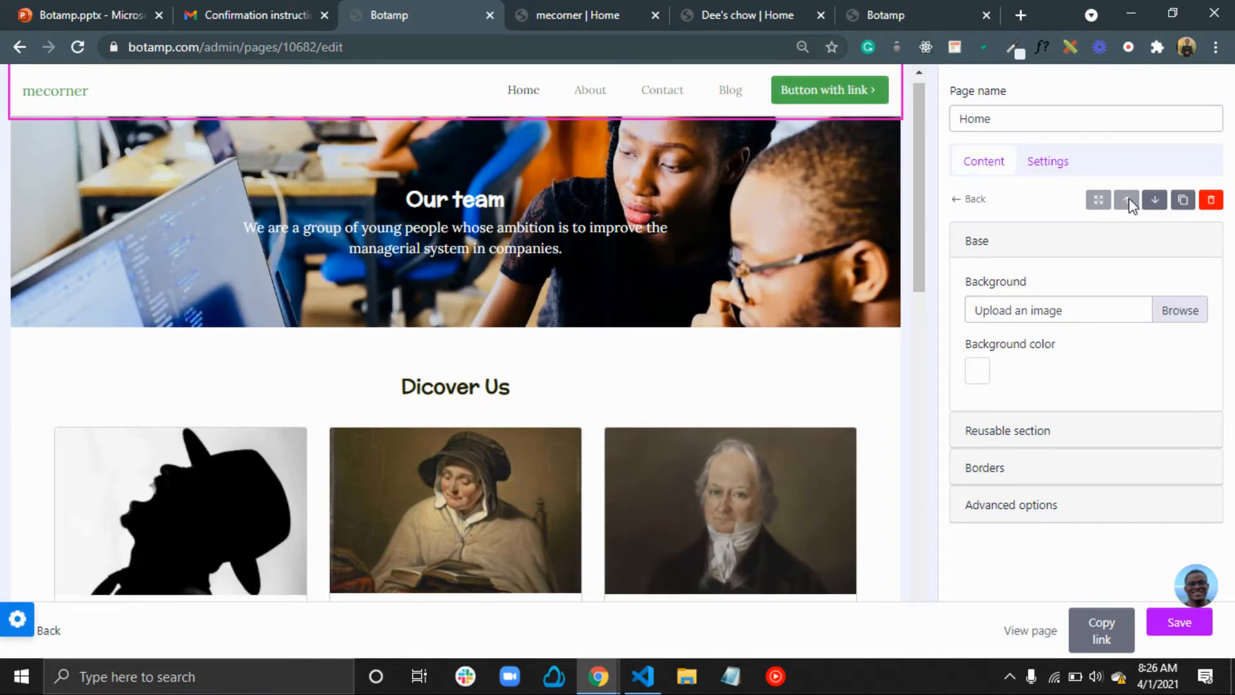
scroll(828, 298, up, 1)
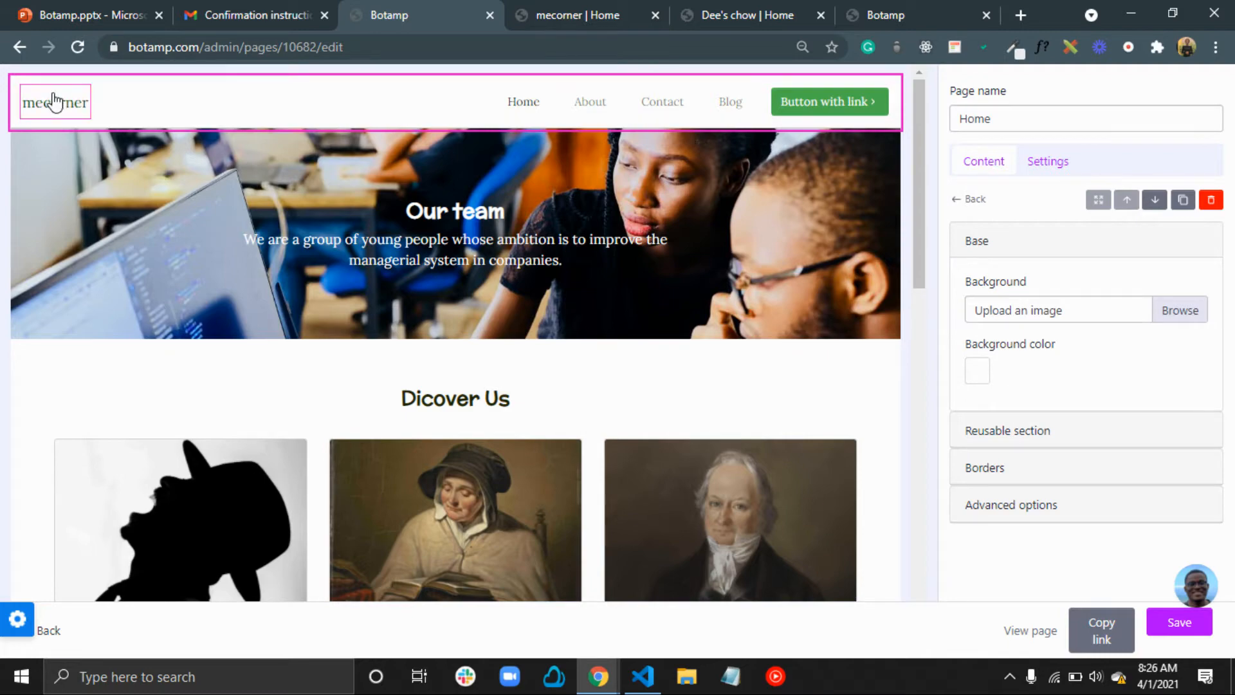
Change the text of the menu's Home link to My corner
click(538, 114)
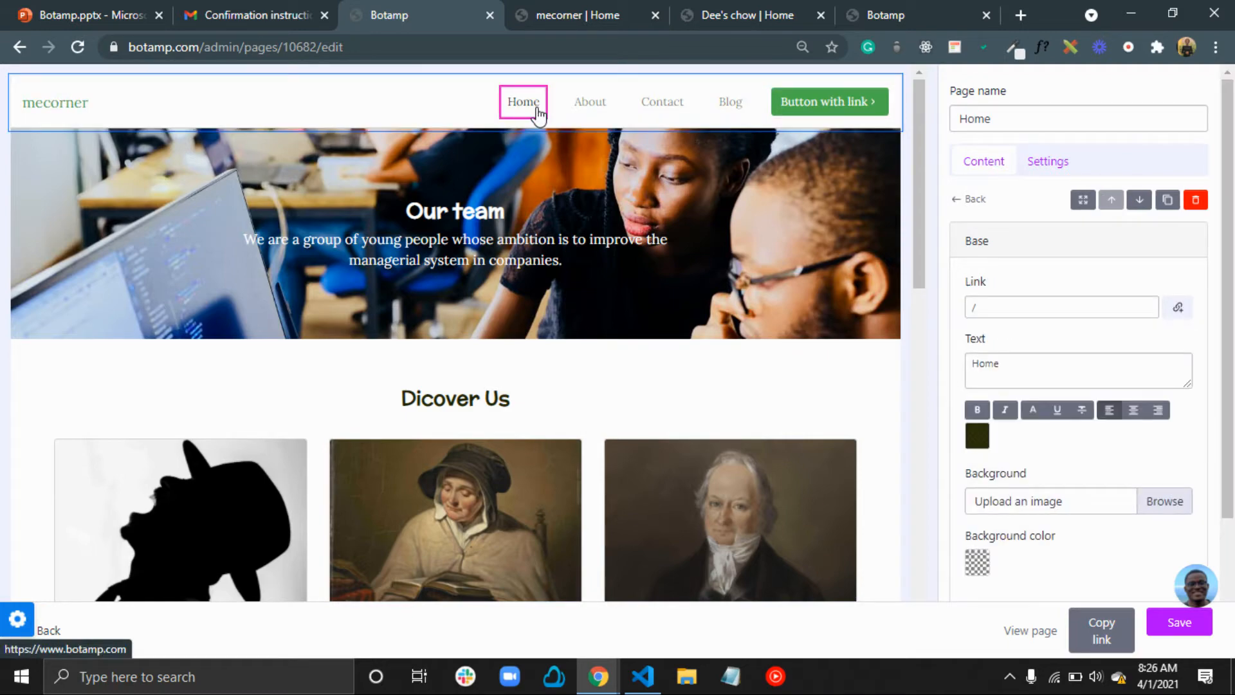
click(1015, 362)
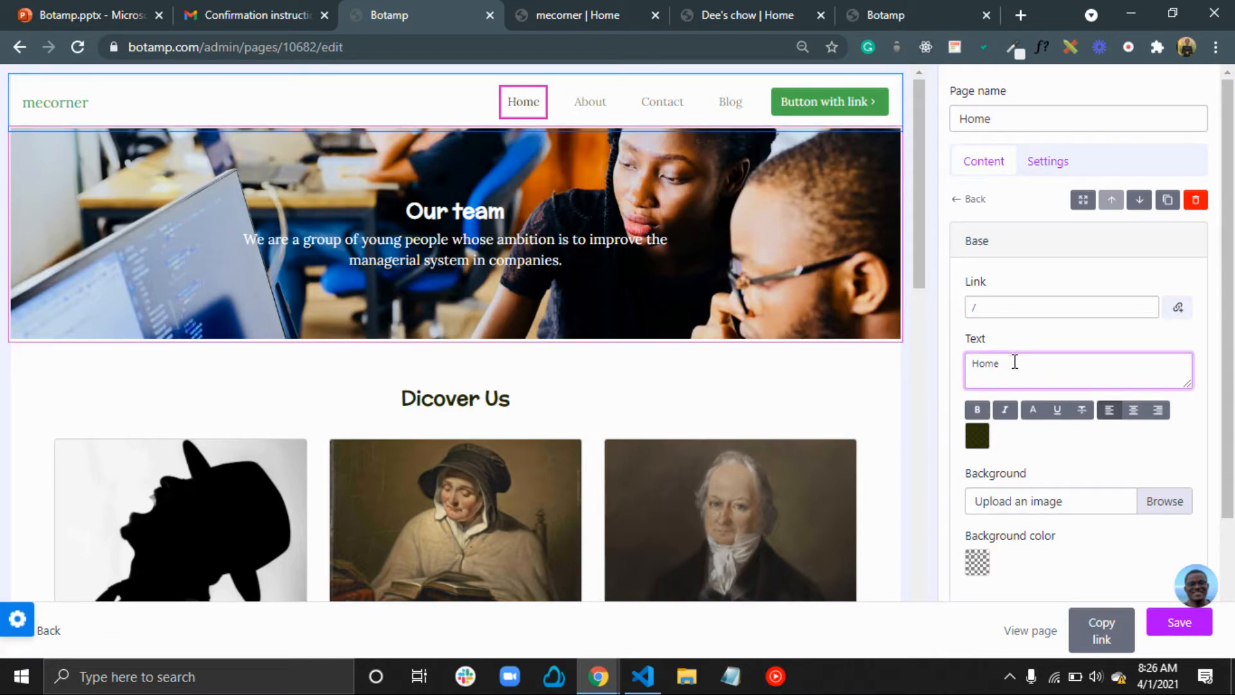
key(BackSpace)
key(BackSpace)
key(BackSpace)
key(BackSpace)
text(My cornn)
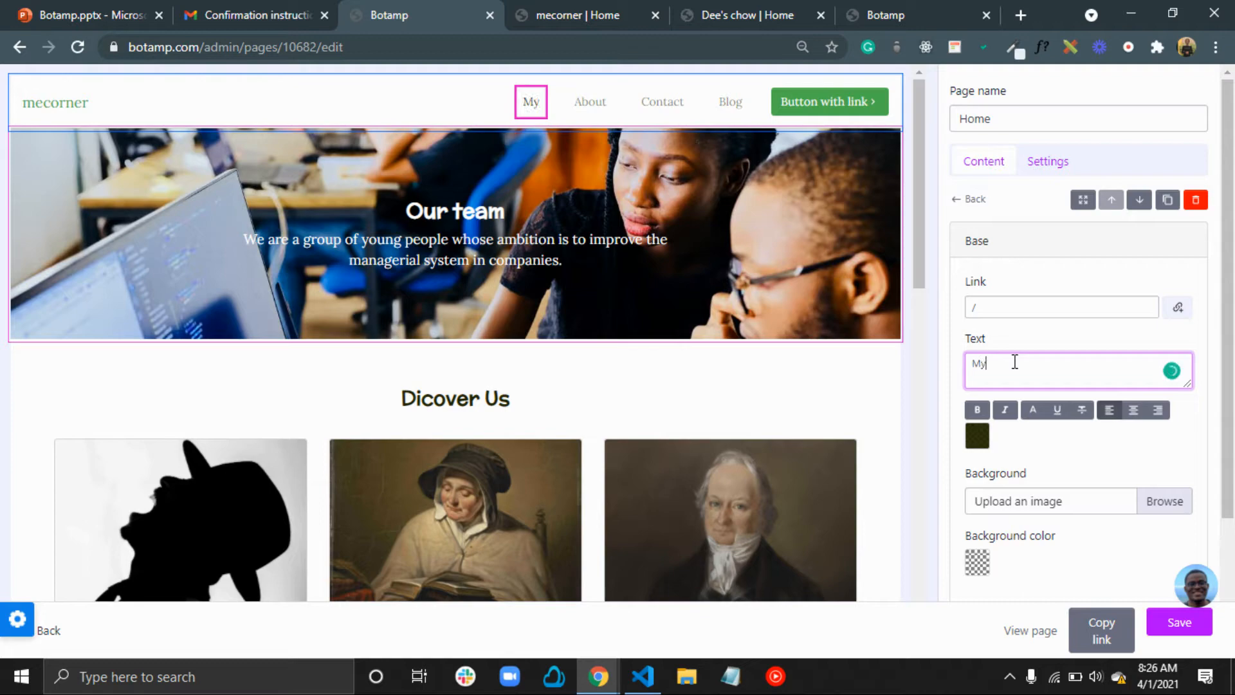
key(BackSpace)
text(er)
Restore the text of the menu's first link to Home and check its link address
key(BackSpace)
key(BackSpace)
key(BackSpace)
key(BackSpace)
key(BackSpace)
key(BackSpace)
key(BackSpace)
key(BackSpace)
key(BackSpace)
text(Home)
click(996, 304)
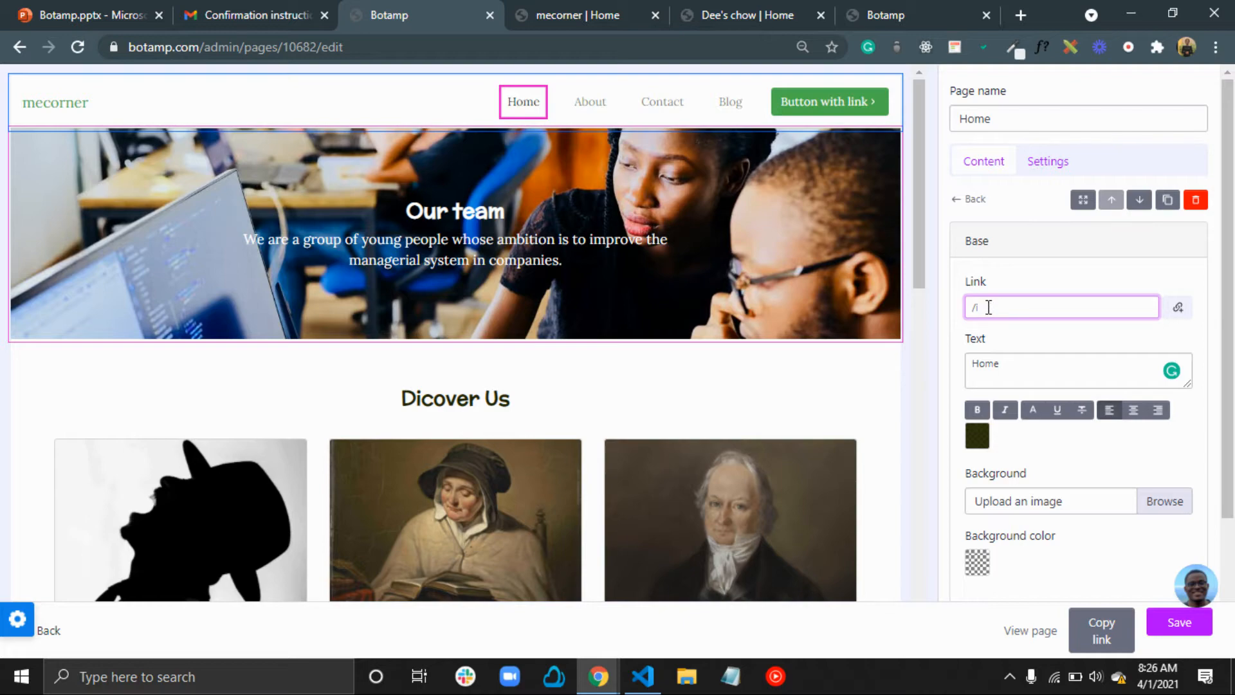
scroll(1045, 462, down, 2)
scroll(1045, 461, up, 2)
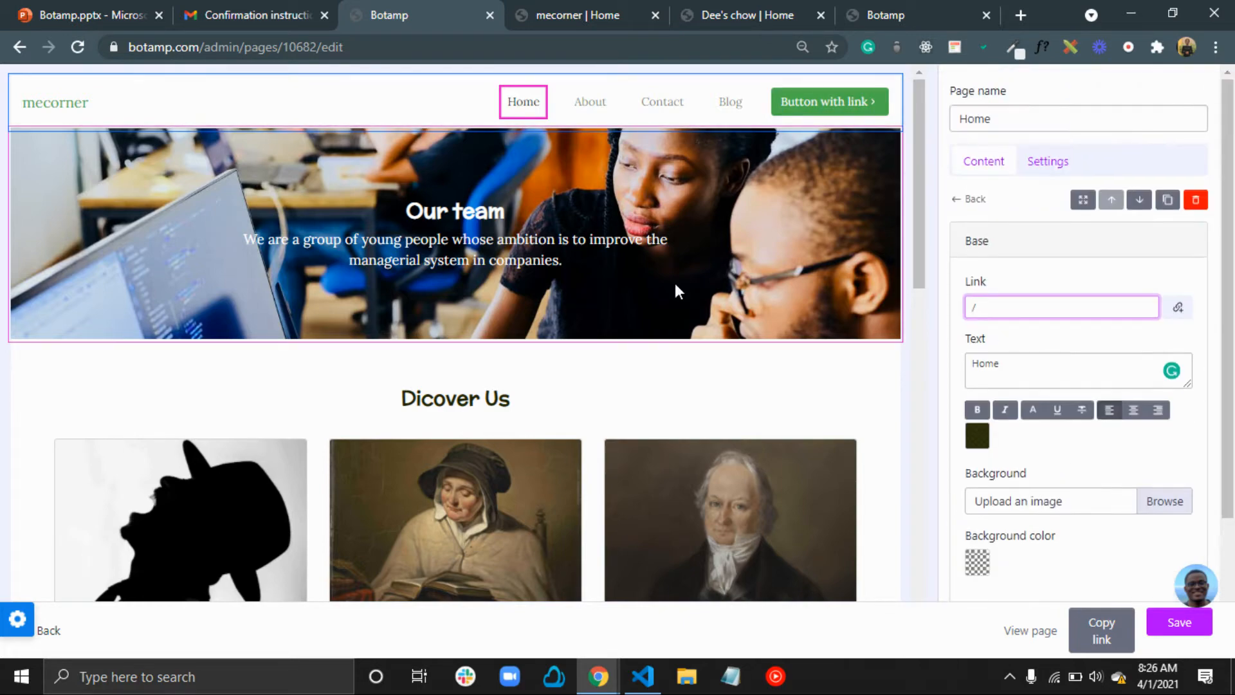
Set the link address of the menu's About item to /about
click(591, 102)
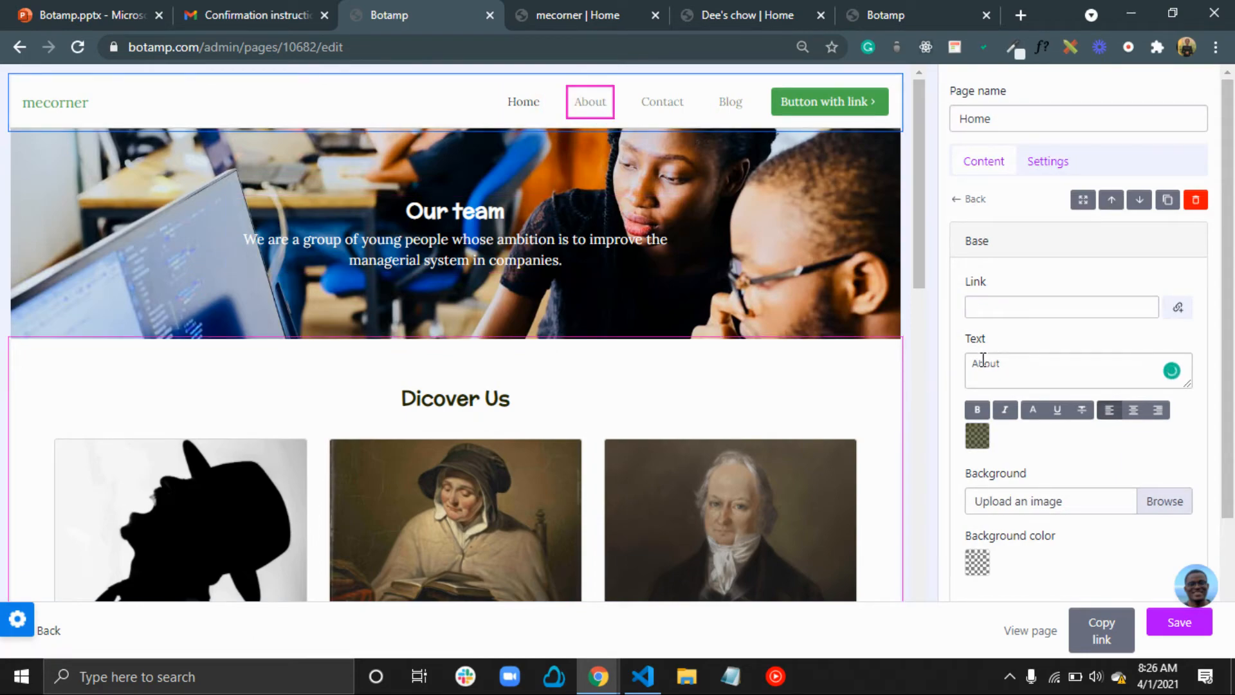
click(996, 311)
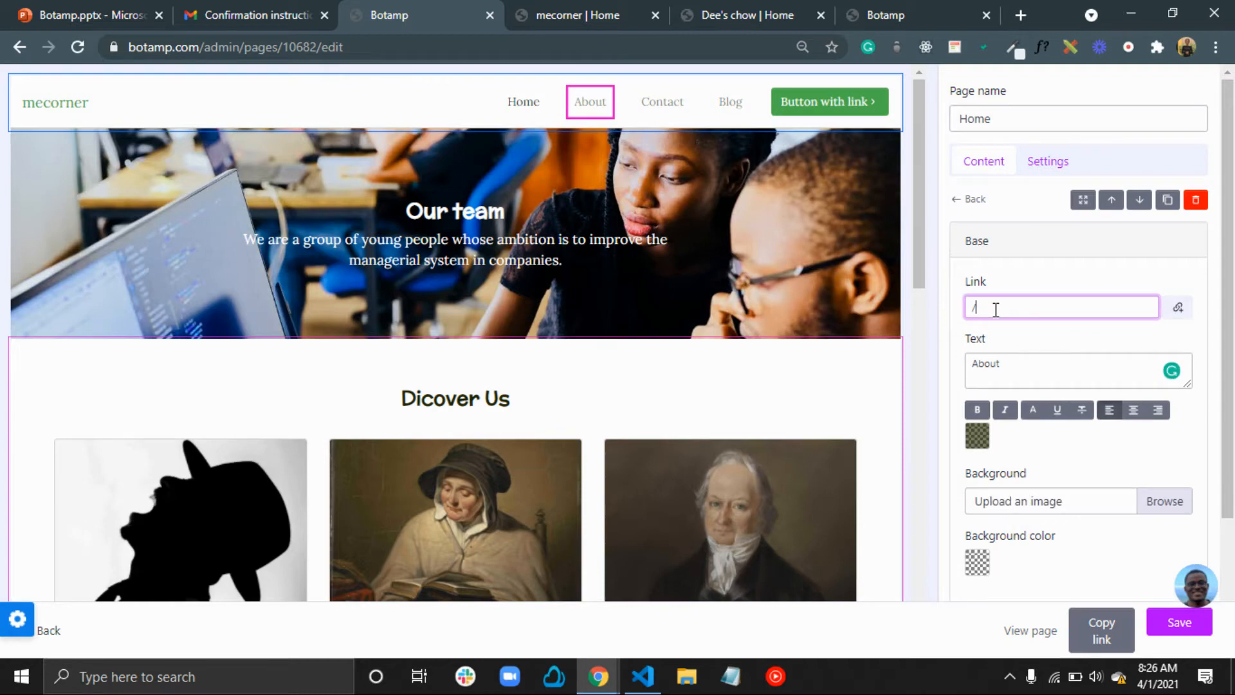
text(/about)
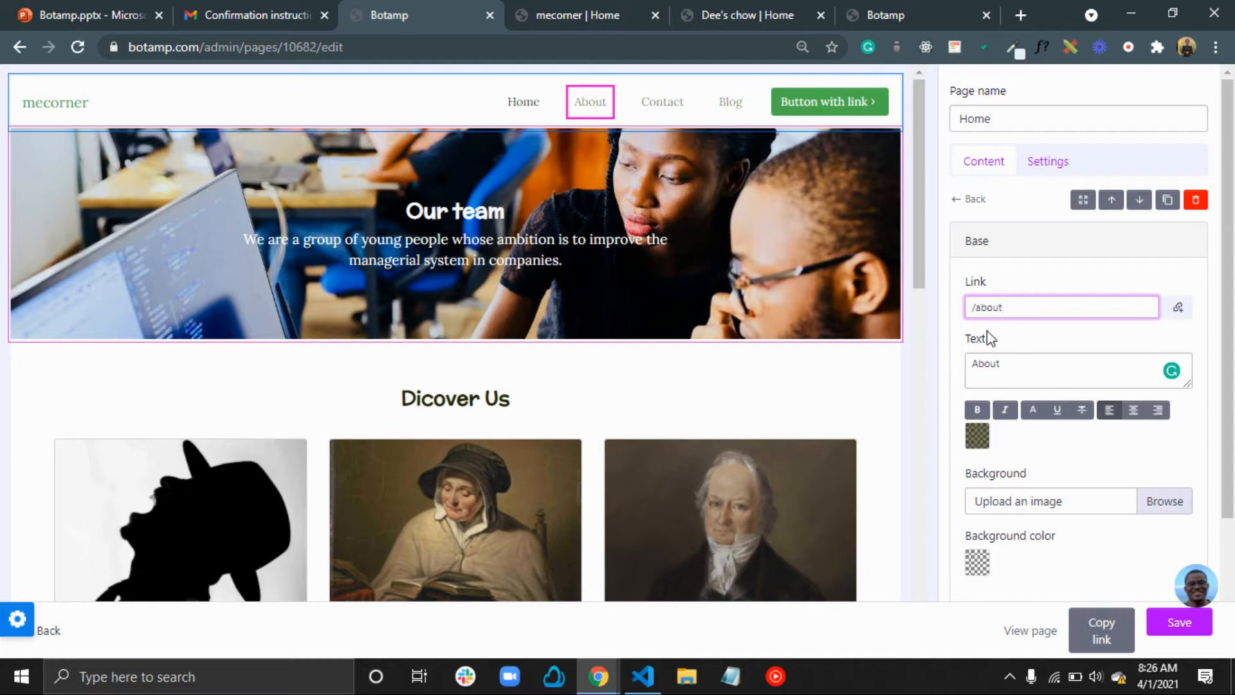
key(BackSpace)
key(BackSpace)
key(BackSpace)
key(BackSpace)
text(ab)
Set the link address of the menu's Contact item to /contact me, and check the Blog item's link
click(673, 99)
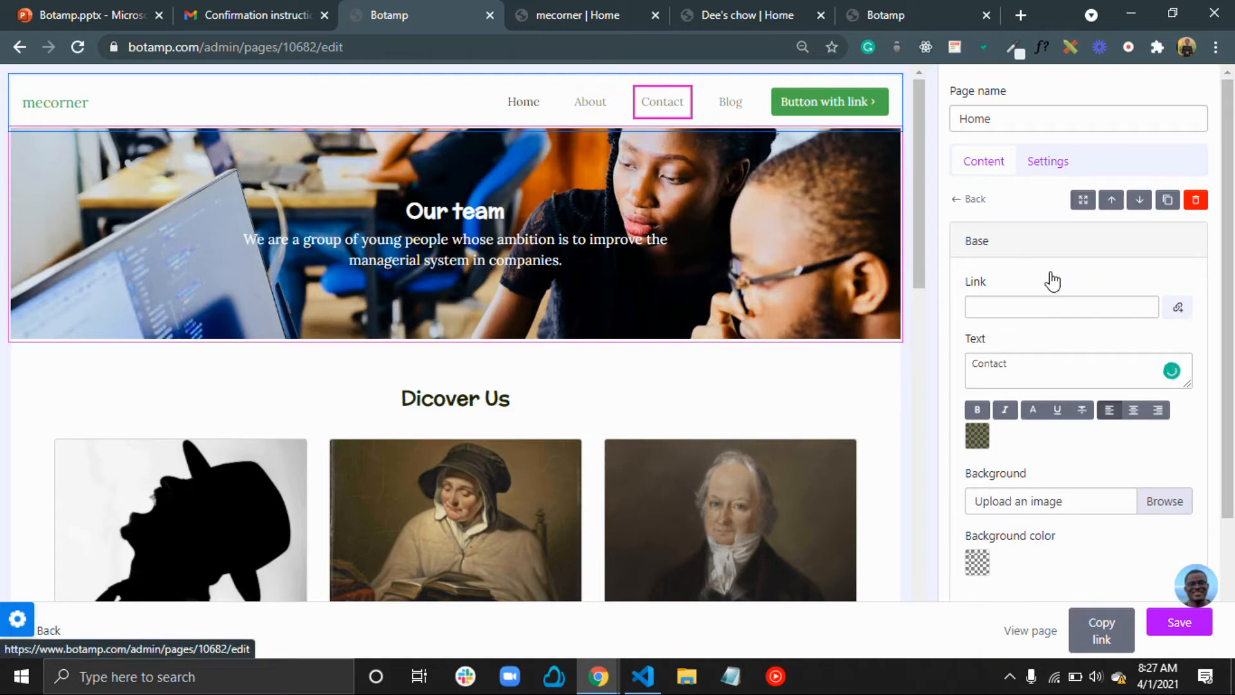
click(1027, 309)
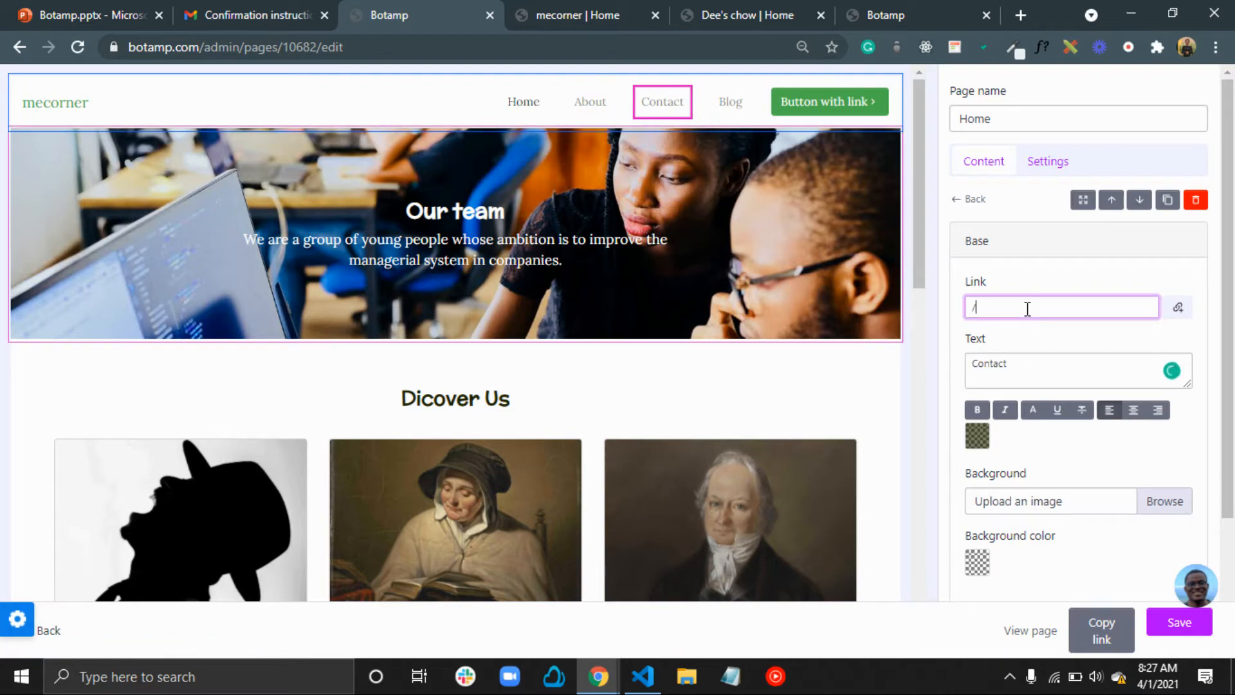
text(/contact me)
click(735, 103)
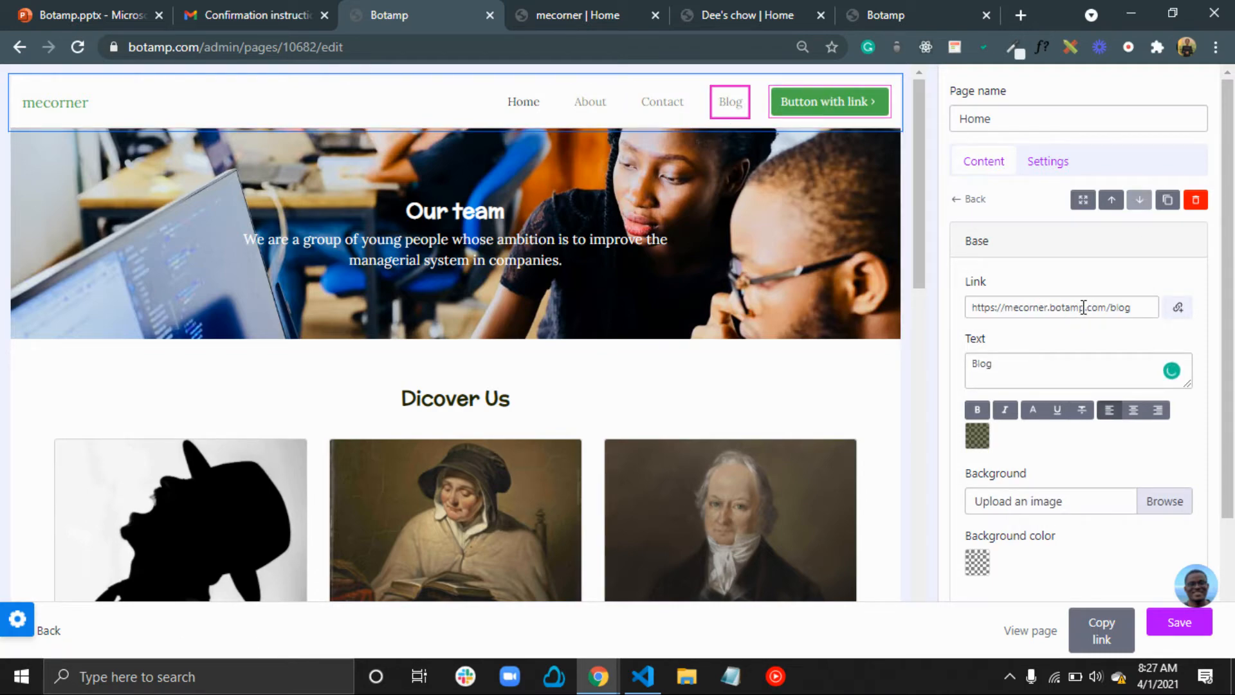
Replace the text of the menu's green button with "shop my tees"
click(841, 106)
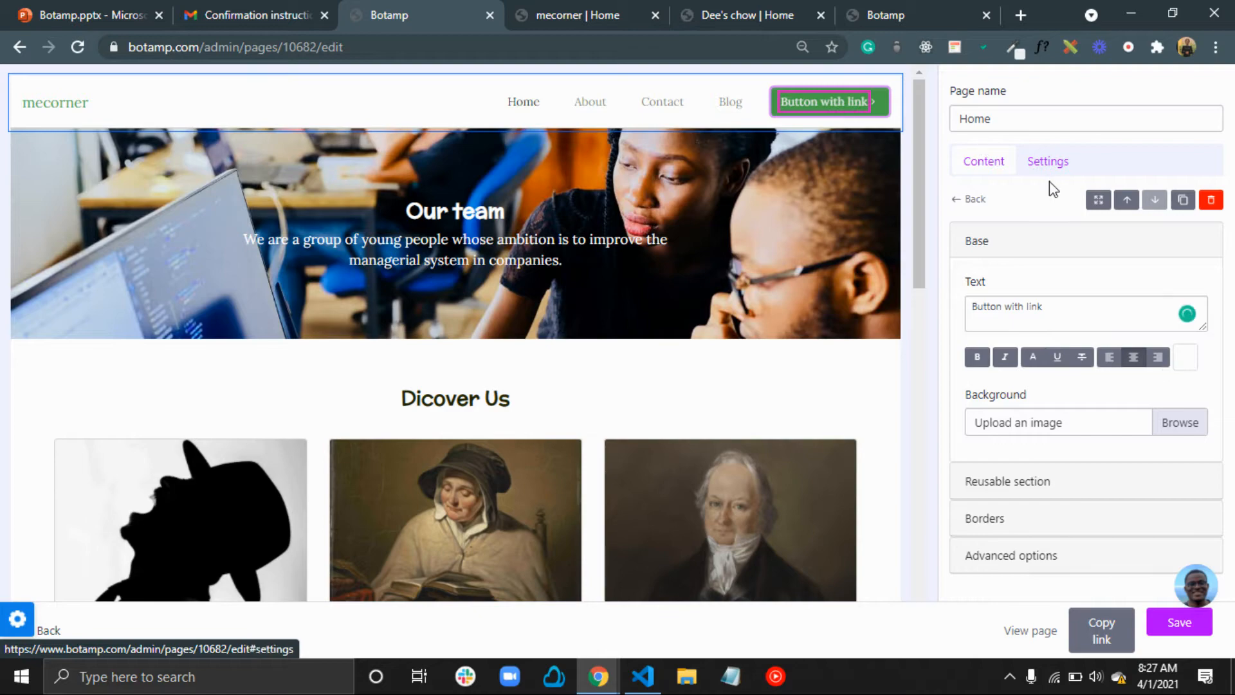
triple_click(1057, 305)
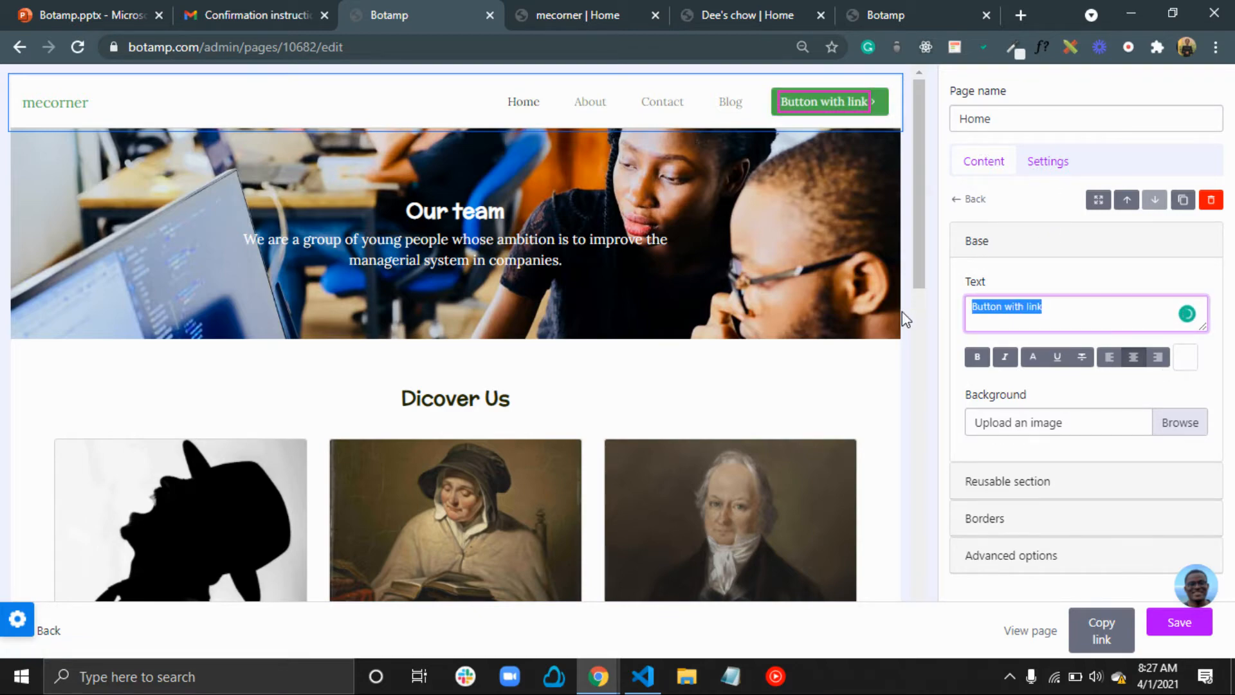
text(shop my tees)
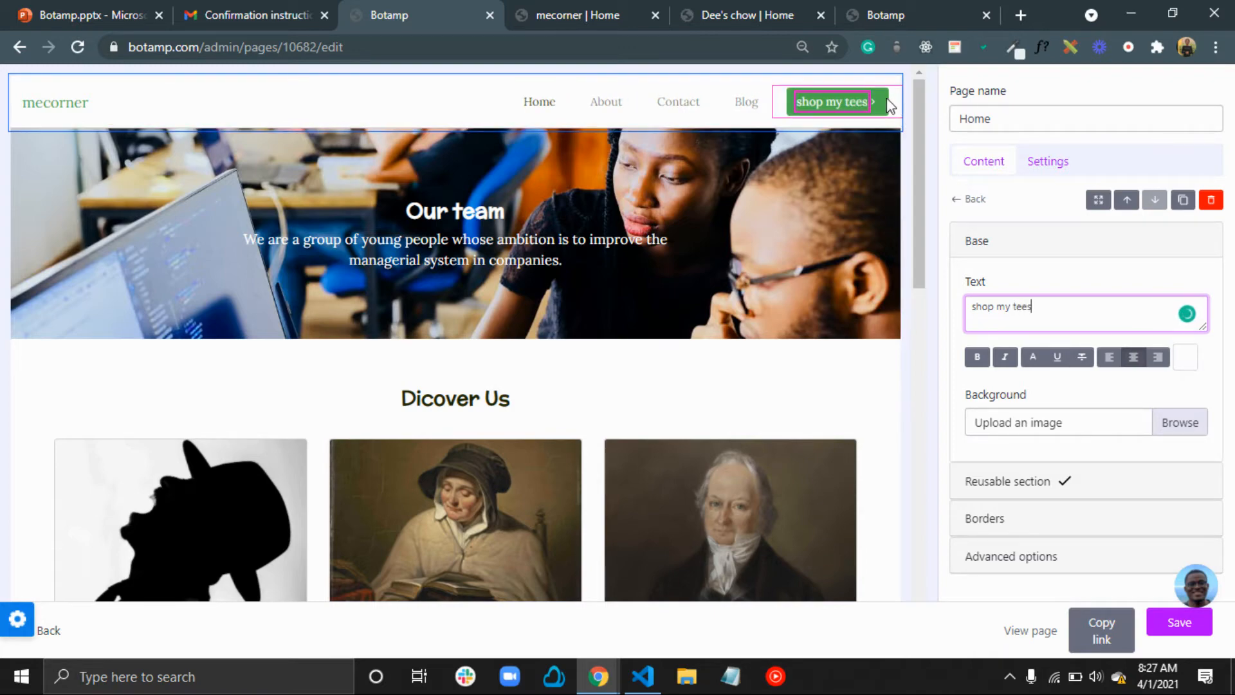
Set the link address of the menu's shop my tees button to /catalogue
click(886, 107)
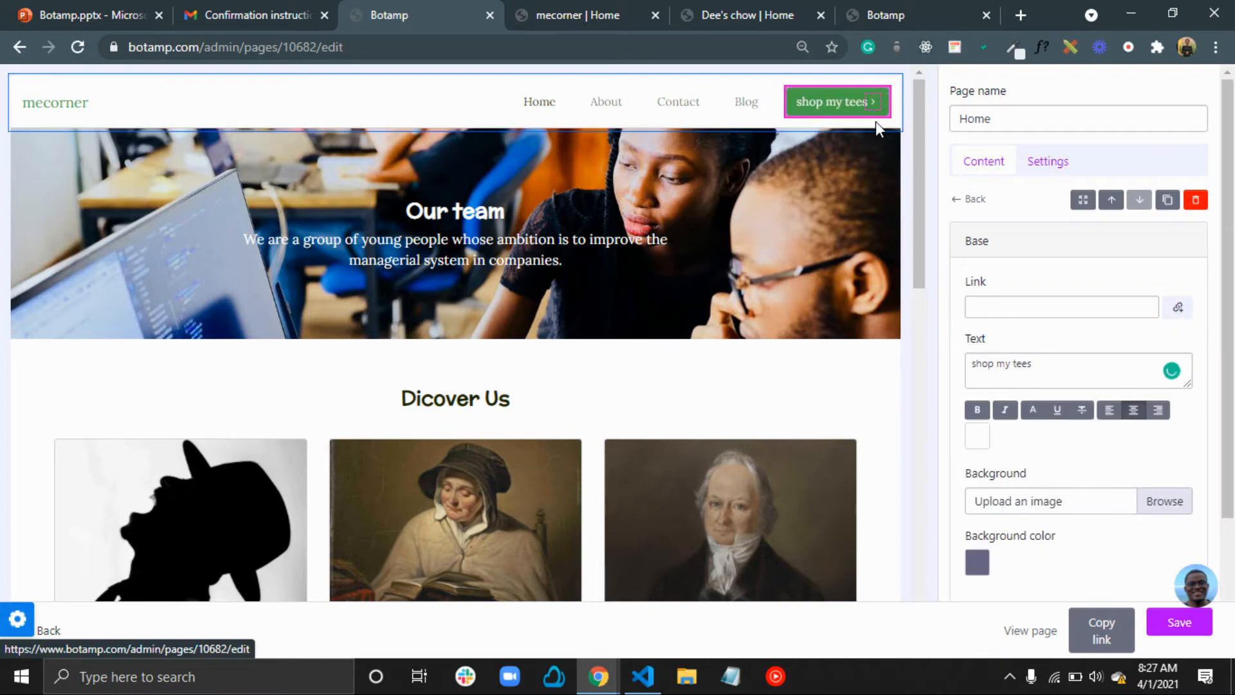
click(1023, 314)
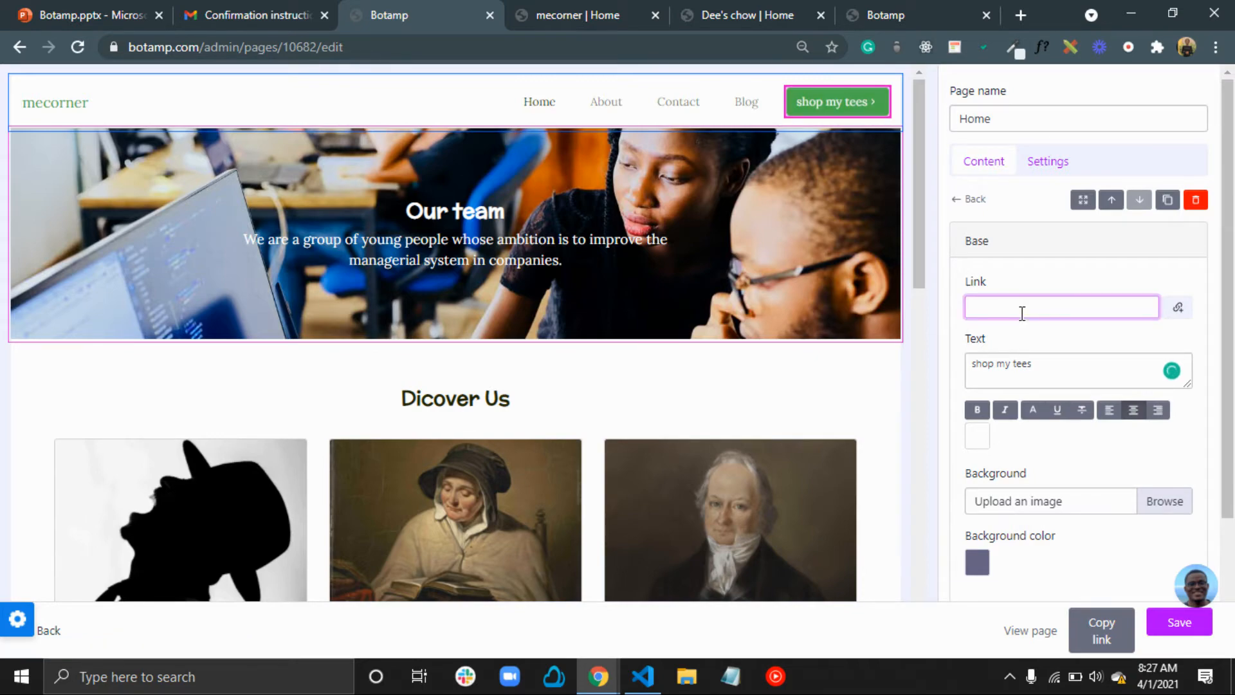
text(/catalogue)
click(1038, 361)
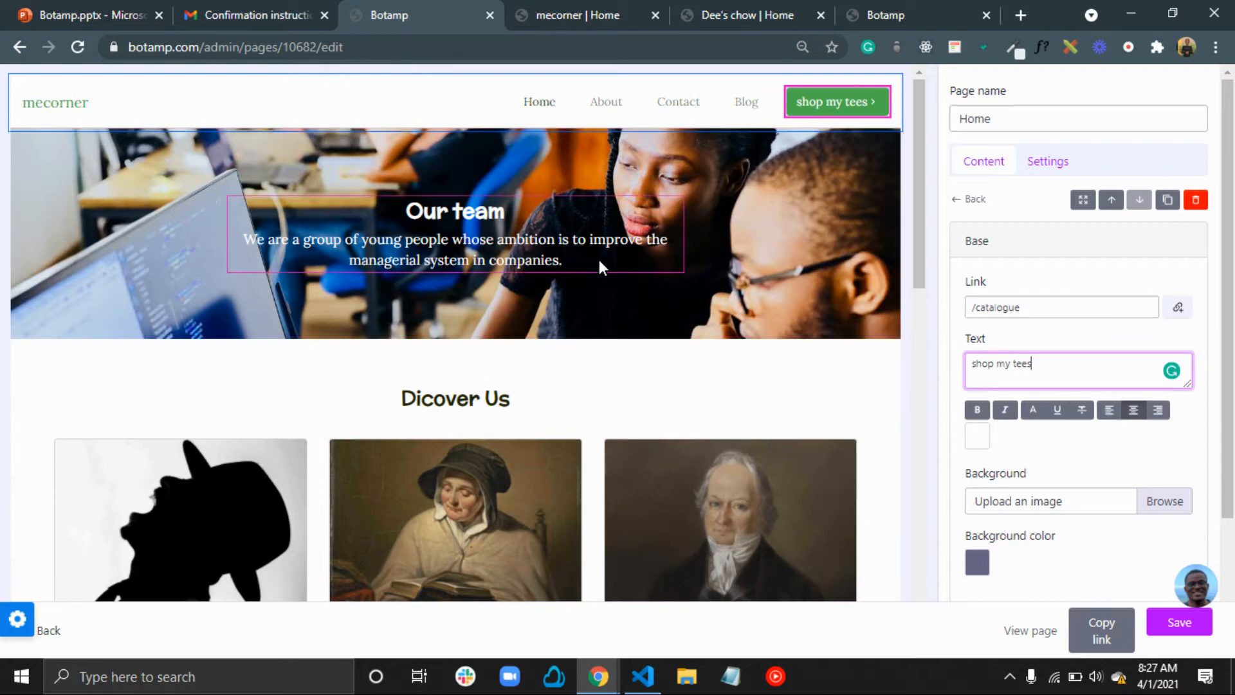
Select the Our team banner section and look through the page down to the team member cards
click(547, 191)
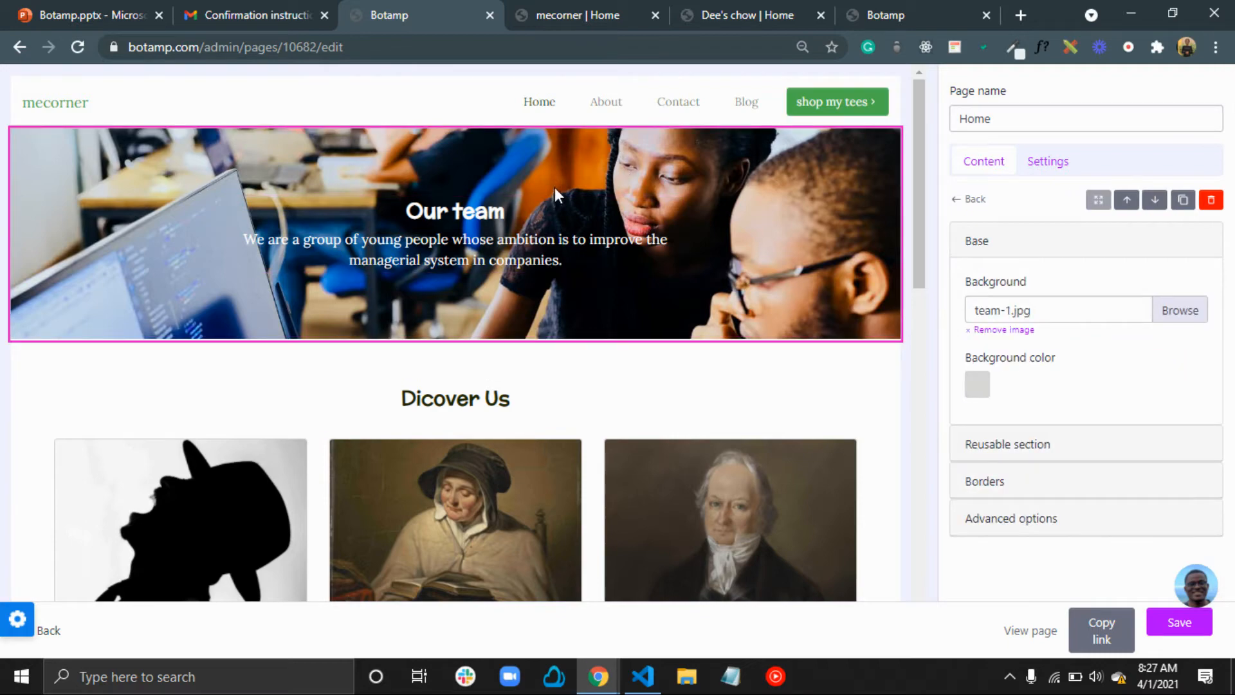
scroll(744, 424, down, 9)
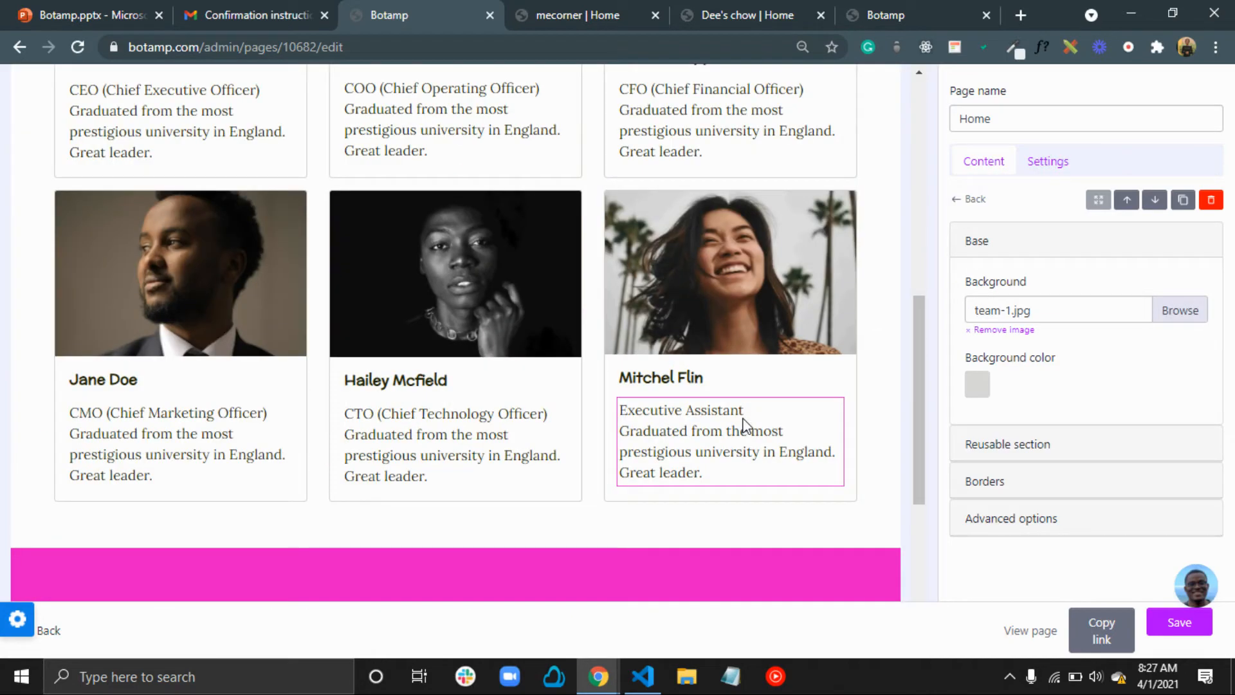
Leave the hero section's settings and save the Home page
scroll(920, 263, up, 9)
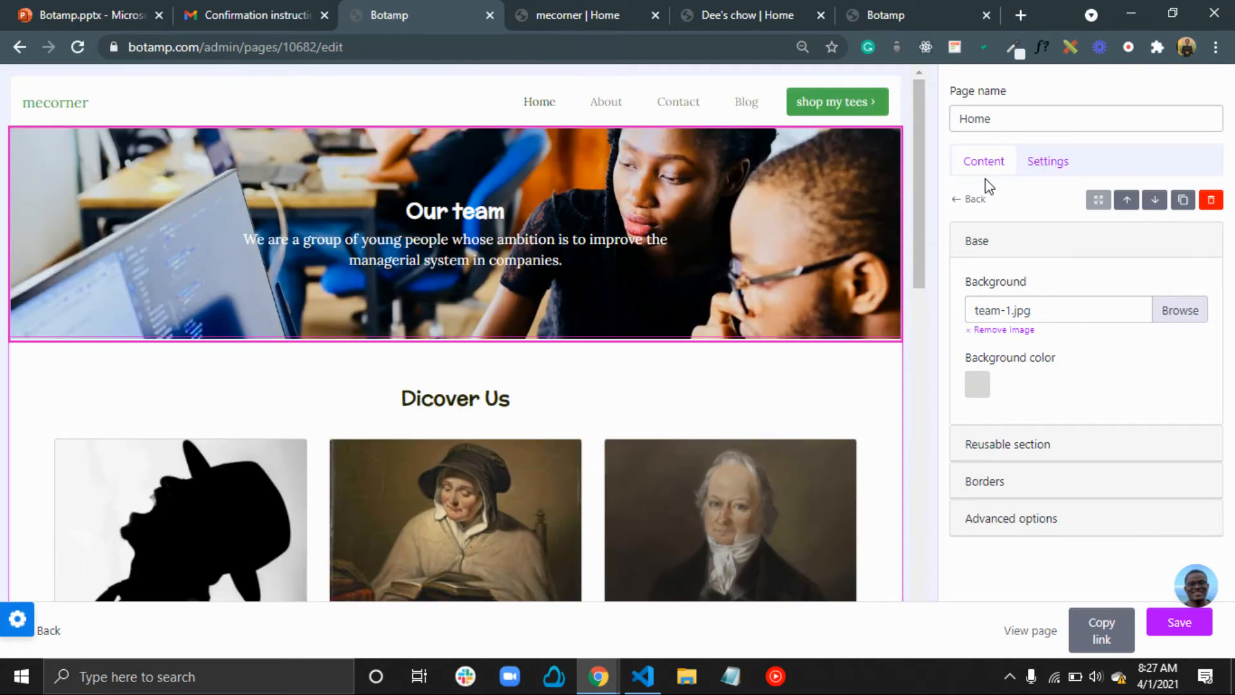
click(966, 199)
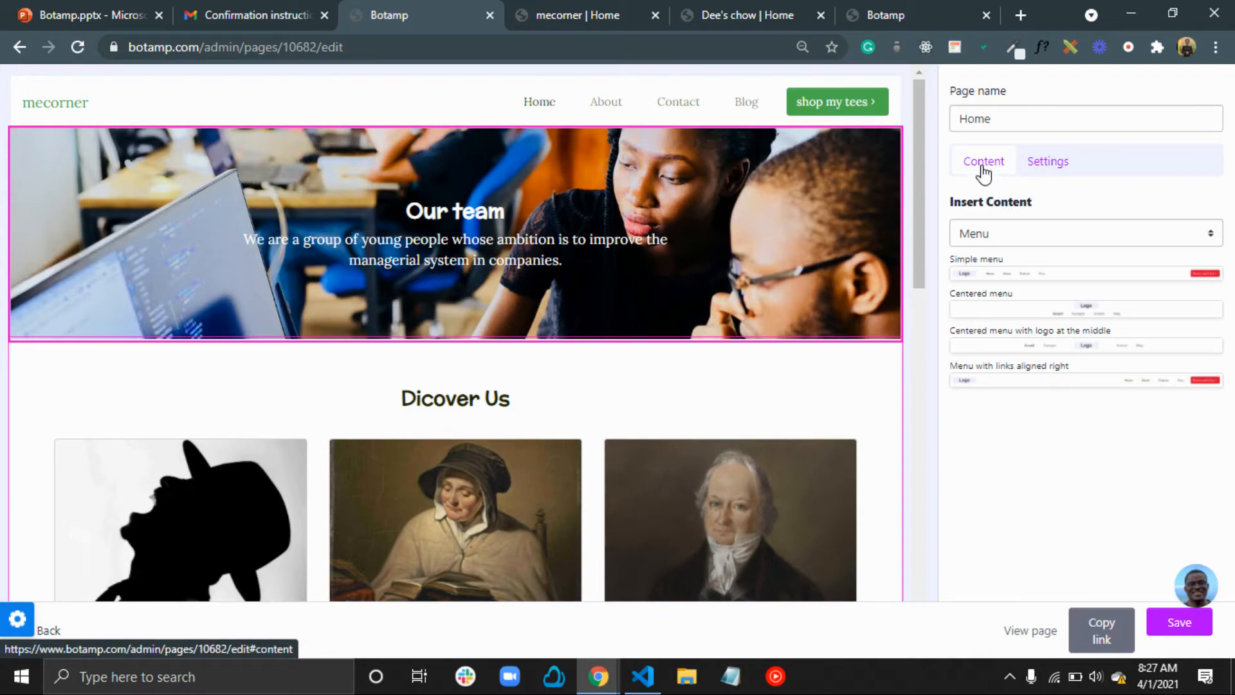
click(1053, 159)
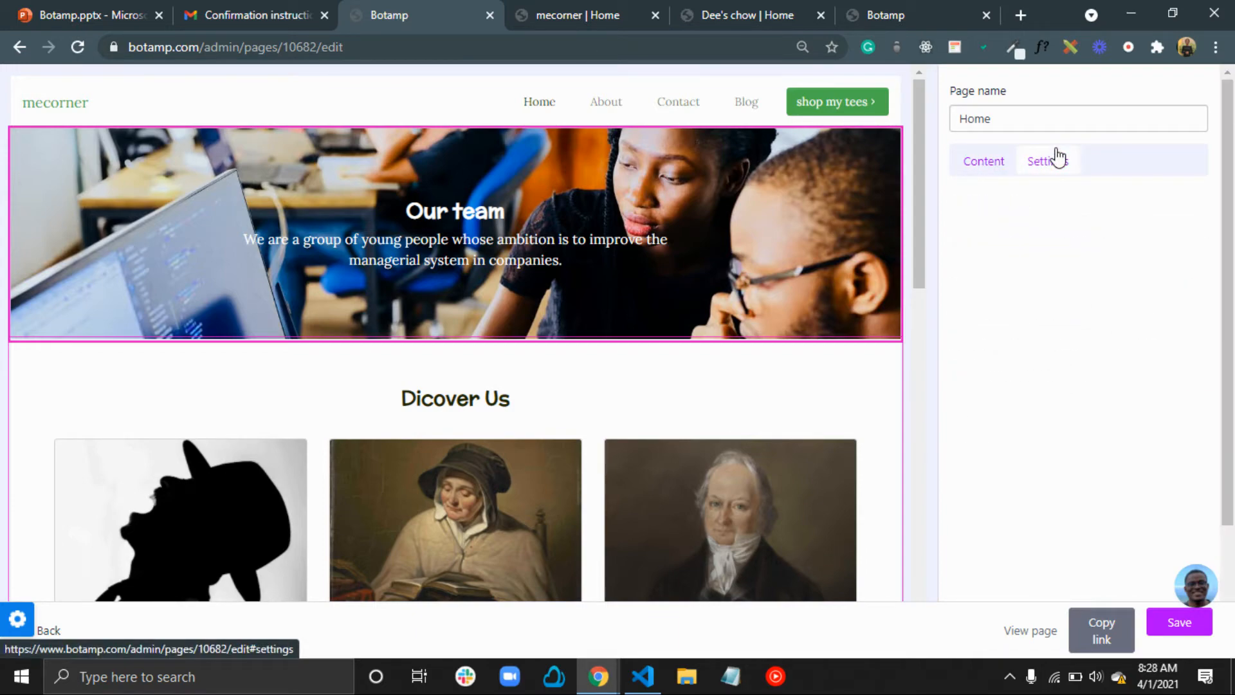
click(982, 173)
click(1178, 623)
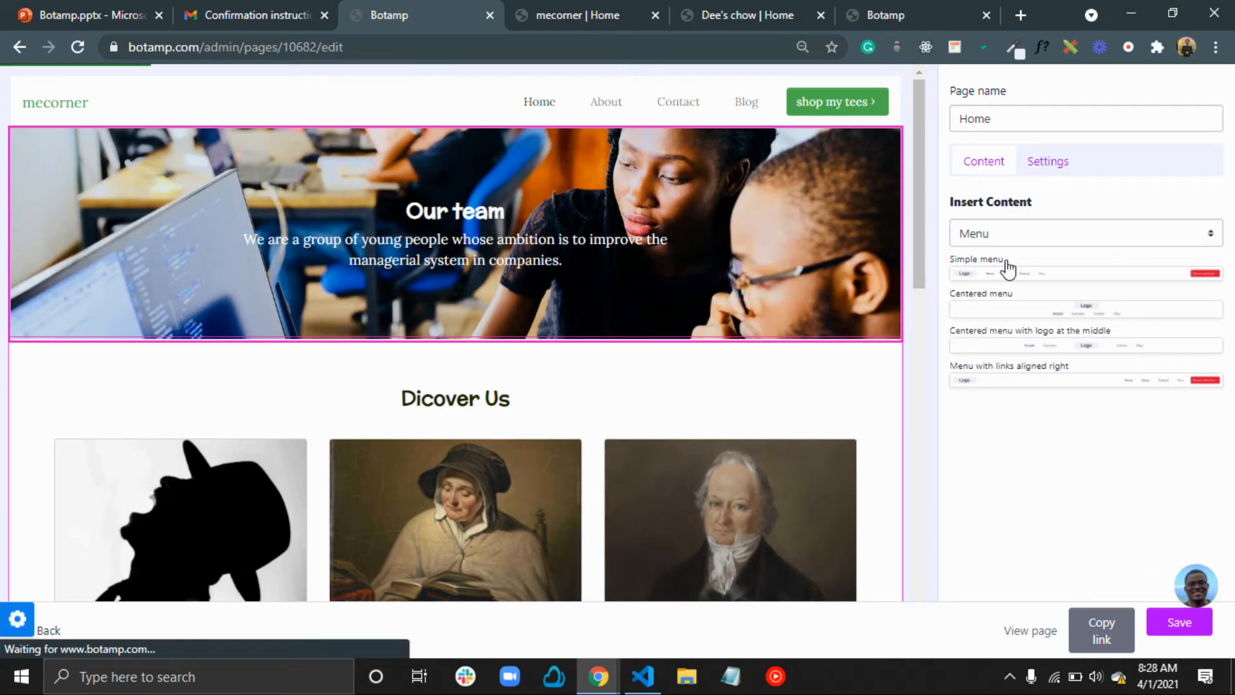
Browse the Content category of blocks and insert the "Text with left image" block into the page
click(1034, 239)
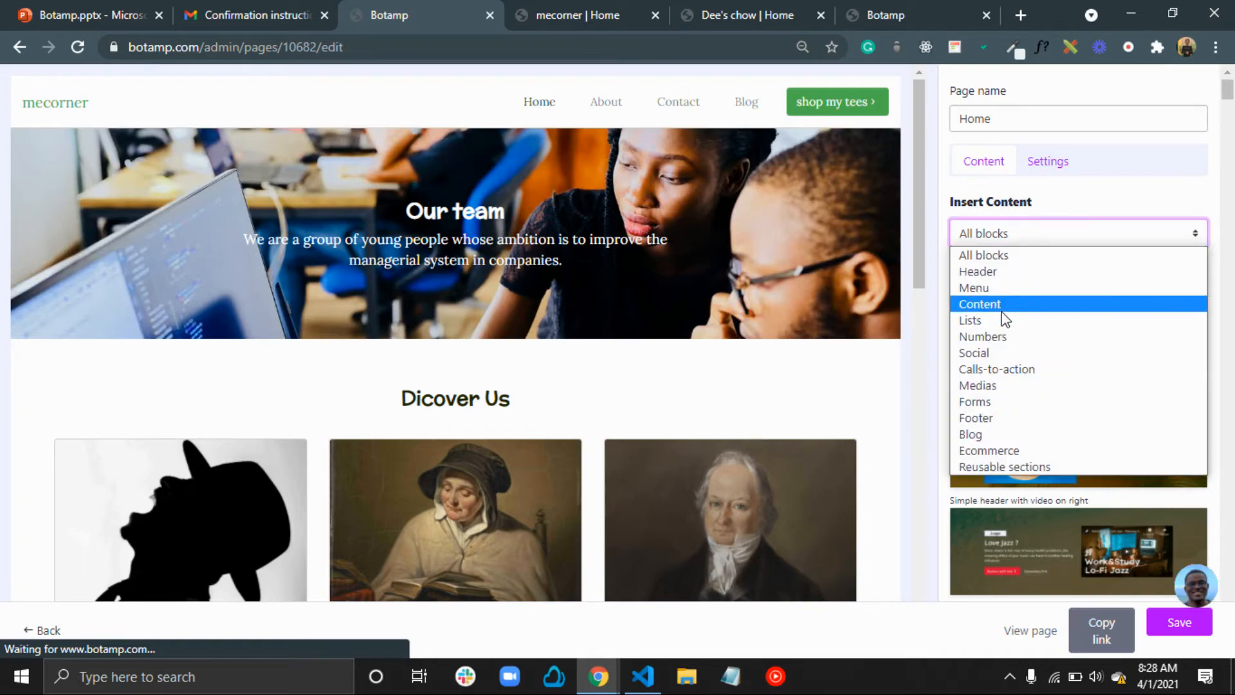
click(995, 312)
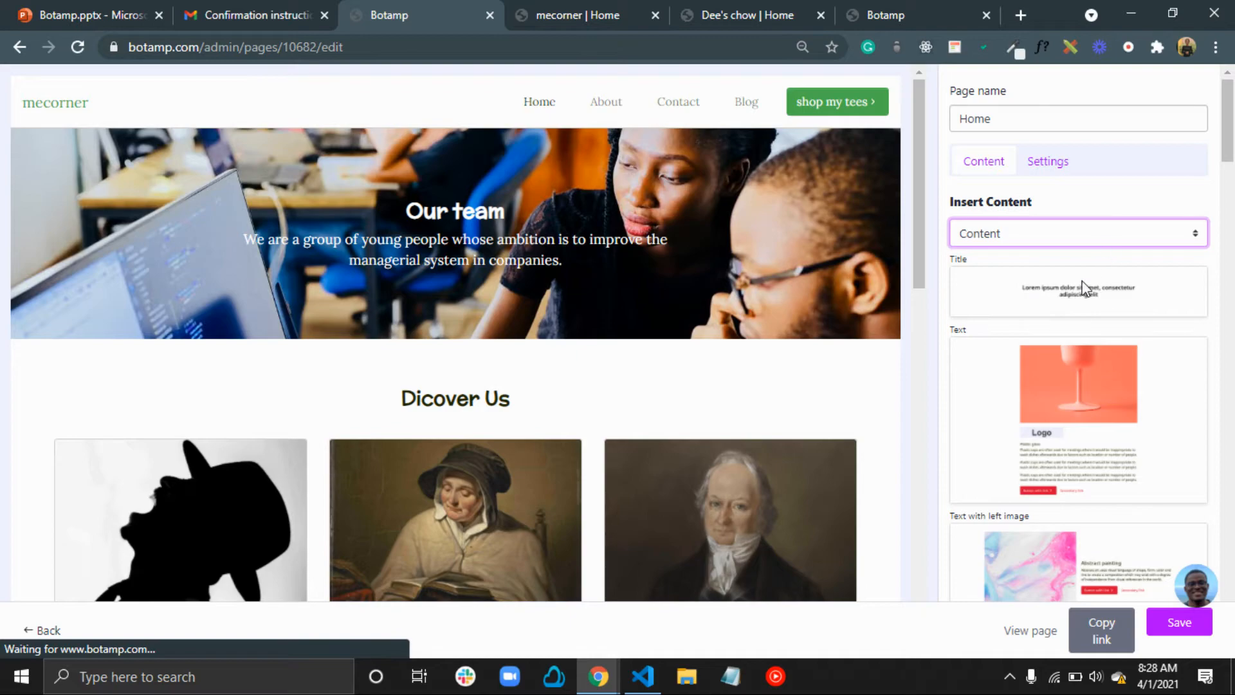
scroll(1060, 437, down, 15)
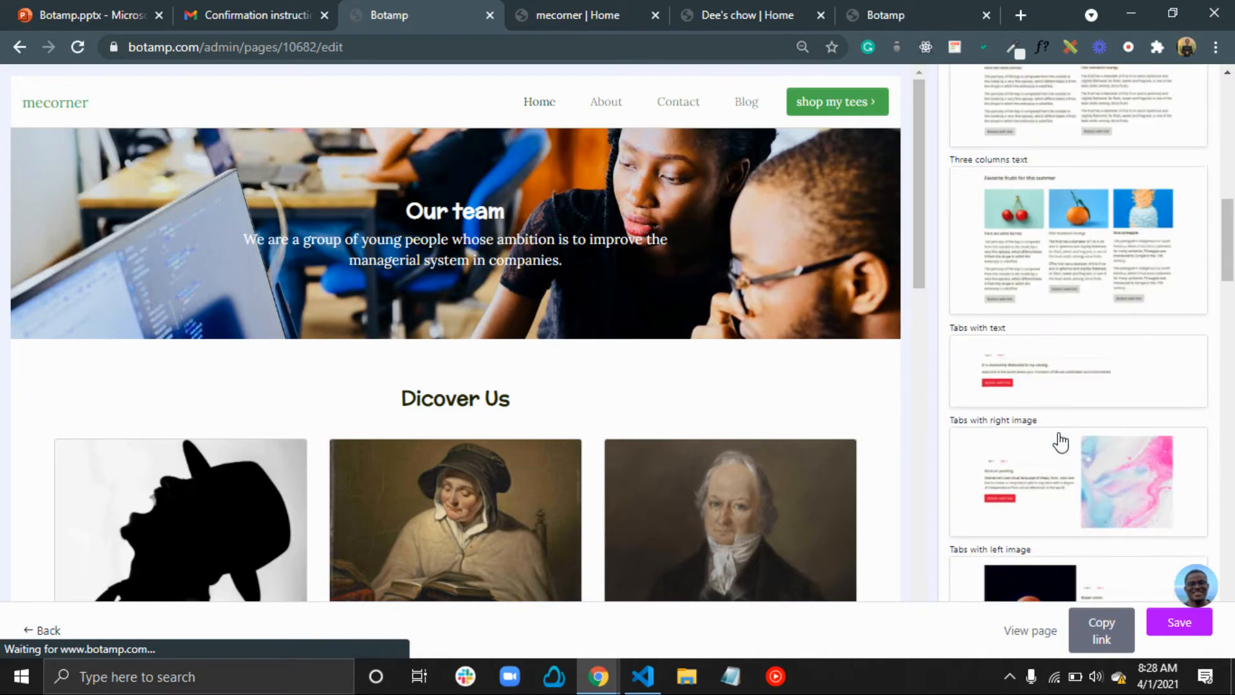
scroll(1060, 441, down, 6)
scroll(1060, 441, down, 8)
scroll(1060, 441, down, 10)
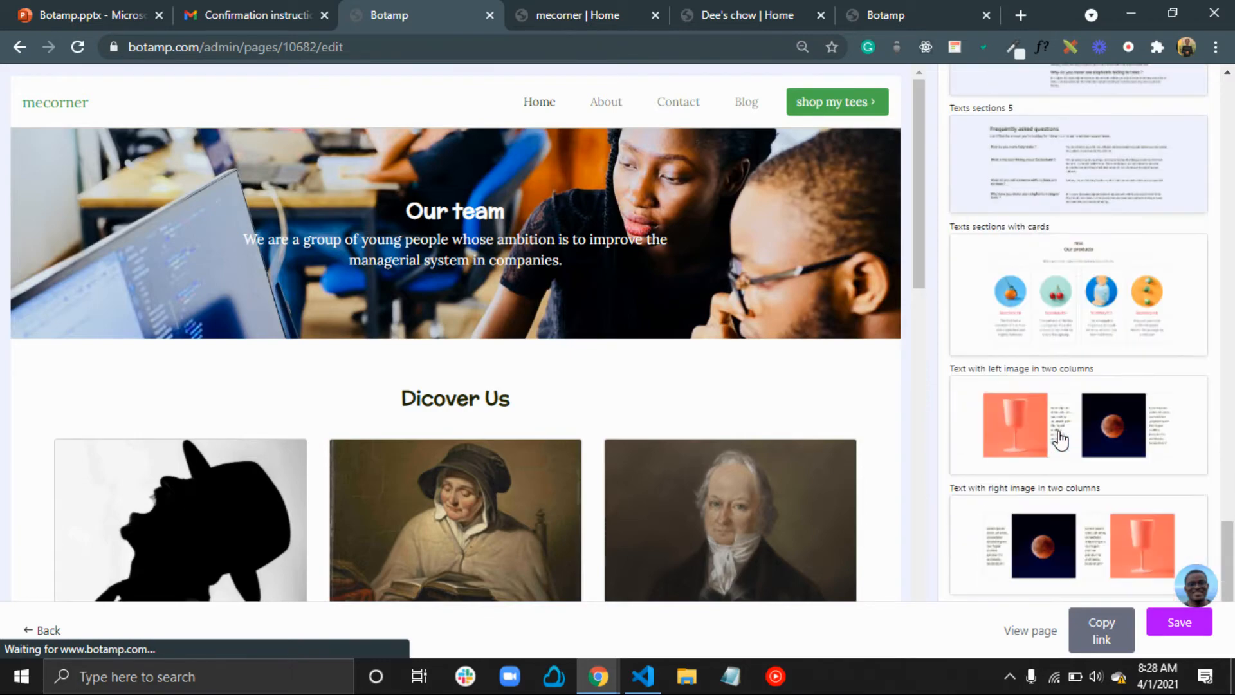
scroll(1060, 441, up, 20)
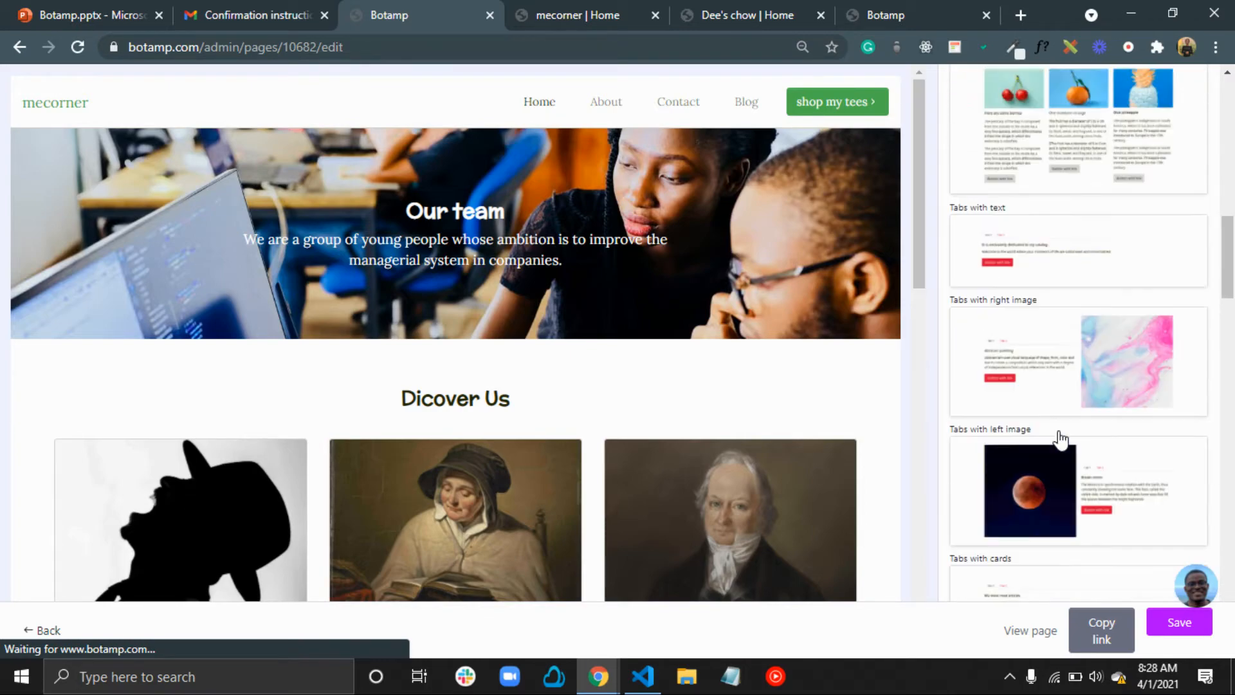
scroll(1060, 441, up, 10)
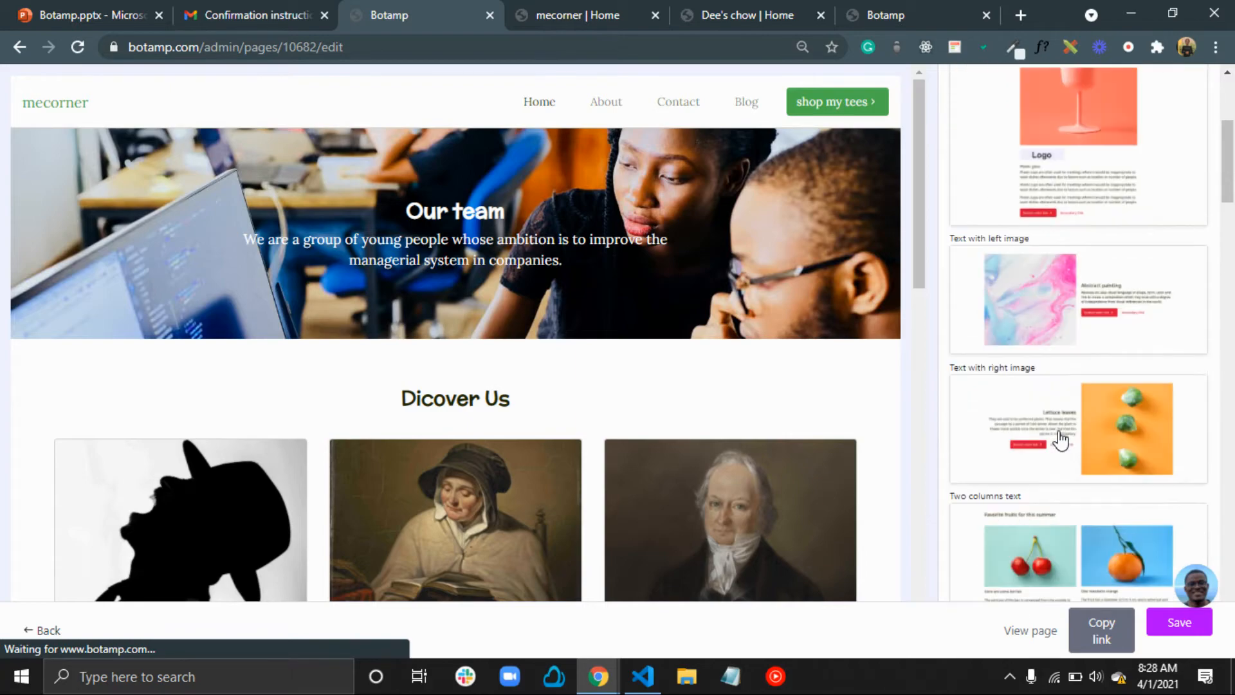
scroll(1017, 300, up, 5)
scroll(1106, 351, down, 5)
click(1046, 321)
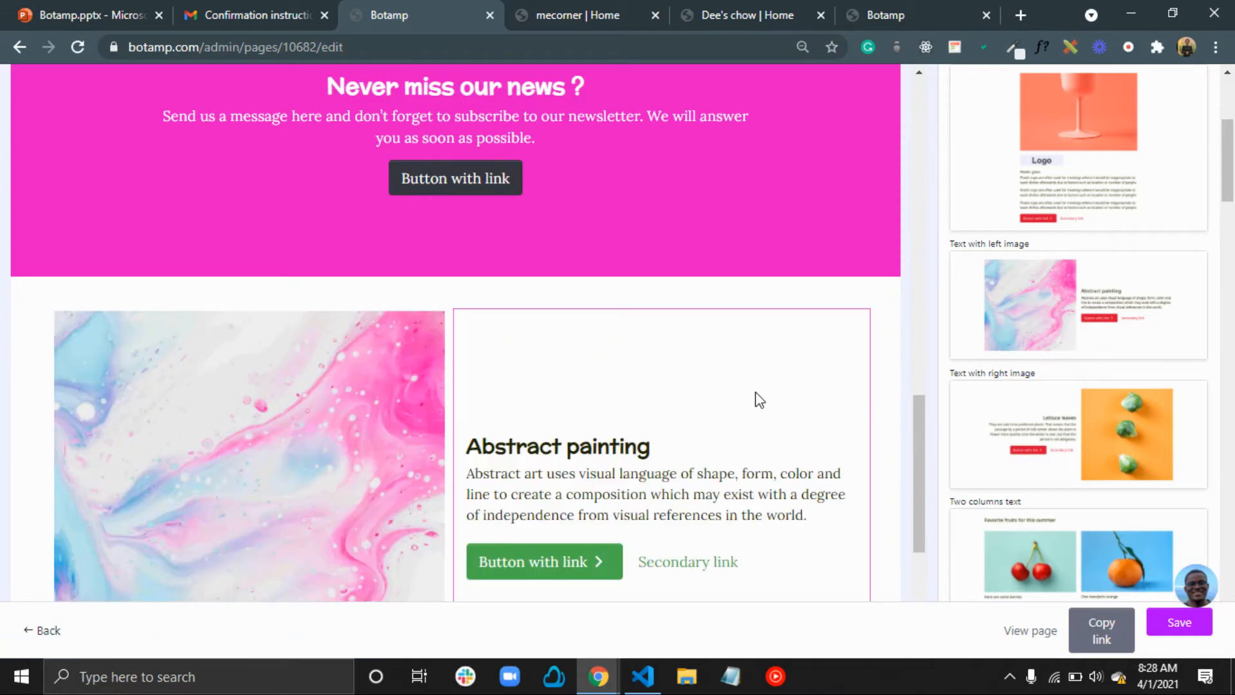
Move the new Abstract painting section up until it sits directly below the site menu
click(791, 301)
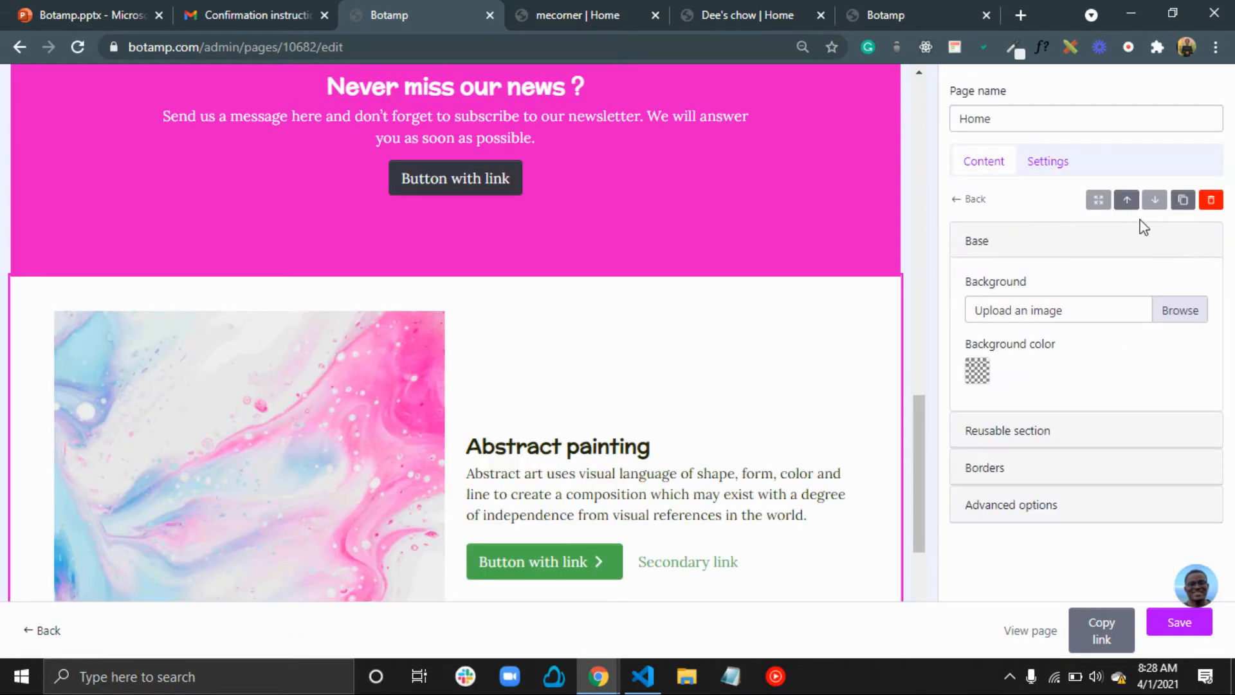
click(1125, 203)
click(1126, 204)
click(1124, 206)
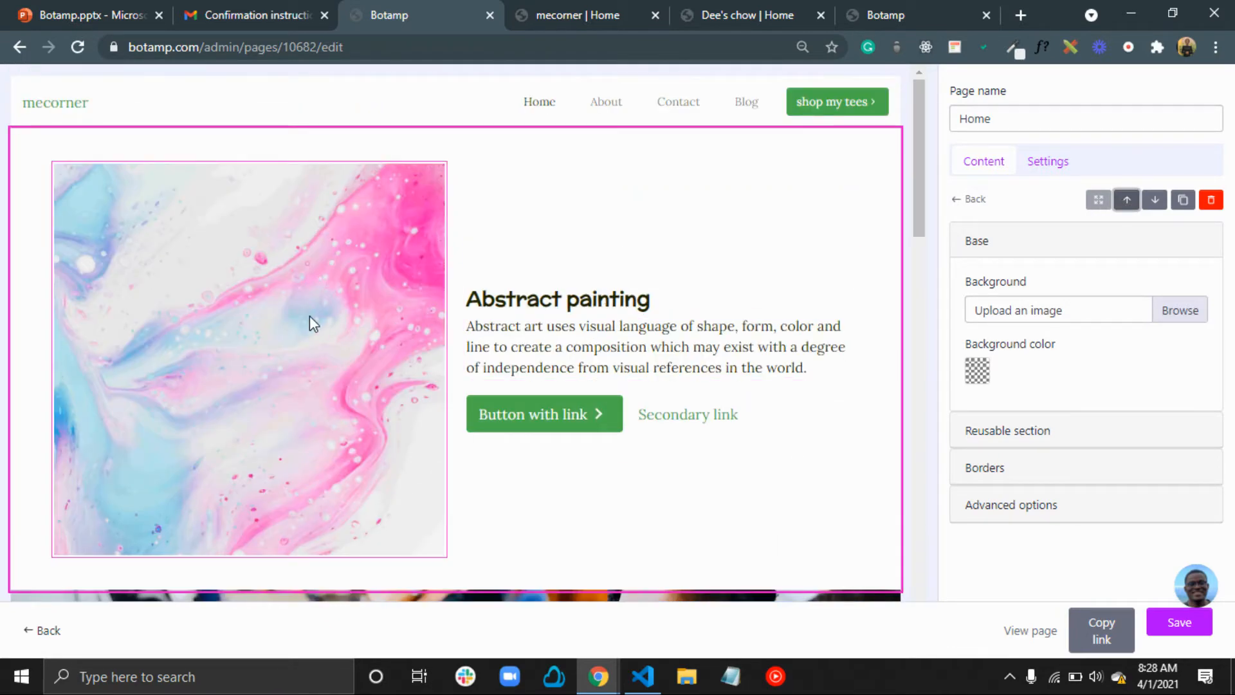
Replace the abstract painting image with su2pWgdSGXDu_1280x1280_KaMXZQjO.jpg from the Beyoncé_files folder in Pictures
click(310, 315)
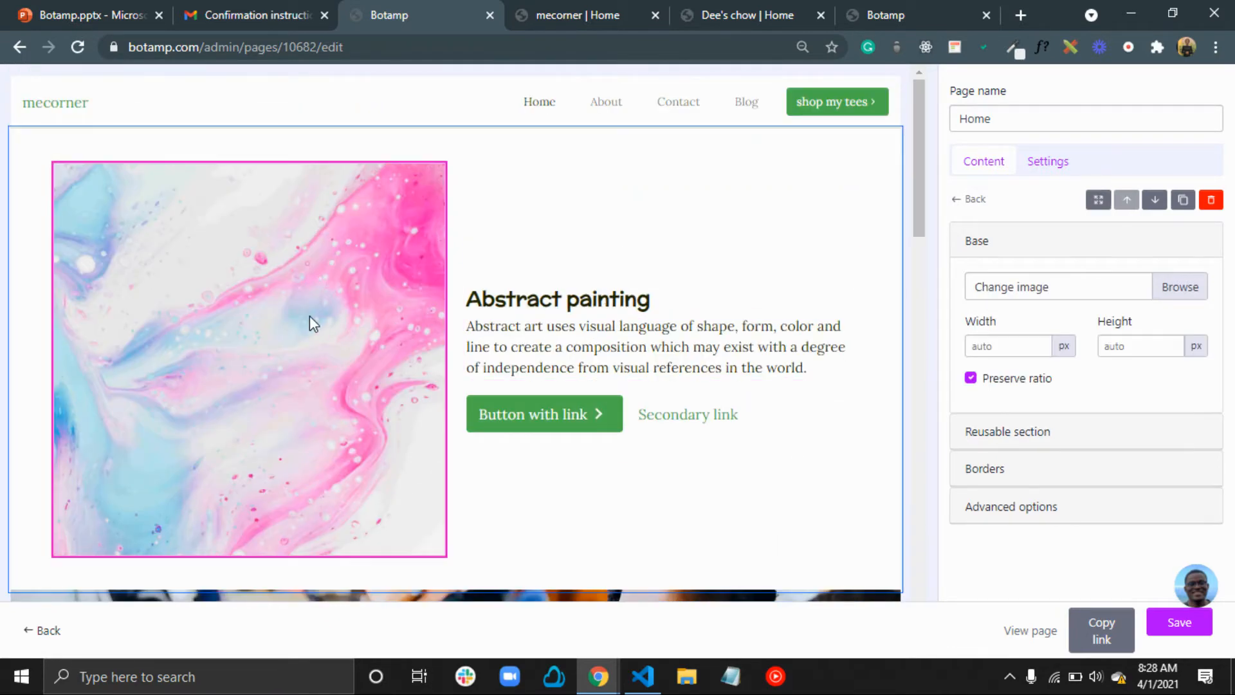
click(1194, 285)
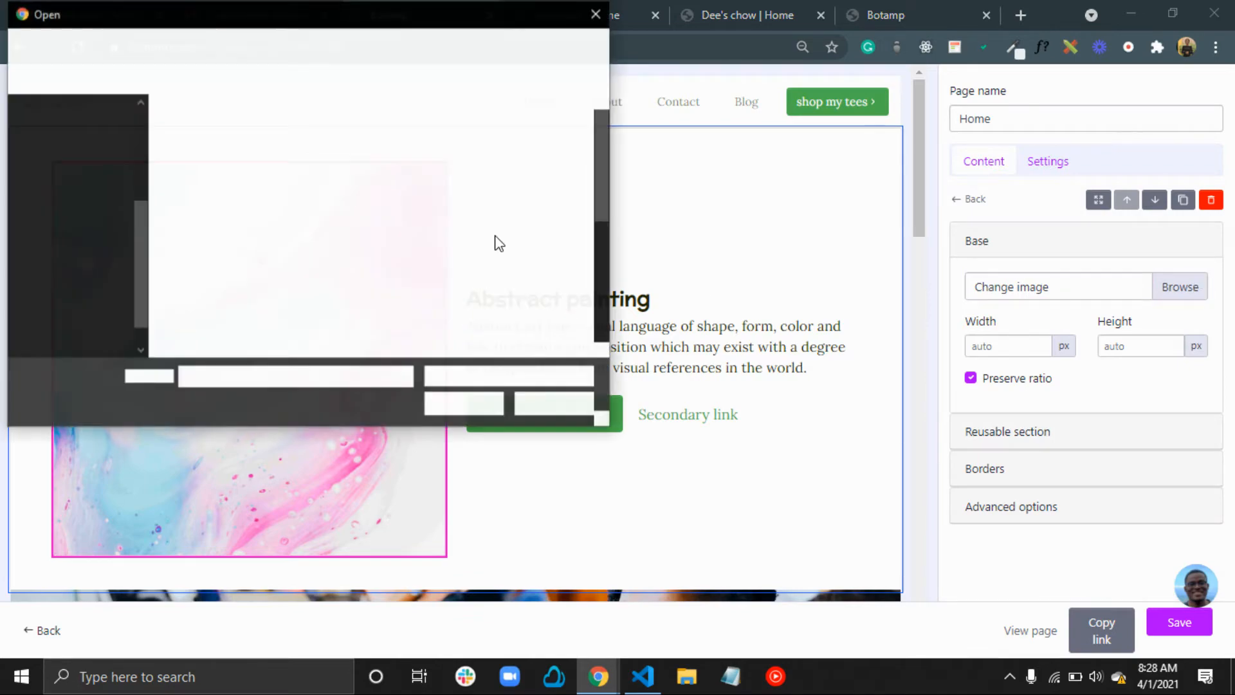
scroll(345, 251, down, 4)
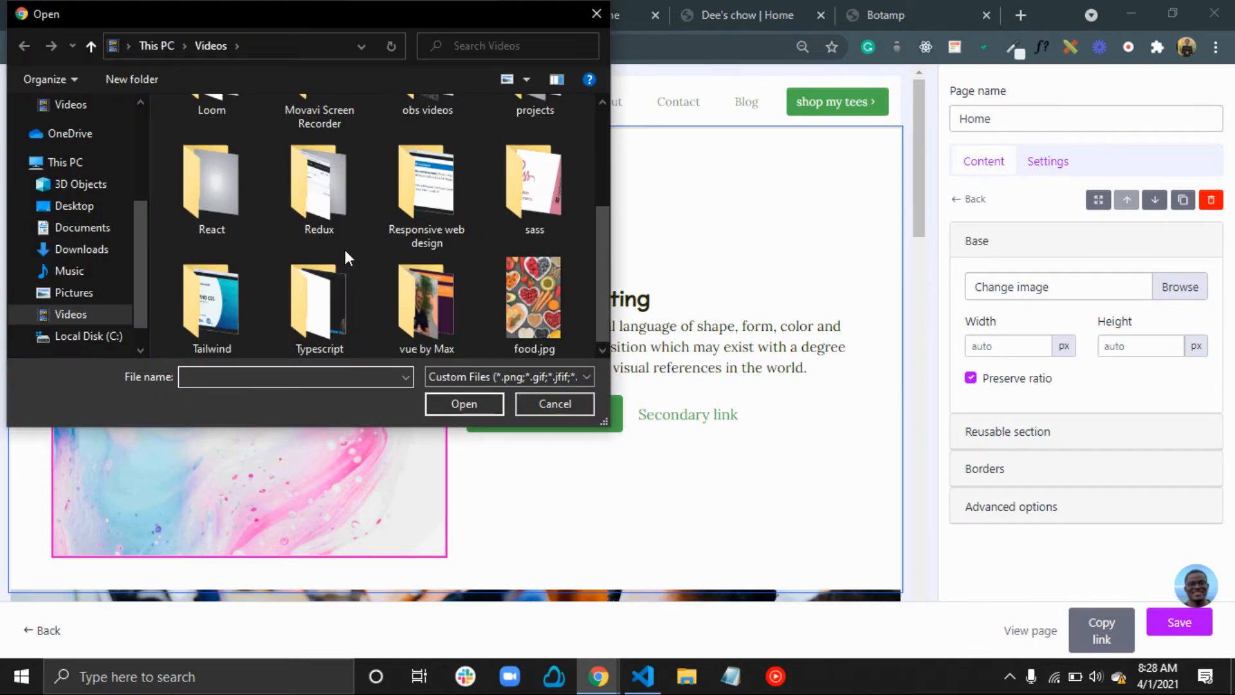
scroll(392, 269, up, 3)
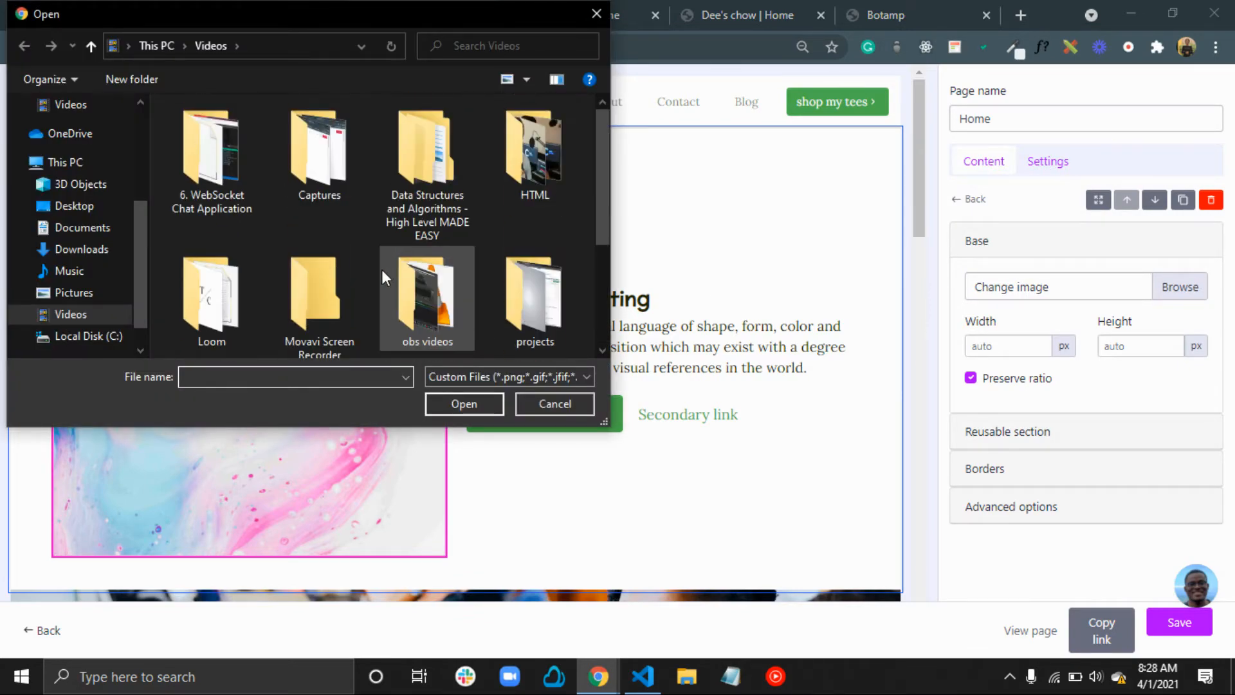
click(85, 297)
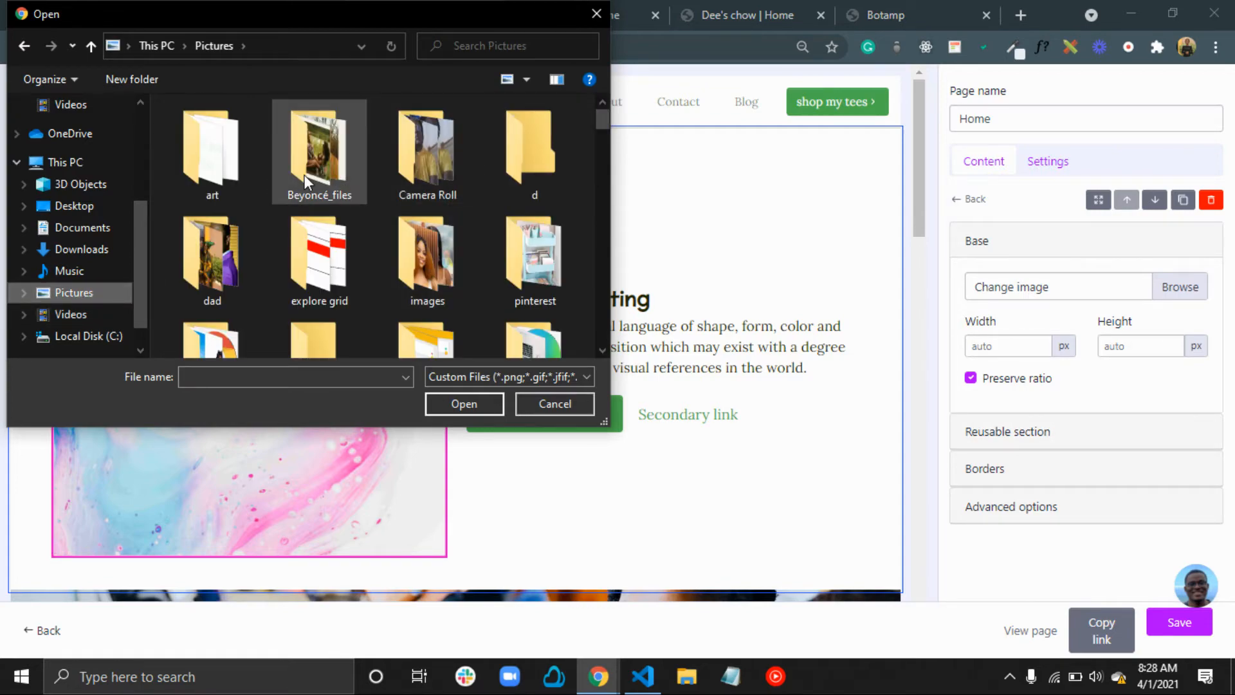
double_click(304, 175)
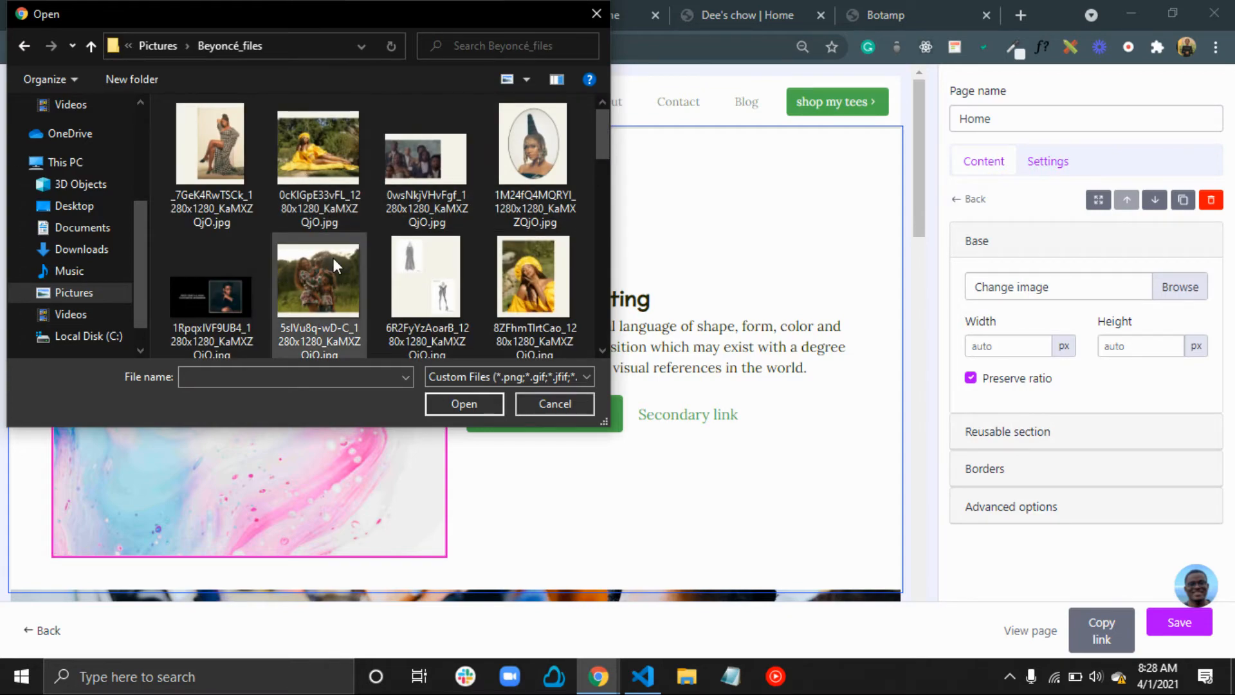
scroll(329, 276, down, 5)
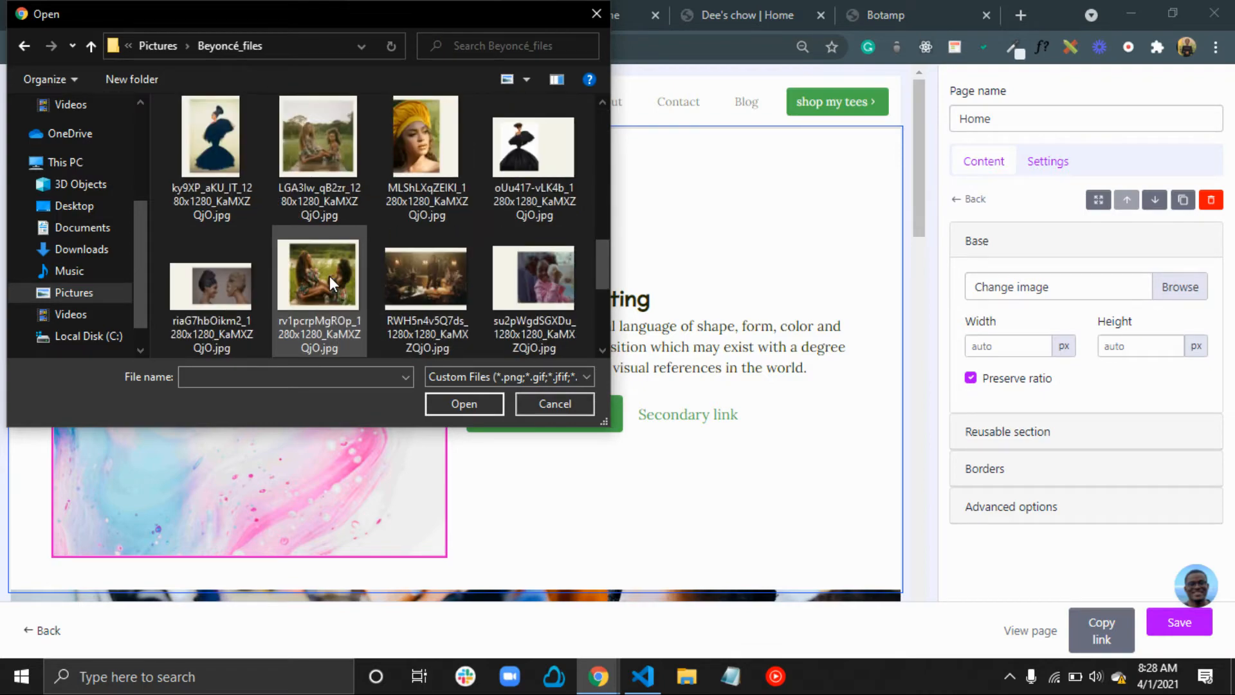
click(412, 141)
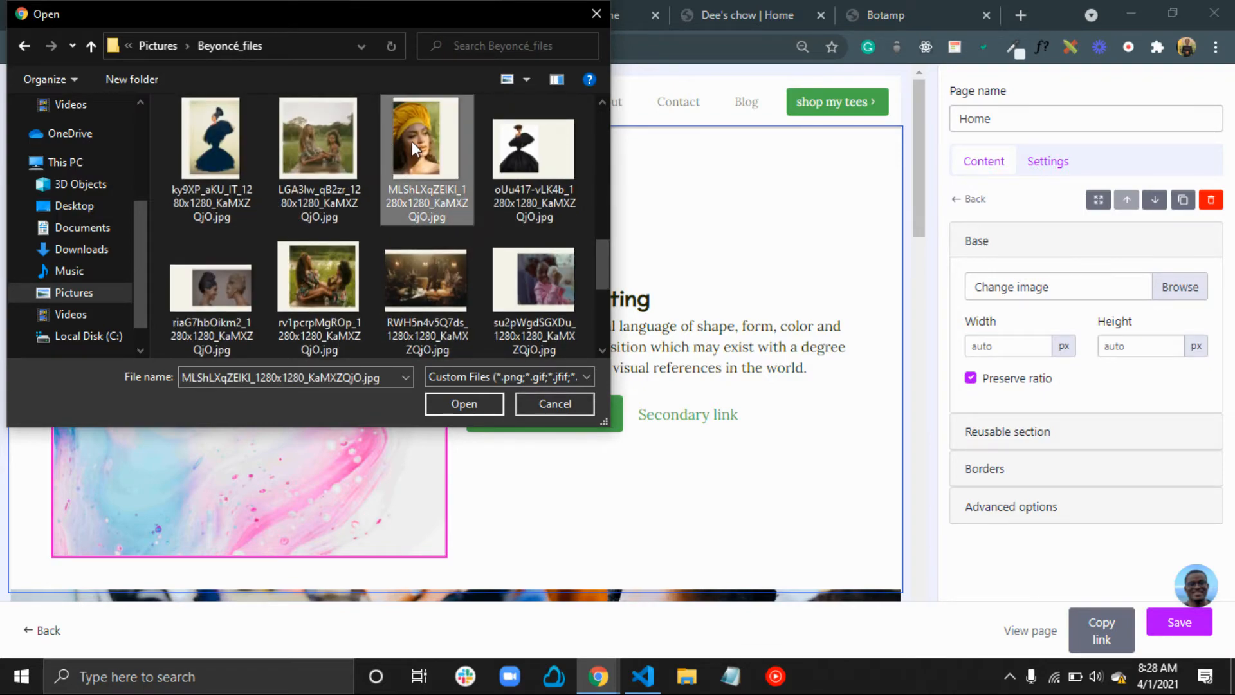
click(536, 288)
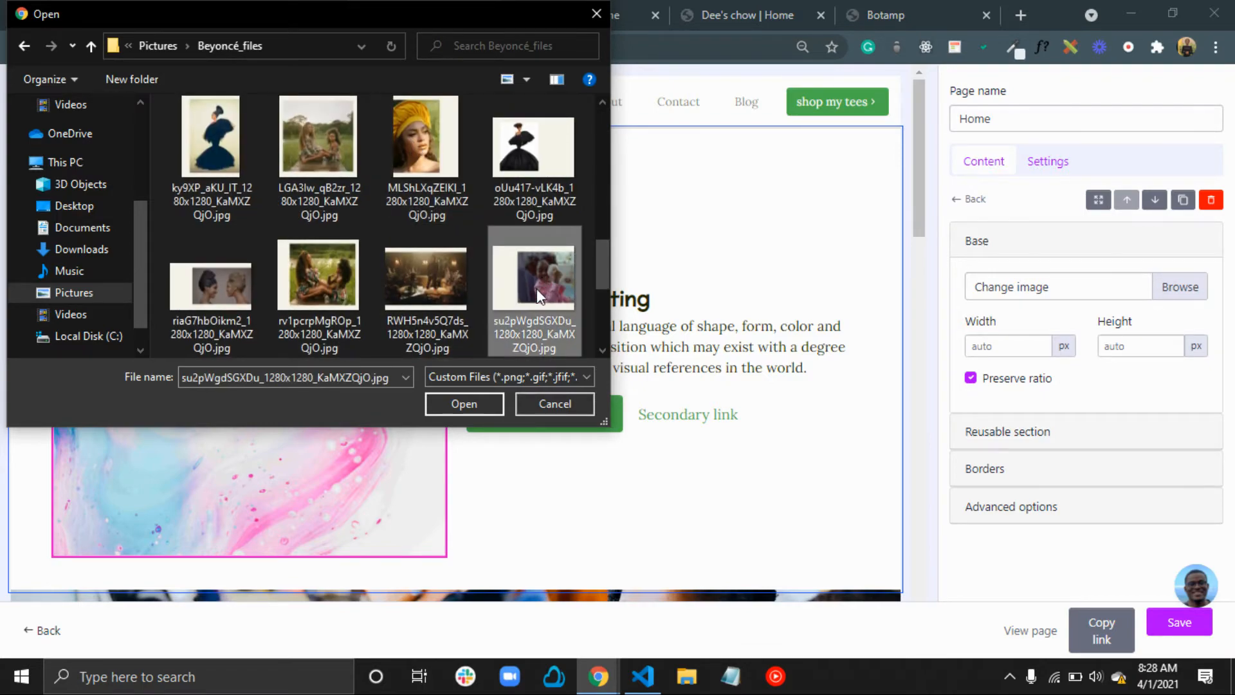
click(470, 401)
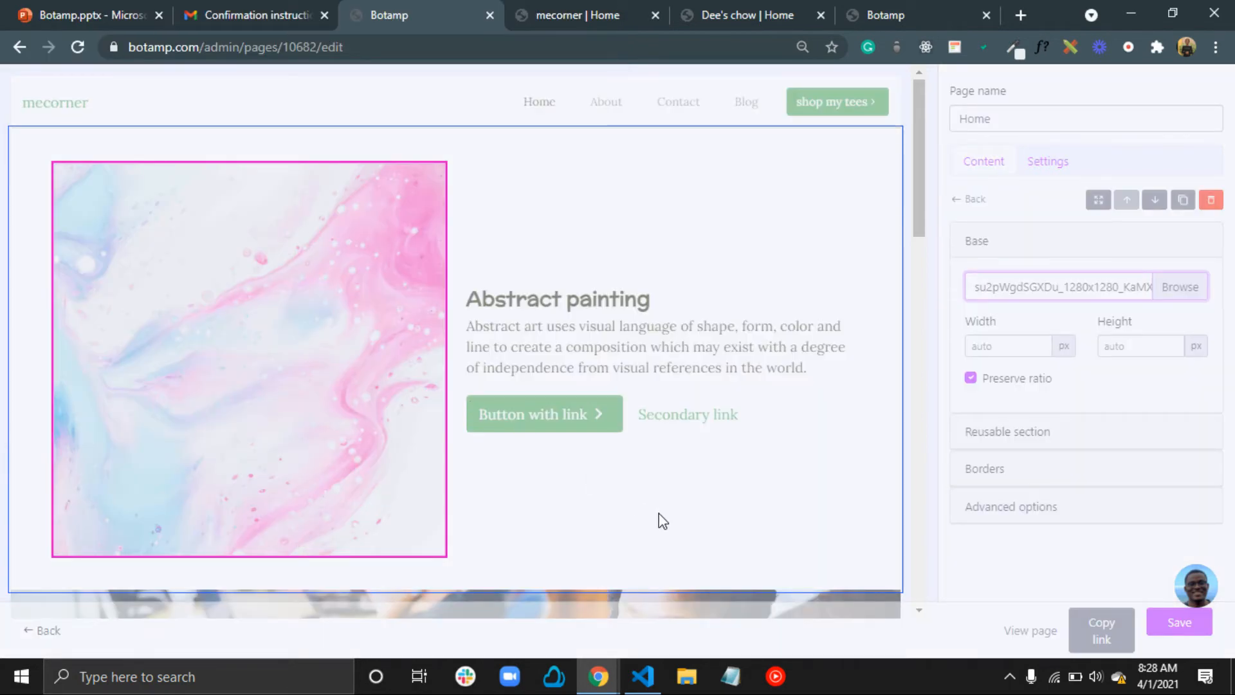
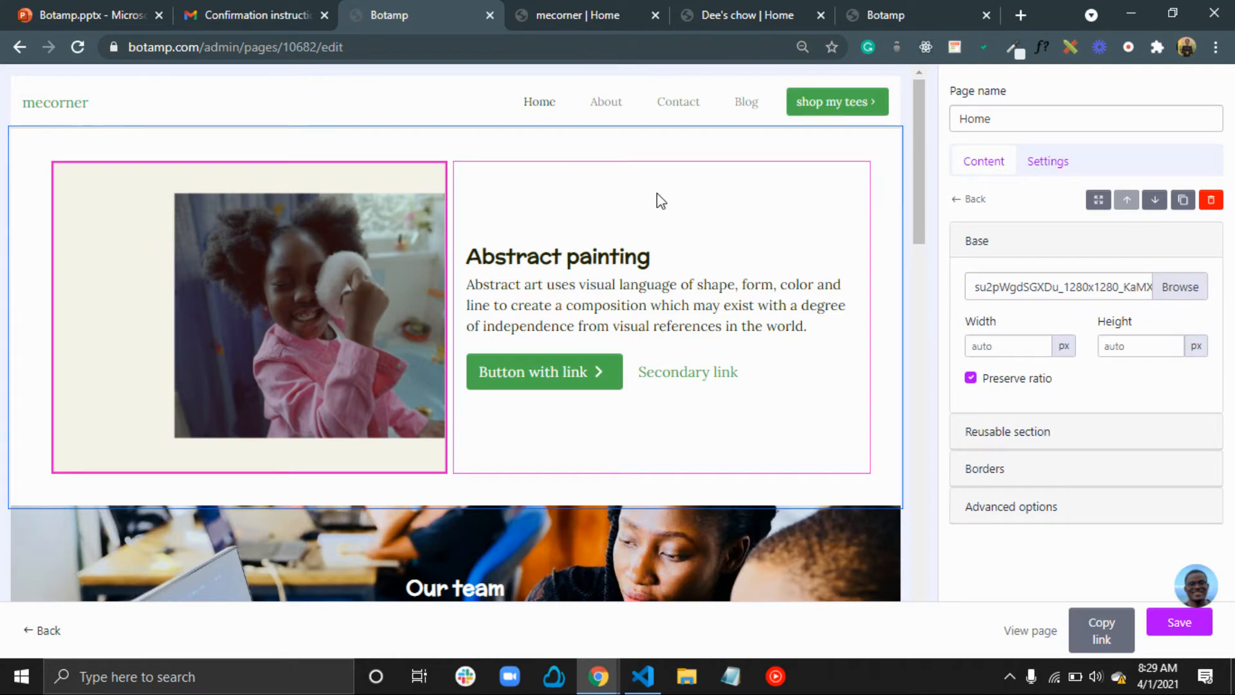
Change the section's image to jm6AFojPtQvf_1280x1280_KaMXZQjO.jpg from the Beyoncé_files folder and check how it fits
click(1195, 293)
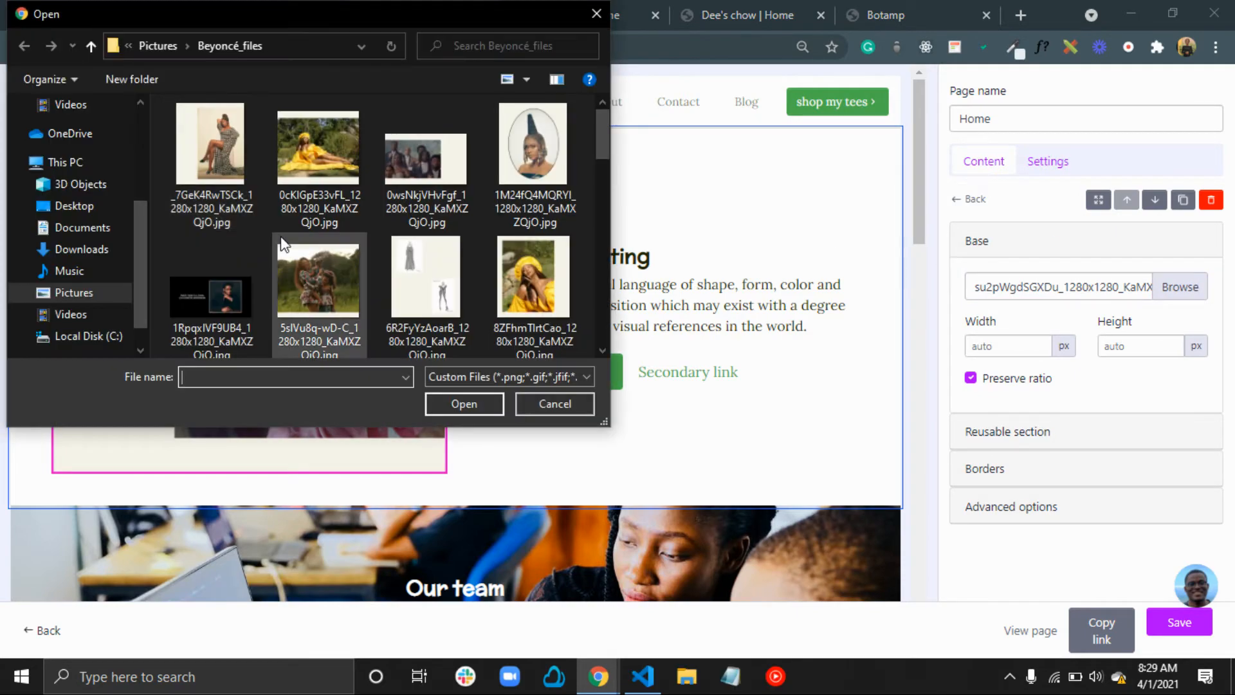
scroll(281, 240, down, 5)
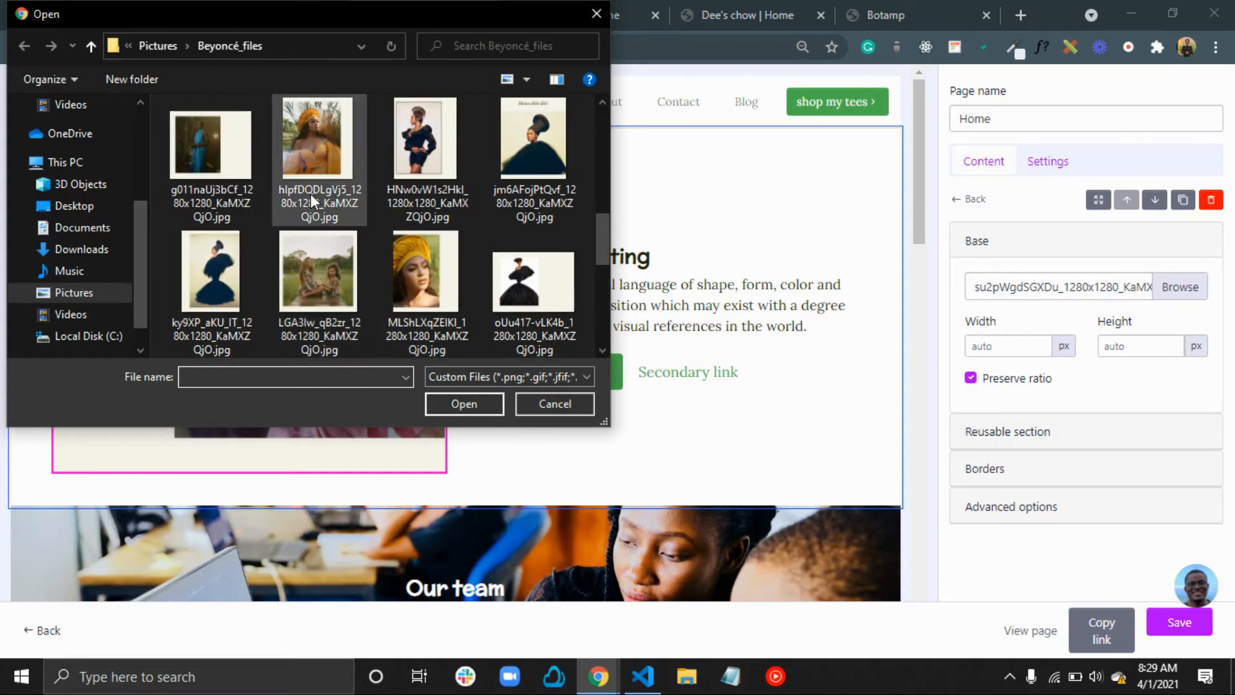
click(318, 158)
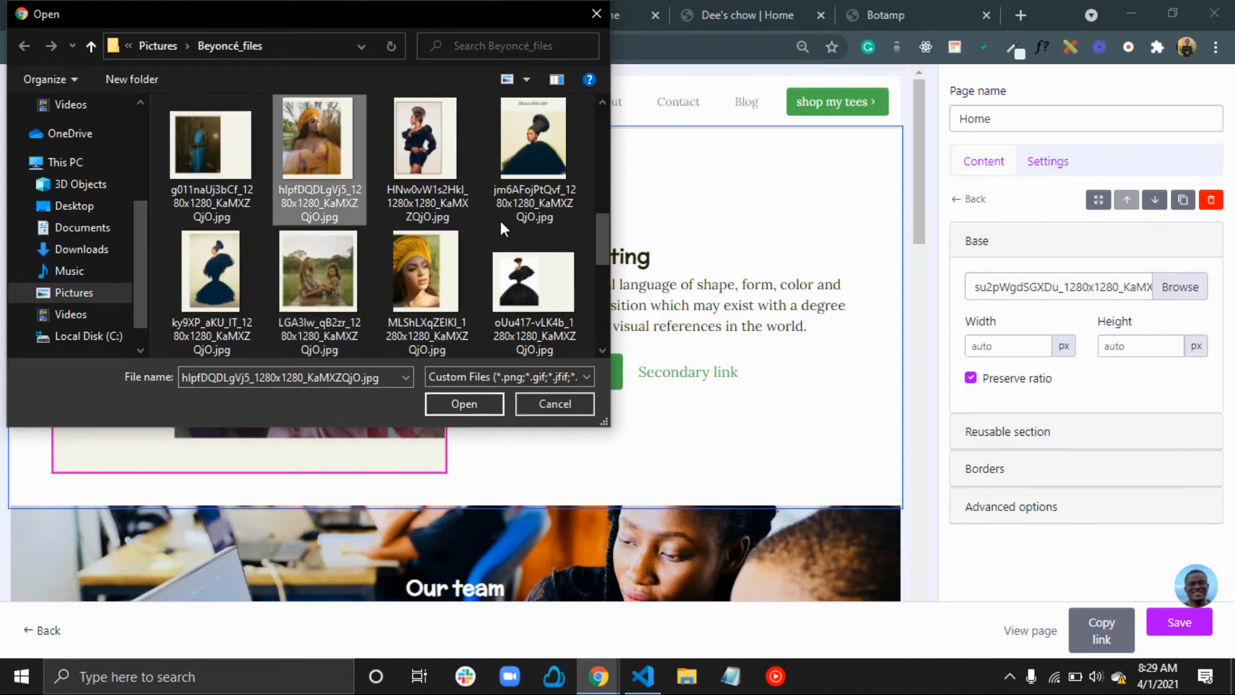
click(535, 169)
click(458, 403)
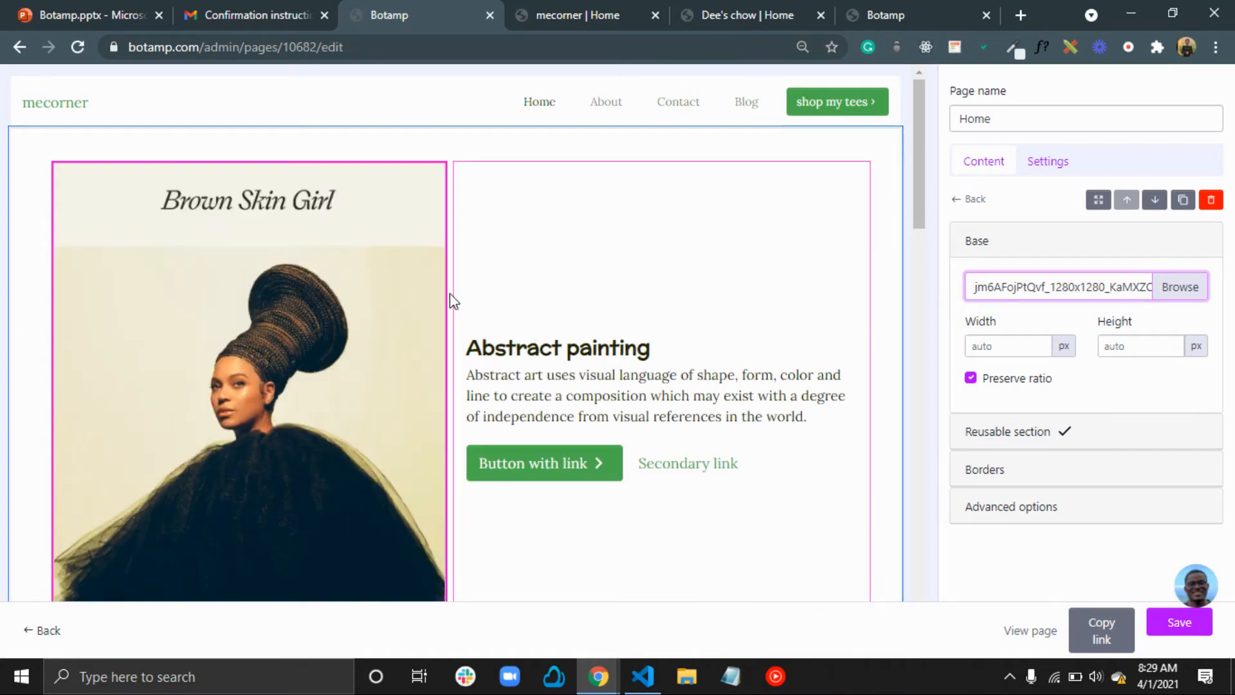
scroll(426, 307, down, 5)
scroll(428, 312, up, 4)
scroll(263, 238, up, 2)
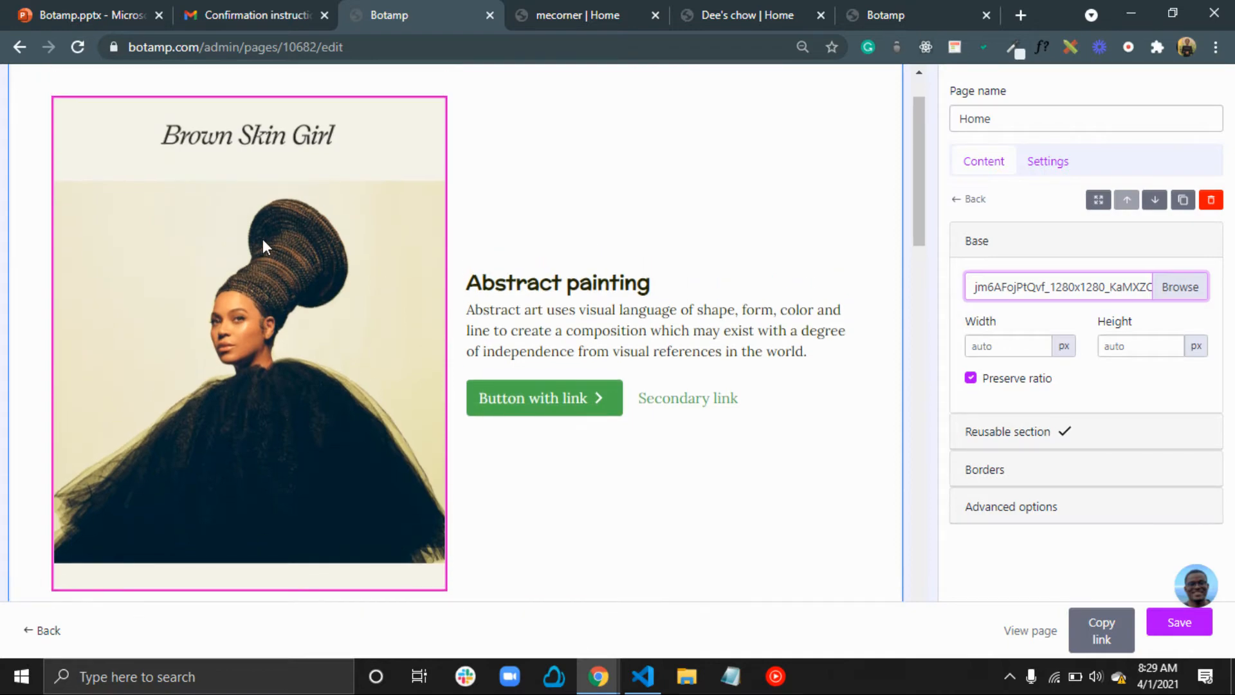
Replace the "Abstract painting" heading with "Welcome to my corner on the internet"
click(623, 348)
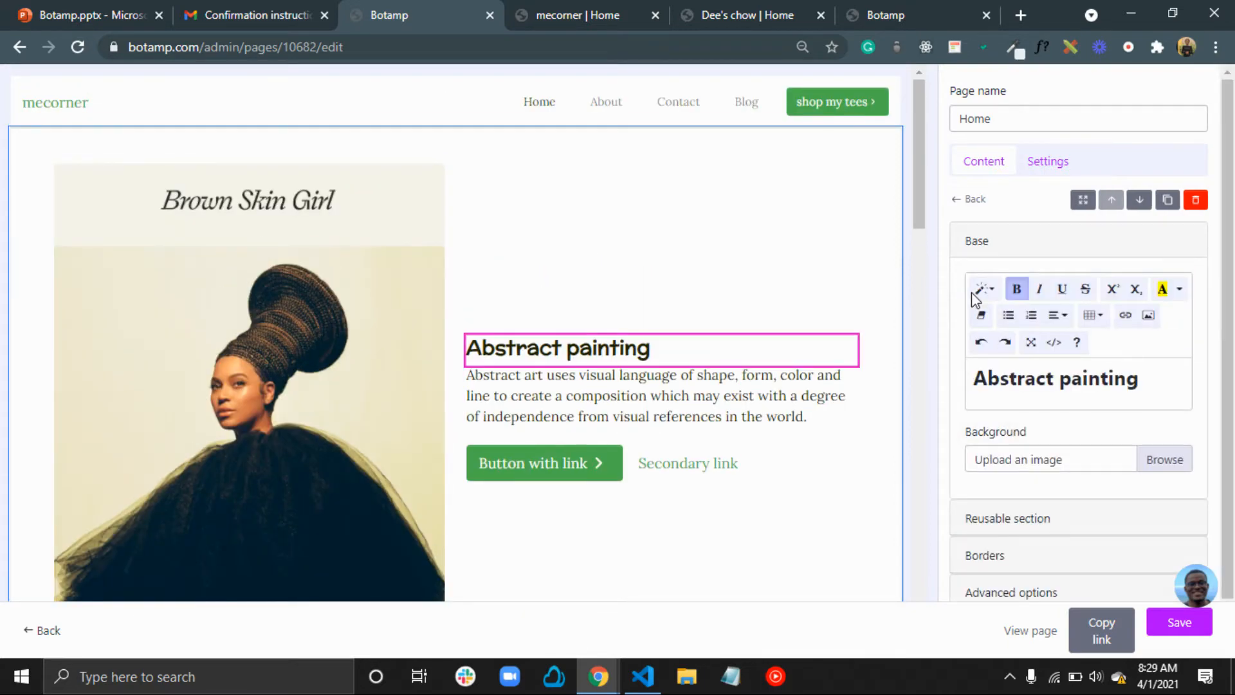
drag(1133, 381, 972, 385)
text(We)
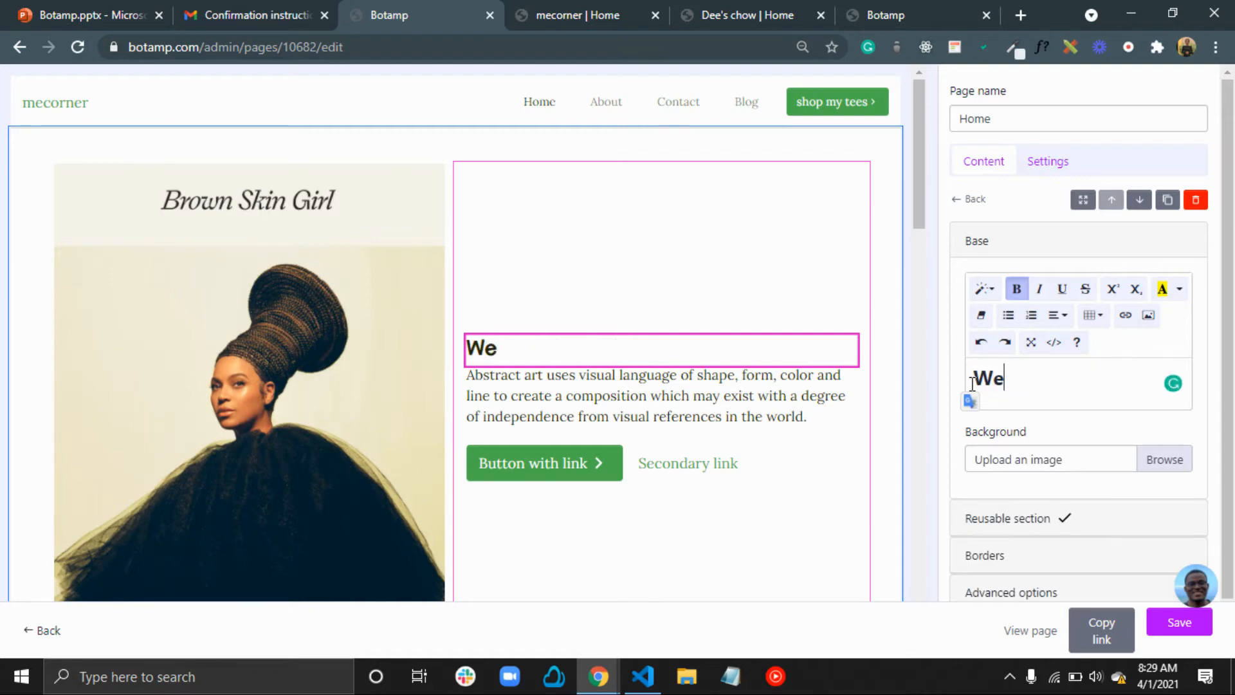
text(lcome to m)
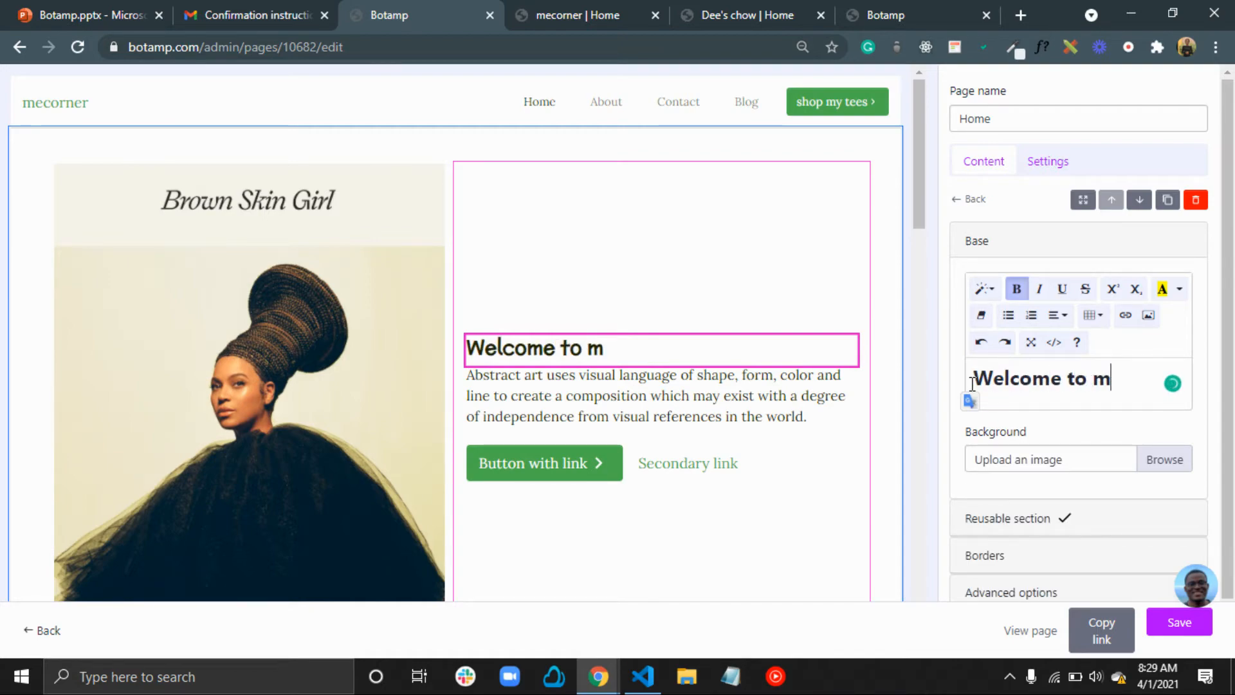
text(y littile)
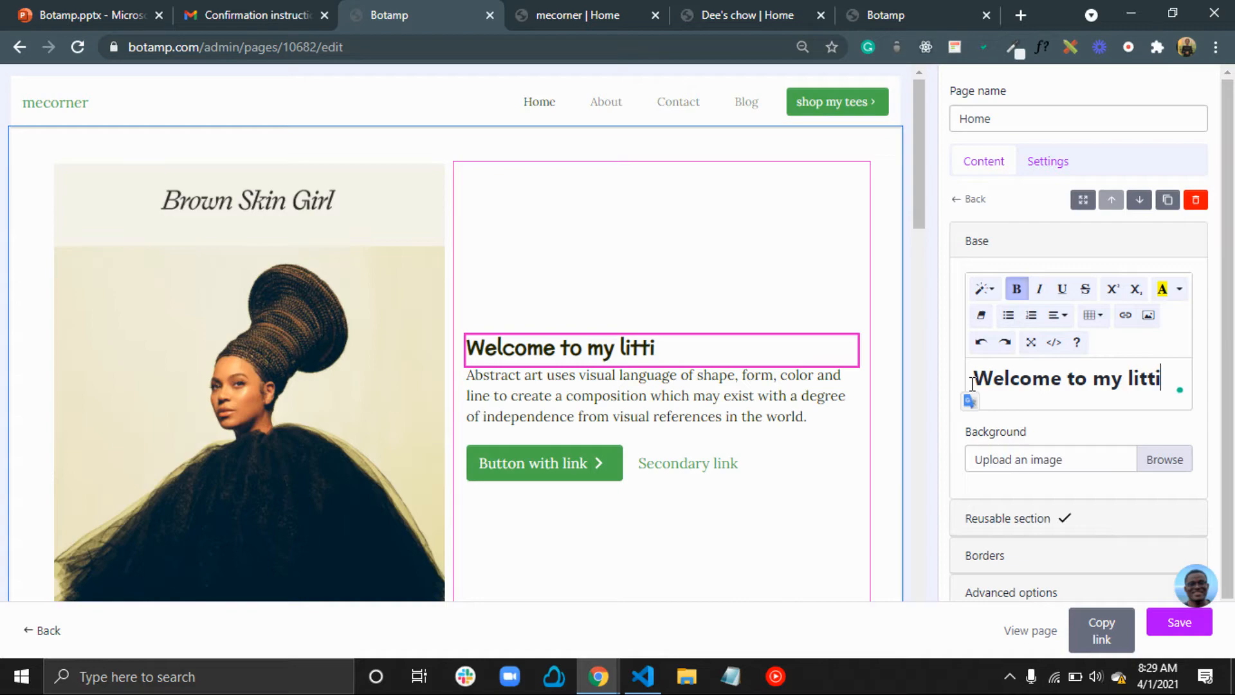
key(BackSpace)
key(BackSpace)
key(BackSpace)
text(tle)
key(BackSpace)
key(BackSpace)
key(BackSpace)
key(BackSpace)
key(BackSpace)
key(BackSpace)
text(c)
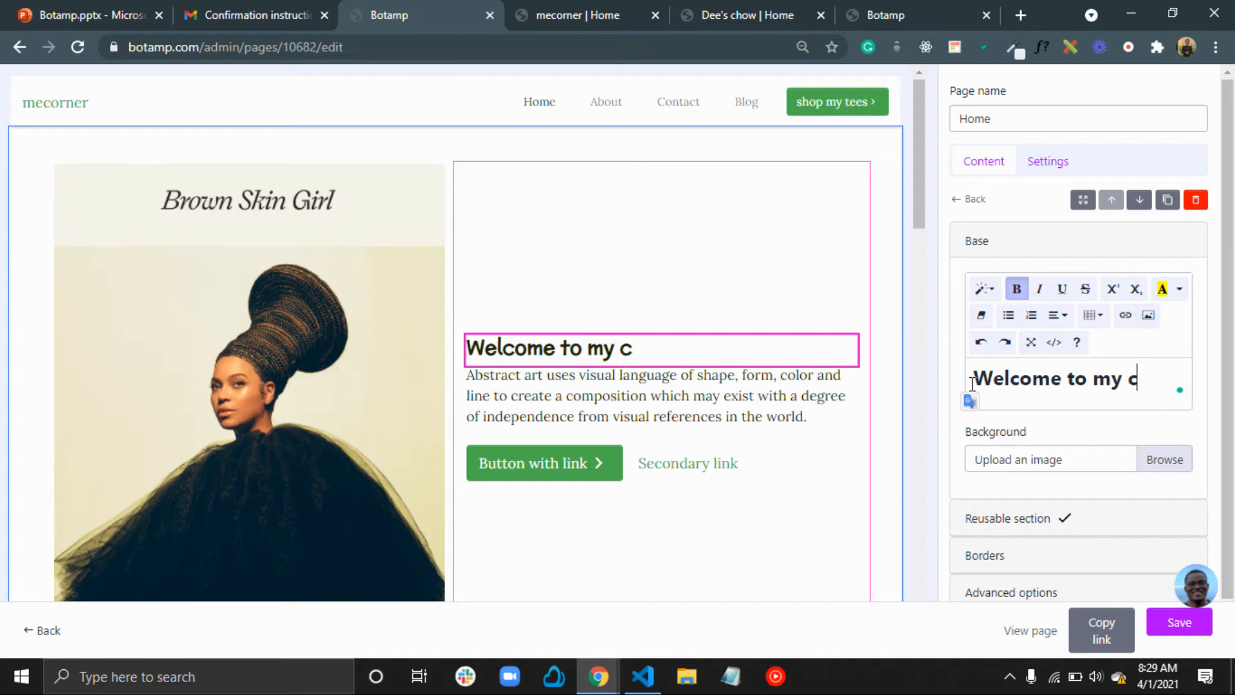
text(orner on )
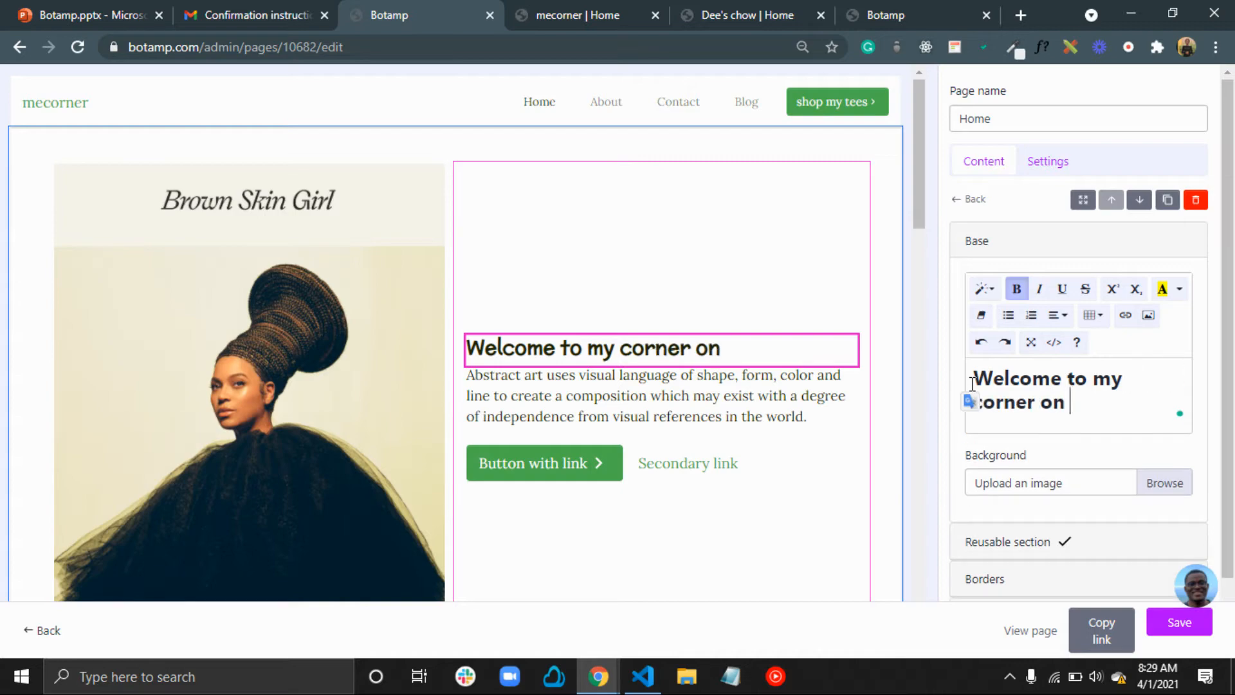
text(the internet)
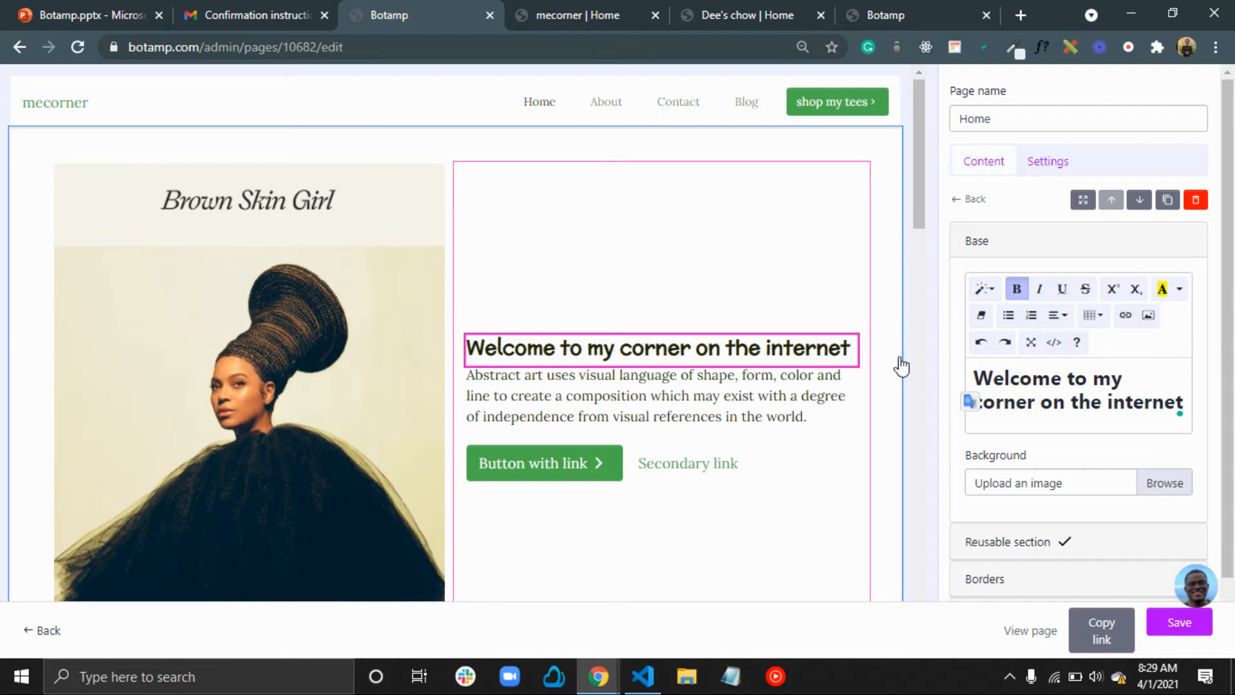
Replace the paragraph with a first-name introduction plus "I am concerned with safety on the internet and making the internet as safe as possible for everyone."
click(814, 377)
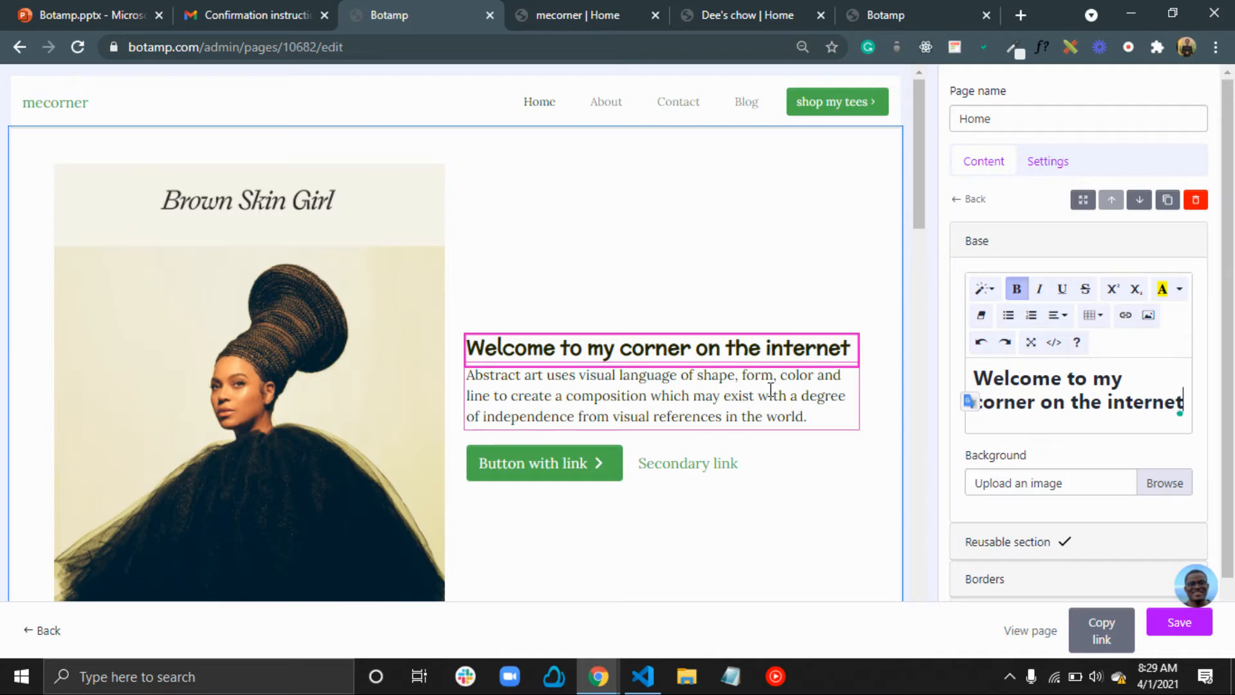
drag(1125, 495, 968, 380)
text(My n)
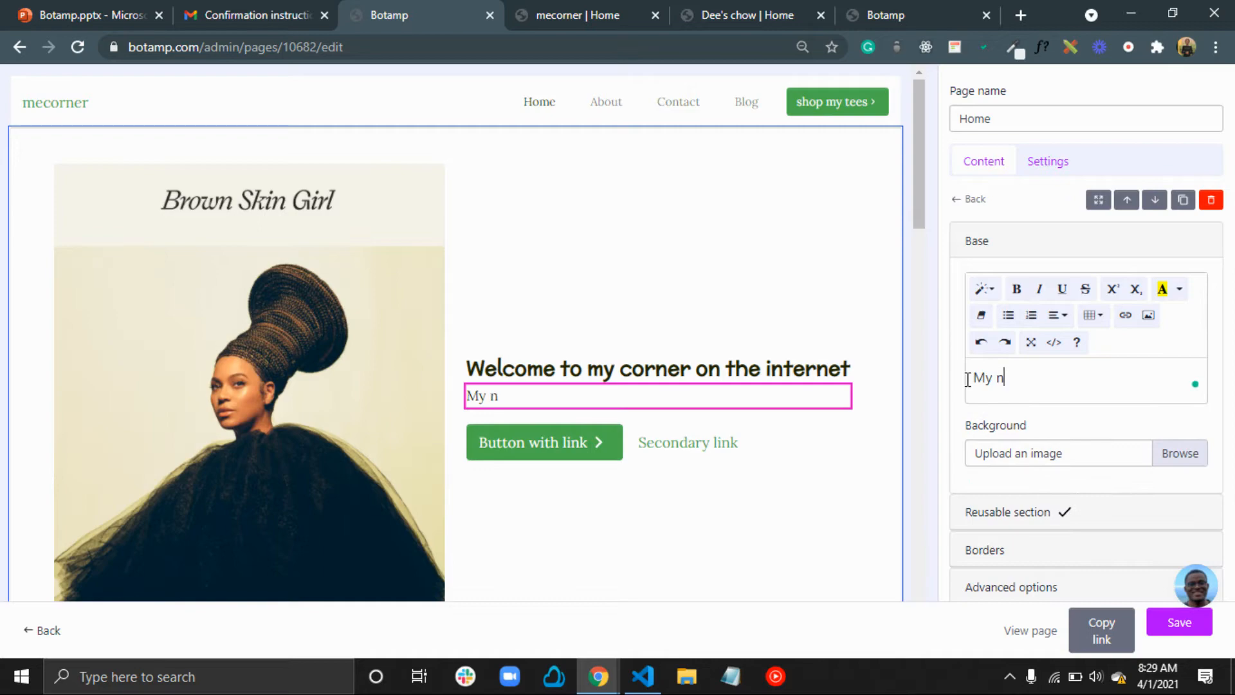
text(mme is )
text(Blss)
text(som)
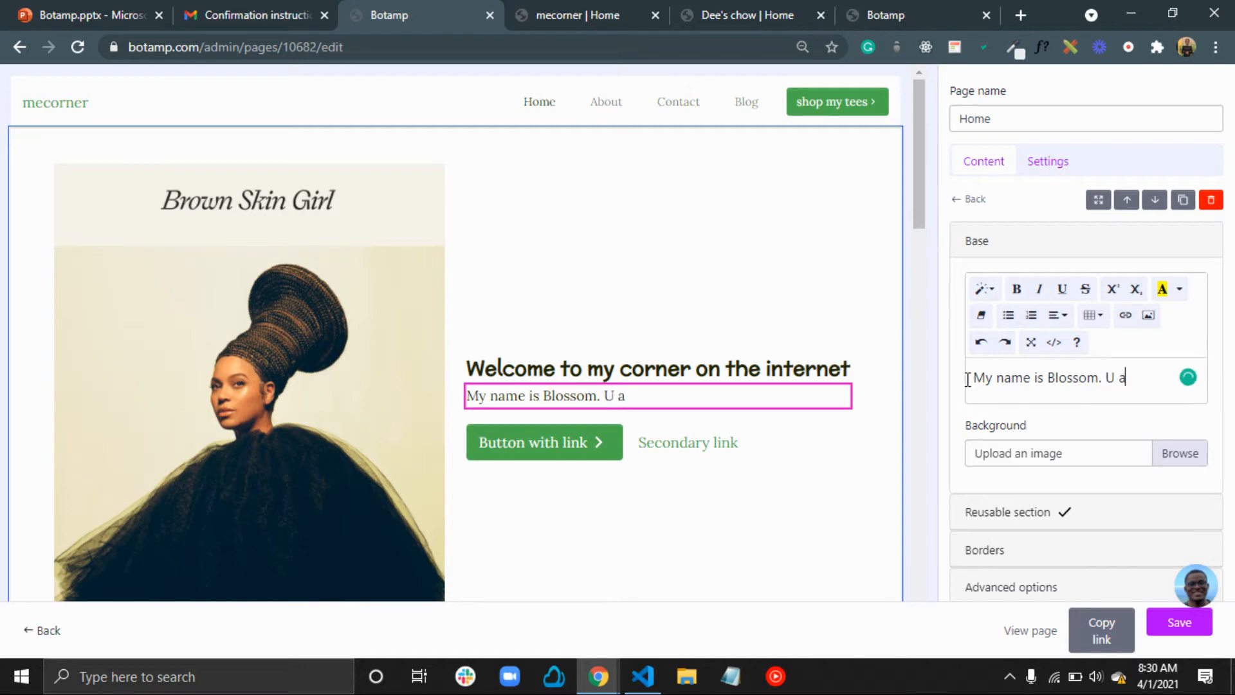
text(. I am concerned wi)
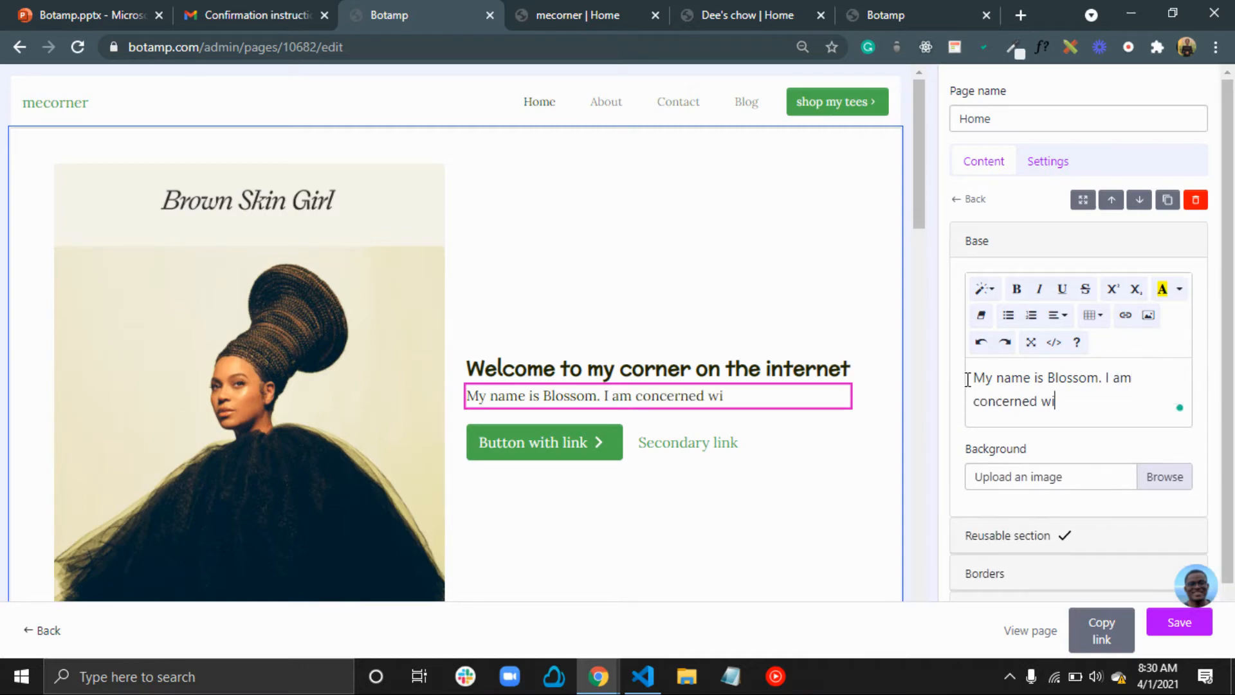
text(th safety on the )
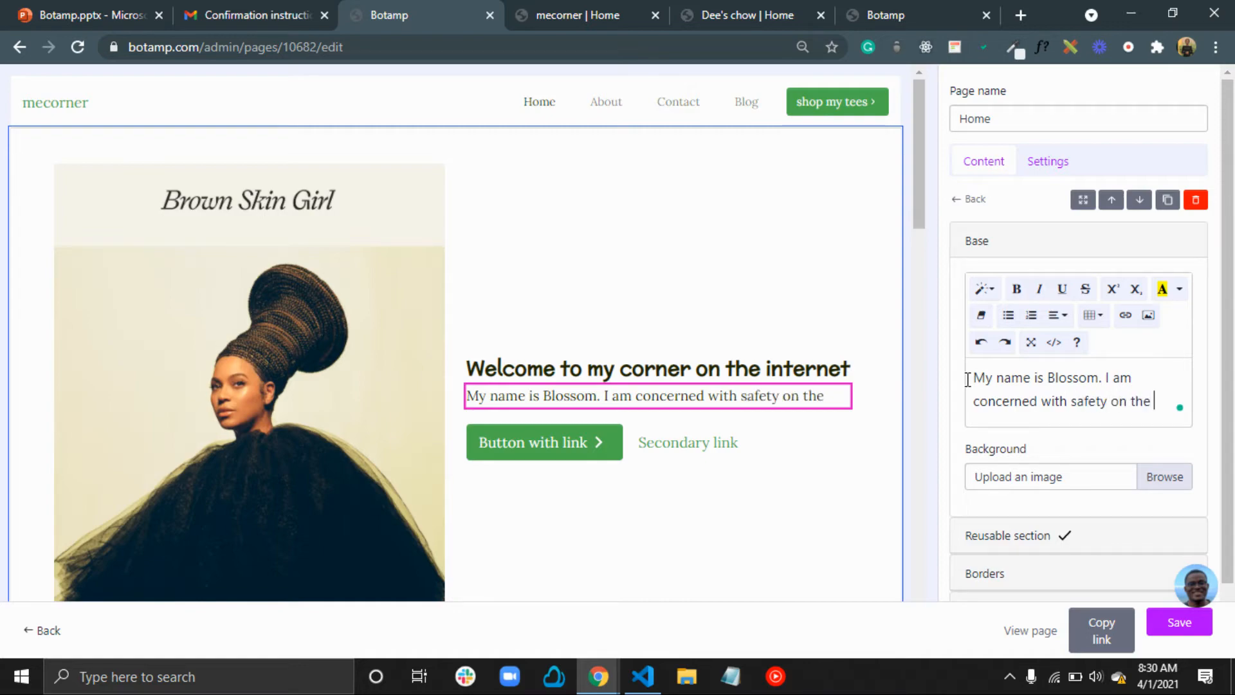
text(internet, and making the i)
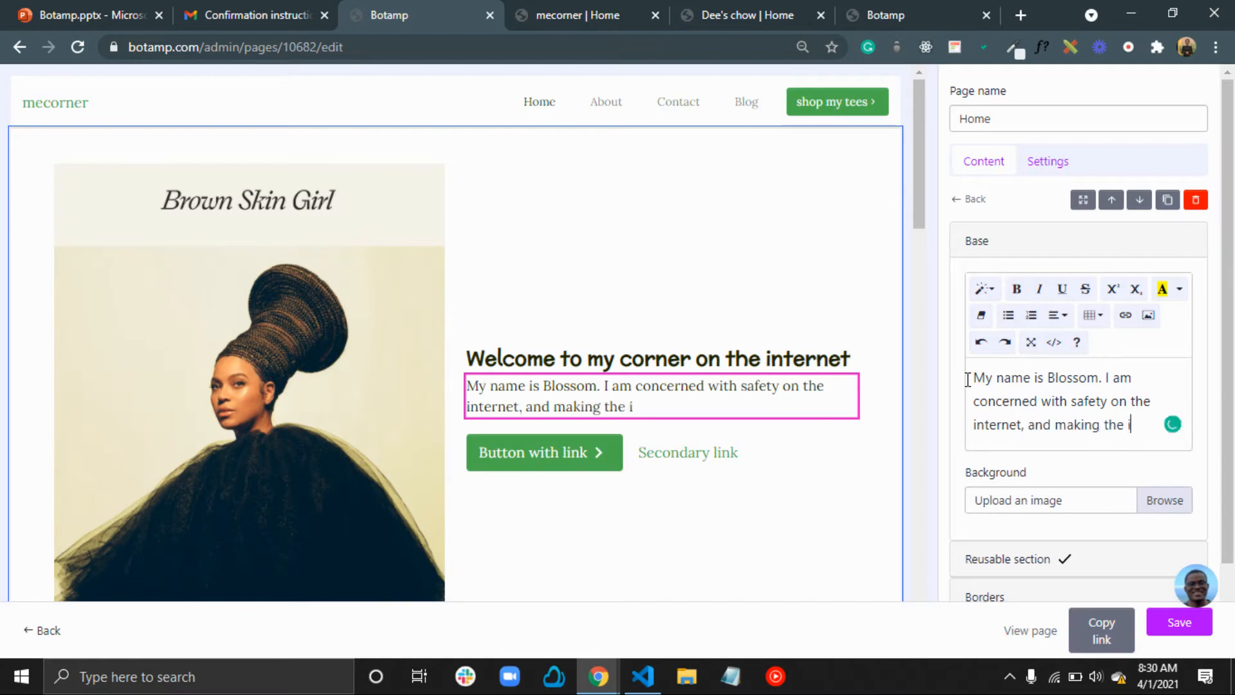
text(nternet as safr)
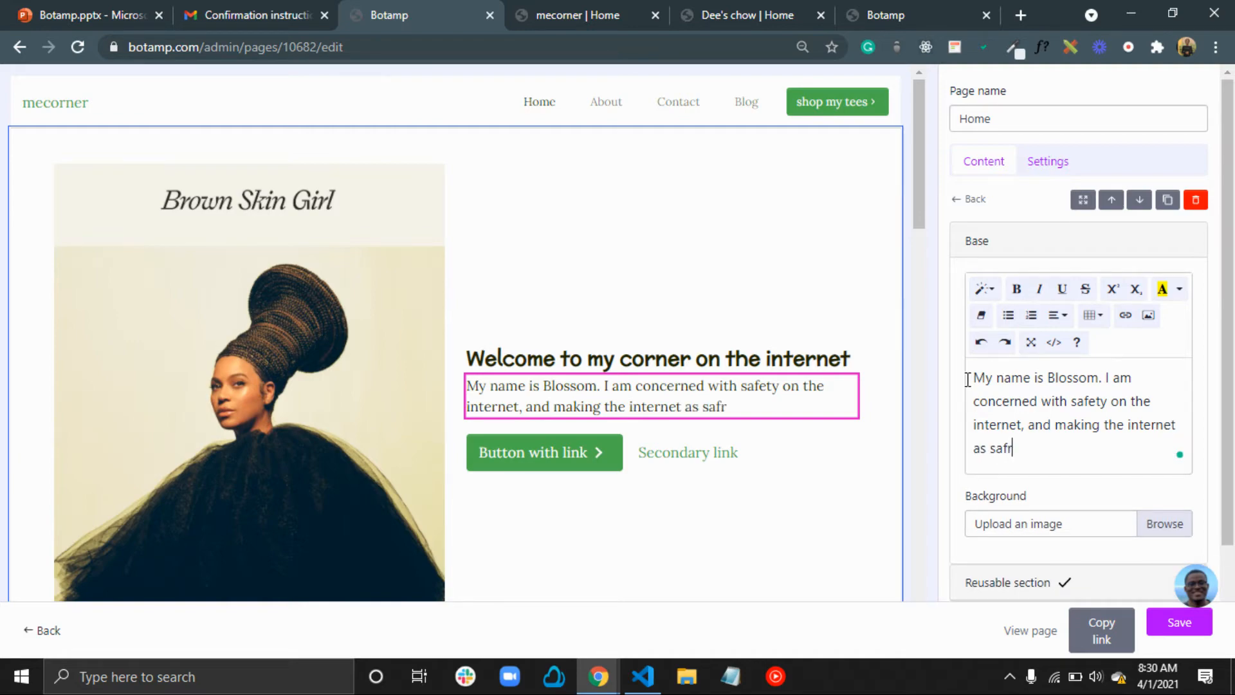
key(BackSpace)
text(e as possible for every)
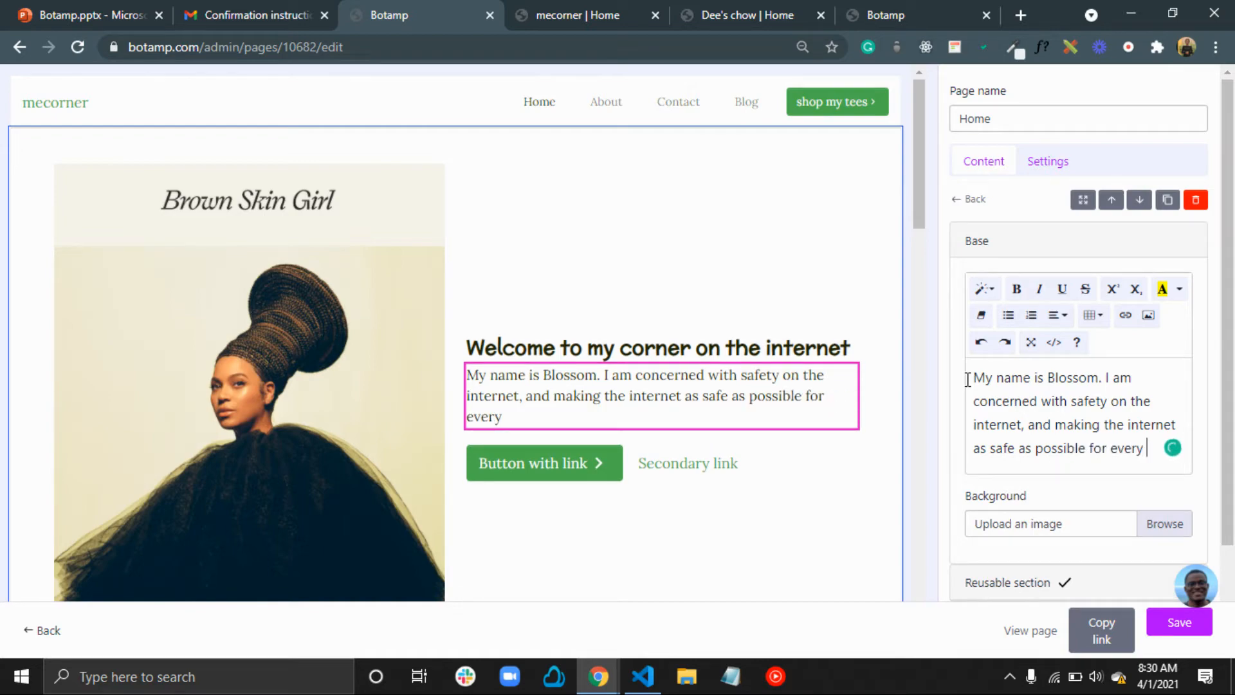
text(one.)
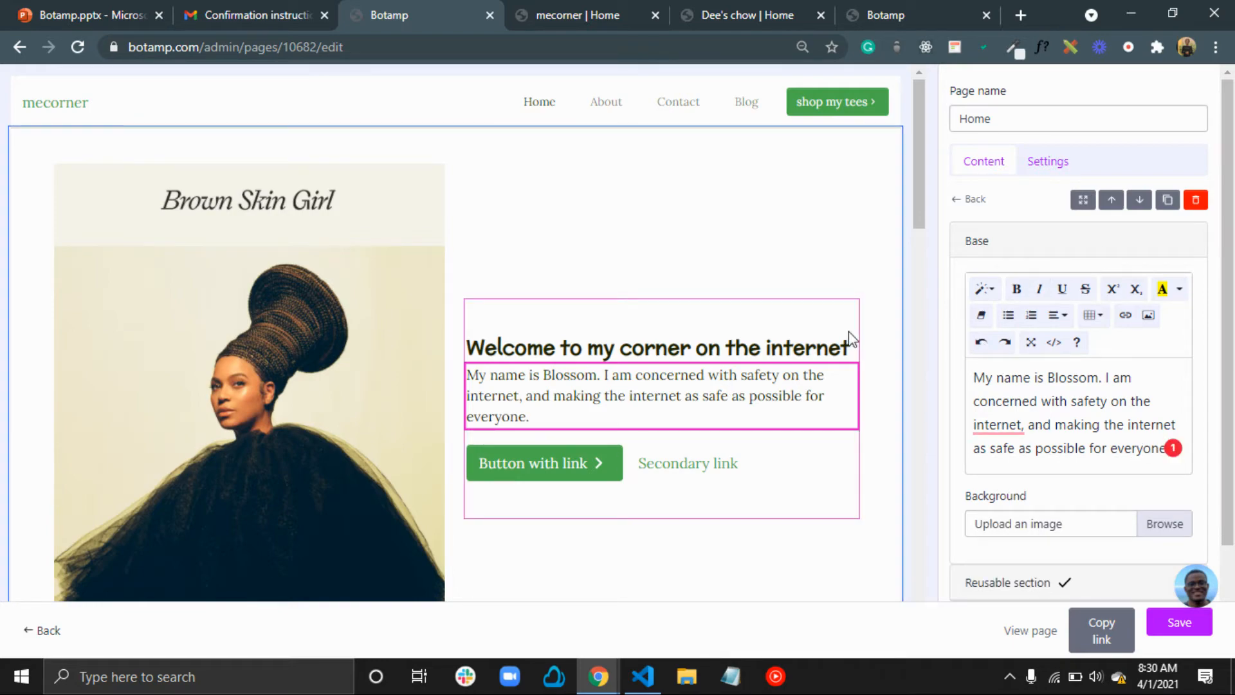
mouse_move(1010, 434)
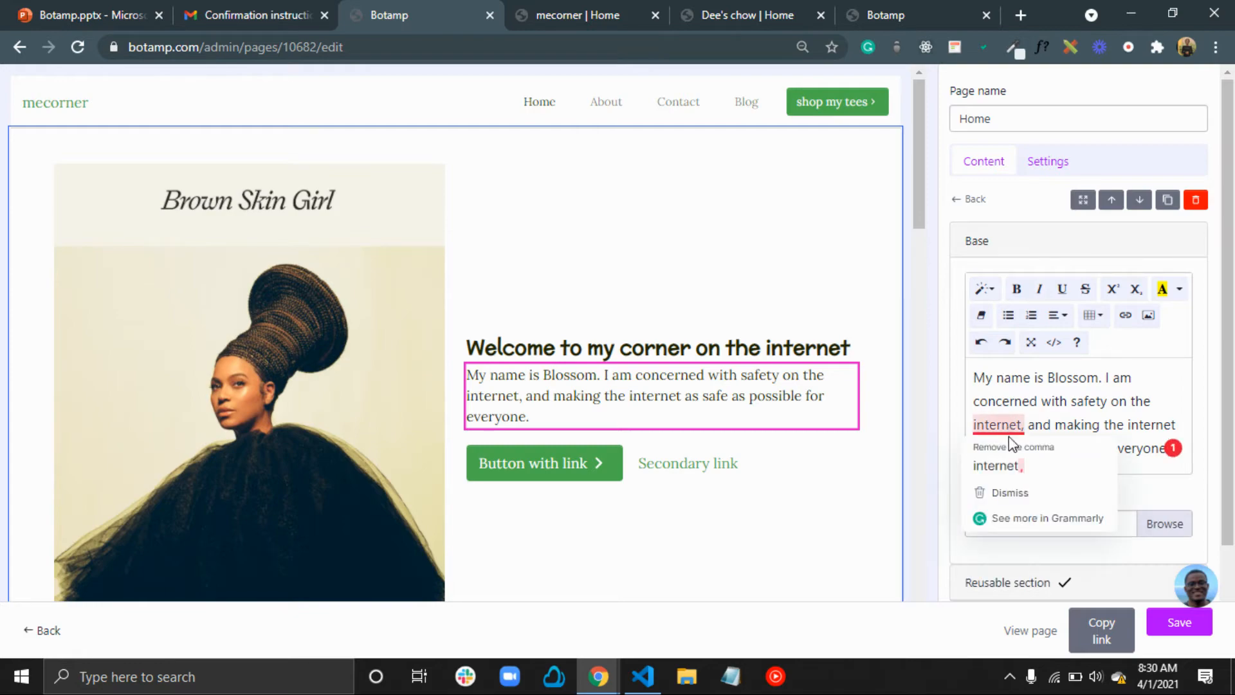
click(998, 465)
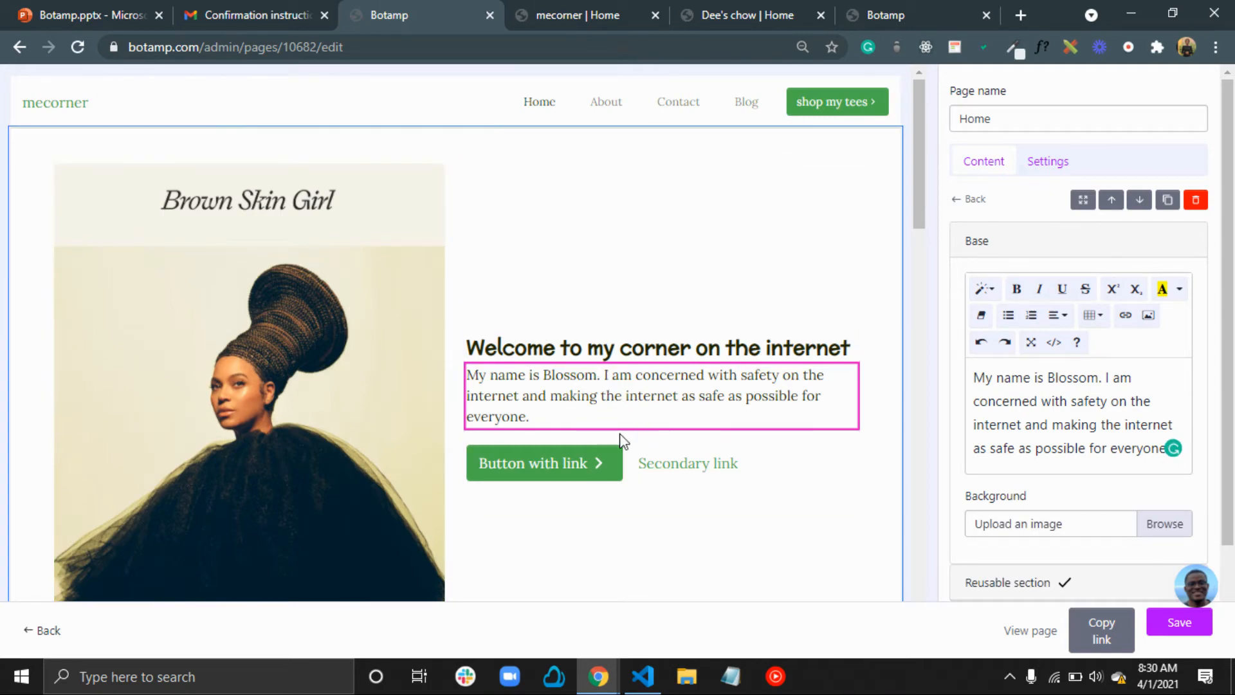
Delete the secondary link below the paragraph and change the green button's text to "learn more about me"
click(679, 474)
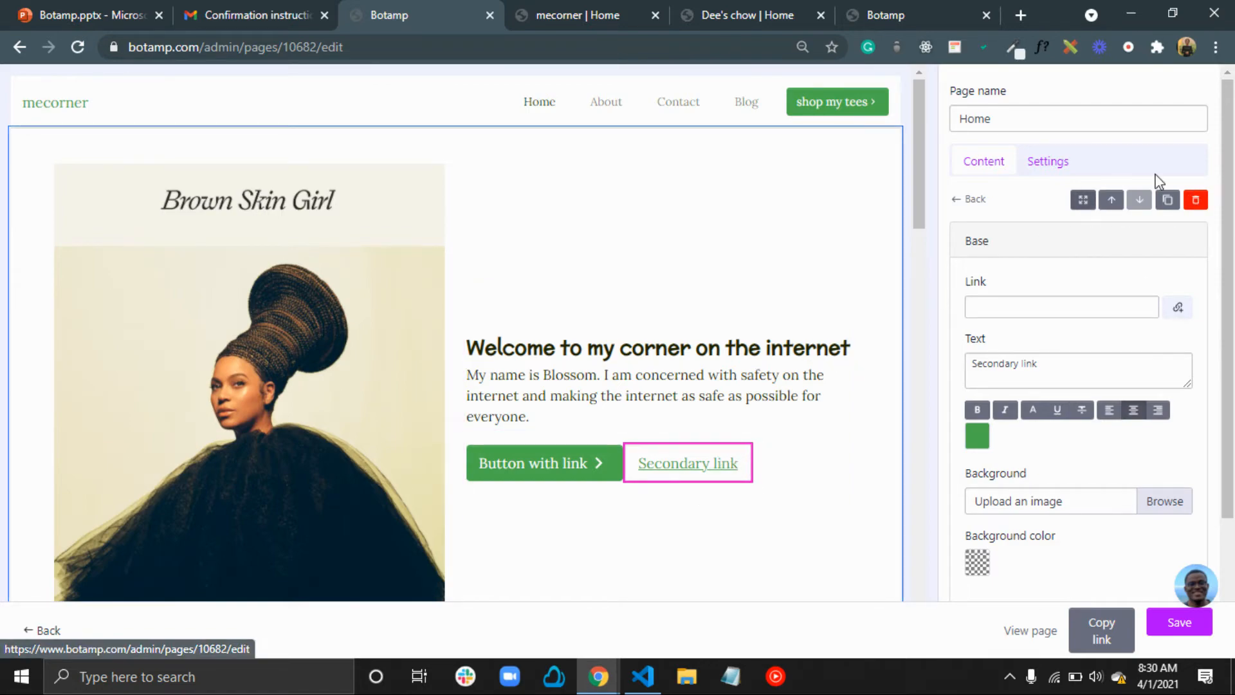
click(1196, 201)
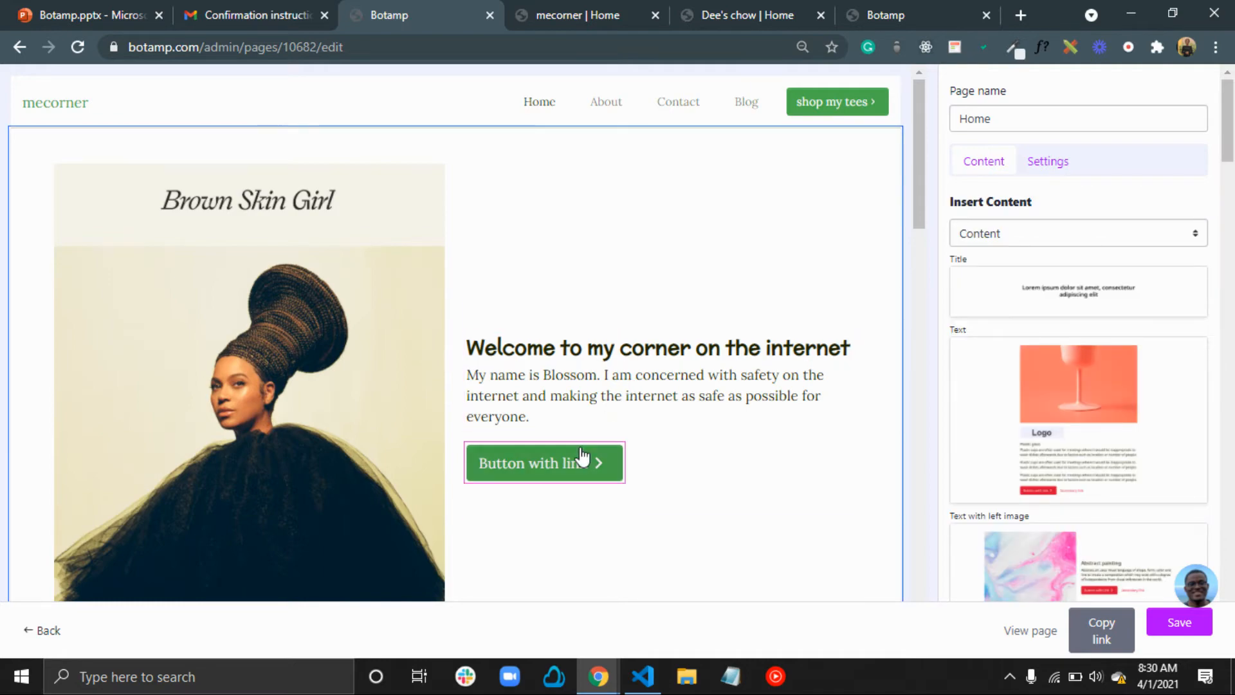
click(555, 465)
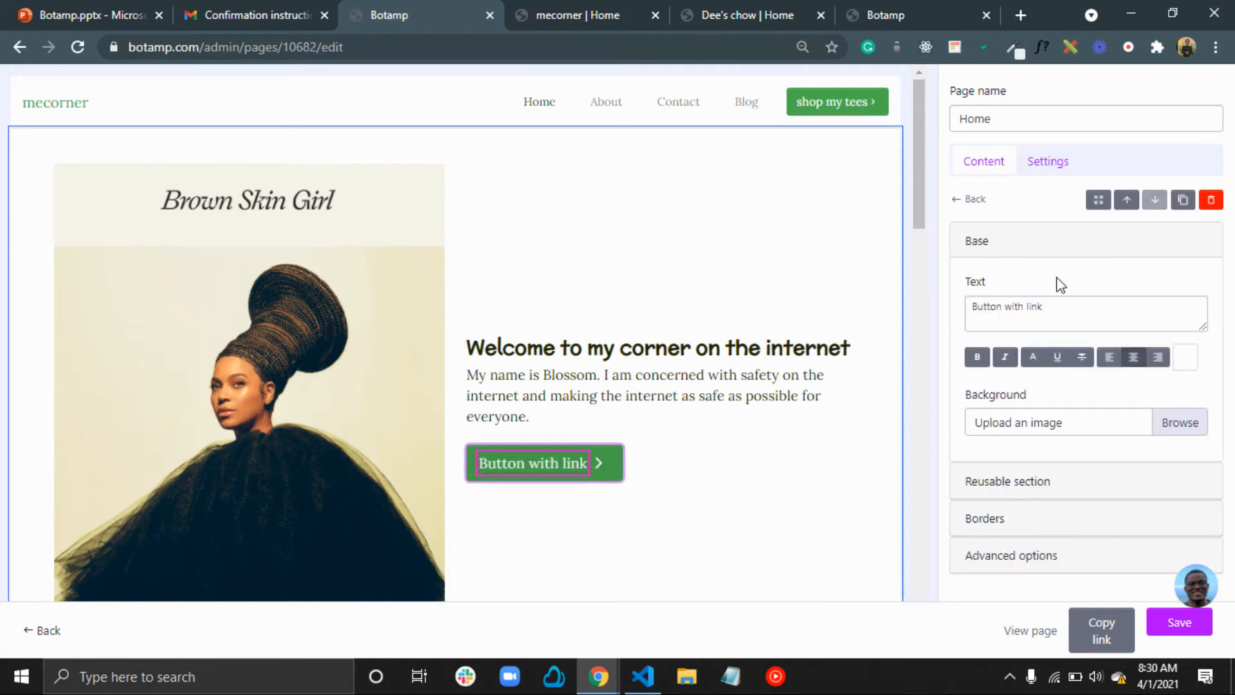
drag(1068, 313, 936, 334)
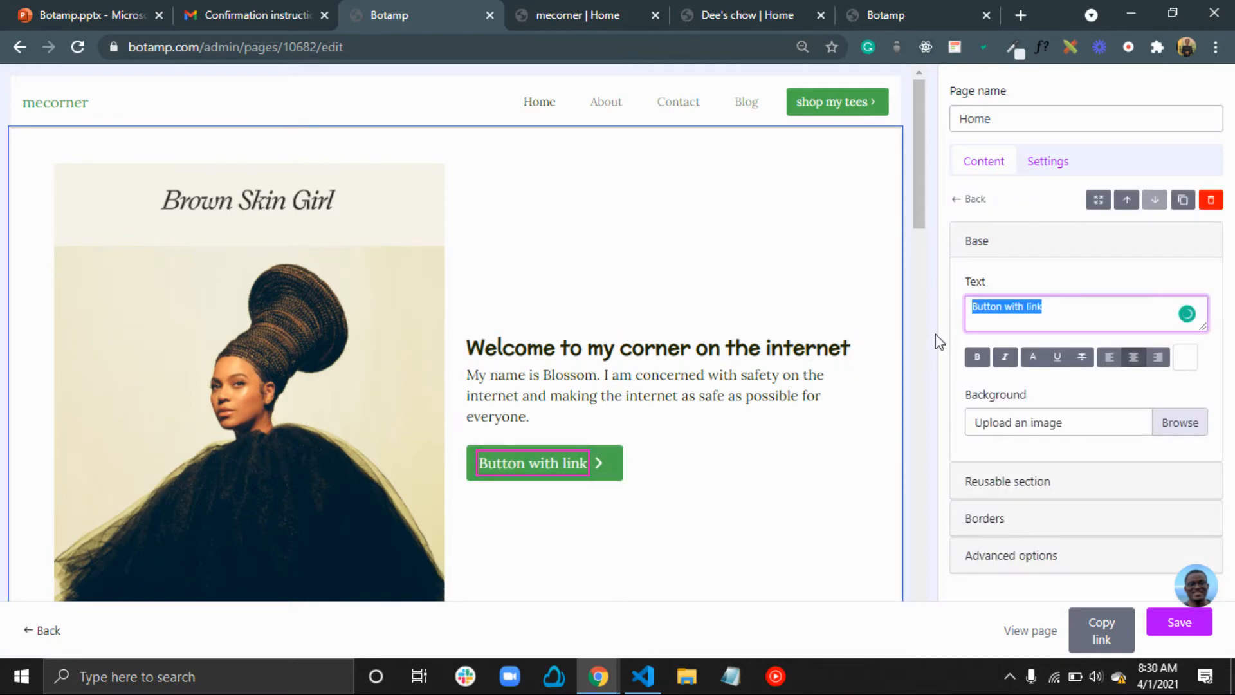
text(lea)
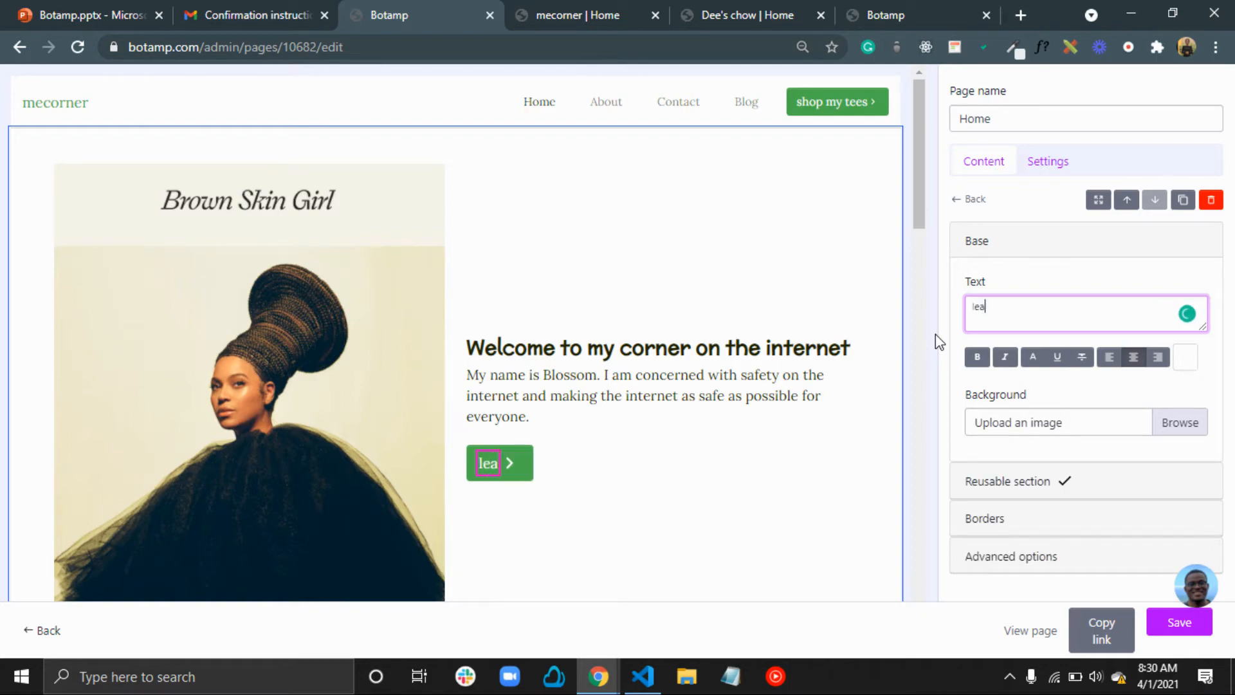
text(rn more B)
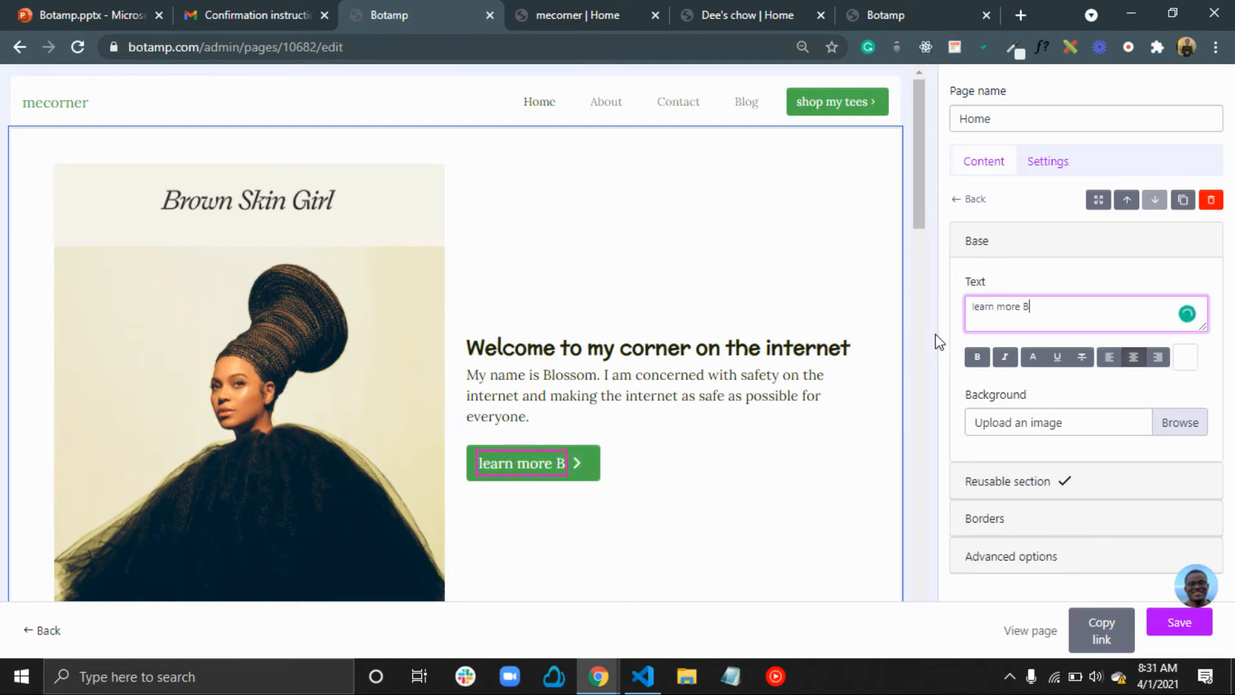
key(BackSpace)
text(abo)
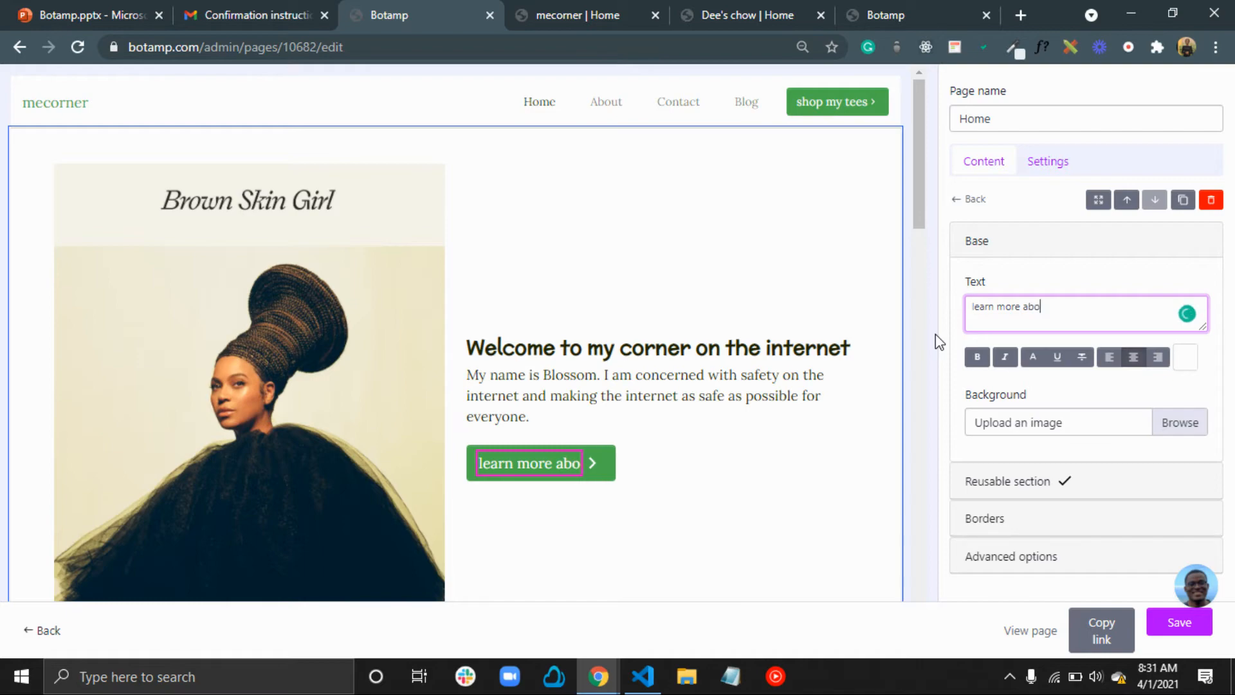
text(ut me)
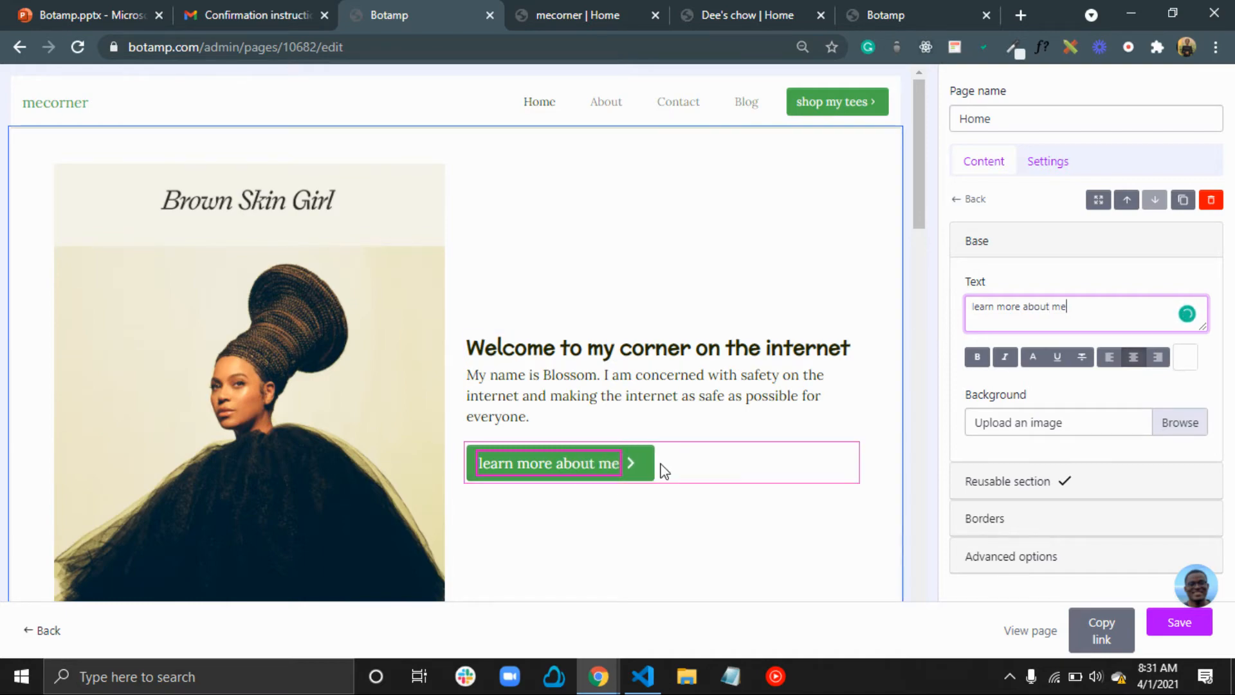
Remove the arrow icon from the "learn more about me" button and set the button's link to /about
click(632, 465)
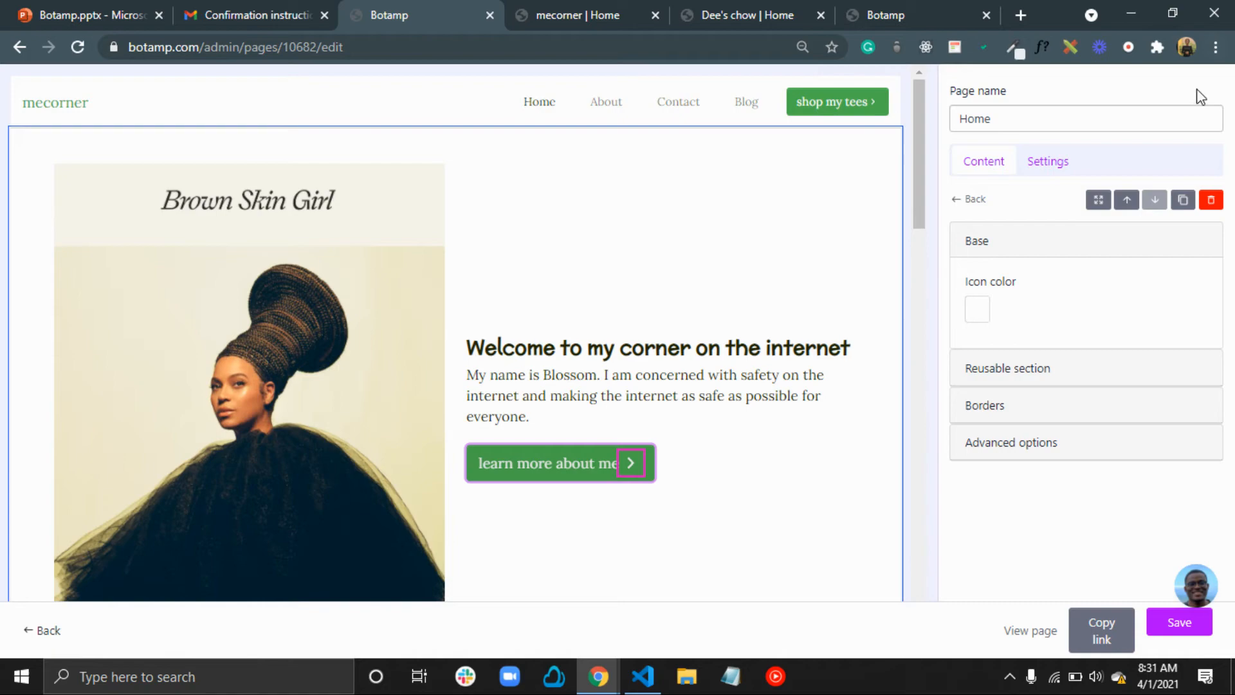
click(1213, 202)
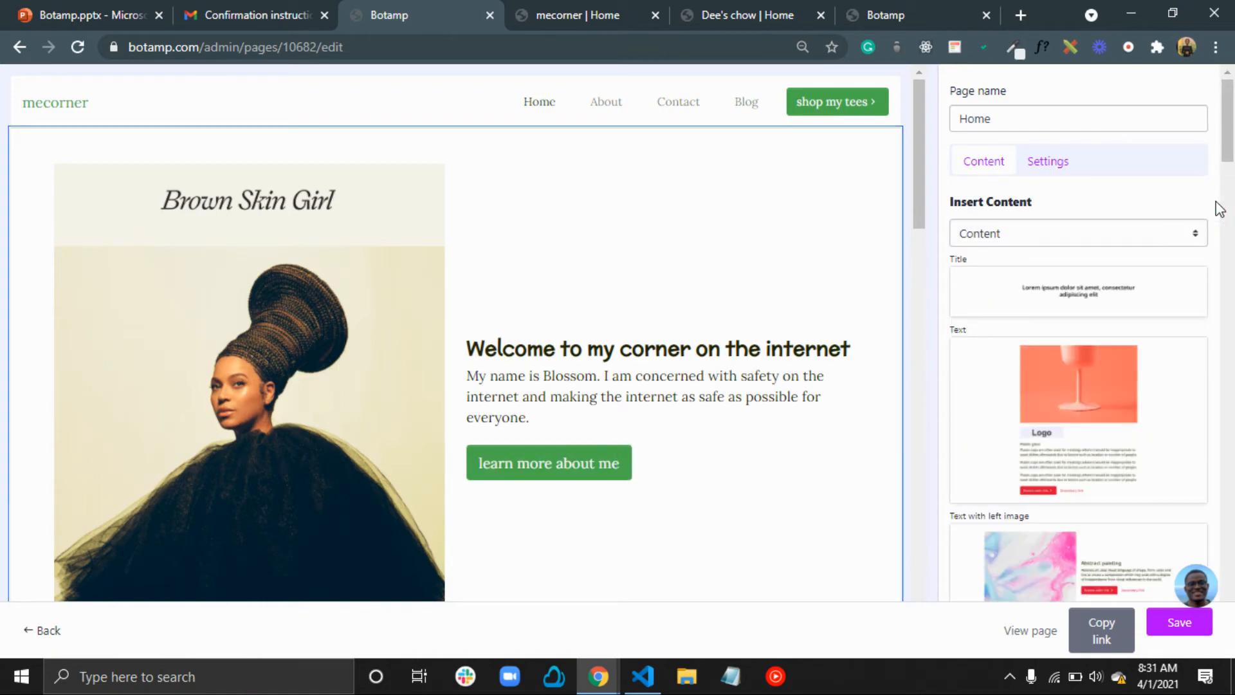
click(598, 458)
click(1017, 309)
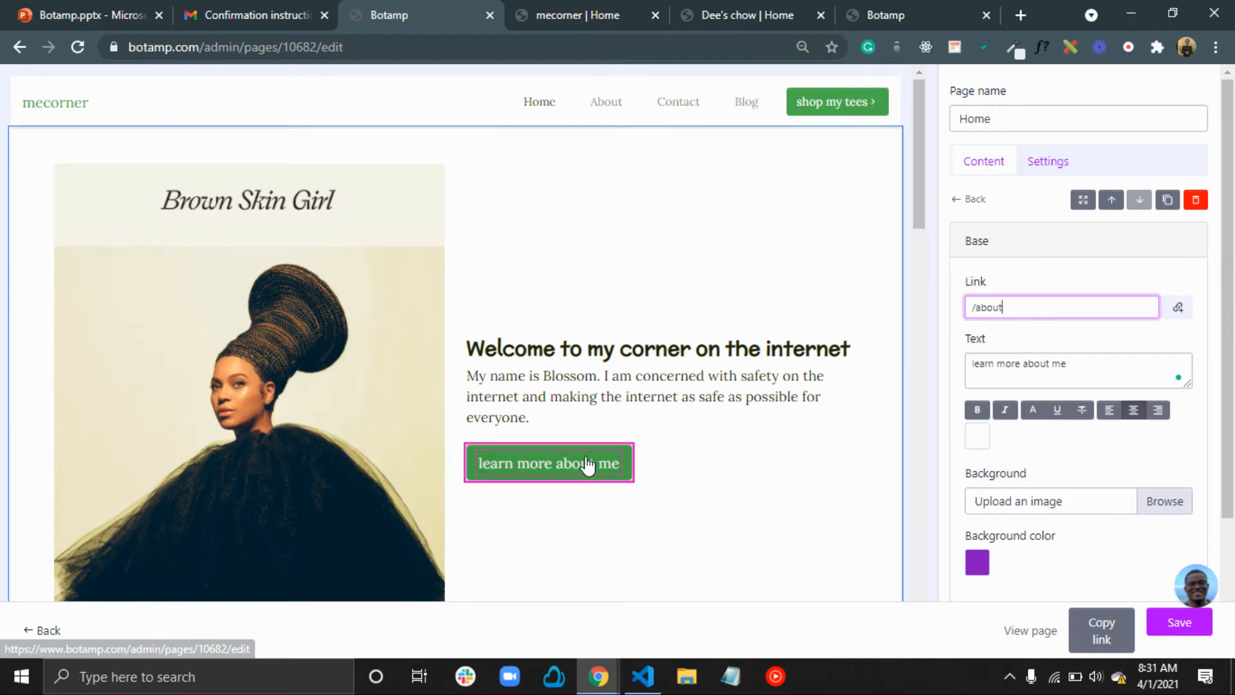
Delete the "Our team" banner section below the welcome section
scroll(585, 415, down, 6)
scroll(587, 413, down, 1)
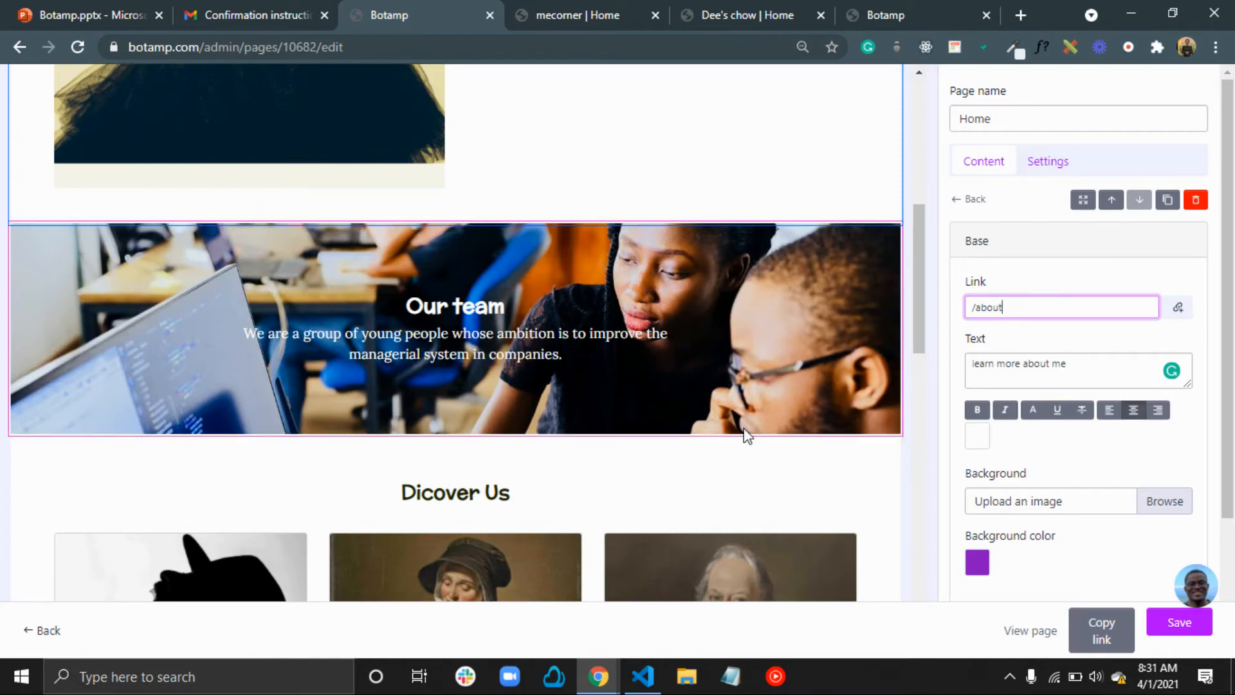
scroll(744, 433, down, 5)
scroll(745, 435, up, 6)
scroll(711, 512, down, 5)
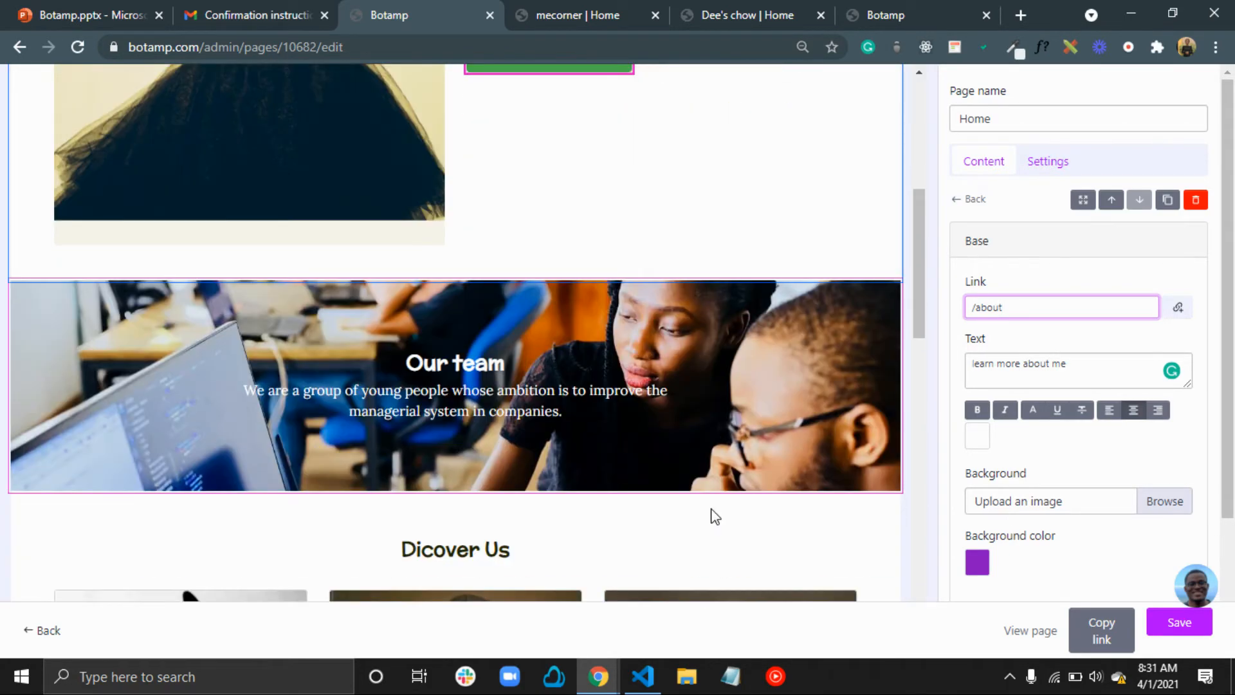
click(832, 304)
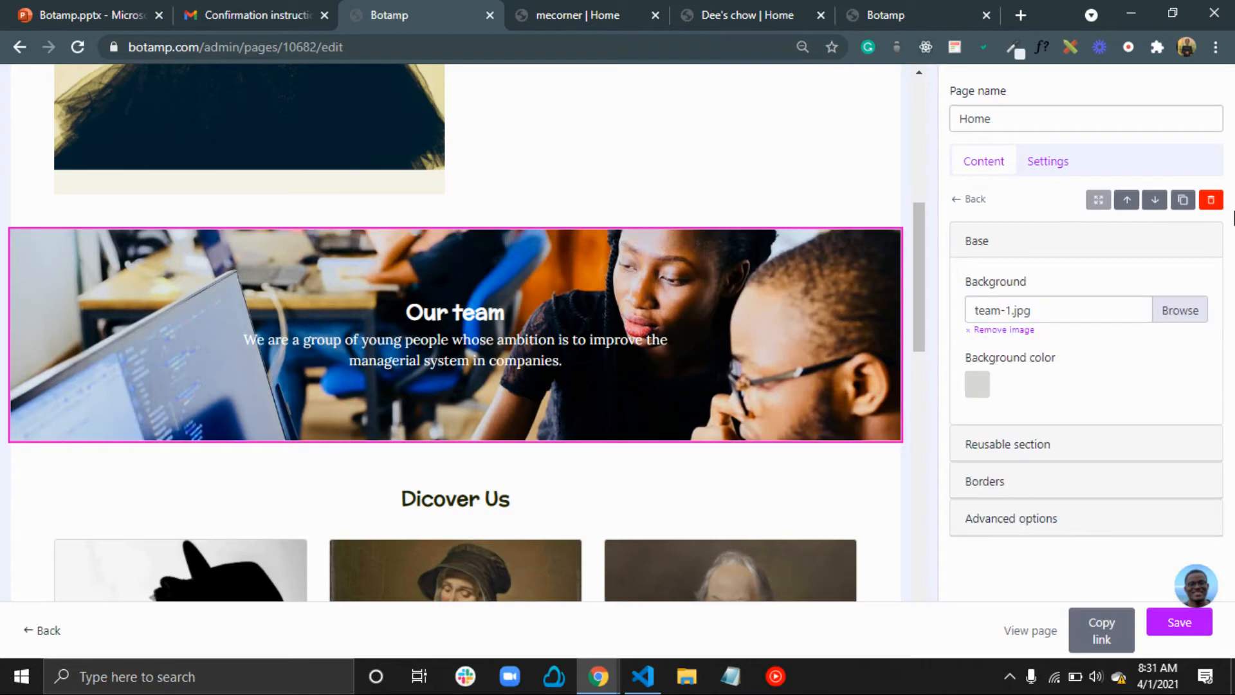
click(1210, 200)
Delete the "Dicover Us" title and the whole section of team member cards below the welcome section
scroll(559, 395, down, 9)
scroll(558, 395, up, 7)
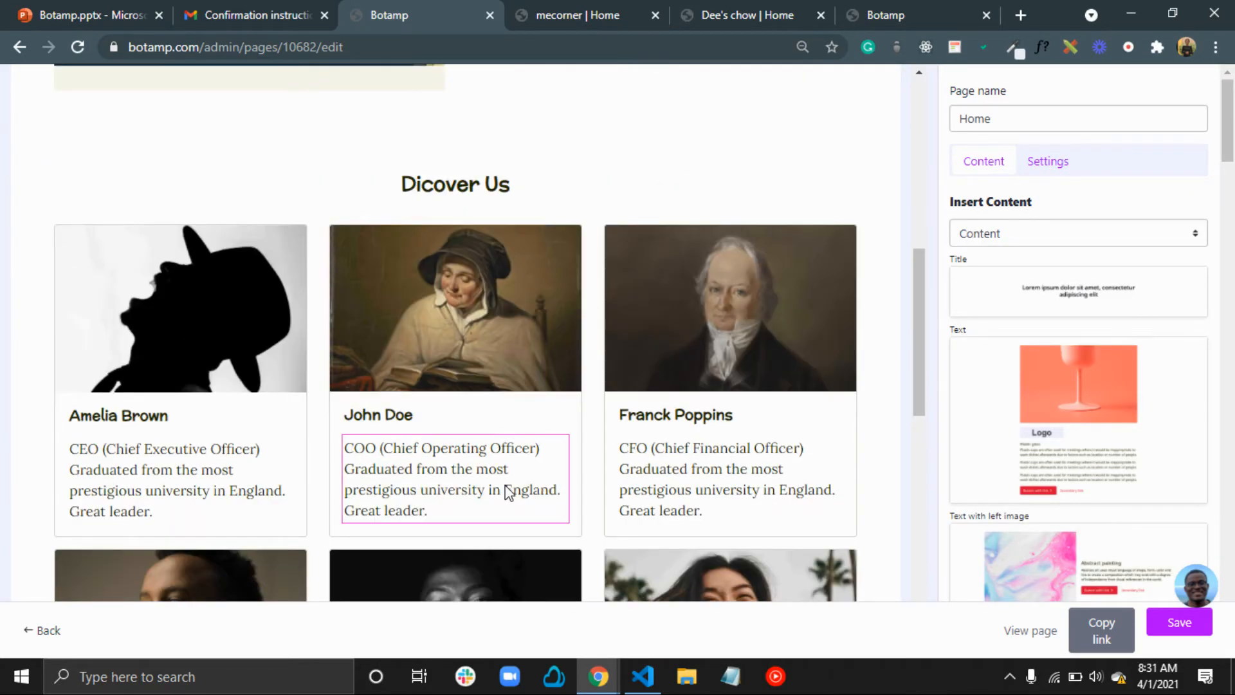
scroll(506, 489, down, 6)
scroll(508, 491, up, 7)
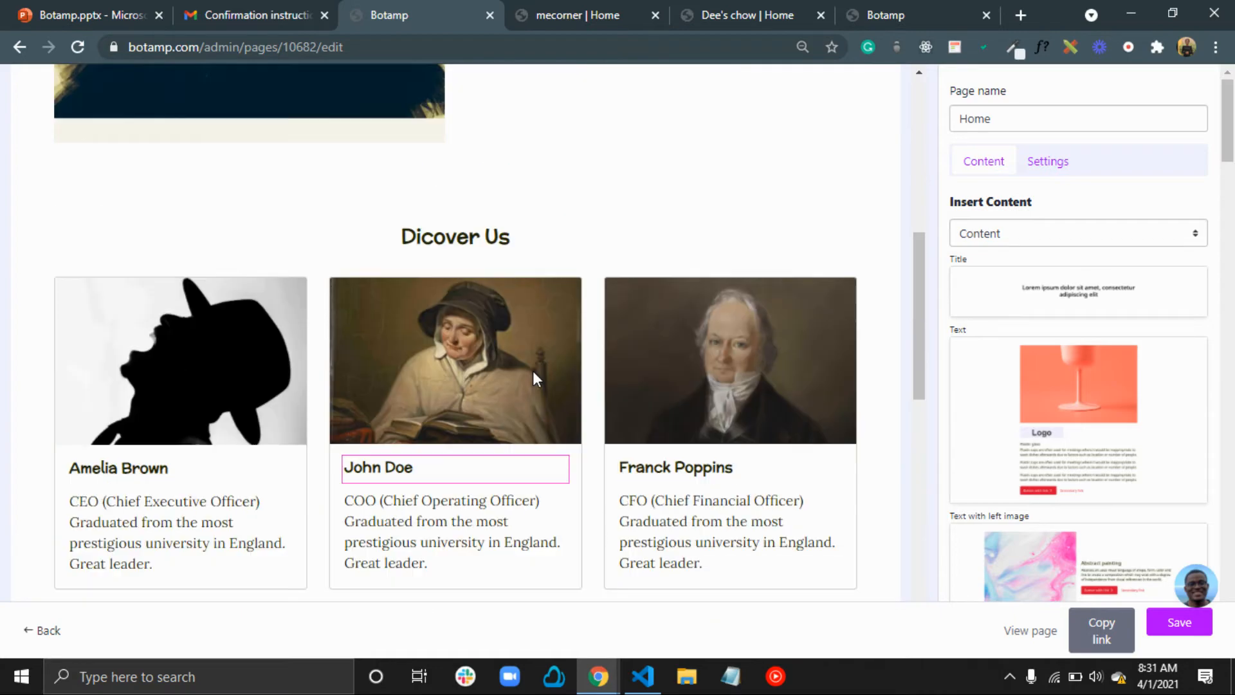
click(657, 262)
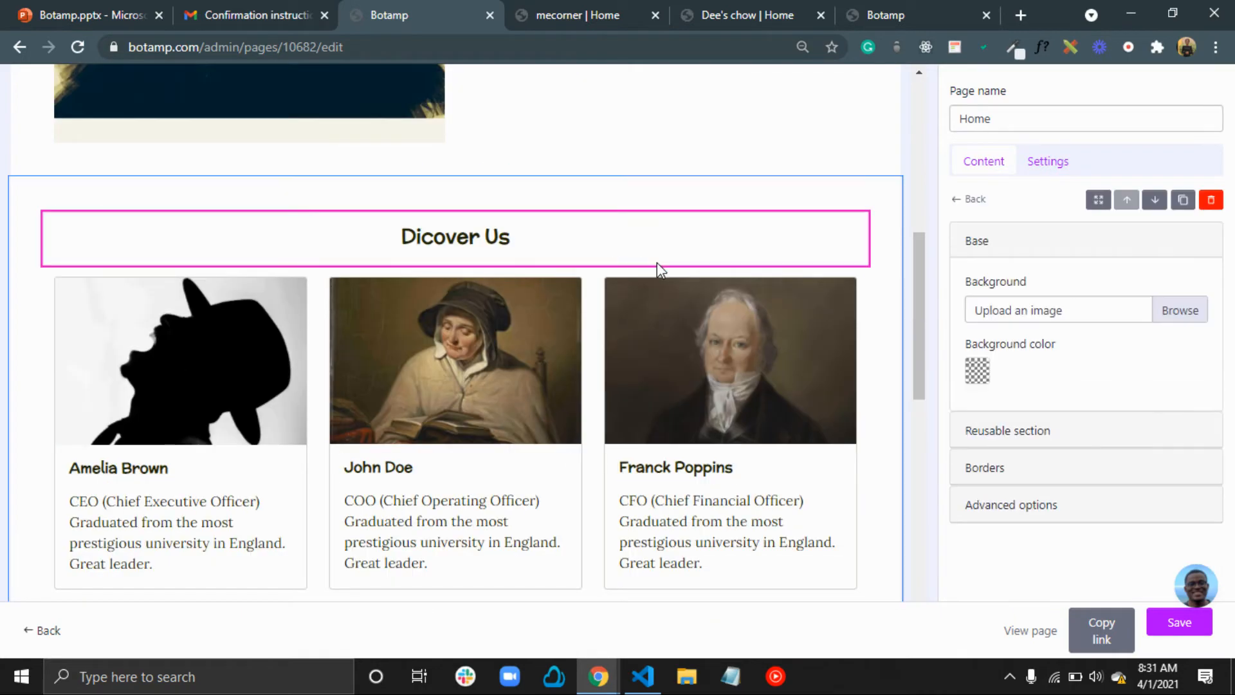
click(1213, 201)
click(828, 203)
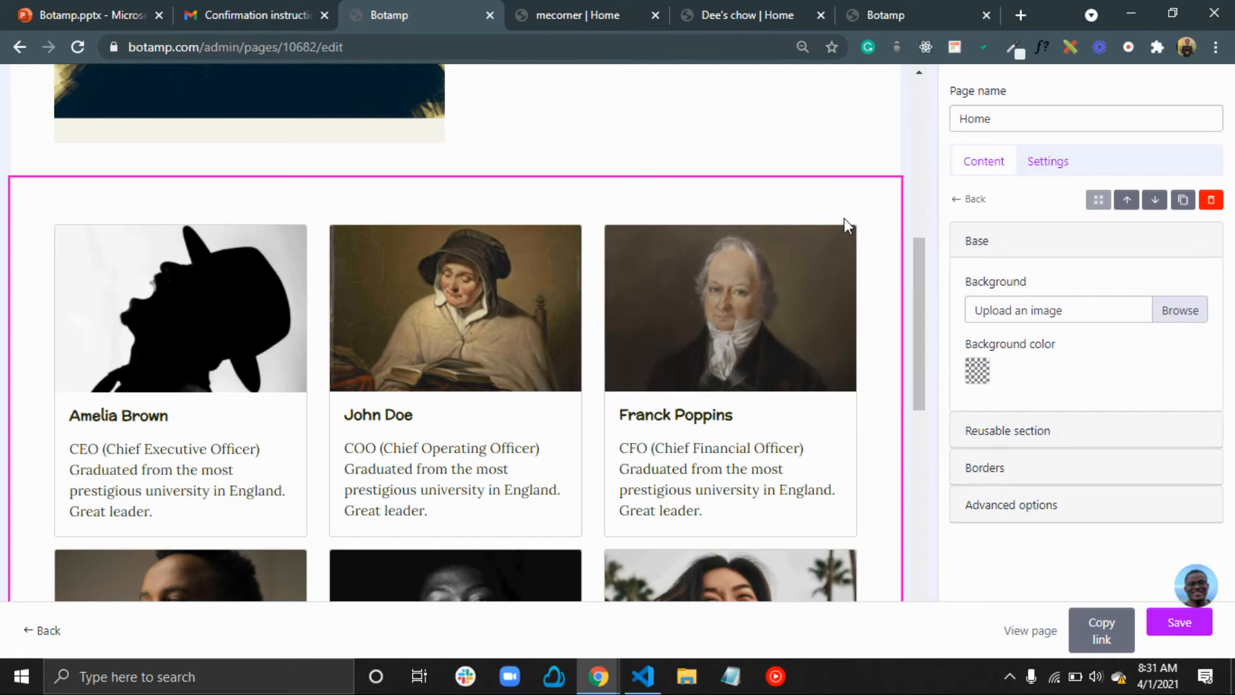
scroll(795, 375, down, 7)
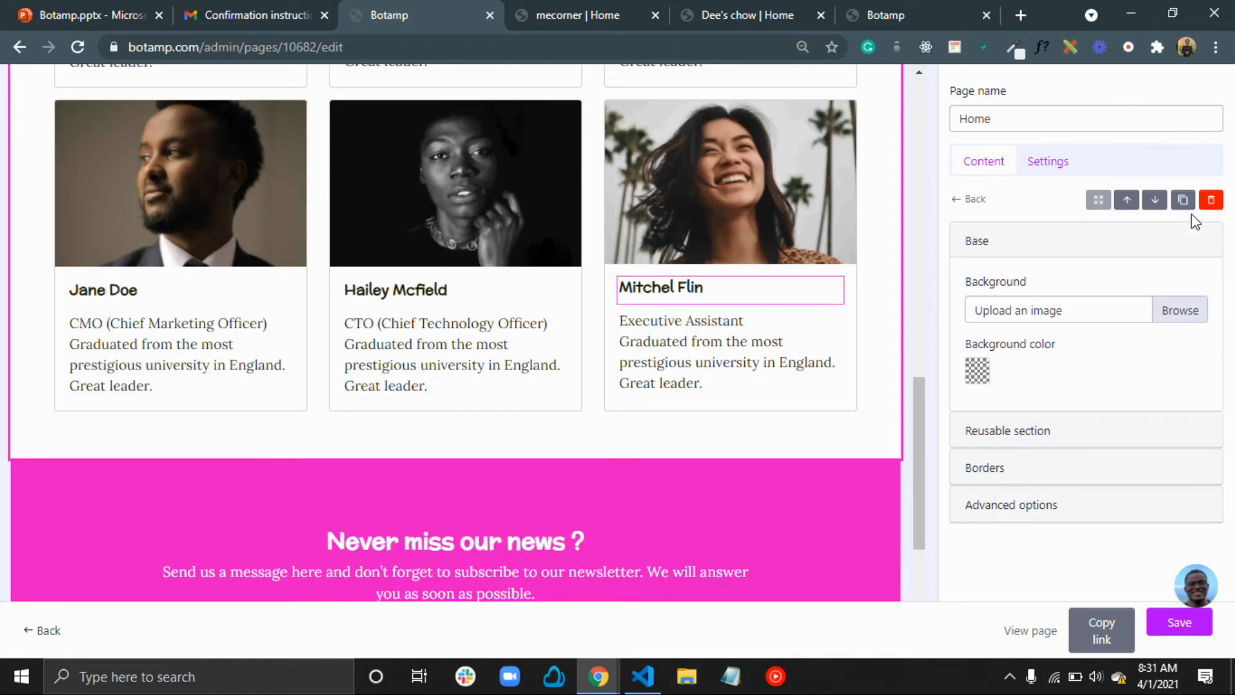
click(1211, 199)
scroll(794, 251, up, 2)
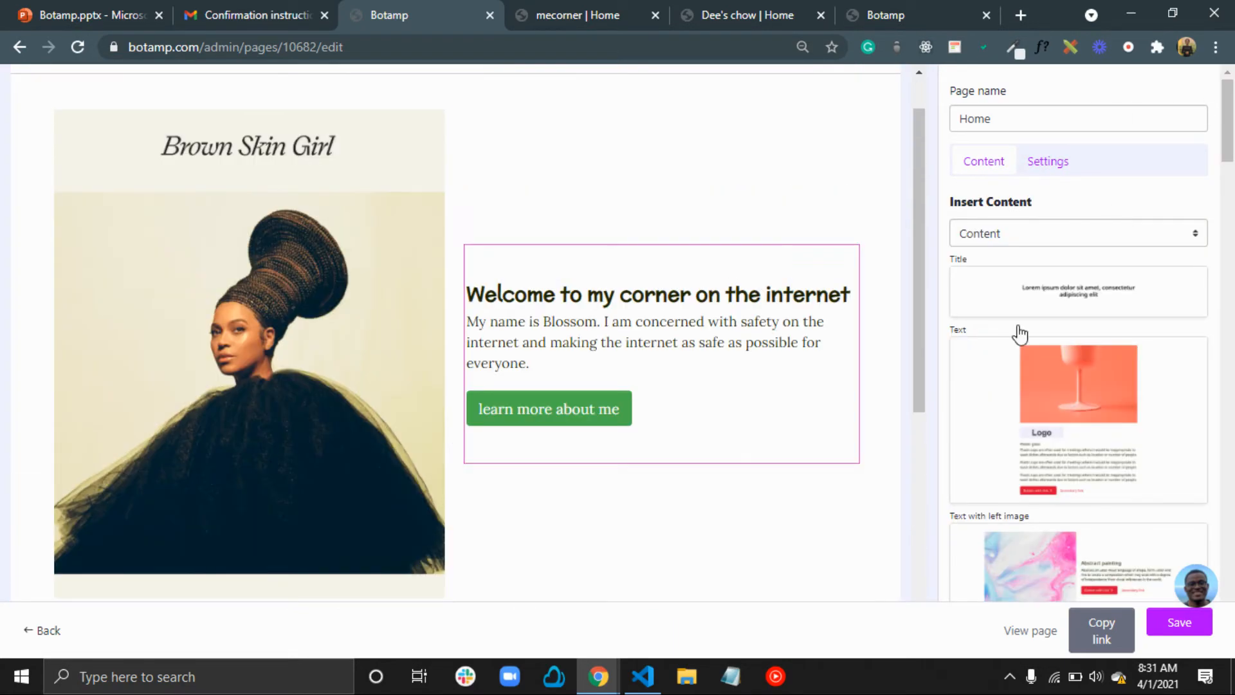
Insert the Accordion block from the Lists category of content blocks
click(1001, 234)
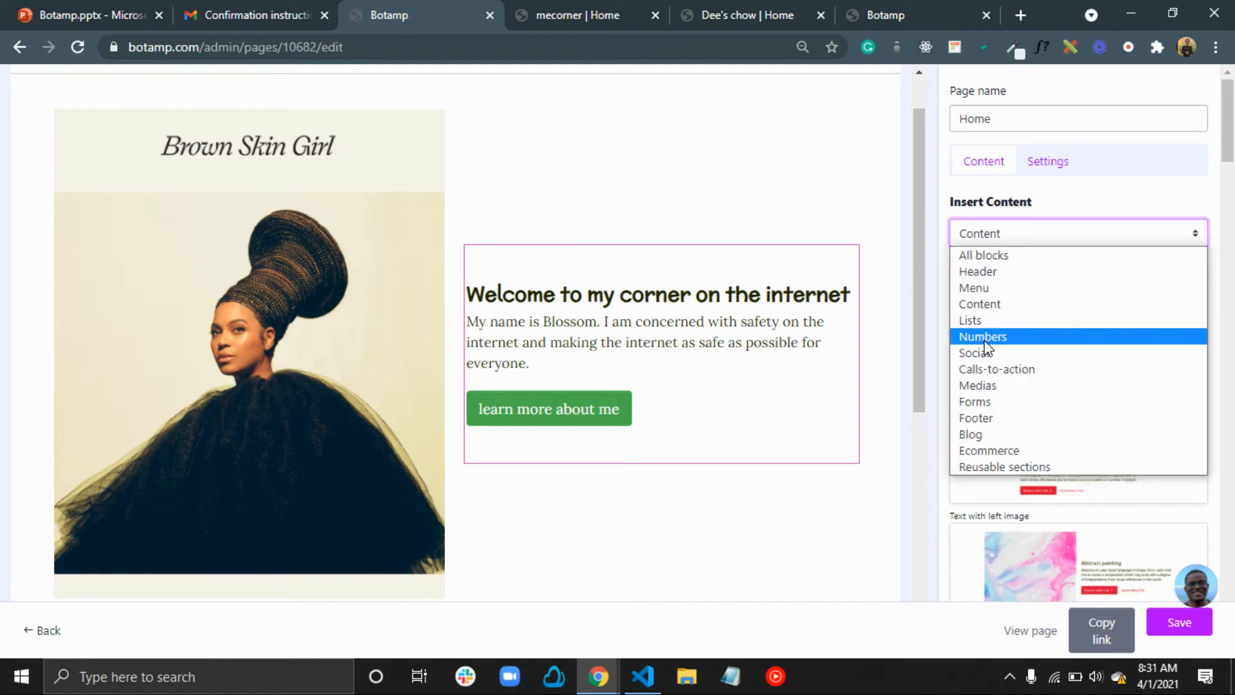
click(976, 320)
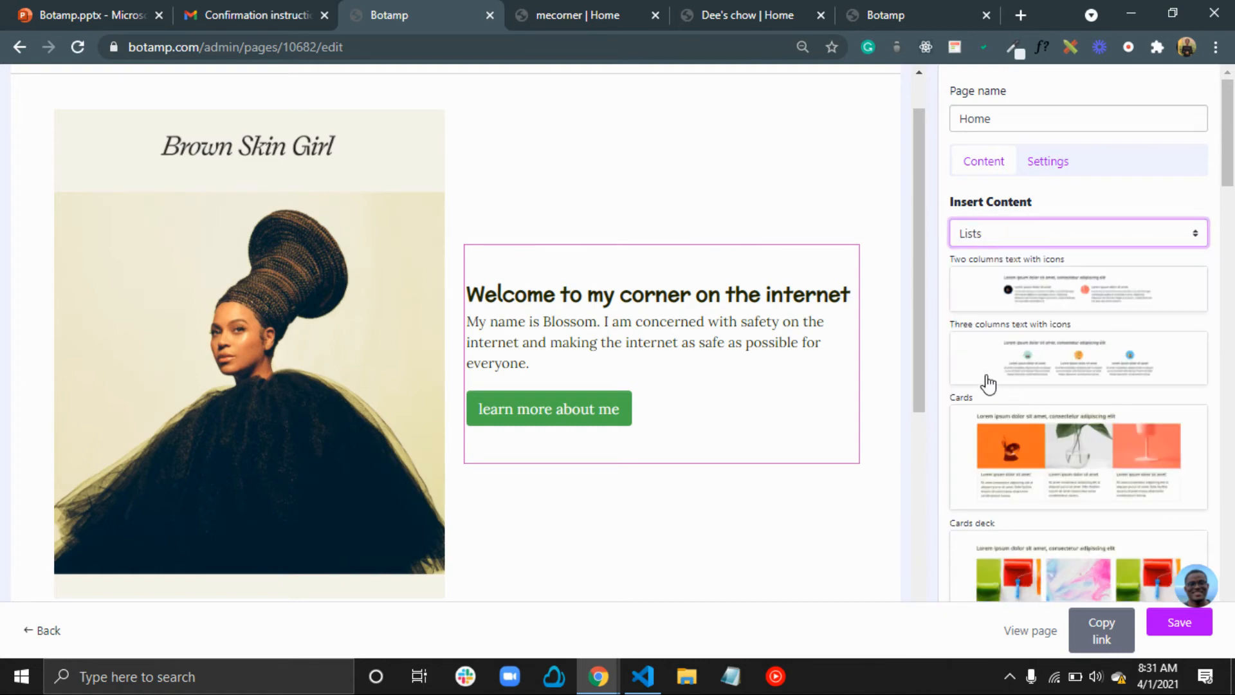
scroll(1098, 435, down, 4)
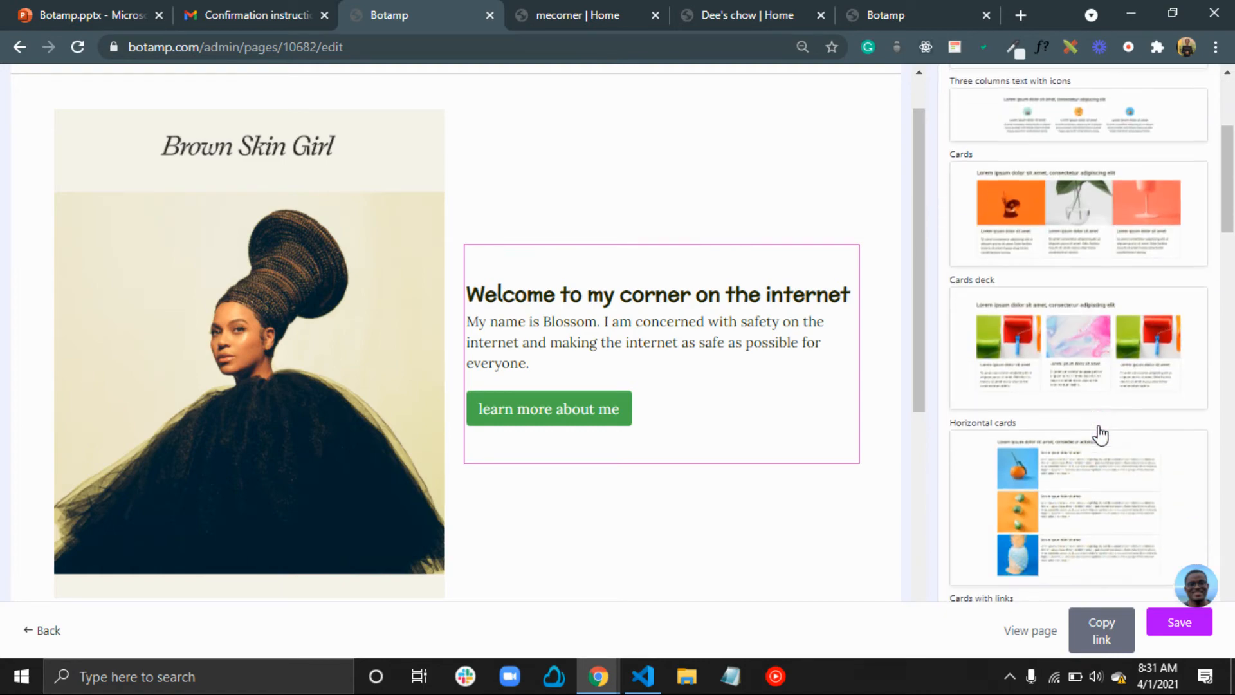
scroll(1100, 435, down, 5)
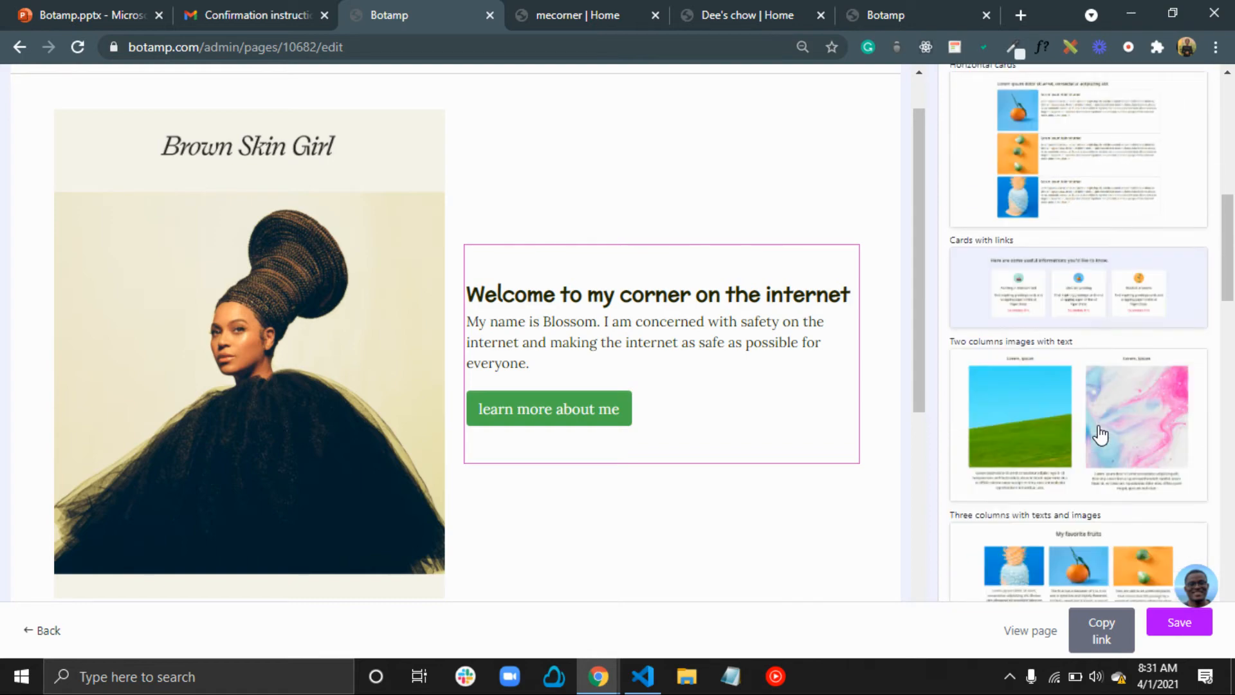
scroll(1100, 435, down, 6)
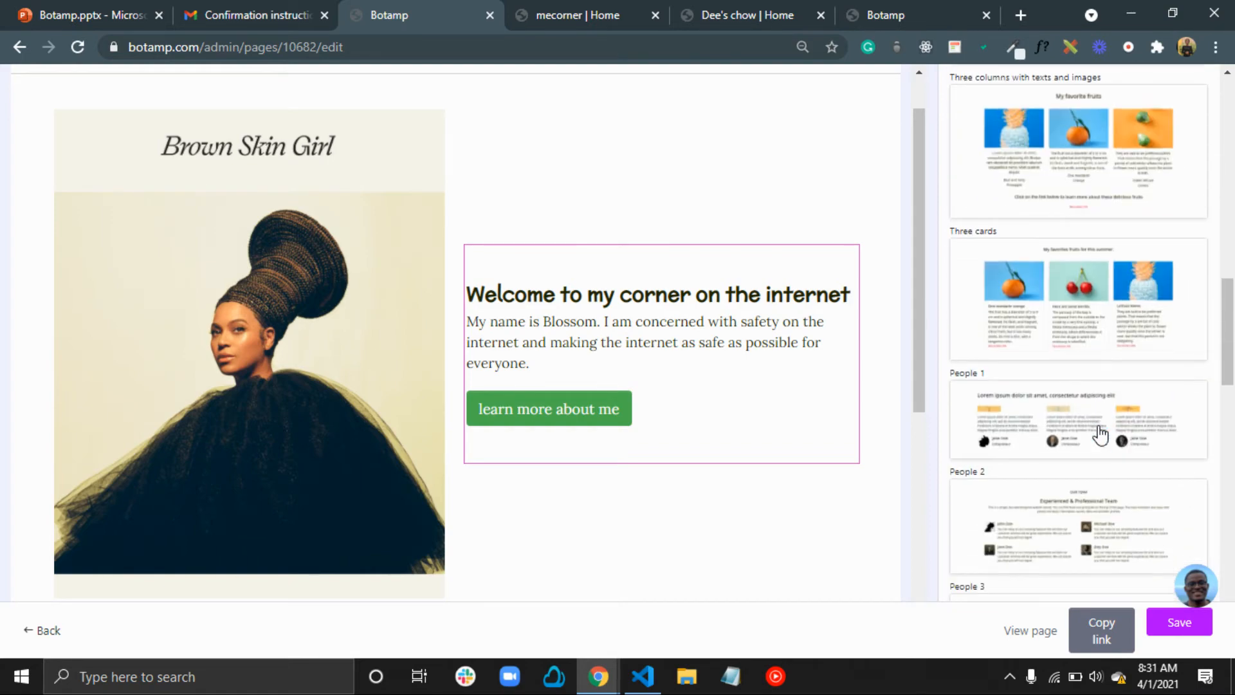
scroll(1100, 435, down, 6)
scroll(1100, 435, down, 7)
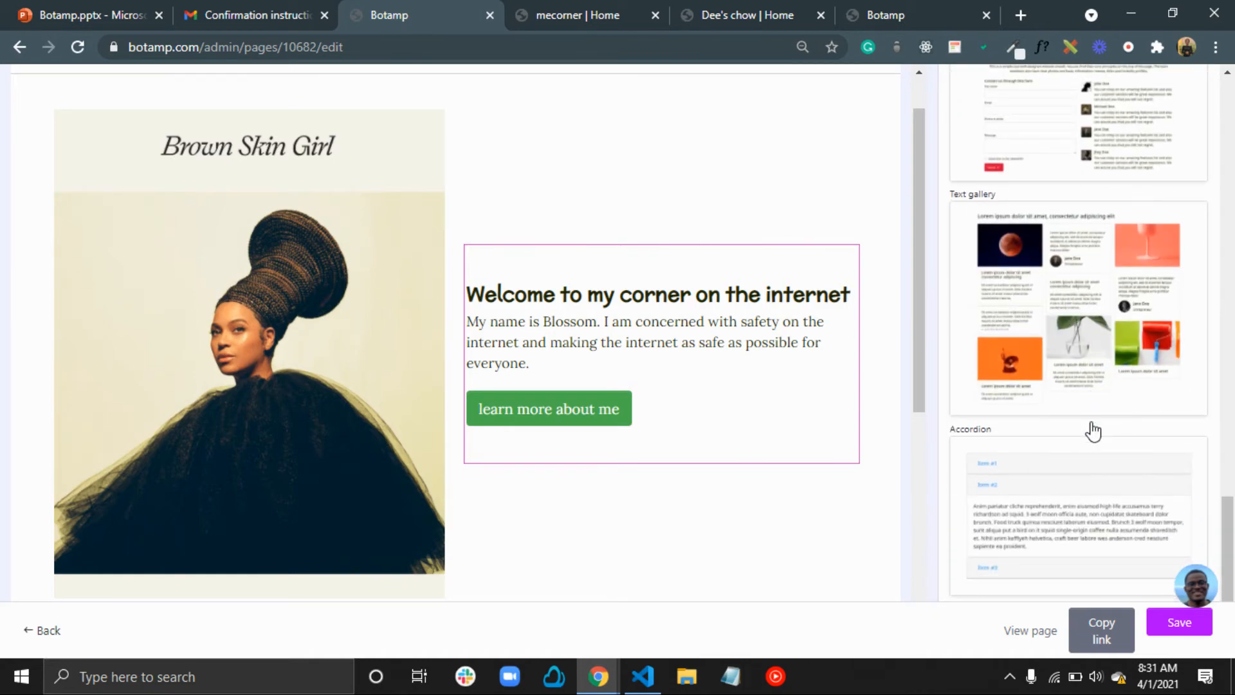
click(1058, 516)
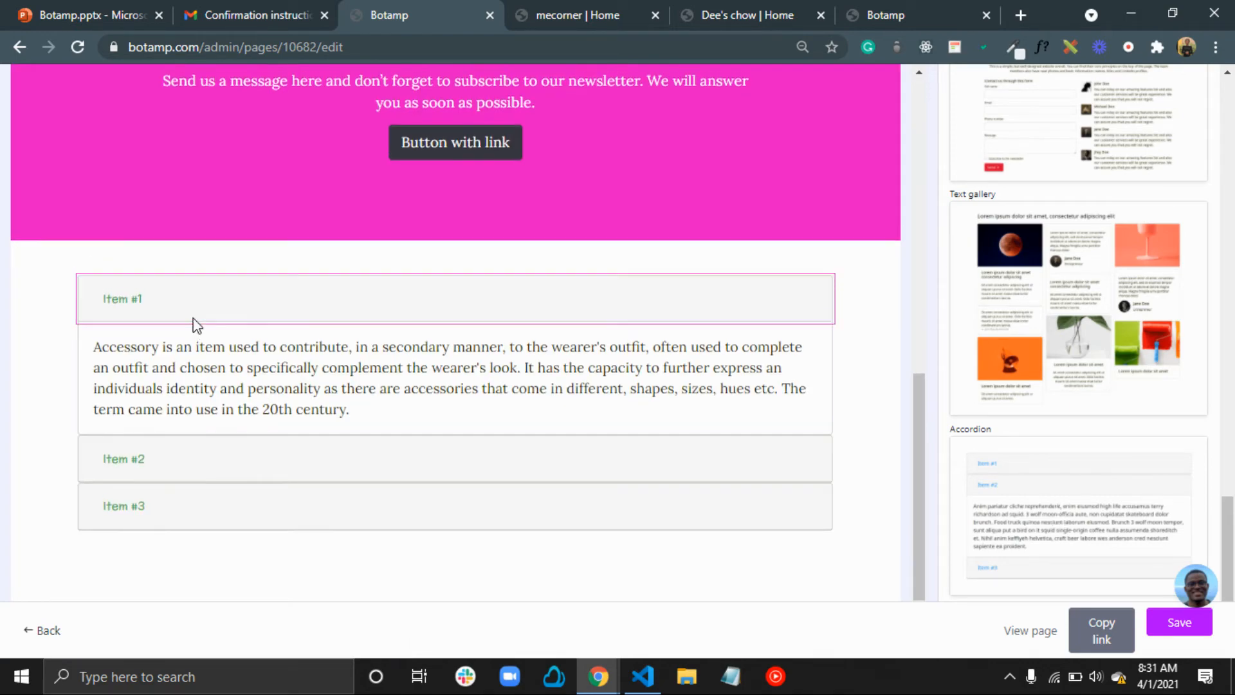
Move the accordion section up above the pink "Never miss our news ?" section
scroll(269, 373, up, 2)
click(835, 375)
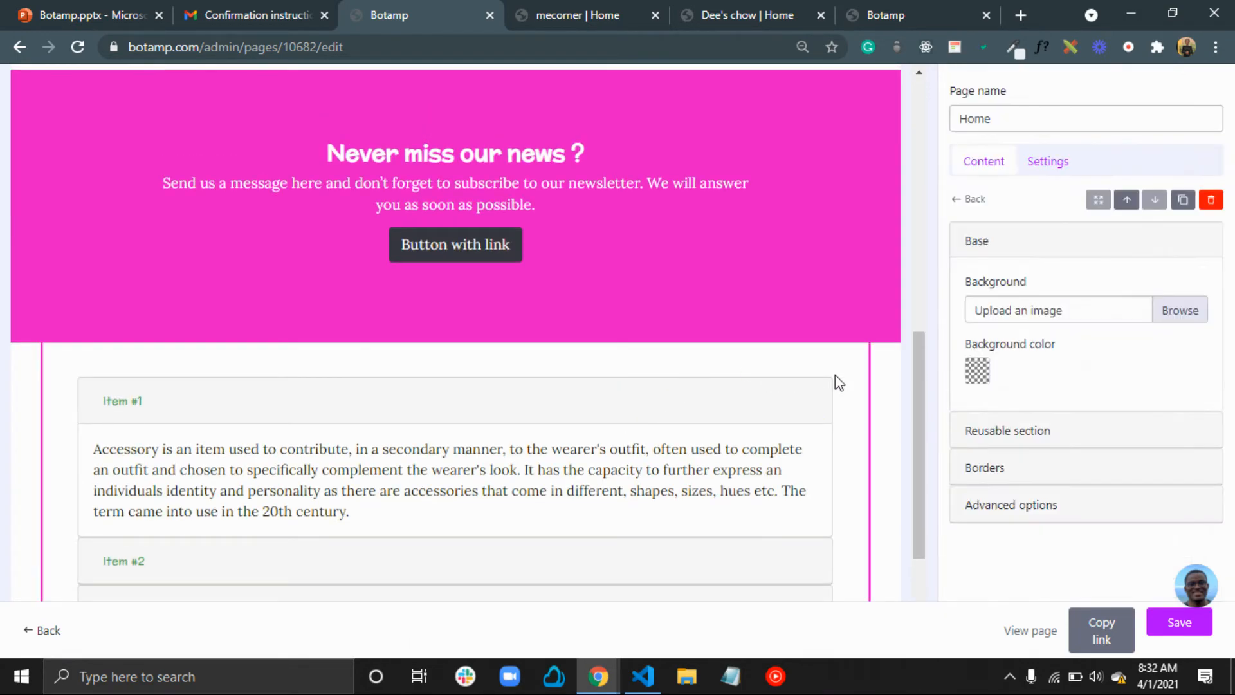
click(1127, 204)
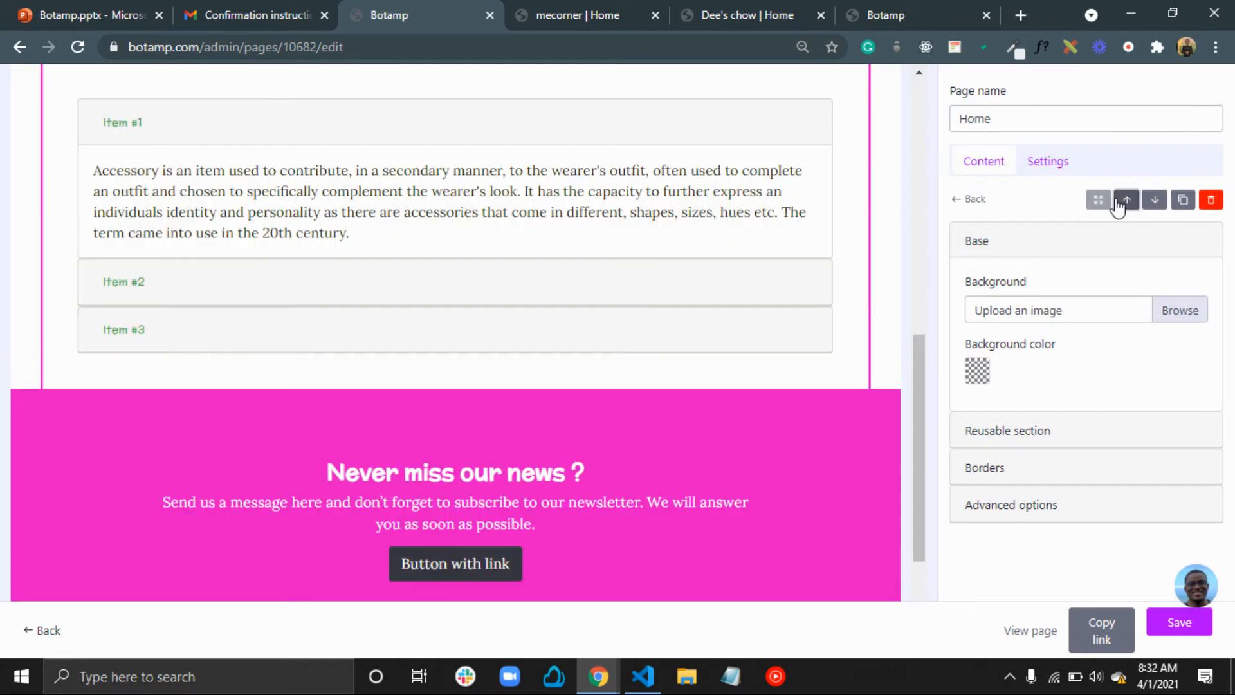
Change the first accordion item's title from "Item #1" to "I write"
scroll(708, 281, up, 3)
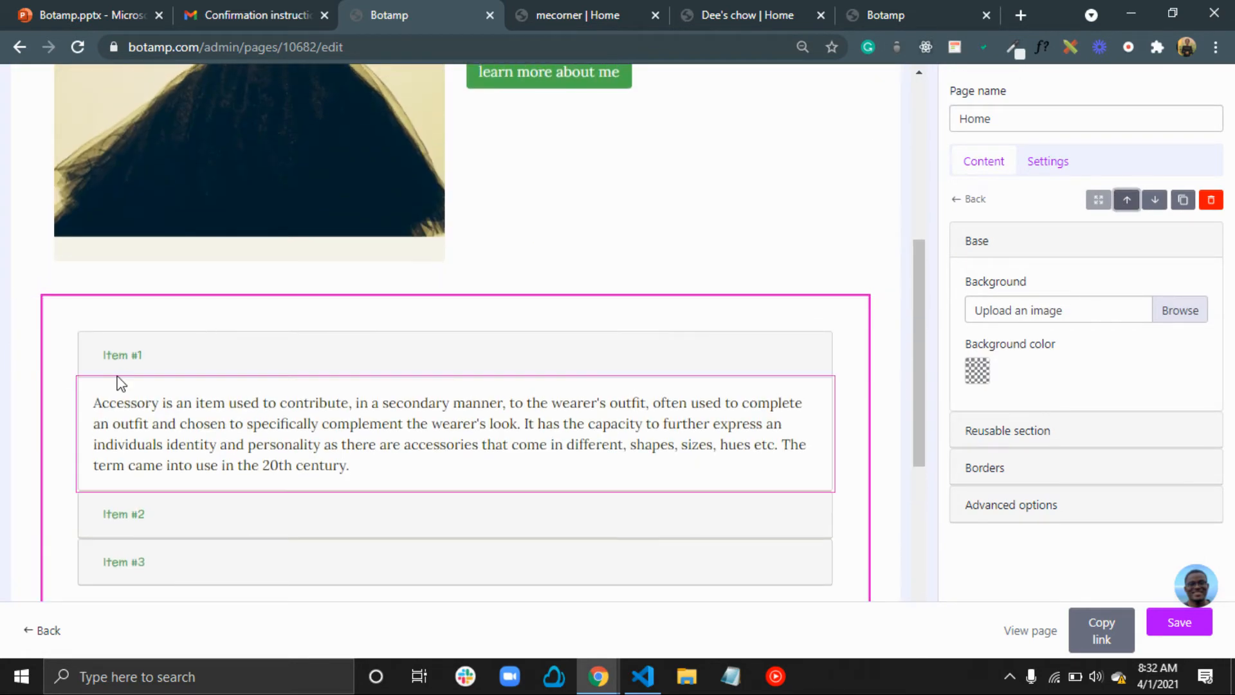
click(122, 368)
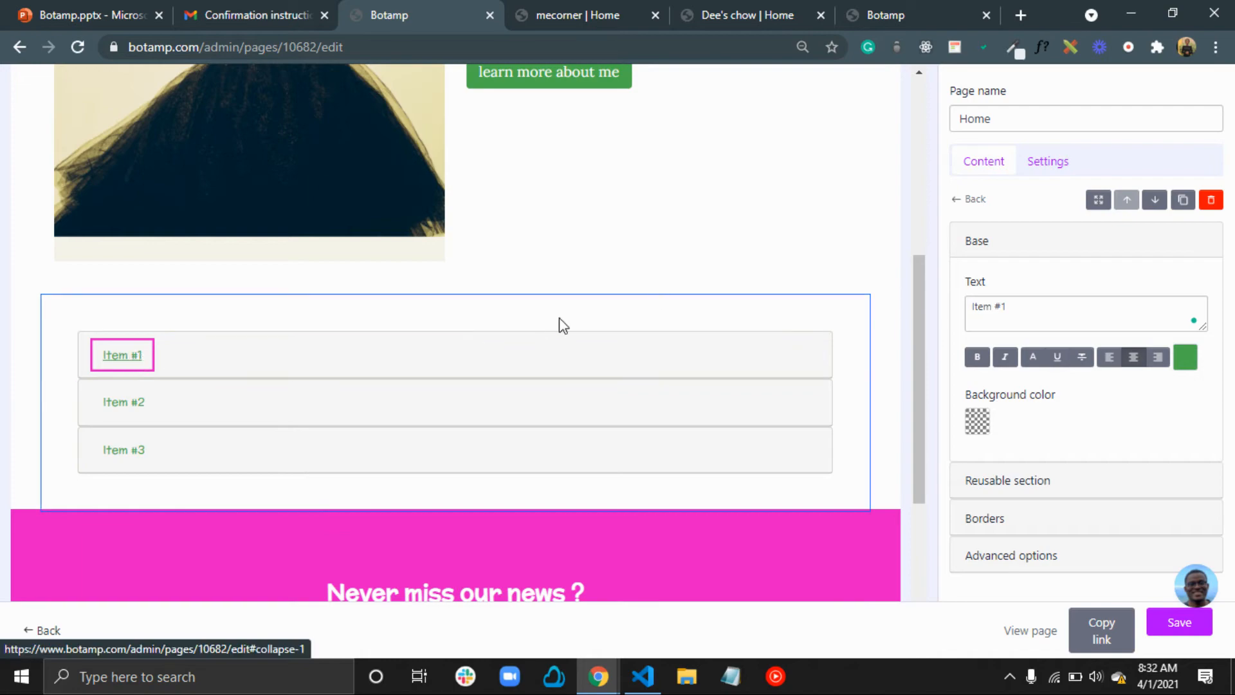
drag(1020, 307, 908, 322)
text(I write)
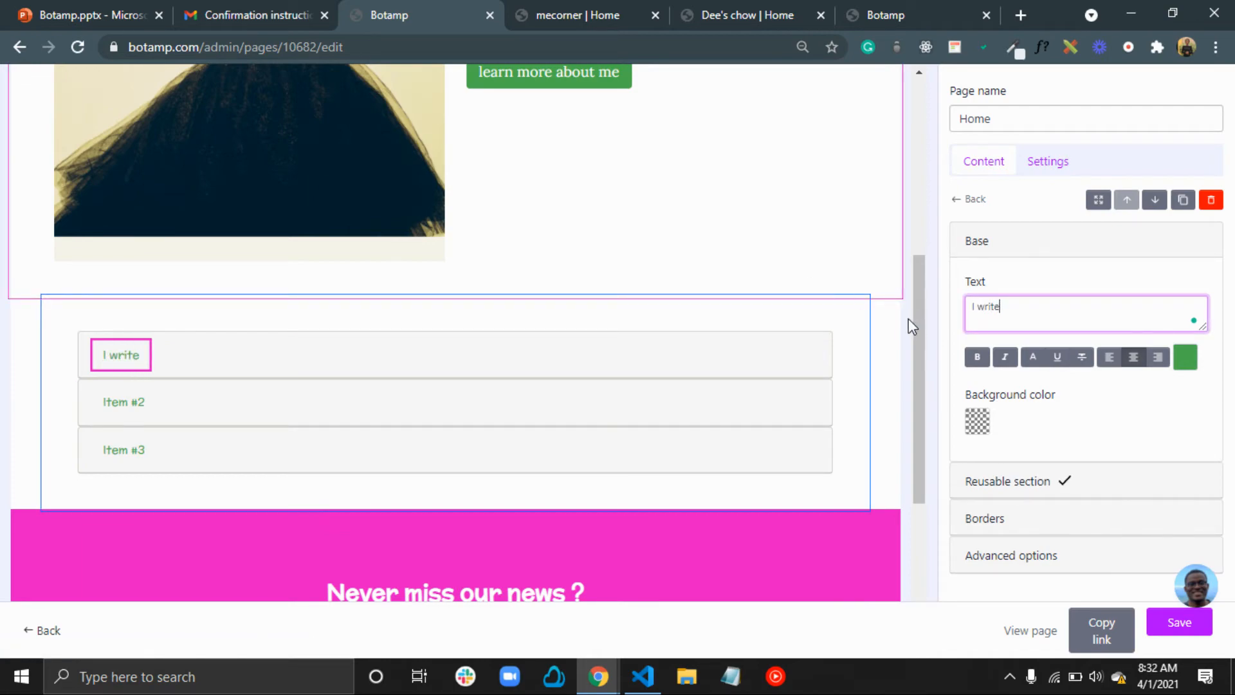
Expand the "I write" item and replace its placeholder body text with "Writing is the truest expression of man."
click(134, 356)
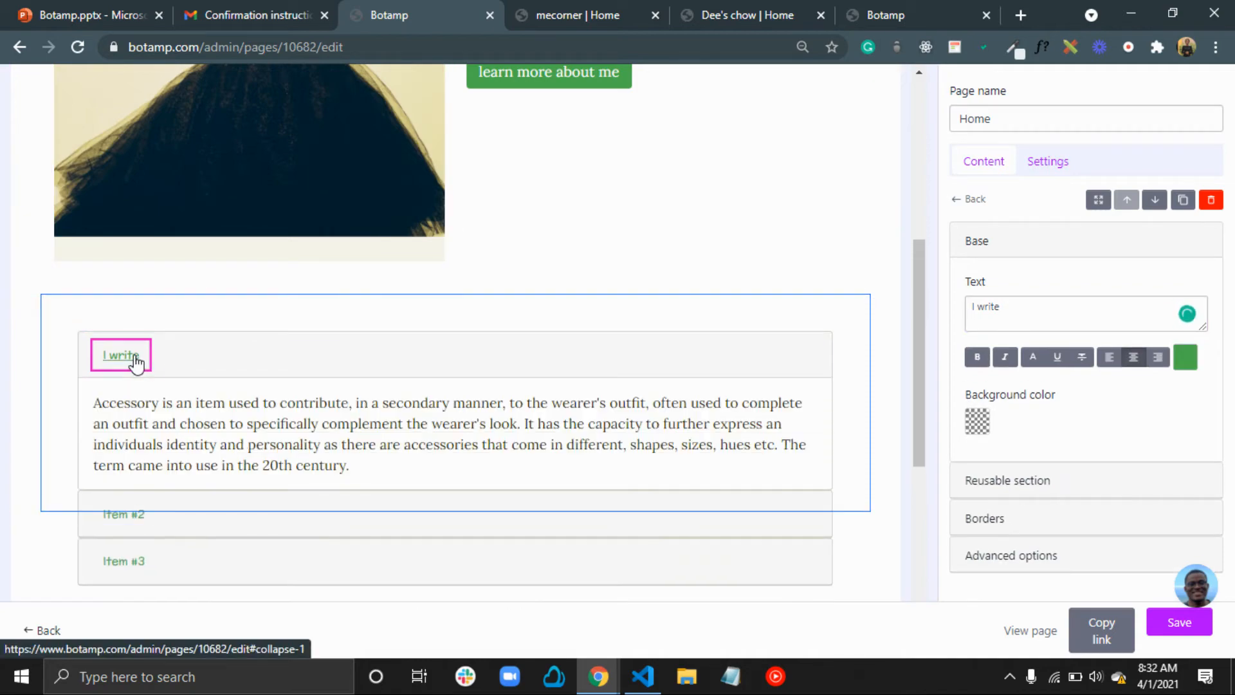
click(360, 472)
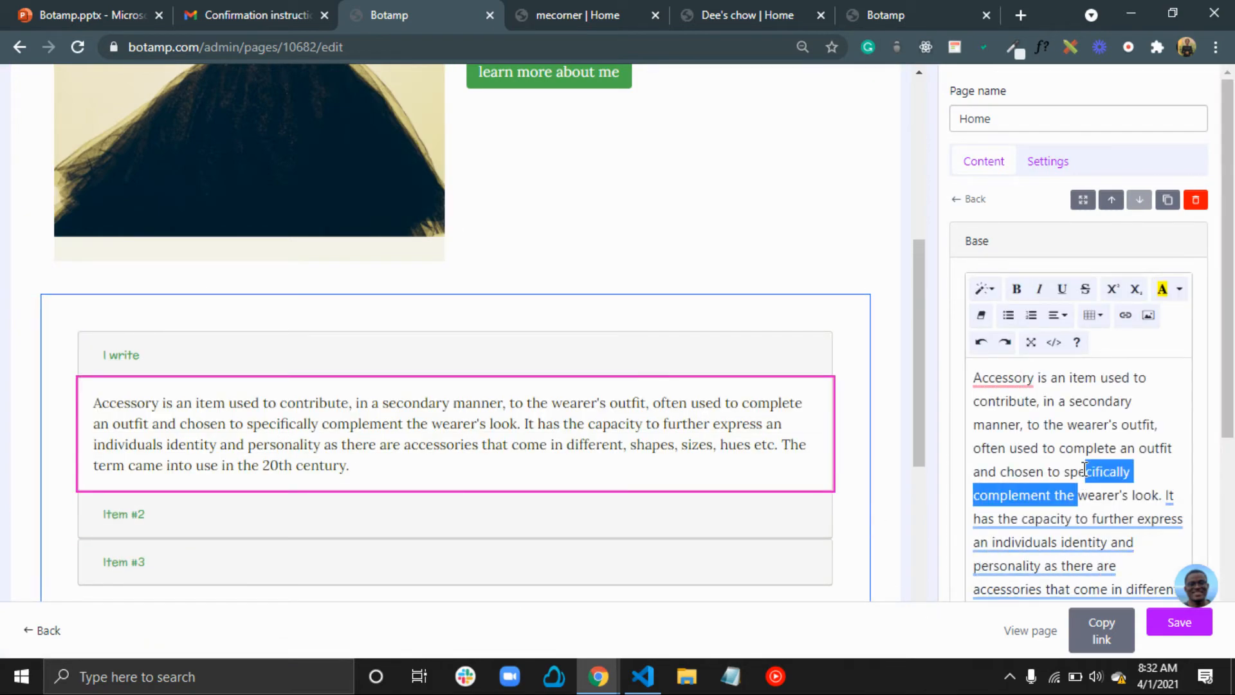
drag(1085, 473, 1077, 494)
scroll(1085, 469, down, 3)
scroll(1085, 469, down, 1)
drag(1180, 389, 968, 139)
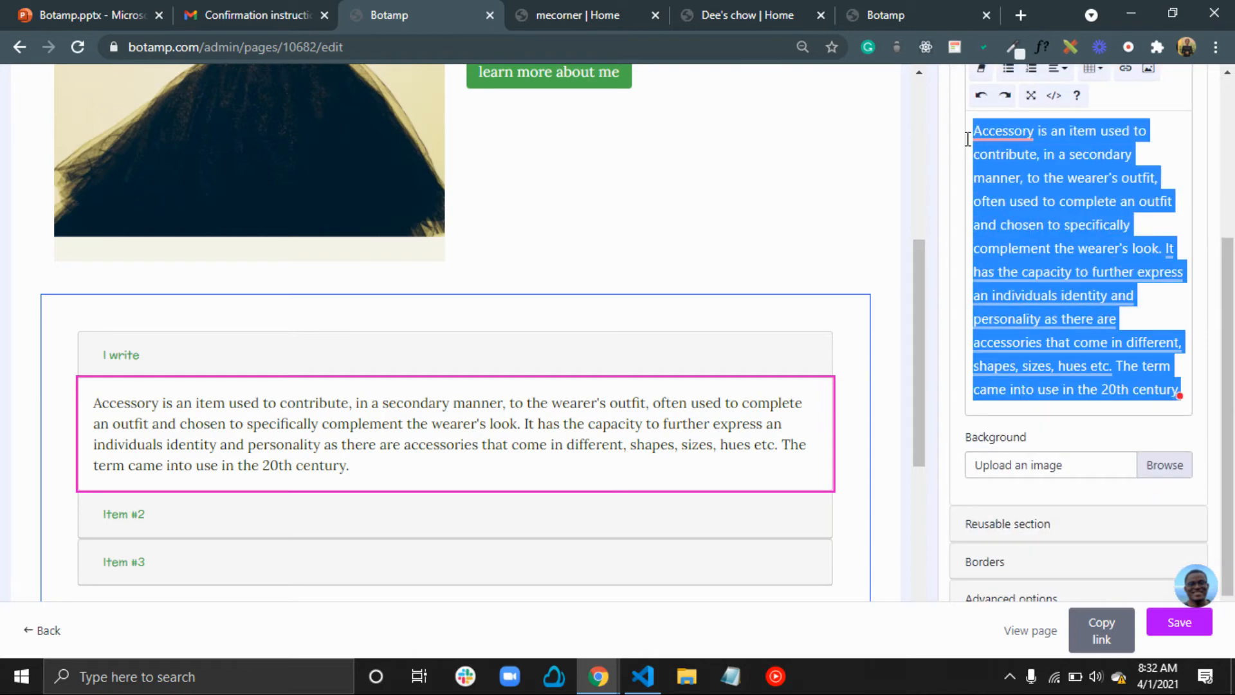
text(Writing is the true)
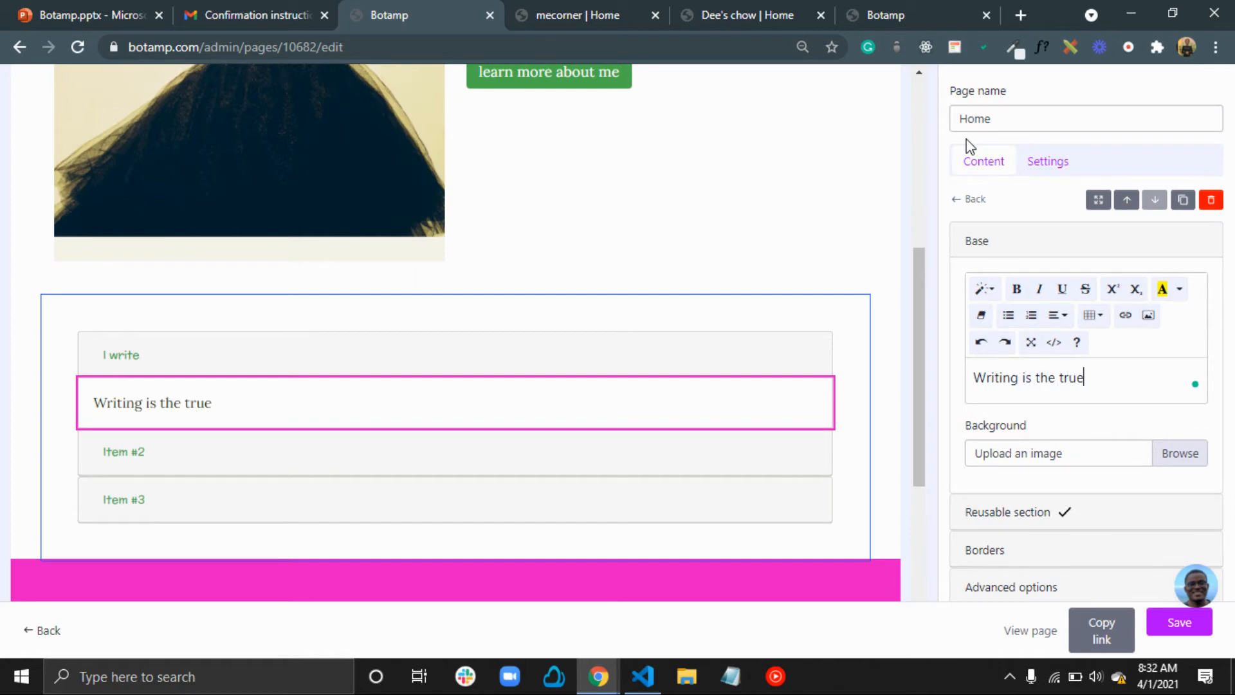
text(srxpressi)
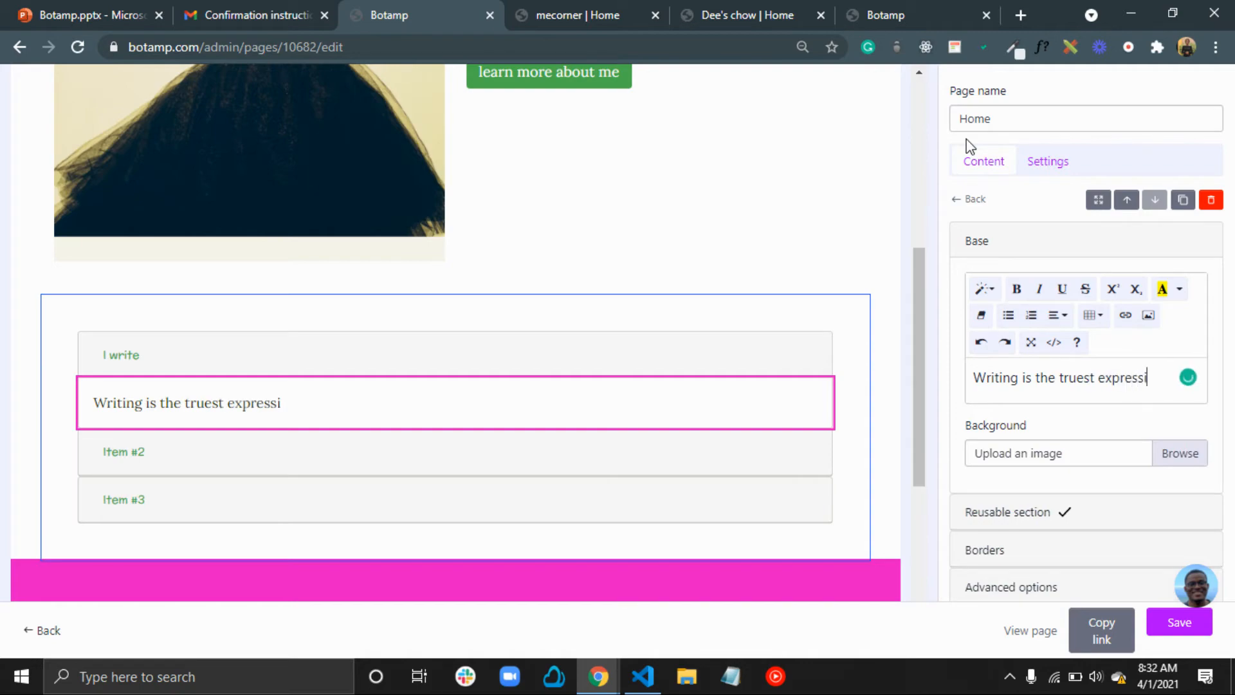
text(on of mna)
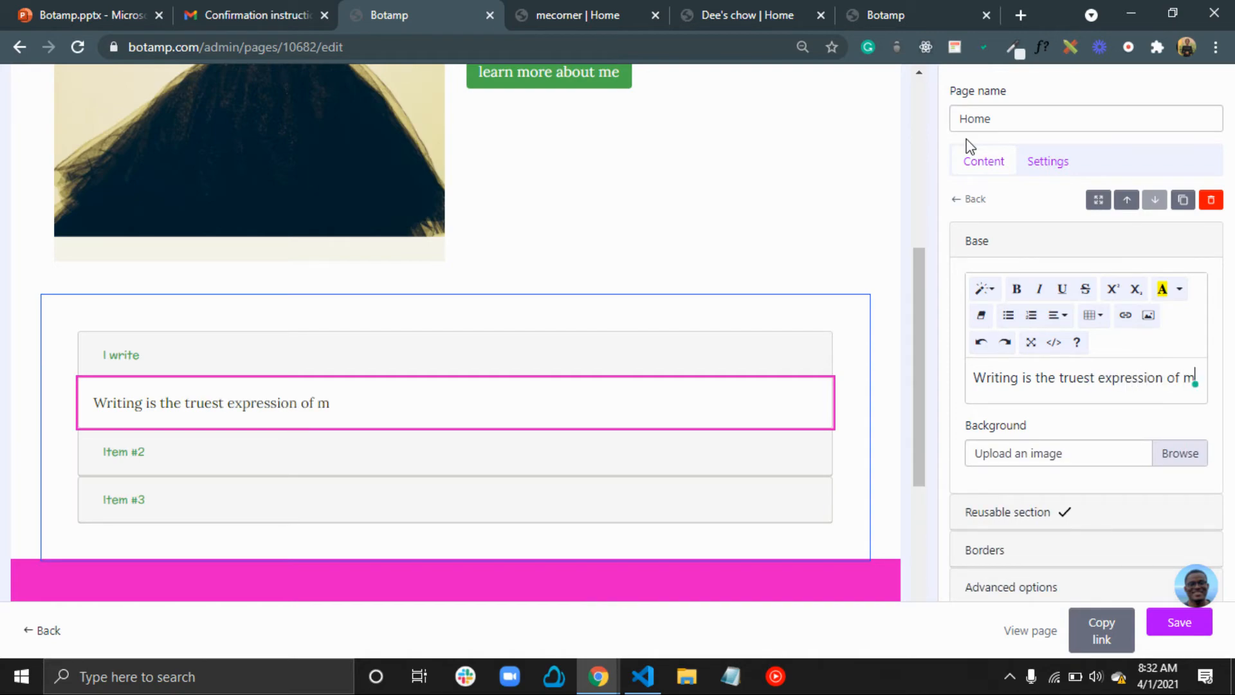
key(BackSpace)
key(BackSpace)
text(a)
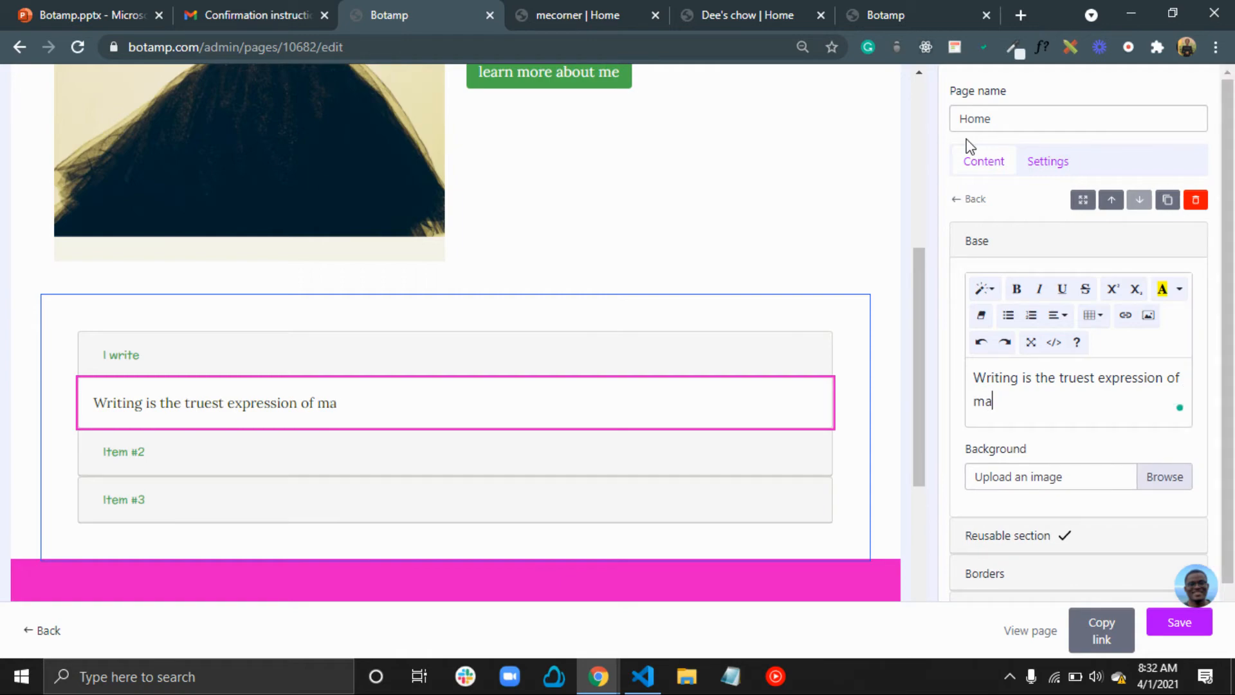
text(n. Sometie)
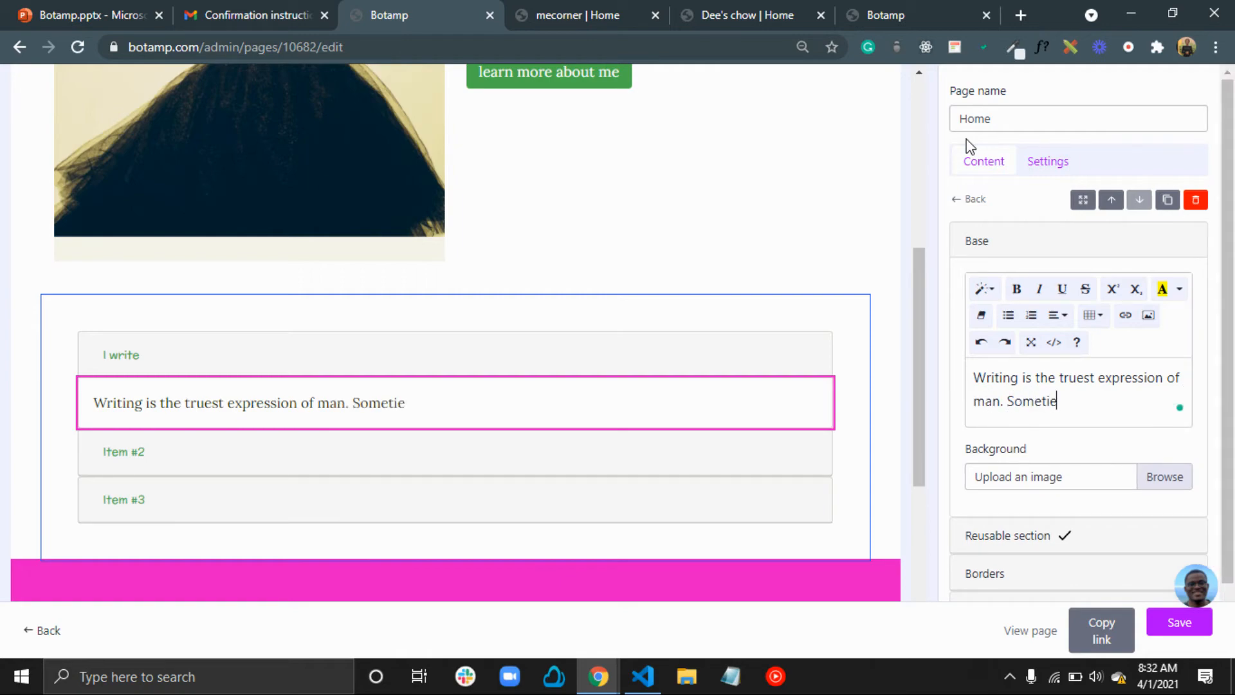
Continue the item's body text with "Sometimes when I find it so difficult to express what I feel, I write it out."
key(BackSpace)
text(mes when I fi)
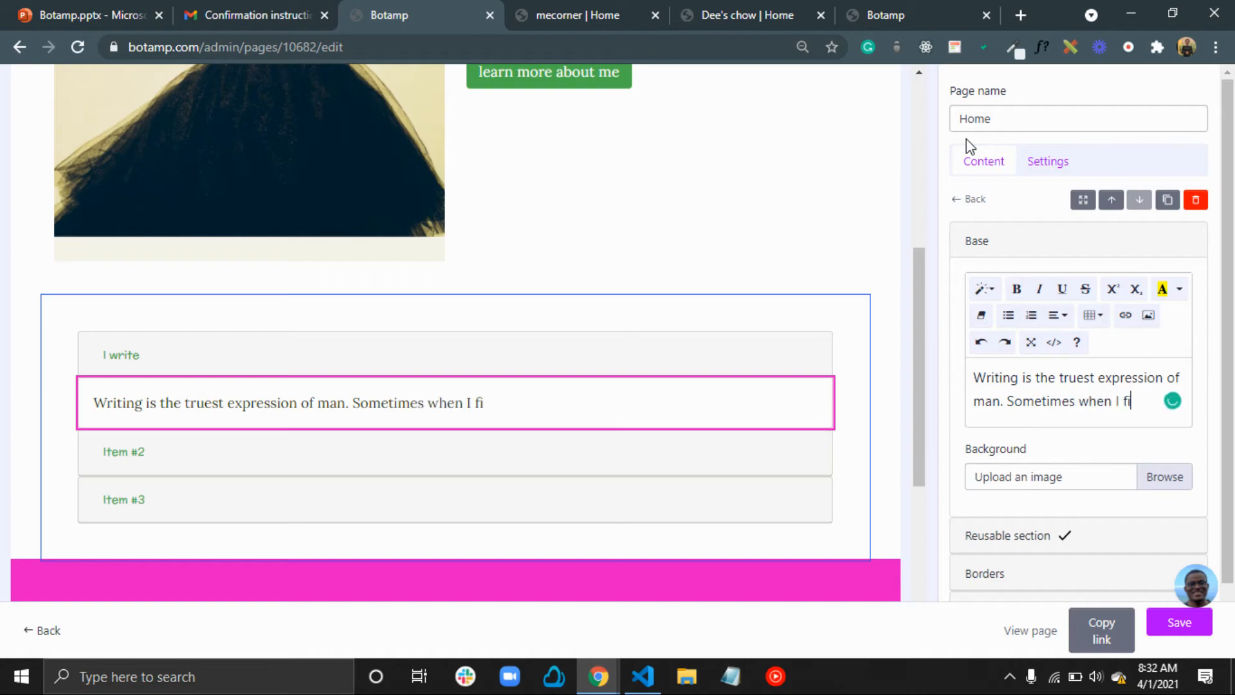
text(nd it so di)
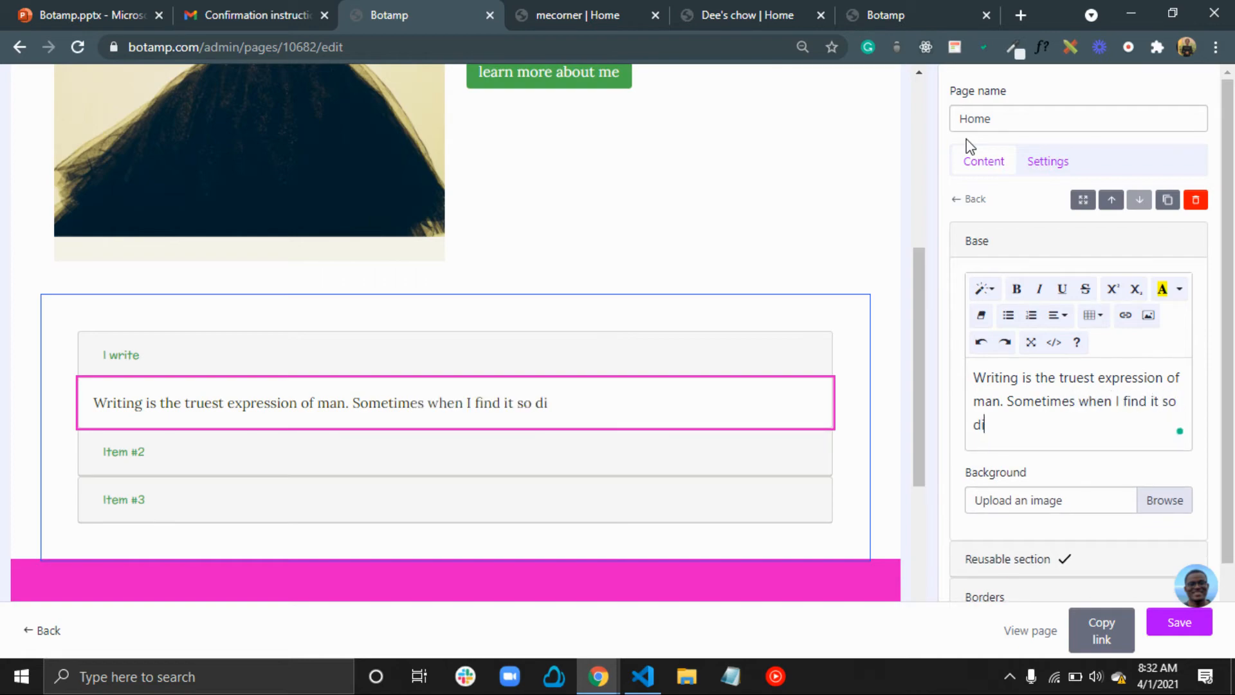
text(fficul6t)
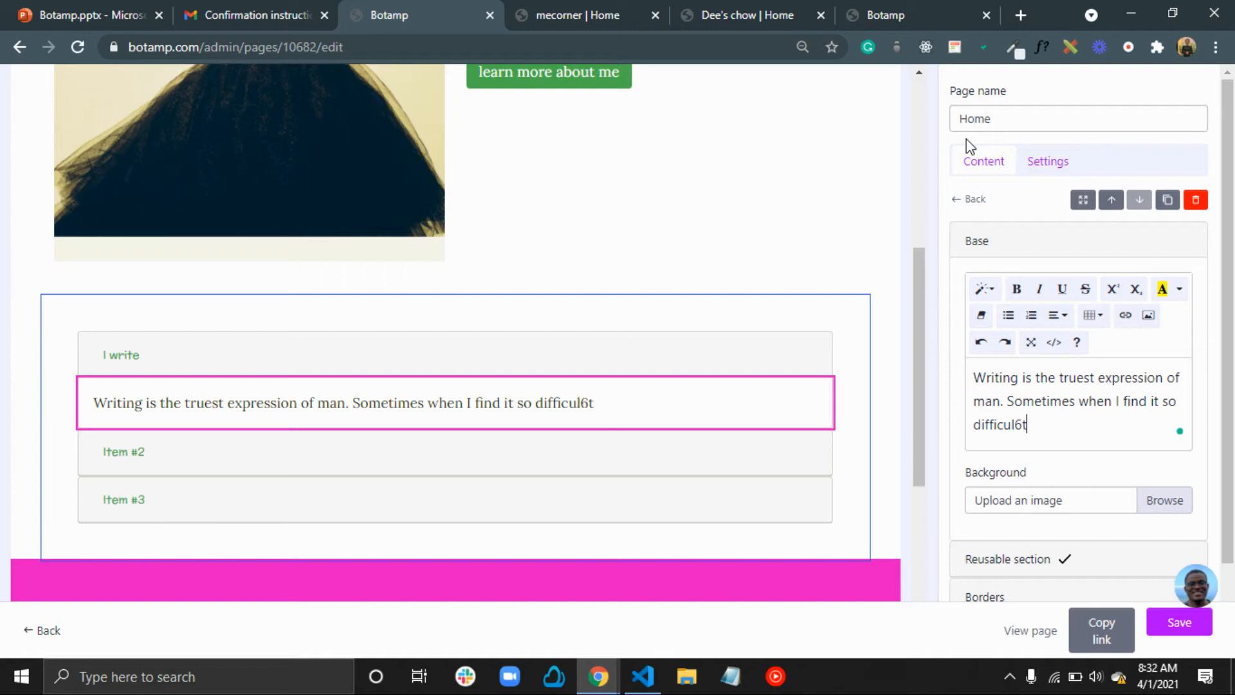
key(BackSpace)
key(BackSpace)
text(t to express wh)
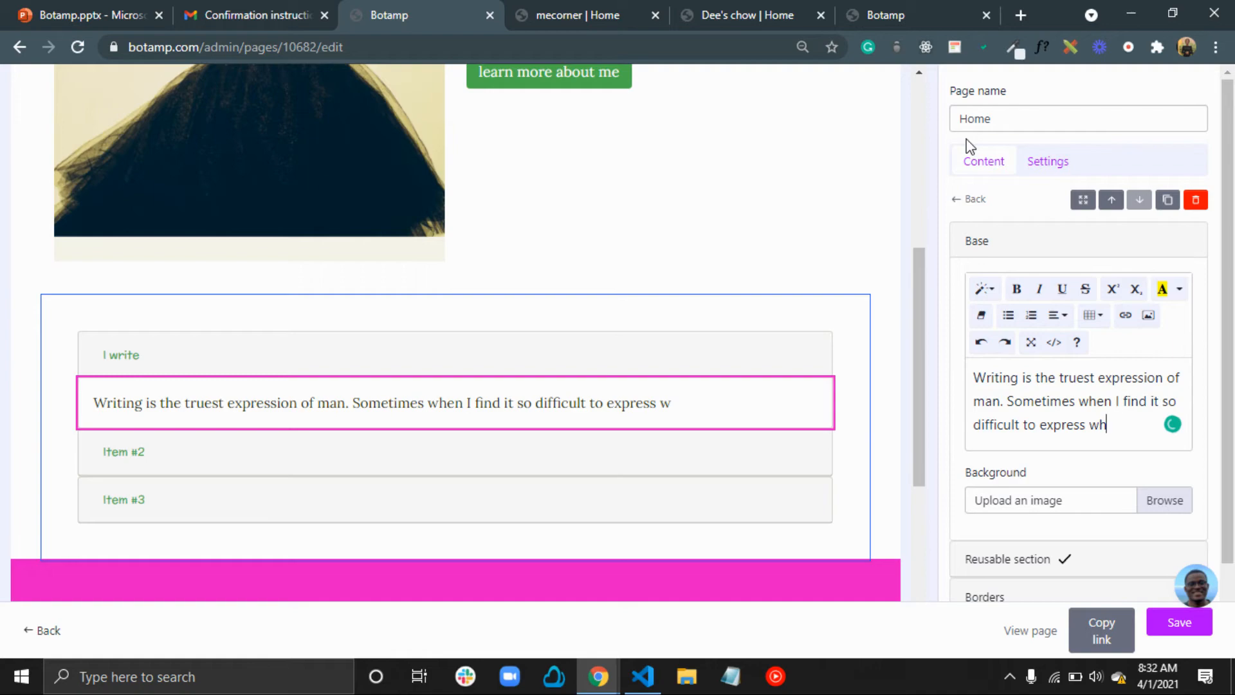
text(at I feel, I writ)
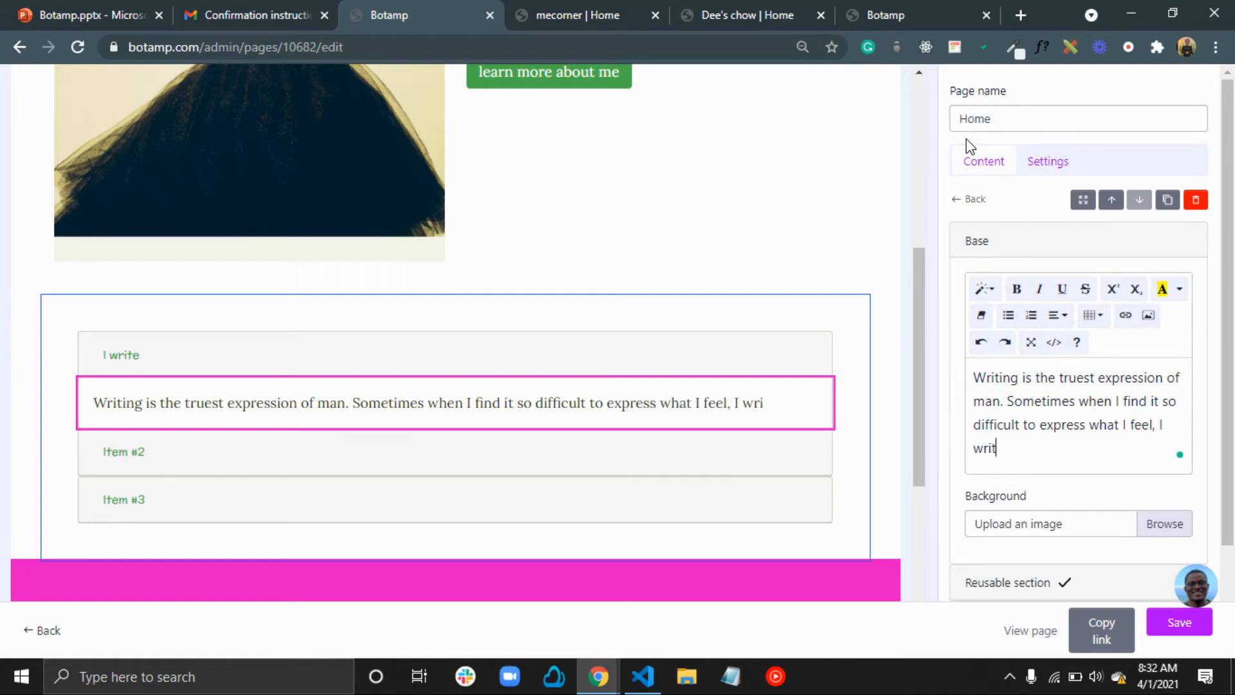
text(e it out. )
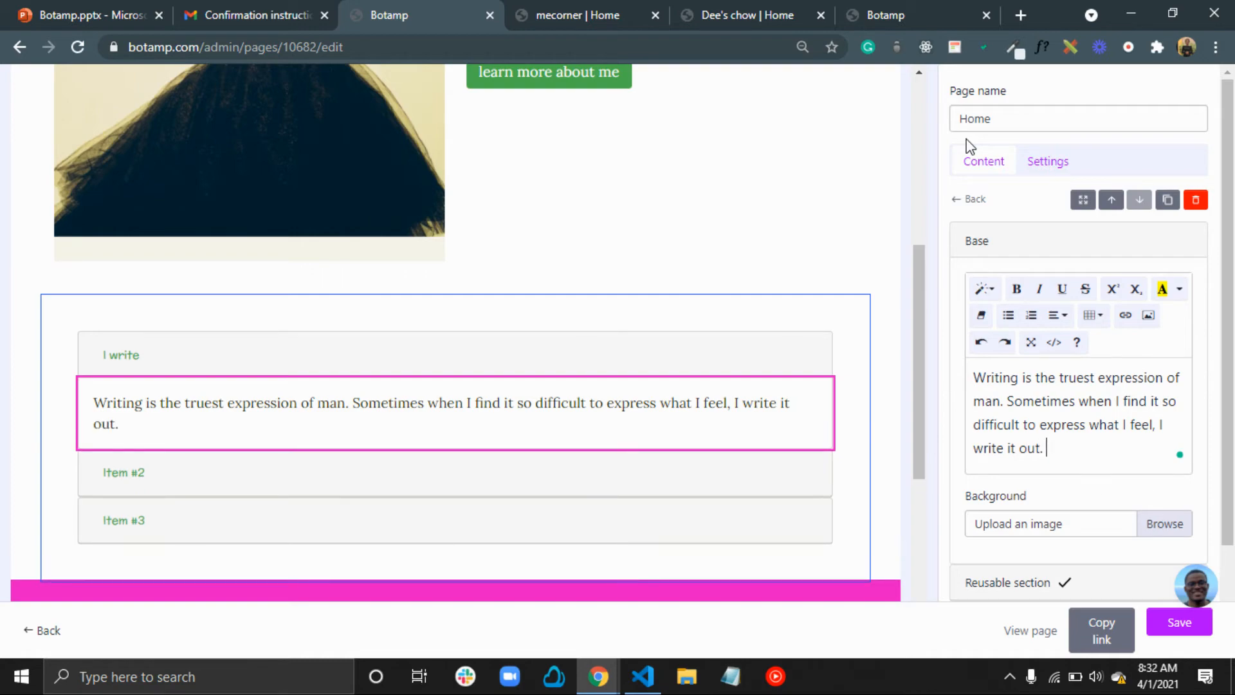
Finish the "I write" item's body text with "Writing helps me better understand the world and sort through my head."
text(/Writing helps)
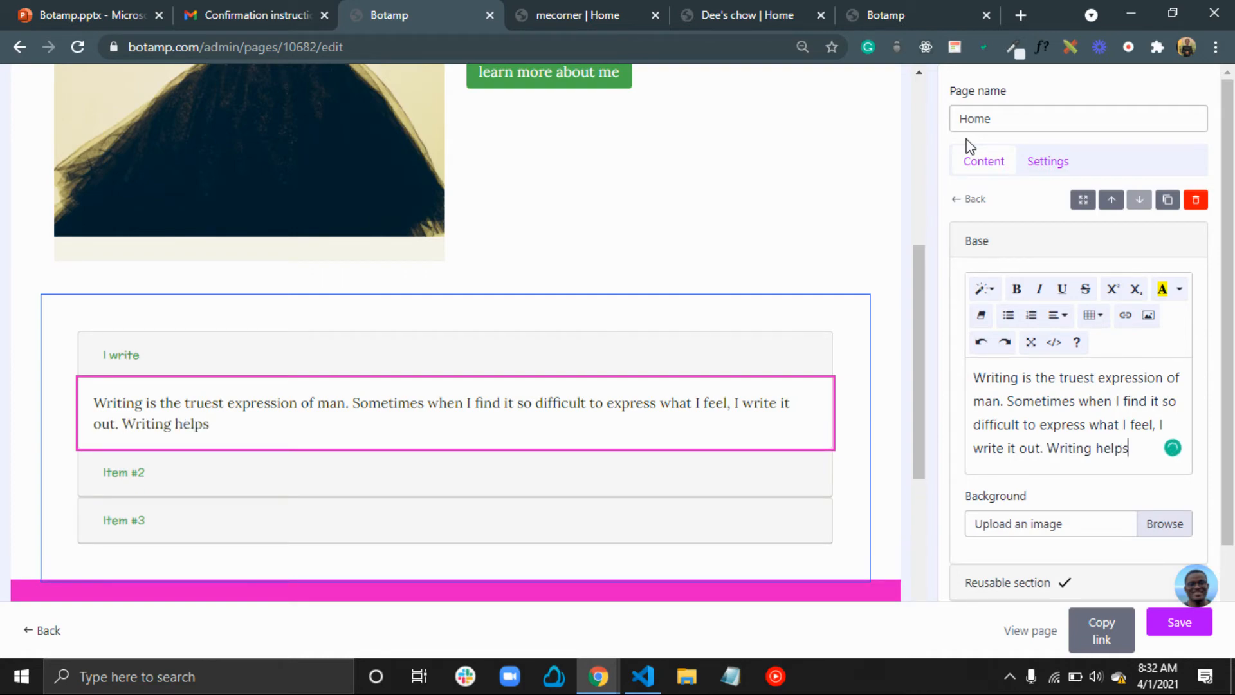
text( me bett)
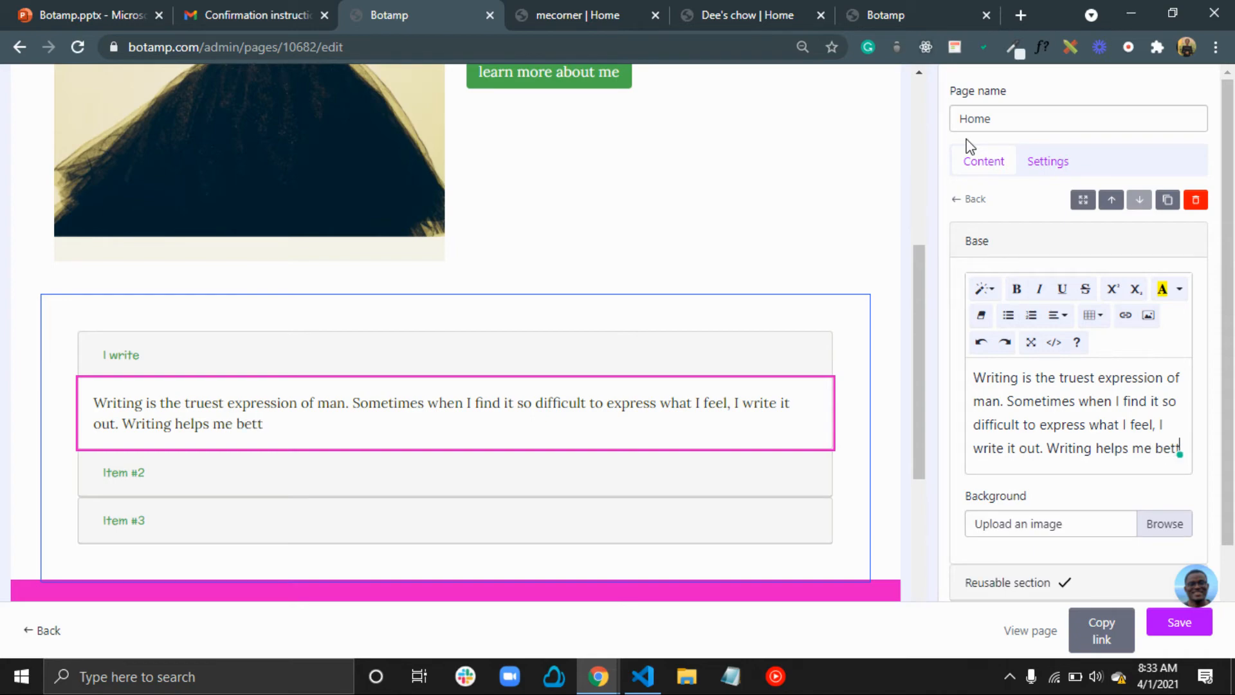
text(er underst)
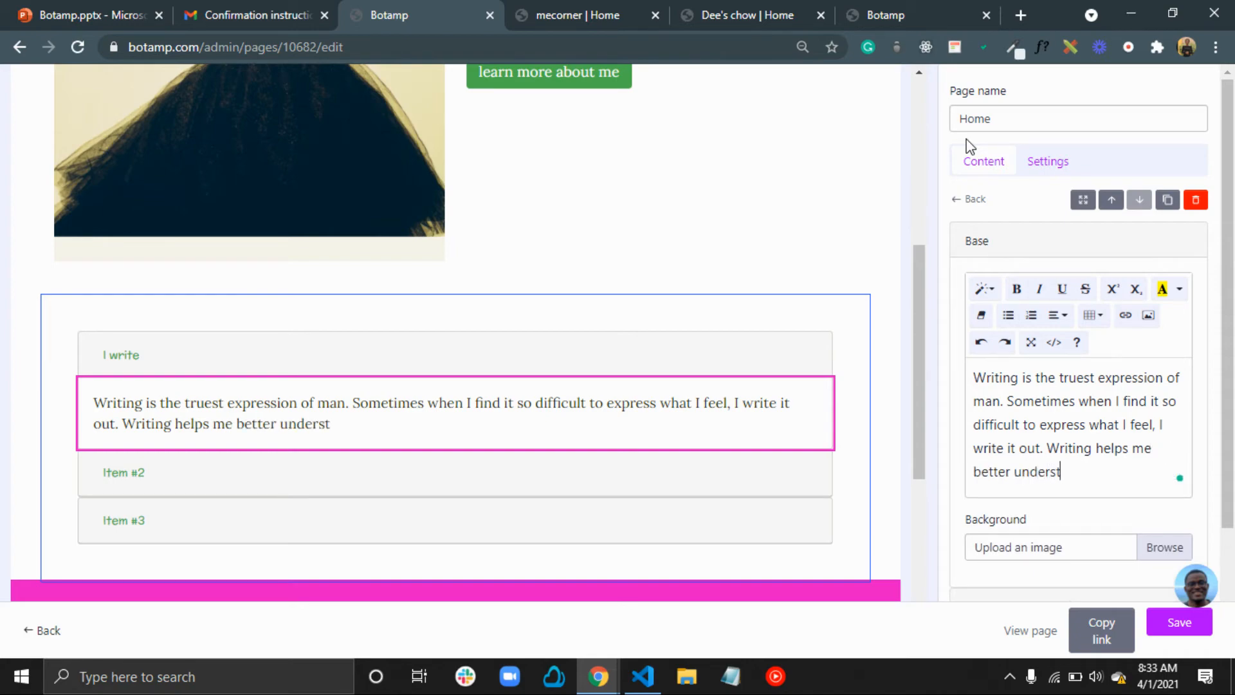
text(and the world)
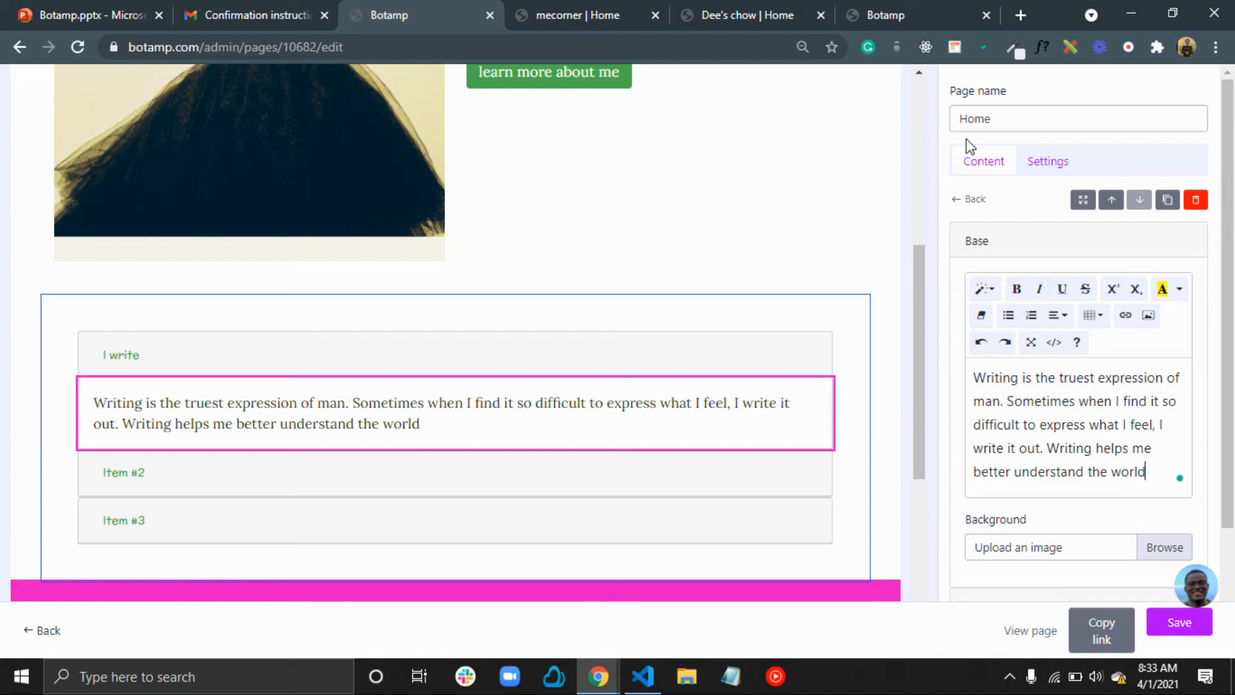
text( and sort through)
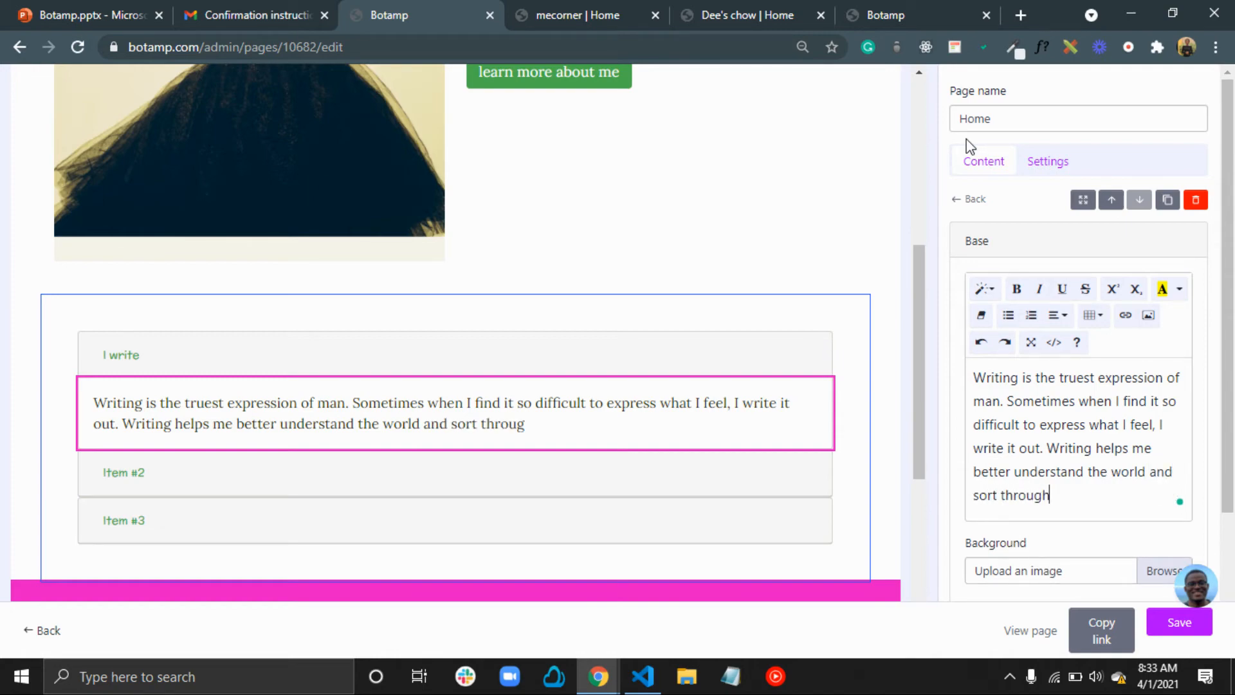
text( my heas)
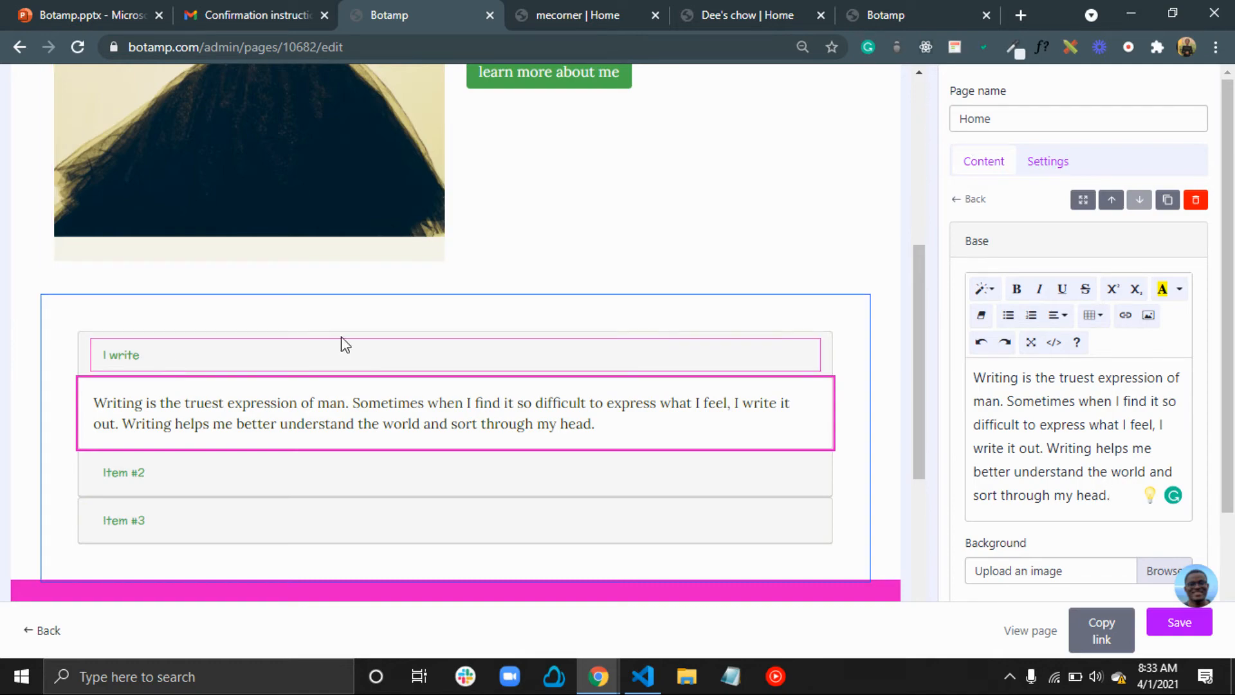
Collapse the "I write" item, expand the second accordion item and change its title to "I code"
scroll(493, 378, up, 5)
scroll(493, 377, up, 1)
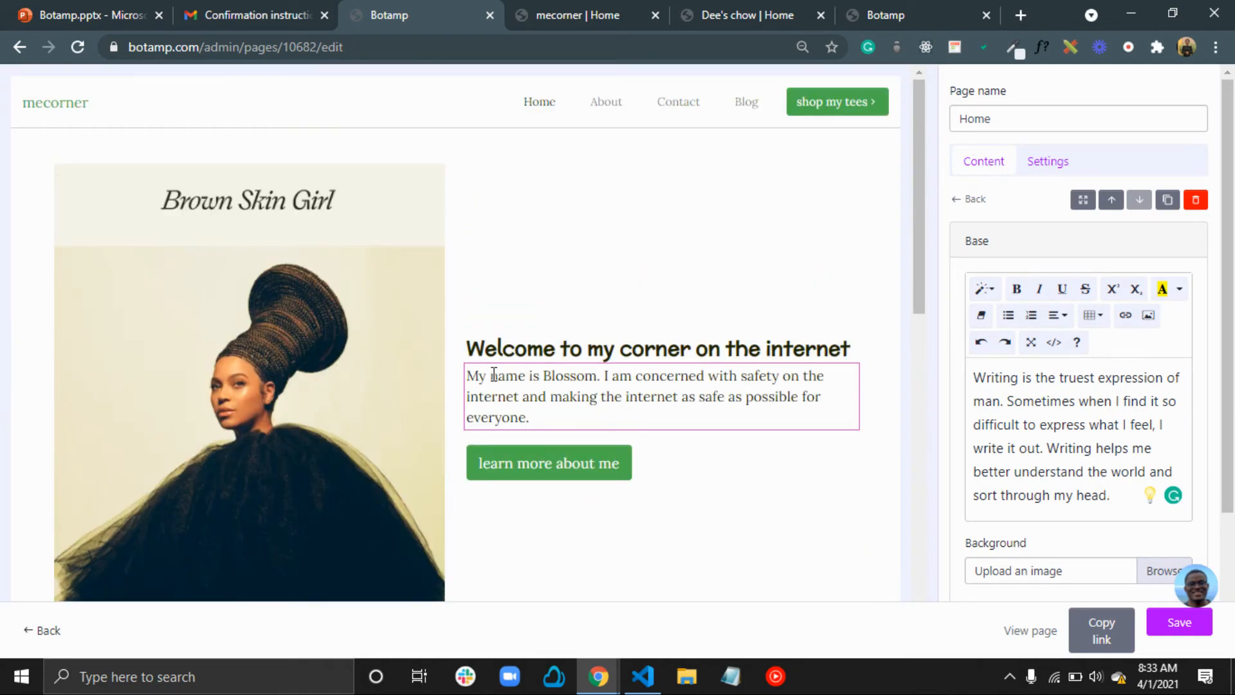
scroll(493, 376, down, 6)
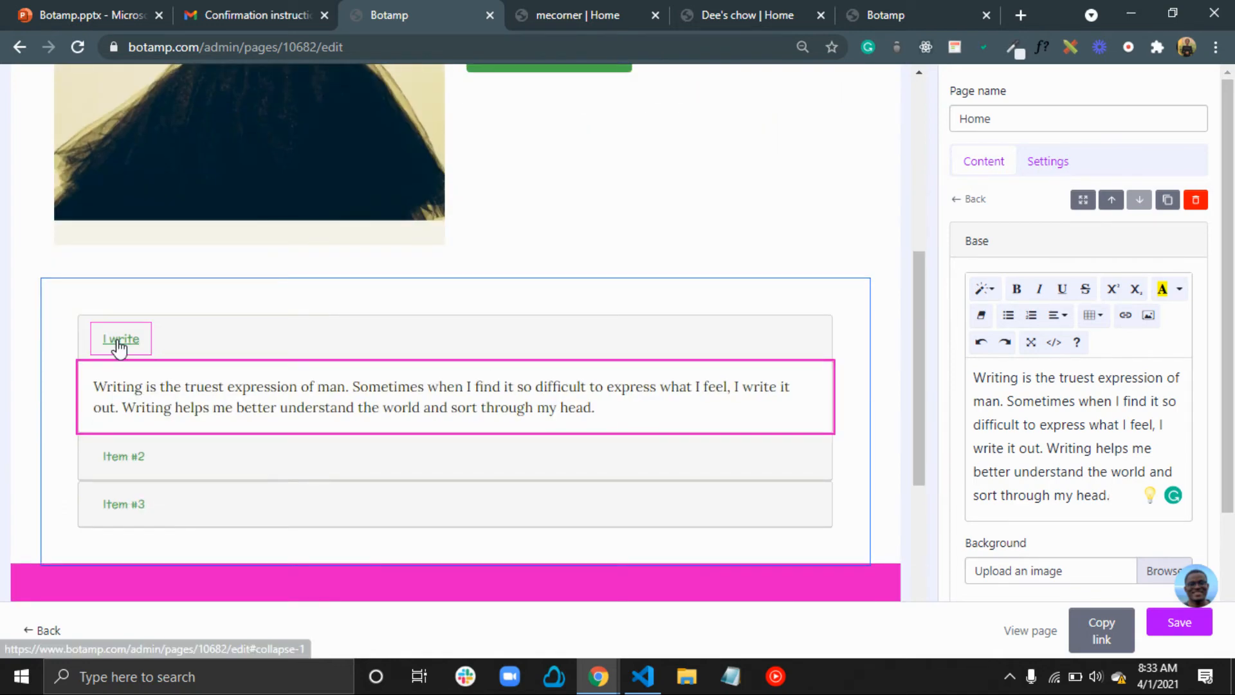
click(119, 342)
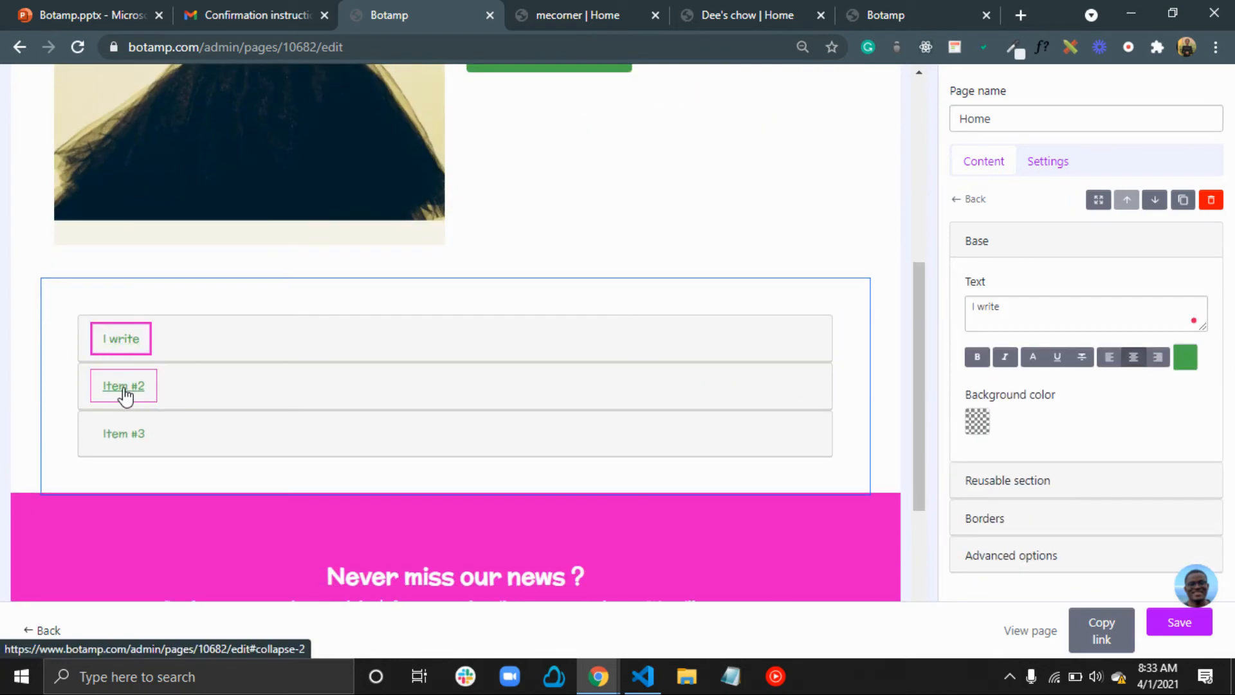
click(126, 394)
drag(1019, 313, 959, 303)
key(BackSpace)
text(I code)
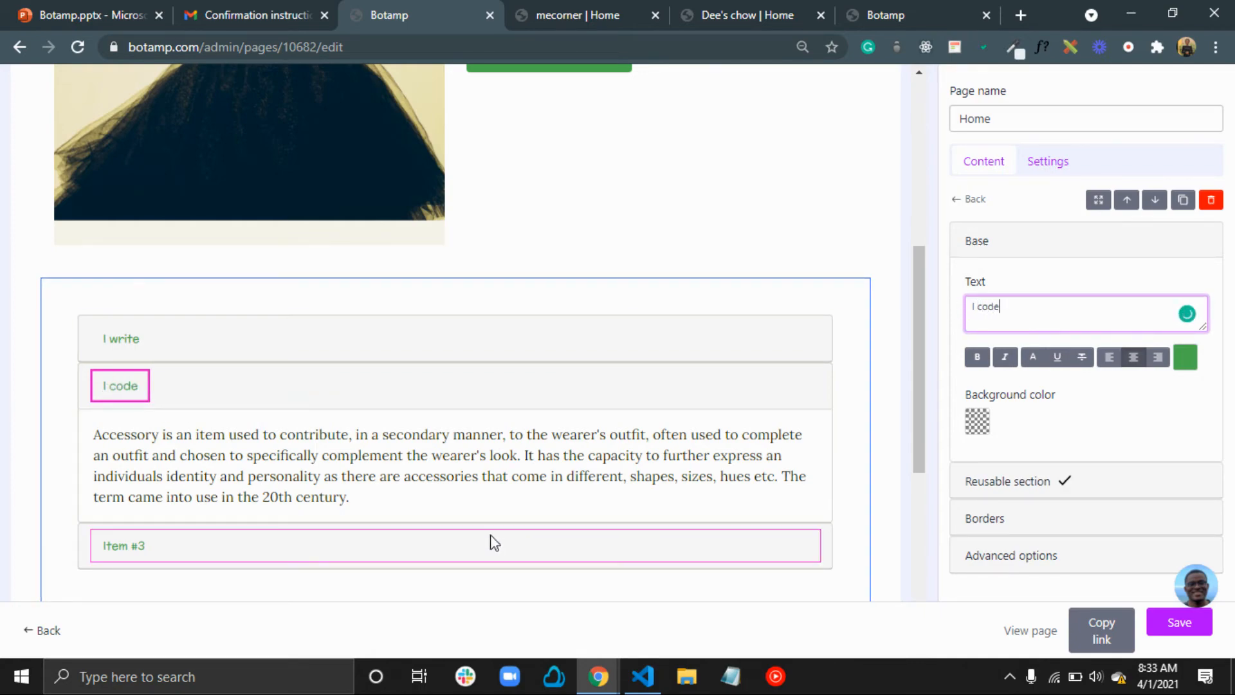
Replace the "I code" item's placeholder body text with "I am a frontend developer, who enjoys"
click(388, 475)
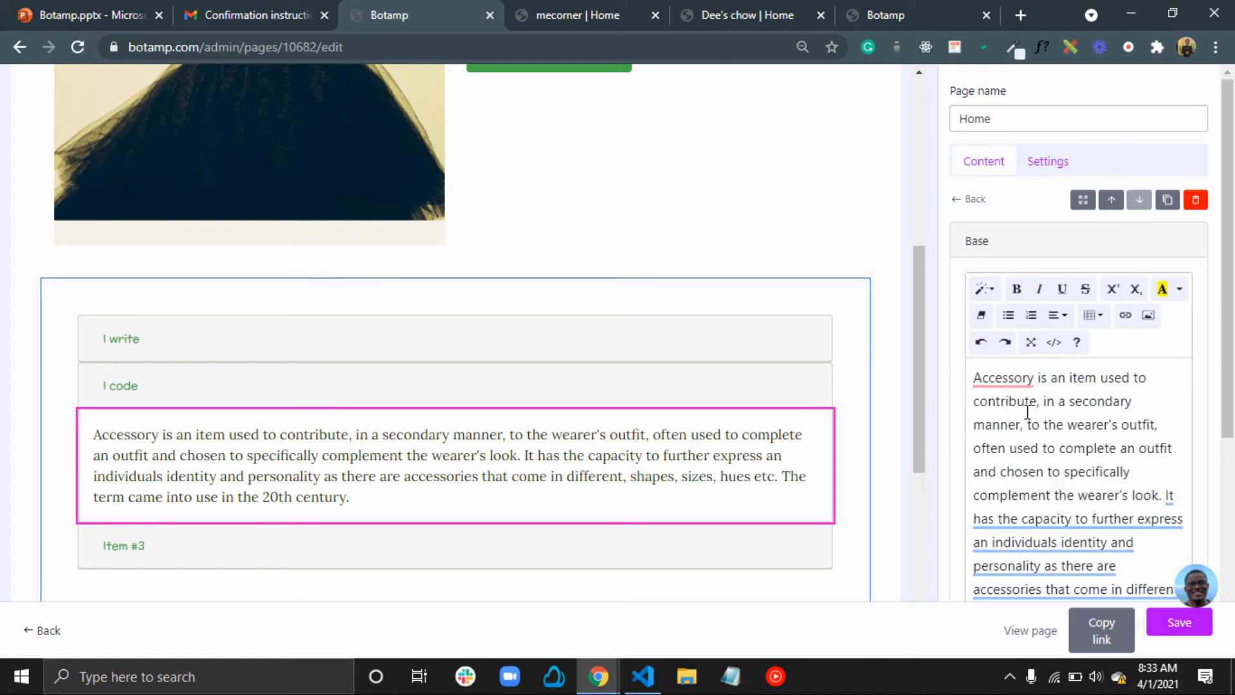
key(ctrl+a)
text(I)
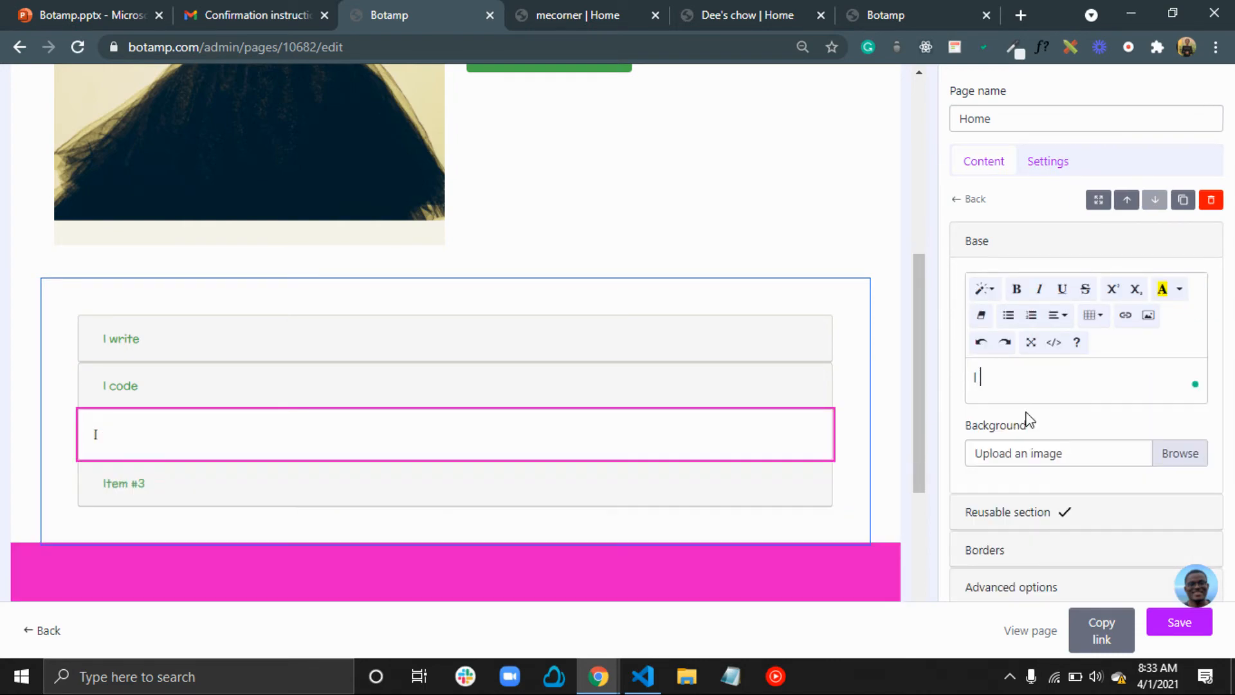
text( am a frontemd d)
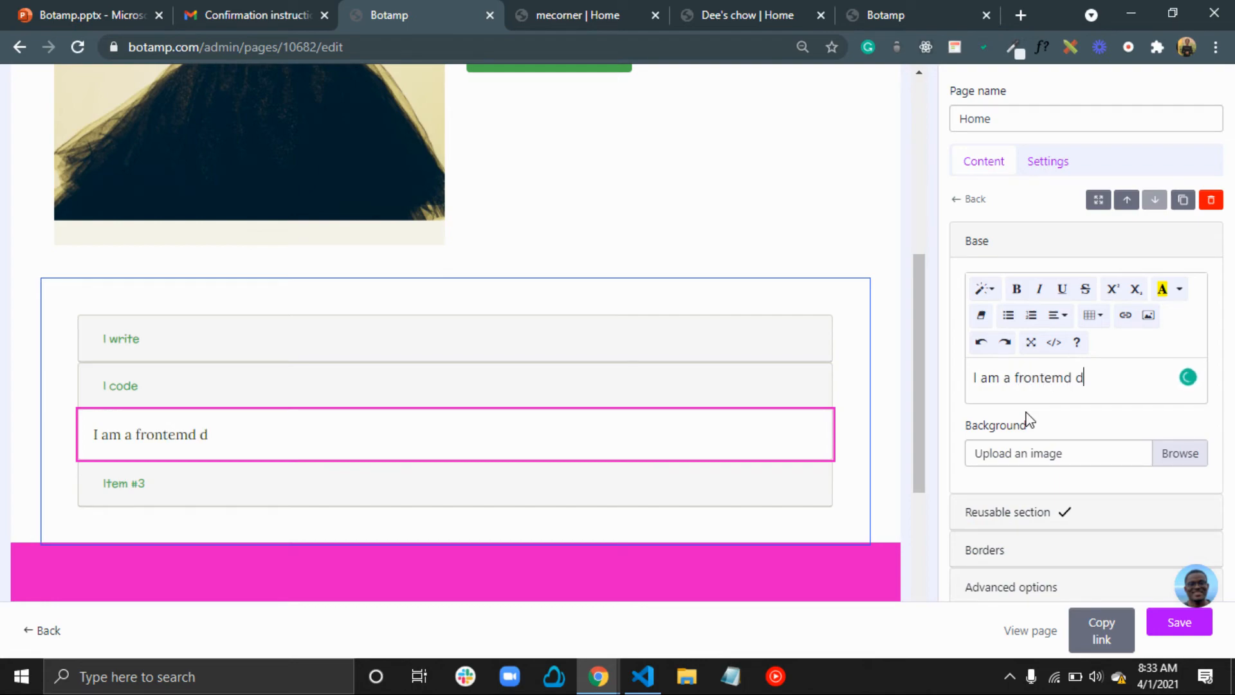
key(BackSpace)
key(BackSpace)
key(BackSpace)
text(nde )
text( developer)
text(, who en)
text(joys )
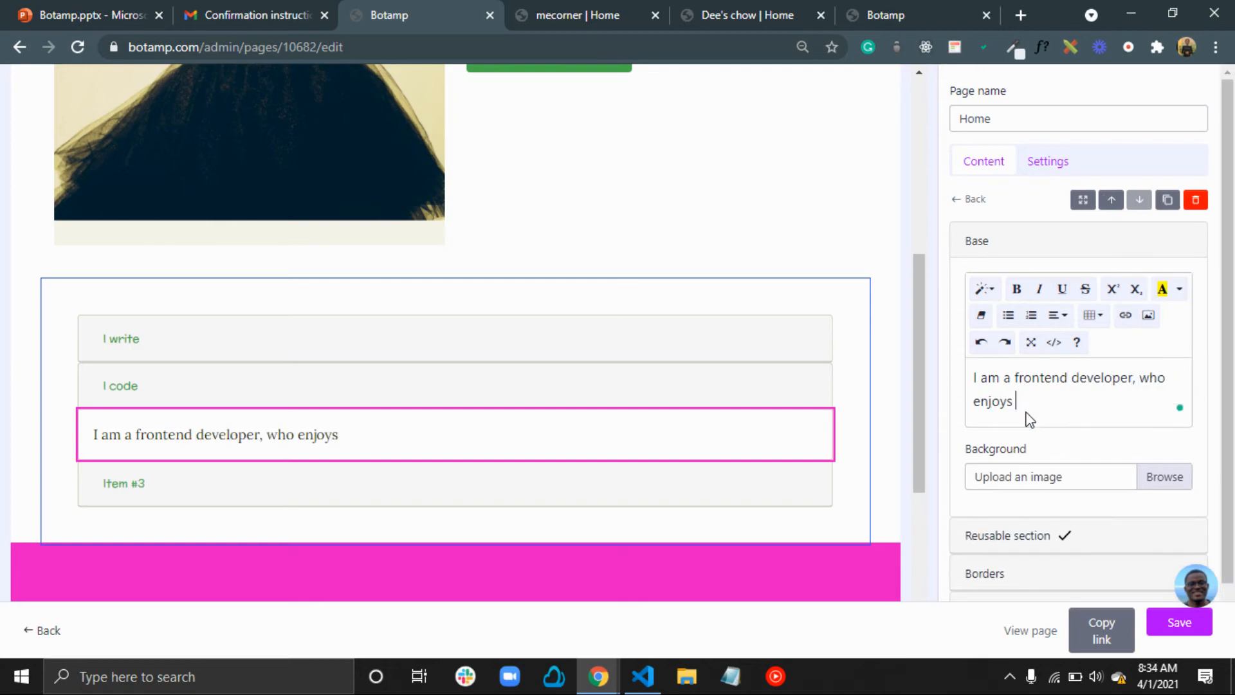
Continue the "I code" body text with "making the website accessible to all. I also"
text(making b)
key(BackSpace)
text(the website accessible an)
key(BackSpace)
key(BackSpace)
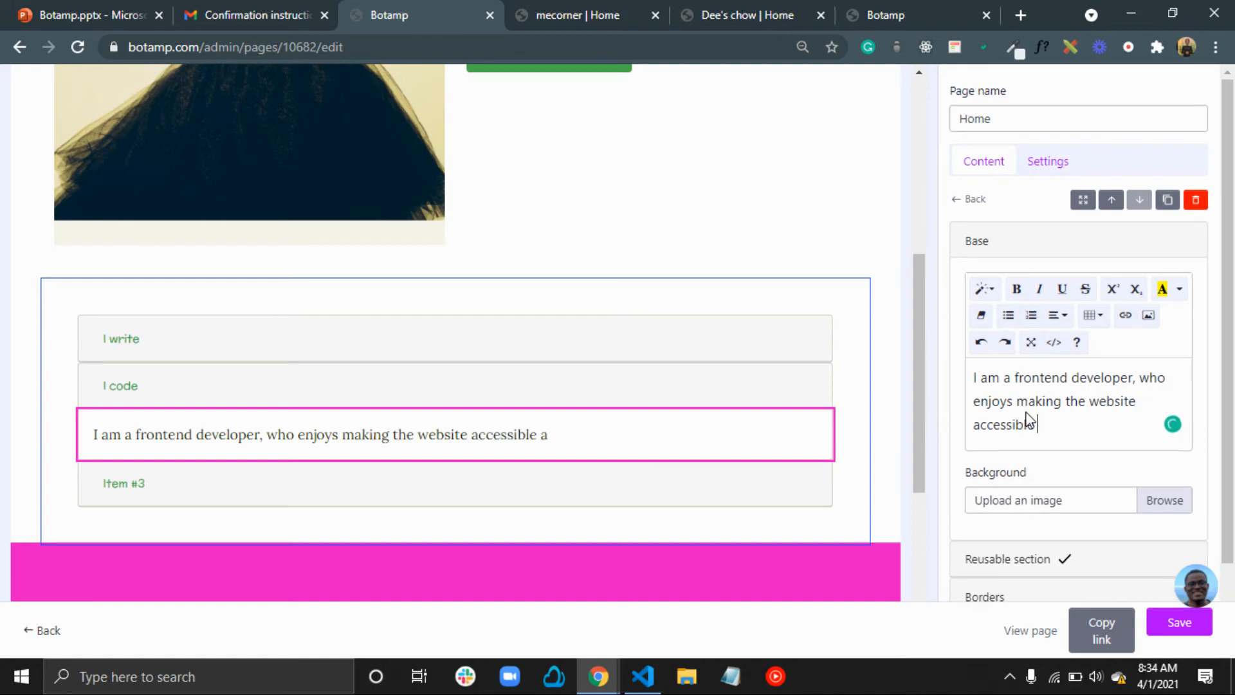
text(to all. I also )
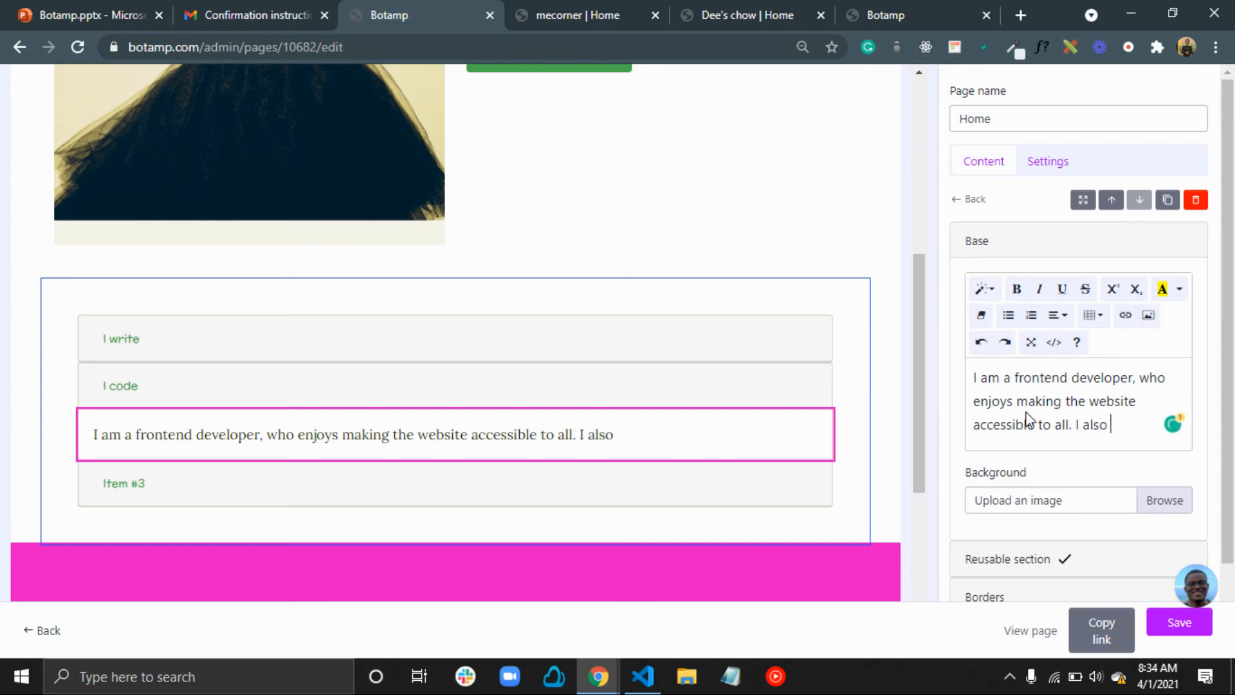
Finish the "I code" body text with "build responsive and modern-looking website." and accept the suggested article "a" before "responsive"
text(build responsive and)
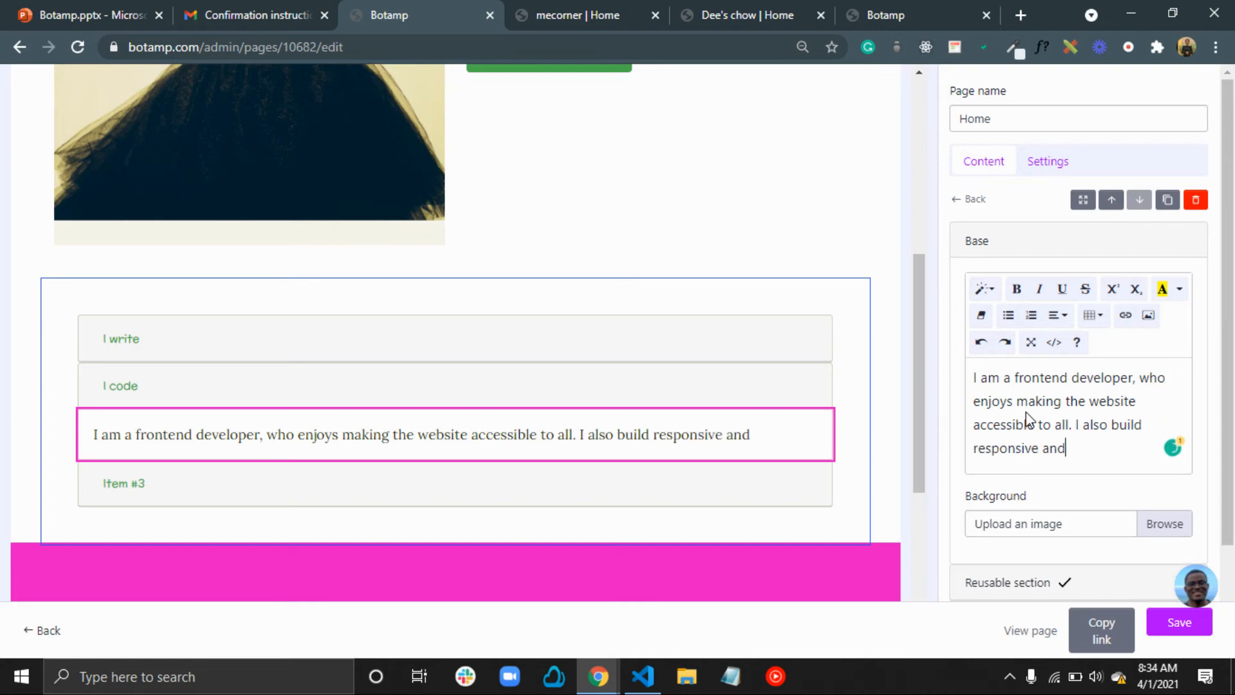
text( modern-)
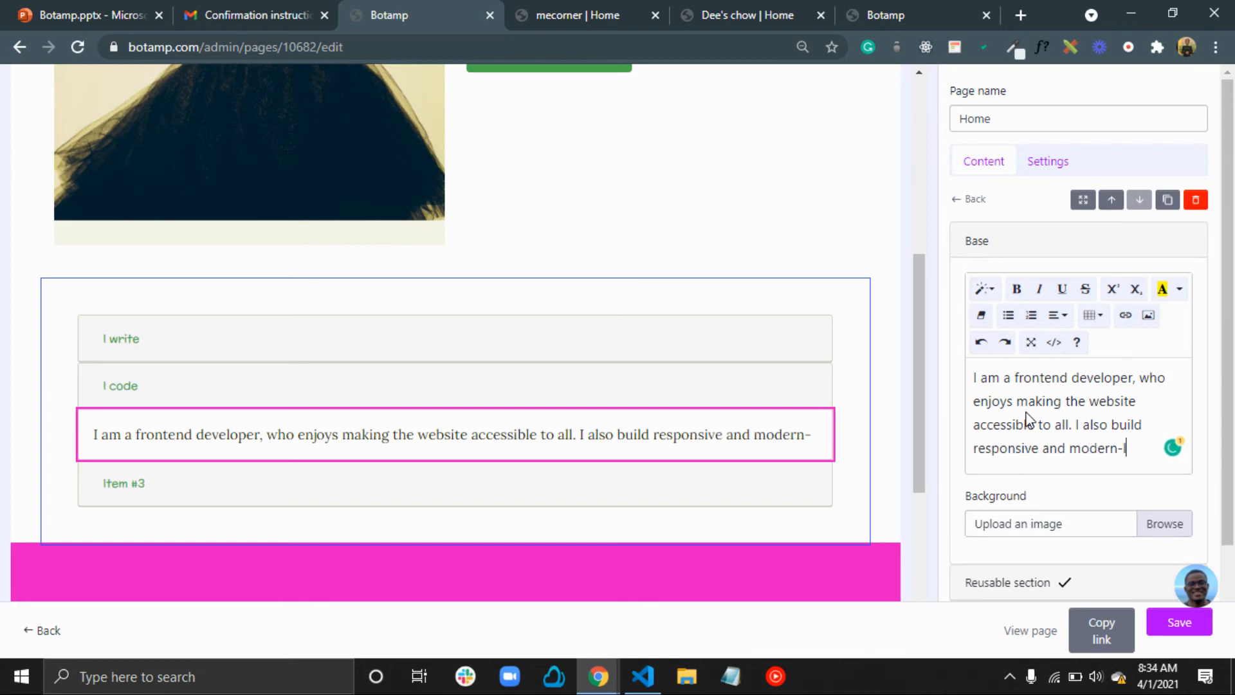
text(looking w)
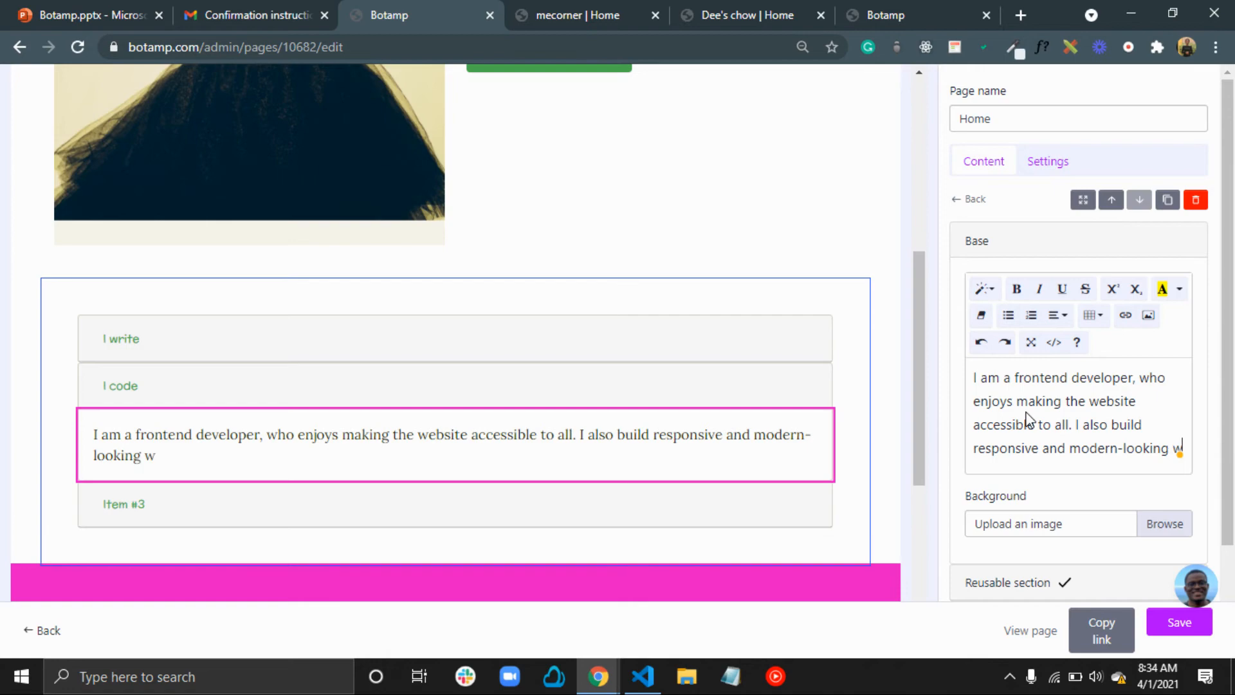
text(ebsite)
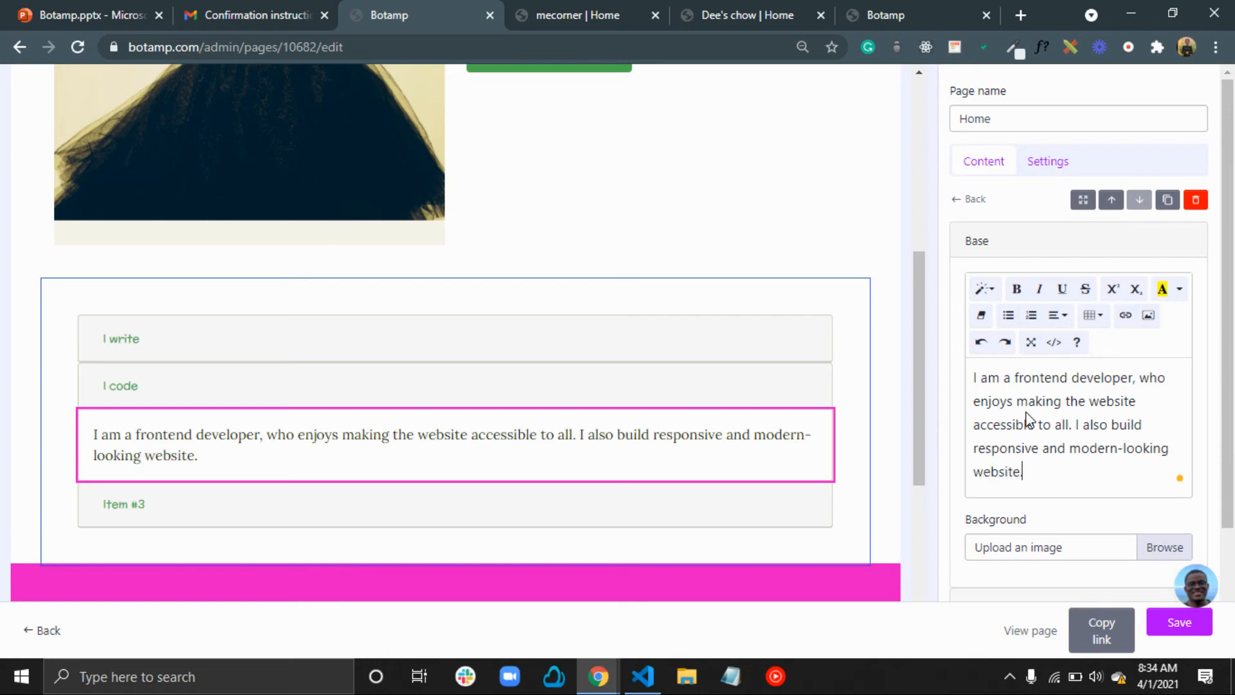
text(.)
click(1022, 449)
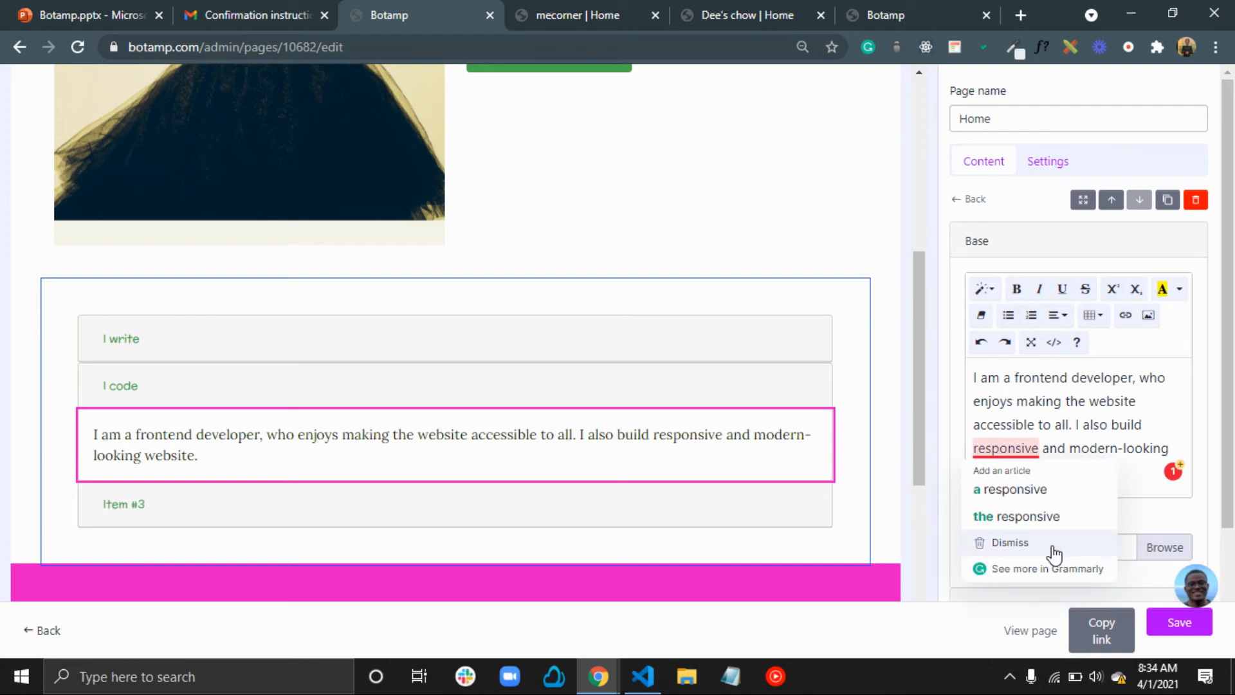
click(1022, 492)
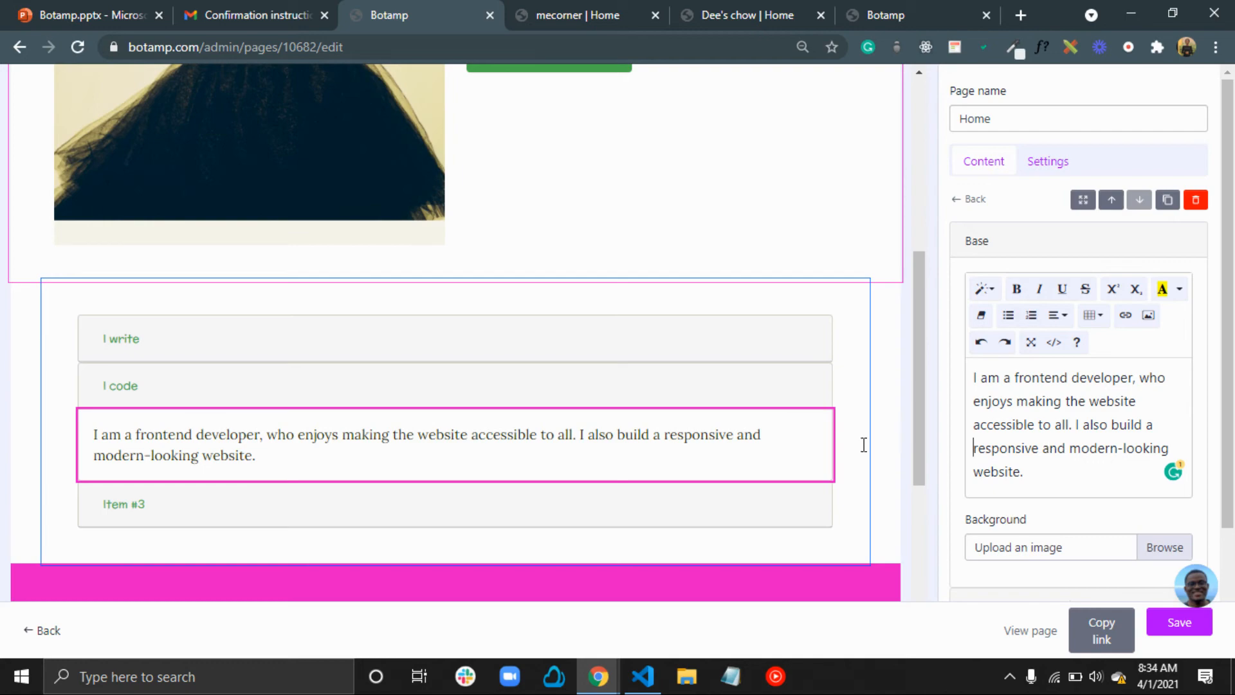
Collapse the "I code" item, expand the third accordion item and change its title to "I teach"
click(113, 385)
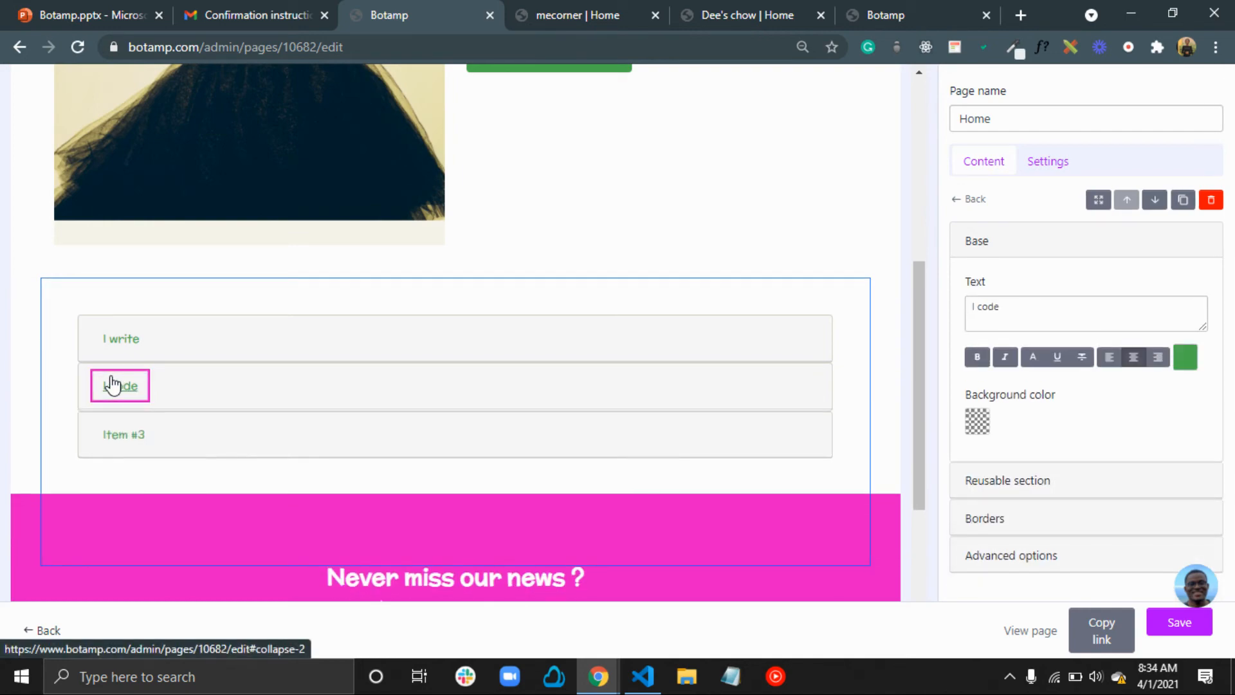
click(119, 437)
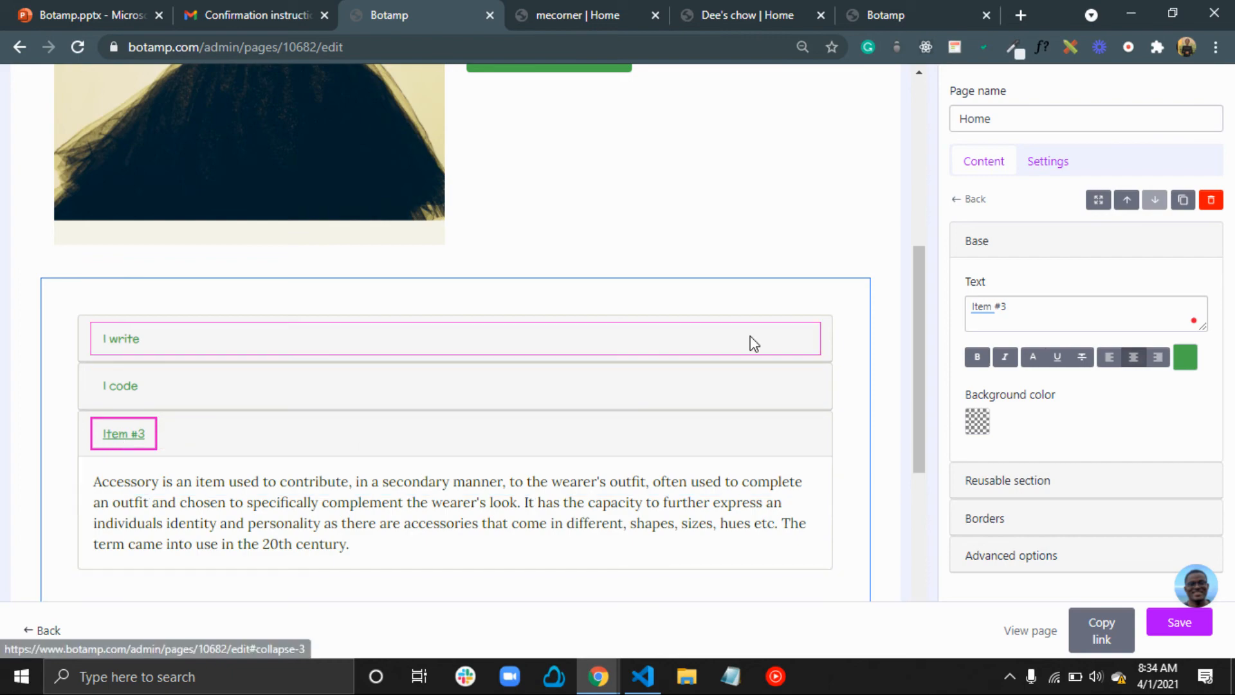
drag(1063, 309, 934, 313)
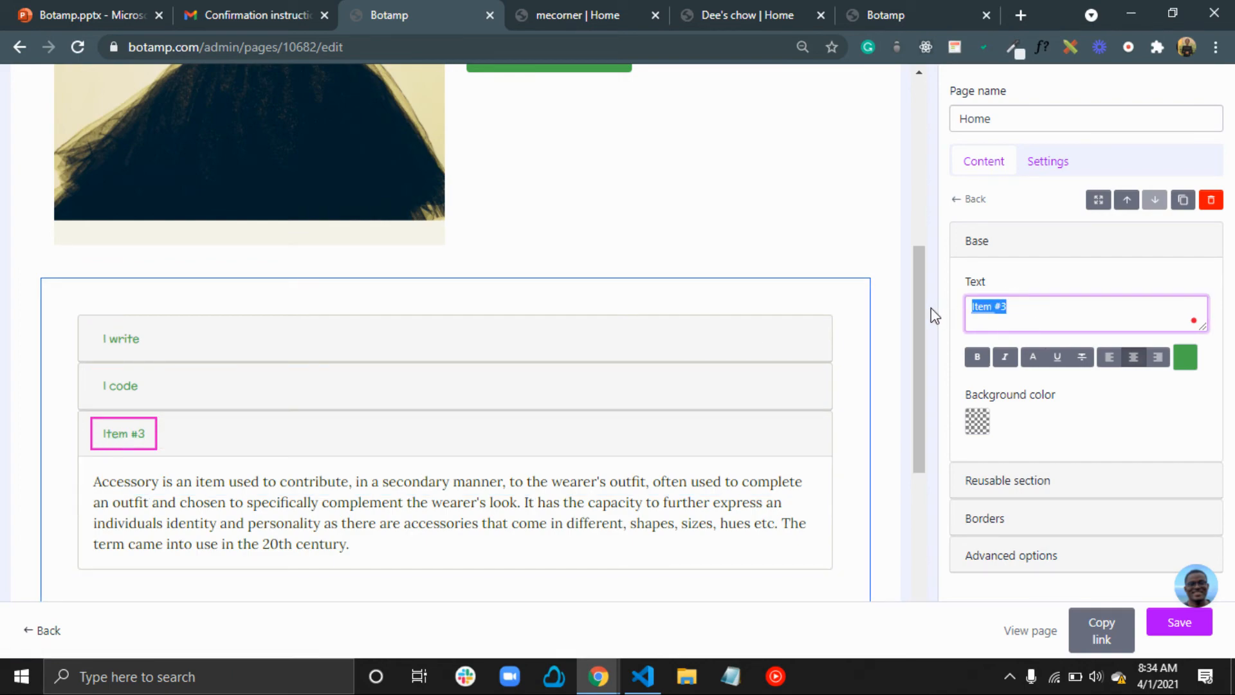
text(I am)
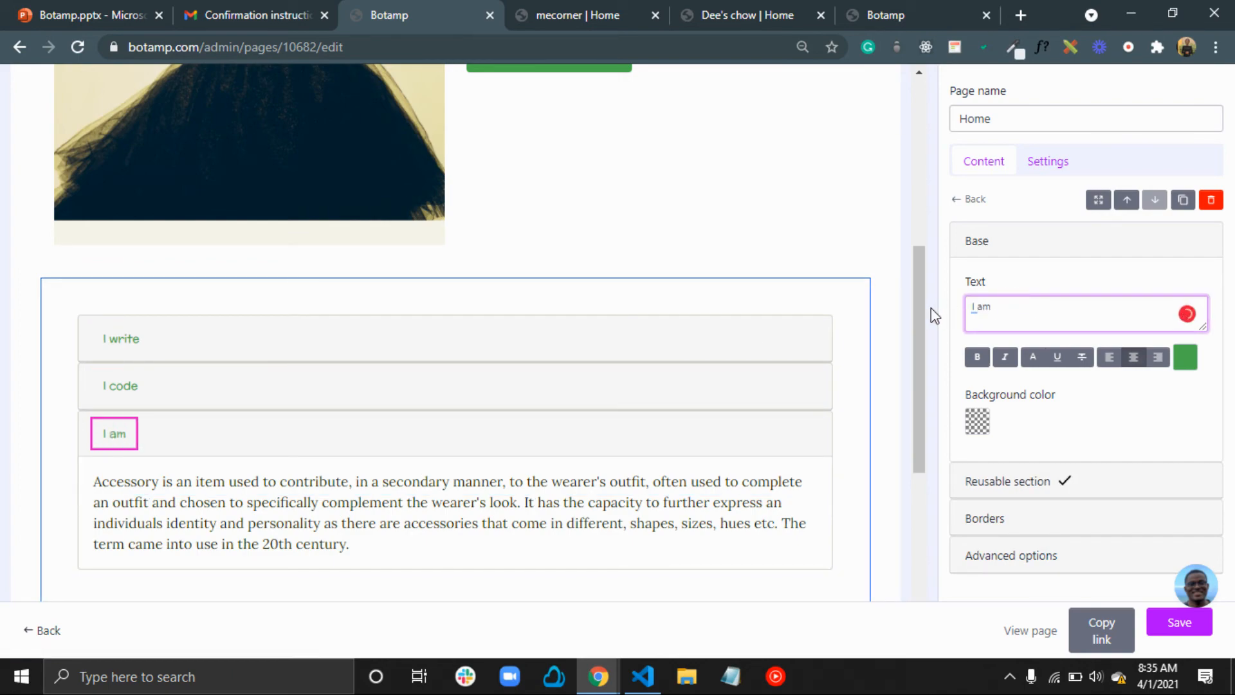
key(BackSpace)
key(BackSpace)
key(BackSpace)
text(lien)
key(BackSpace)
key(BackSpace)
key(BackSpace)
key(BackSpace)
text(teach)
Replace the "I teach" item's placeholder body text with "I enjoy learning and giving back in form of teach"
click(461, 548)
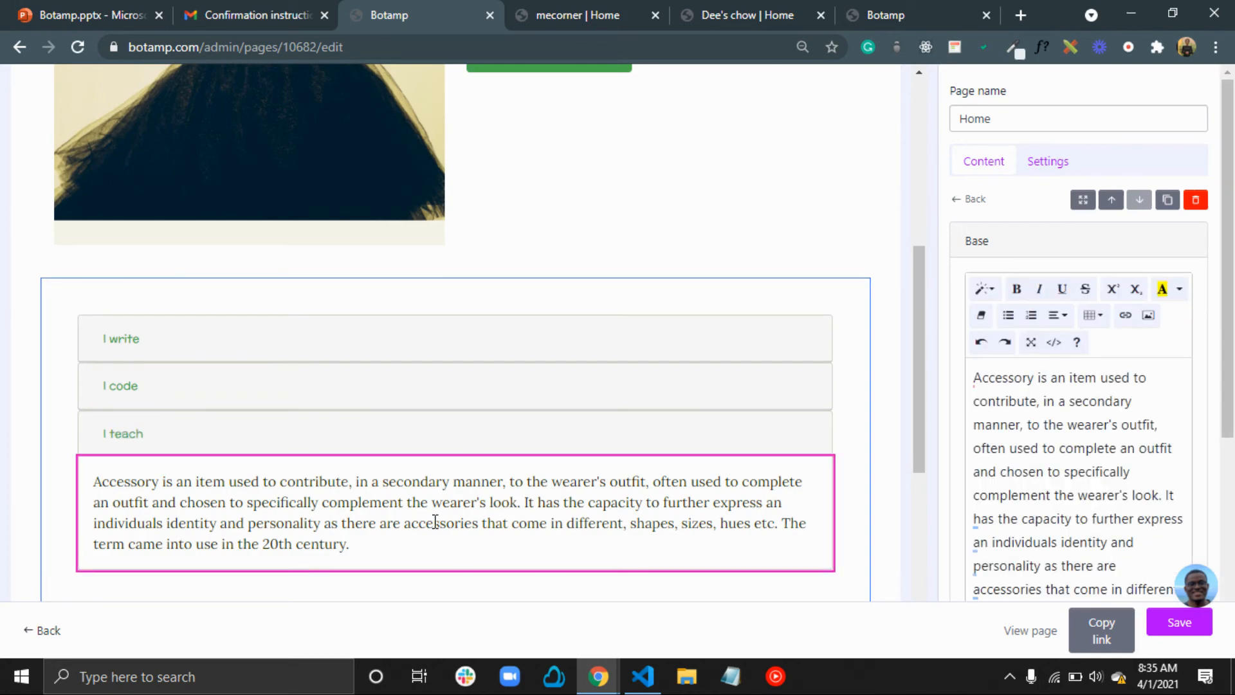
key(ctrl+a)
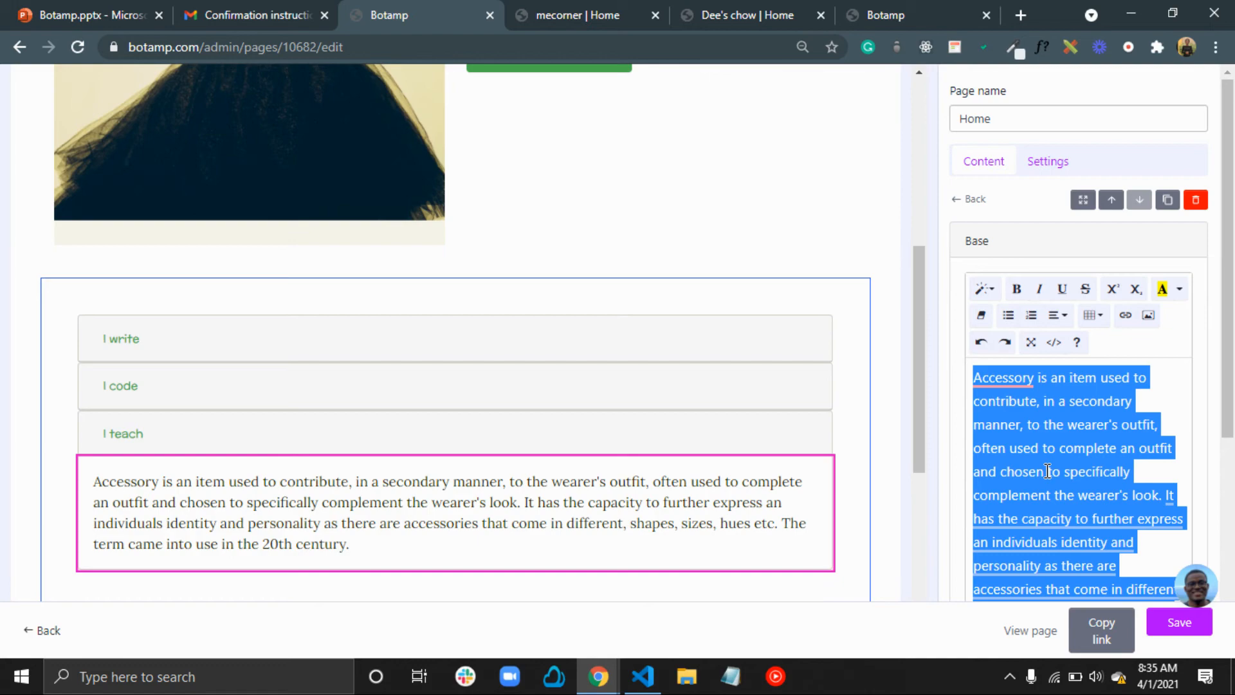
text(I enjoy learning and giving back in form )
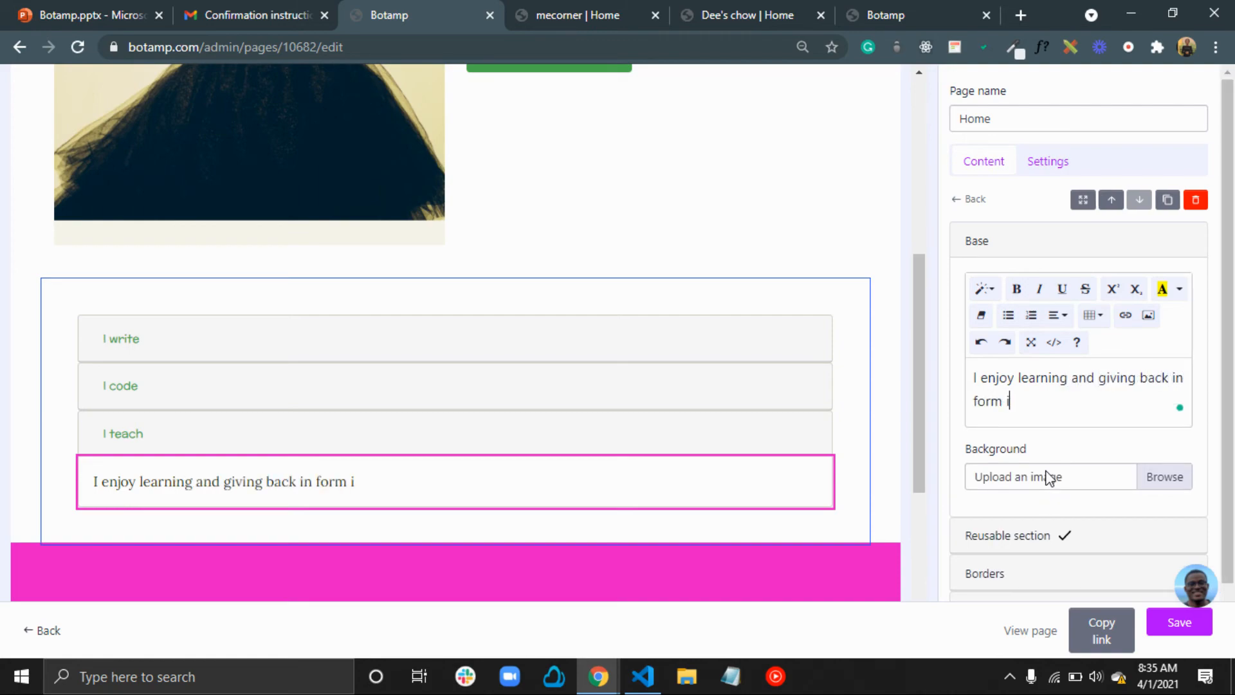
text(of teach)
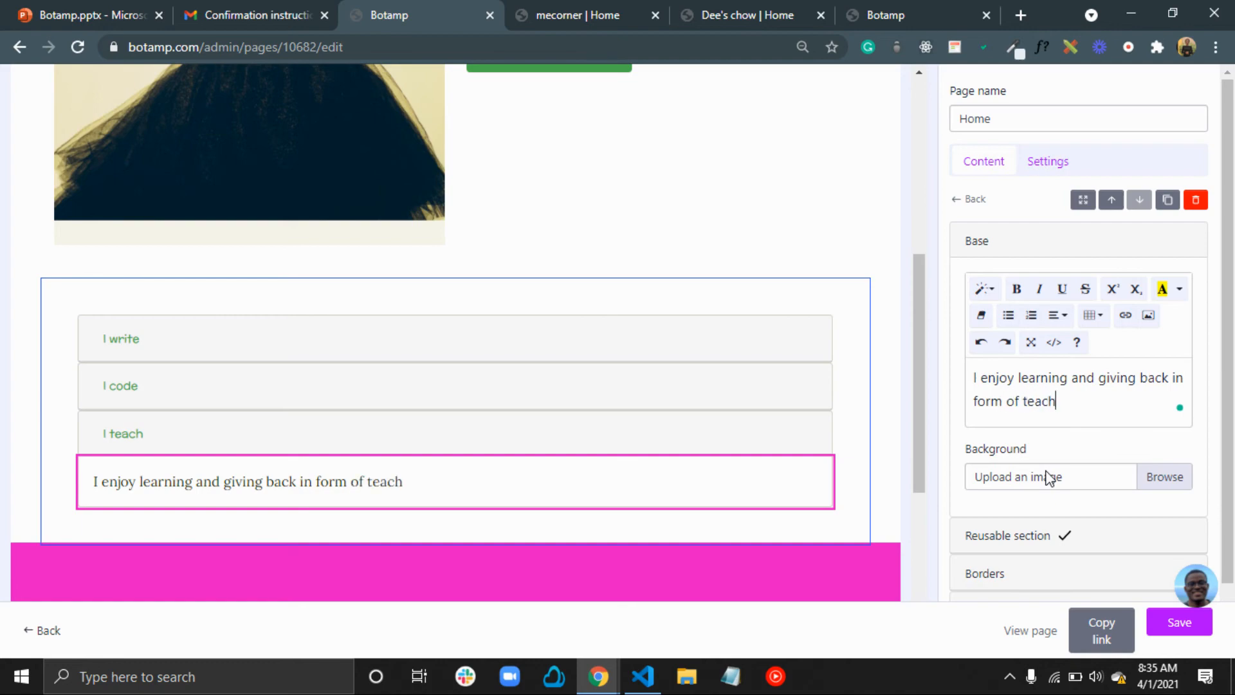
Complete the "I teach" body with "ing. I also do enjoy watching people grow, taking them from that moment of zero knowledge to excellence, it is a marvel."
text(ing. I  also do enjoy watching people grow, taking them from that moment of zero knowled)
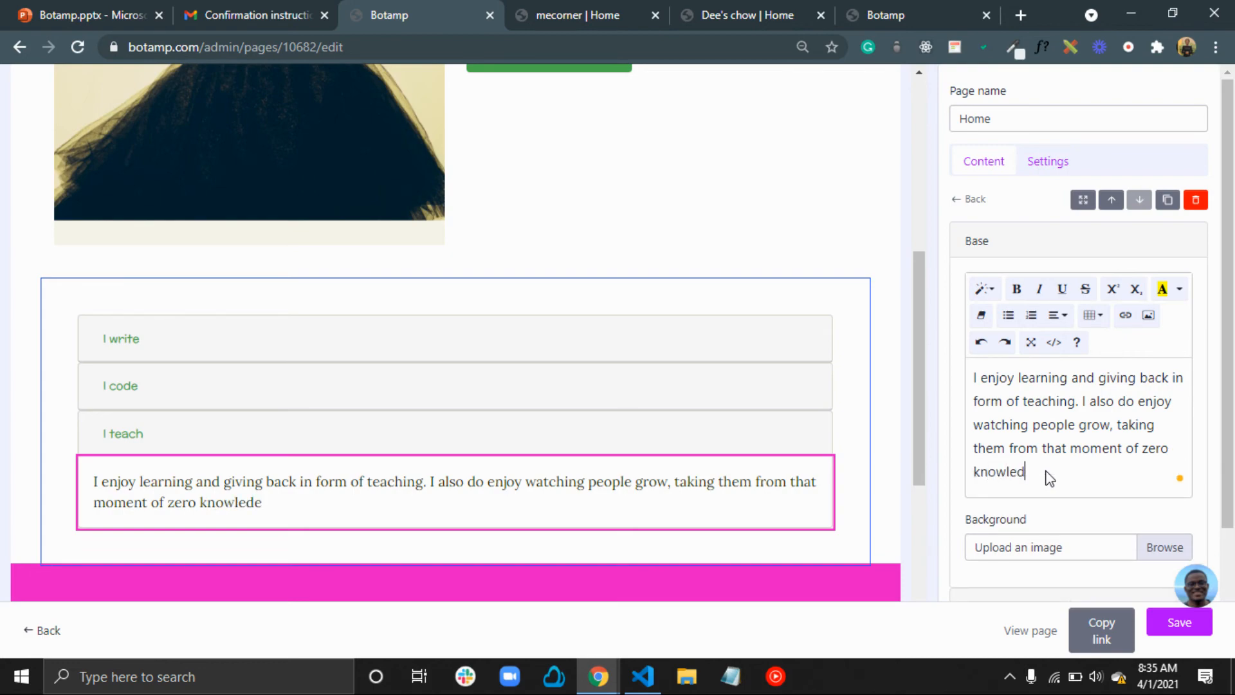
text(ge to excellence, )
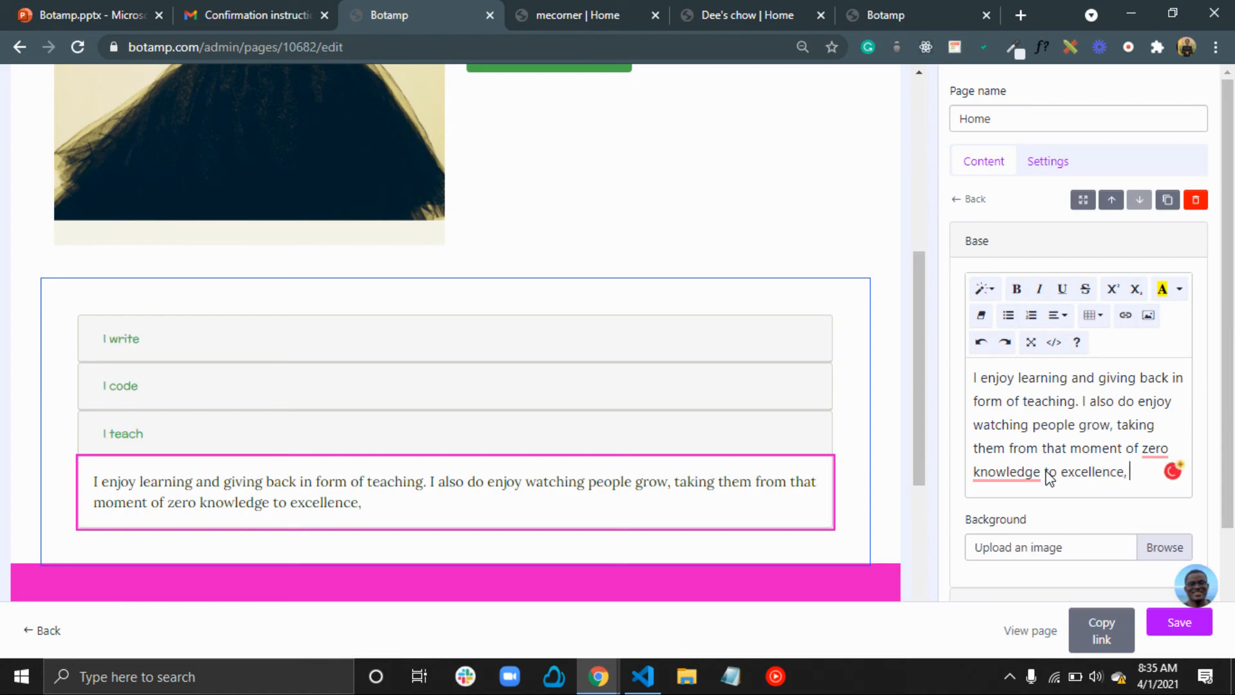
text(it is a marvel)
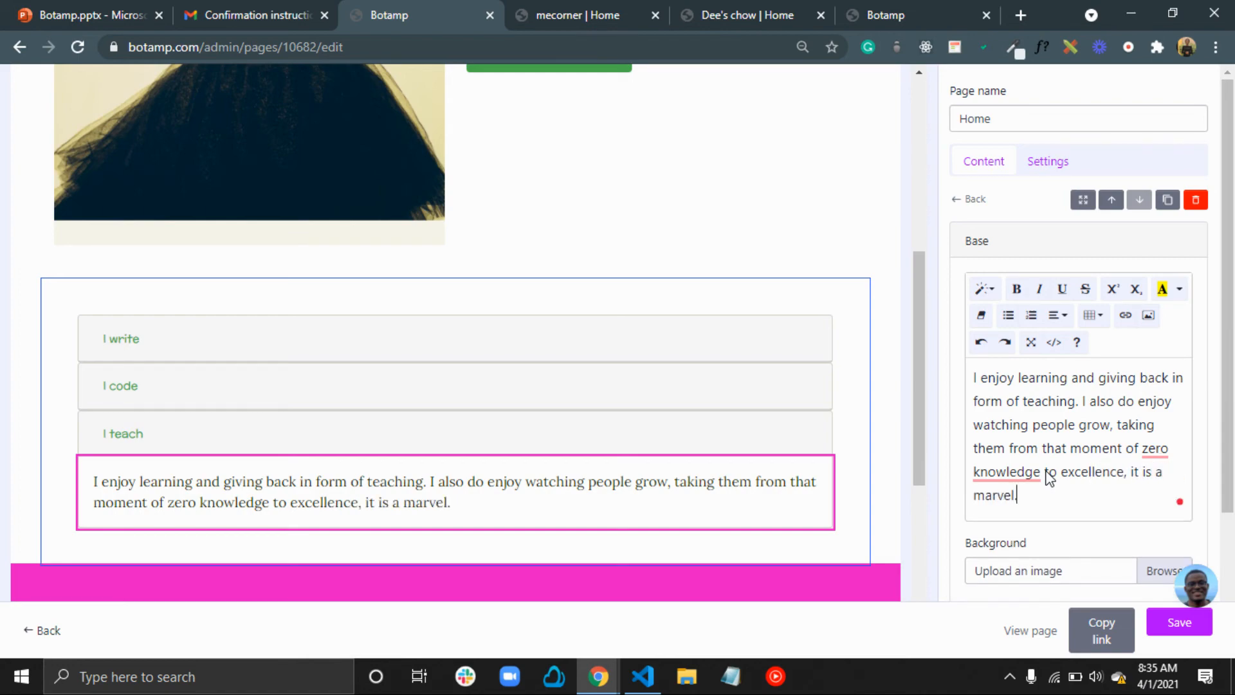
text(.)
Accept the suggested hyphenation "zero-knowledge" in the "I teach" item's body text
mouse_move(1151, 449)
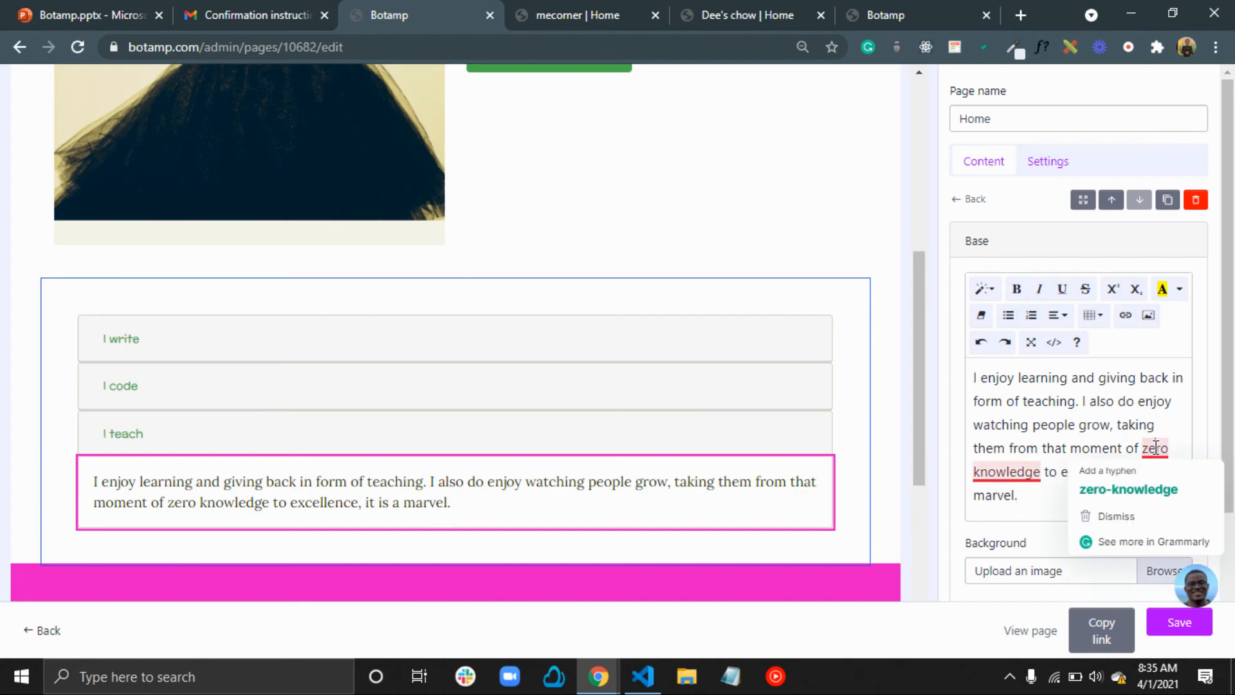
click(1156, 490)
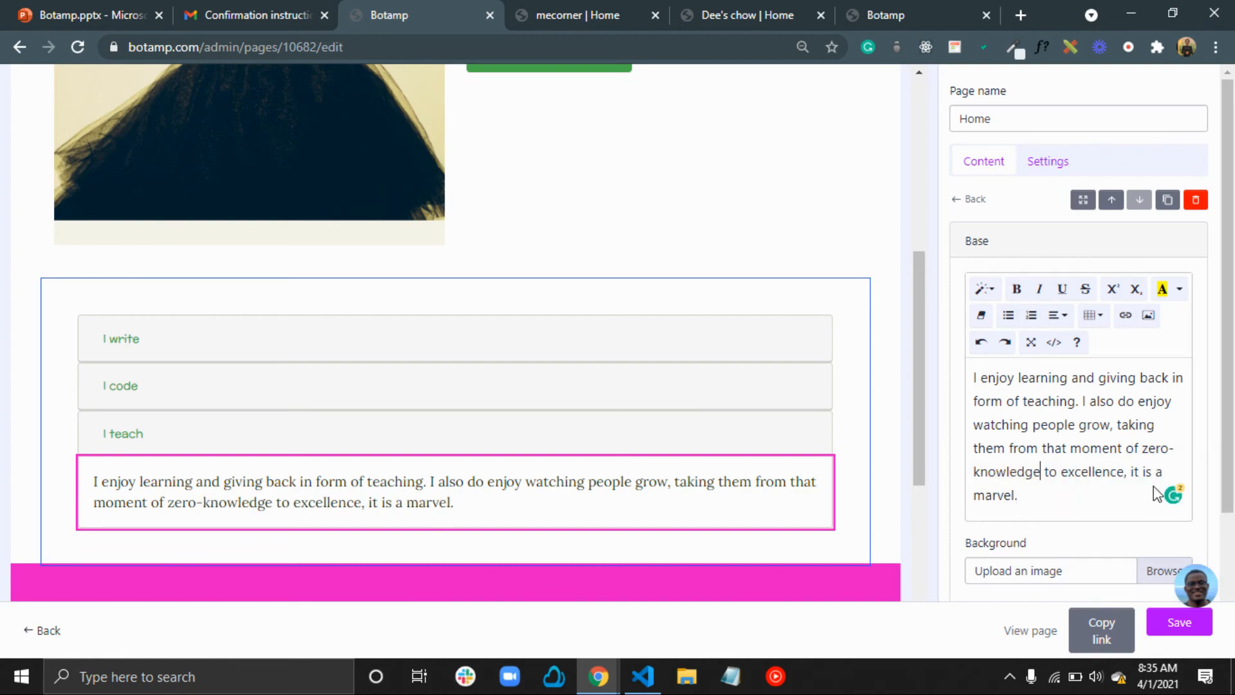
Collapse the "I teach" accordion item and look over the page
click(94, 428)
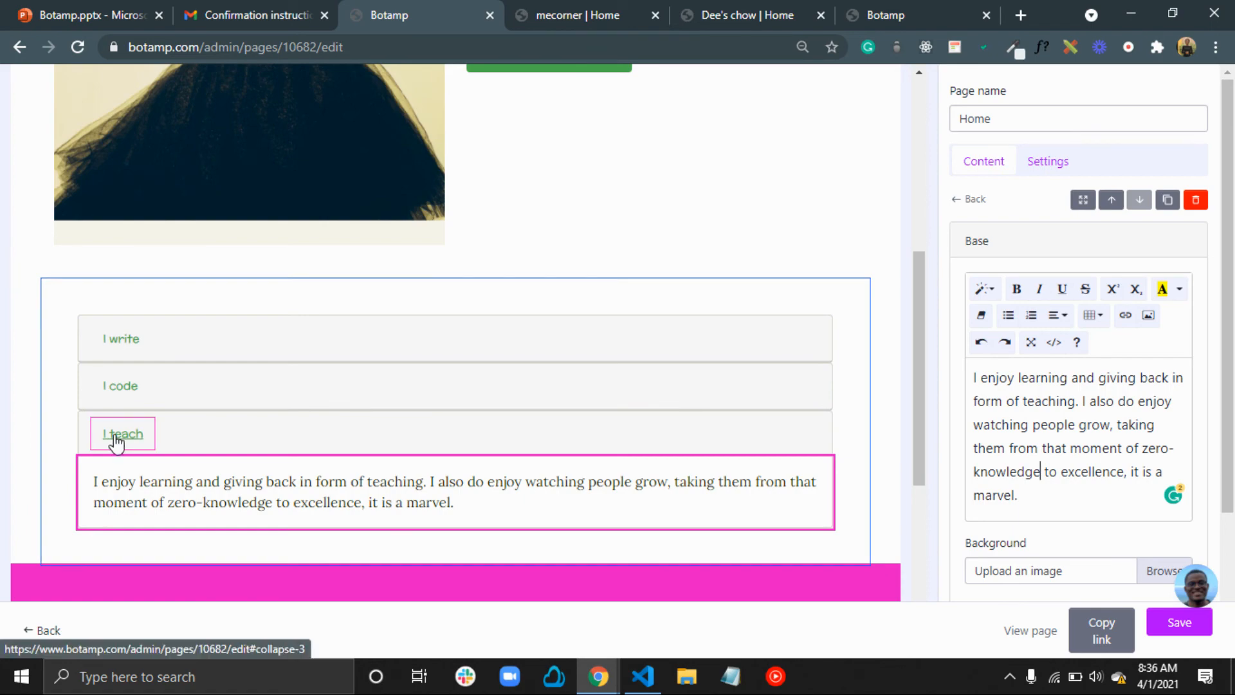
scroll(323, 346, up, 10)
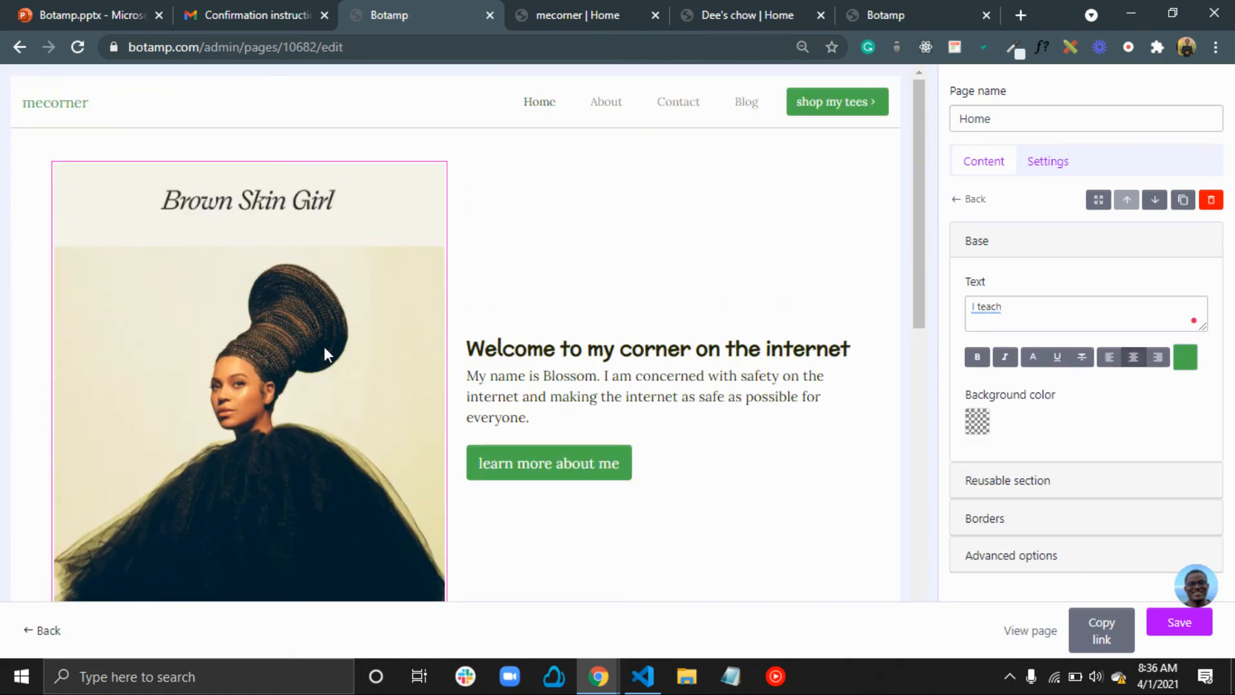
scroll(323, 346, down, 10)
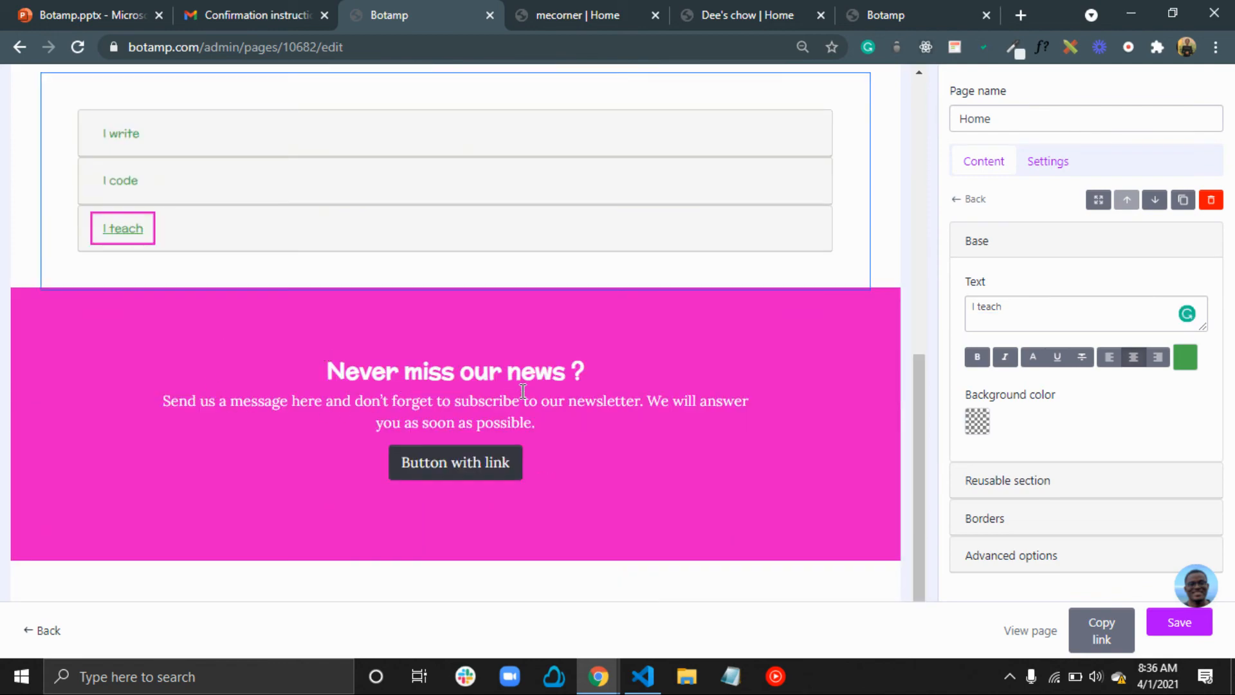
Try to set the "Never miss our news ?" section's background to green rgba(76, 175, 80, 1) and save the page
click(523, 391)
click(810, 379)
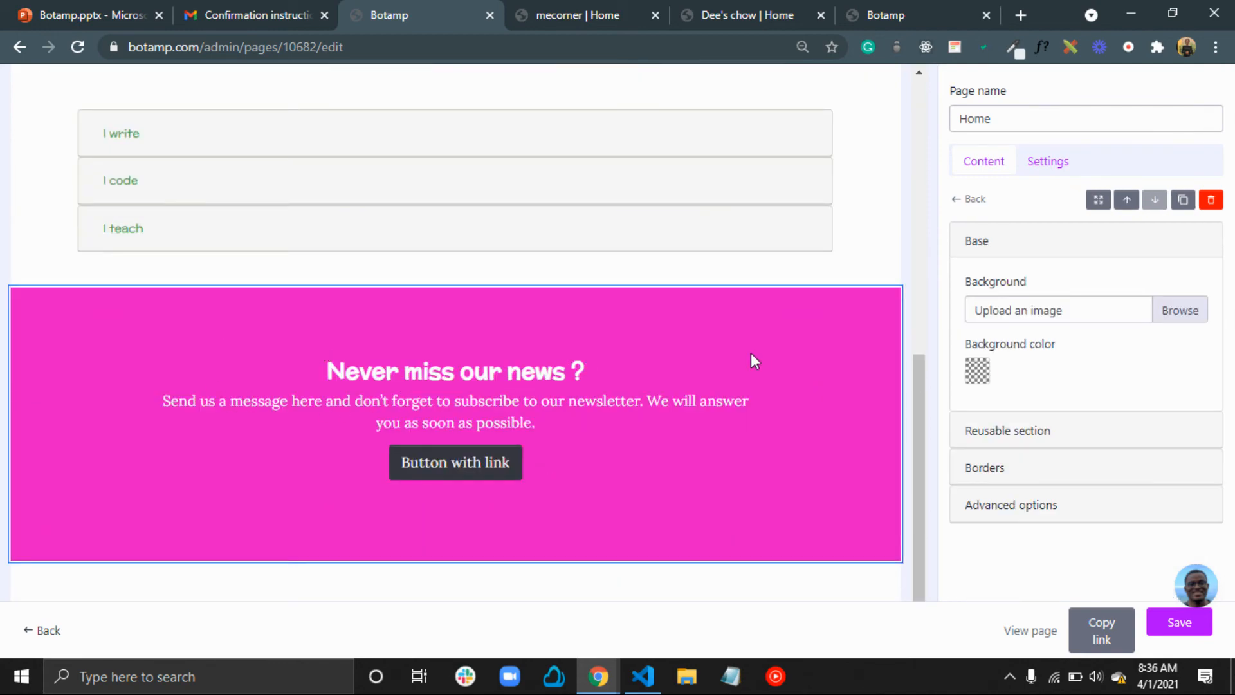
scroll(760, 372, up, 10)
scroll(760, 372, down, 10)
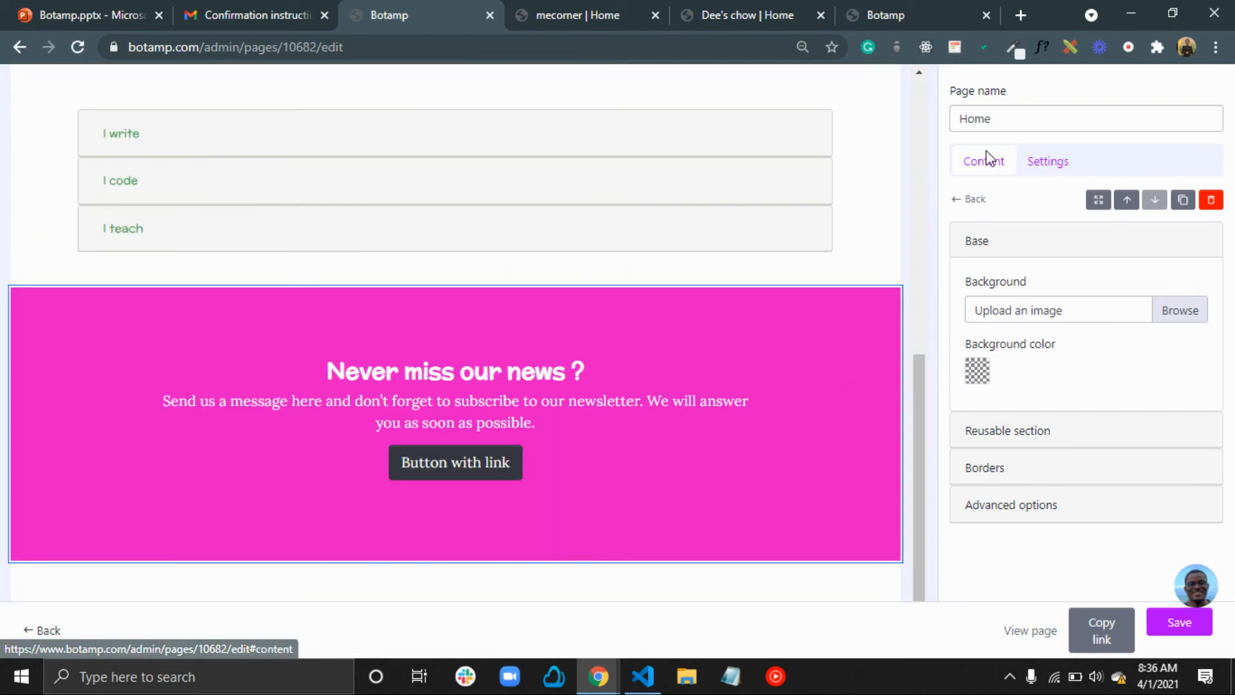
click(957, 205)
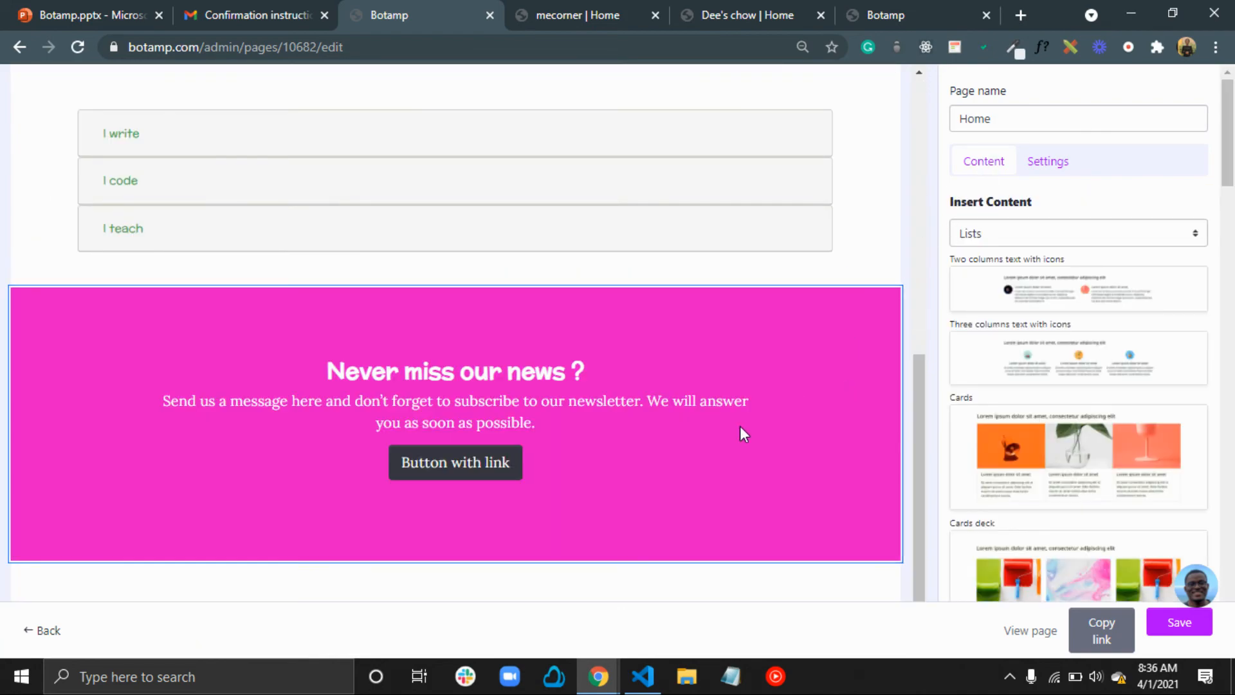
click(789, 299)
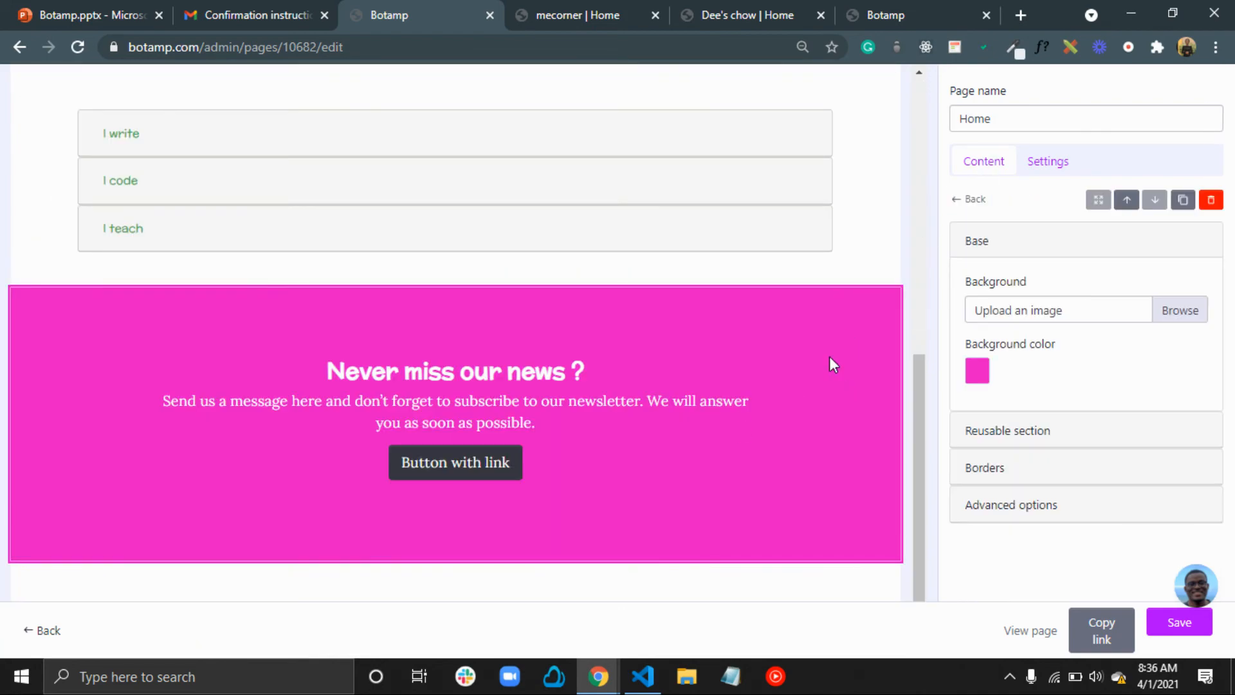
click(977, 371)
click(953, 547)
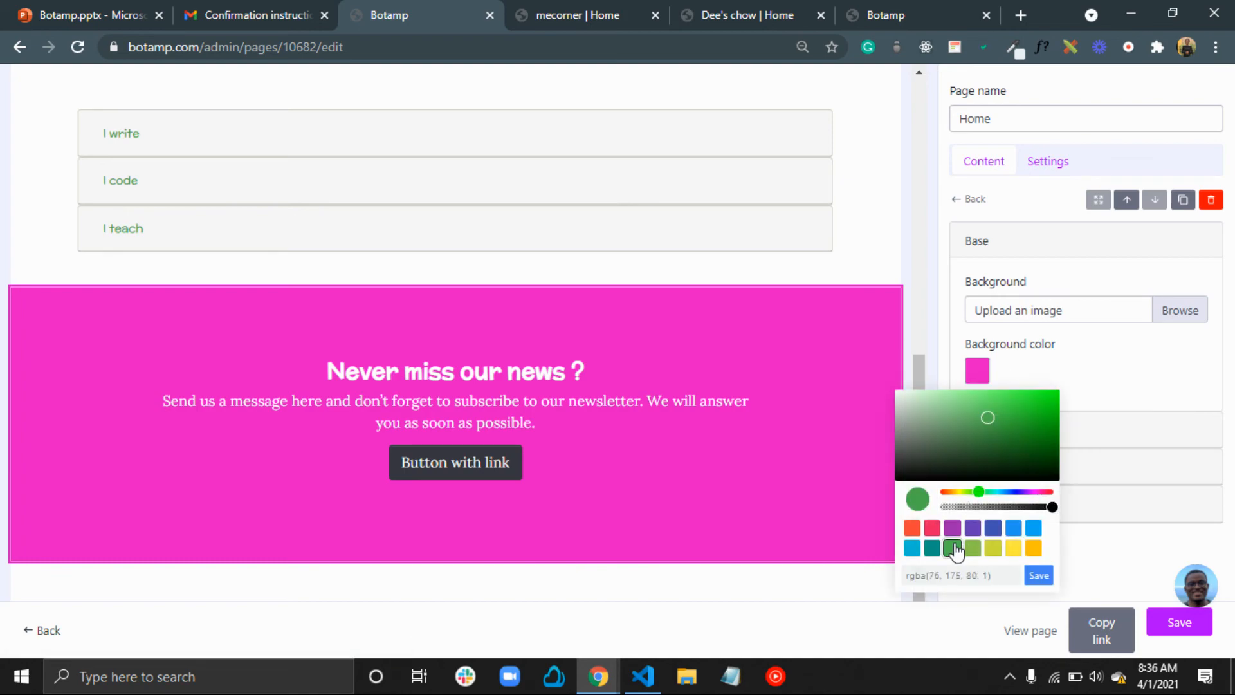
click(1038, 576)
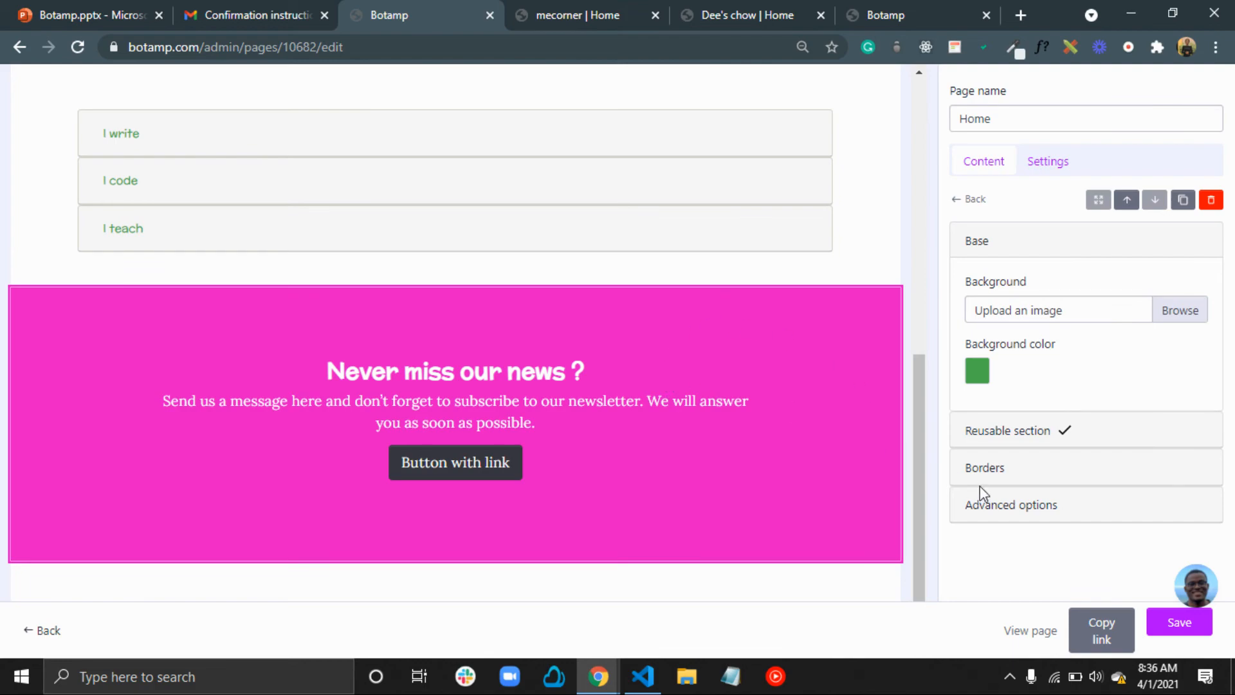
click(1192, 622)
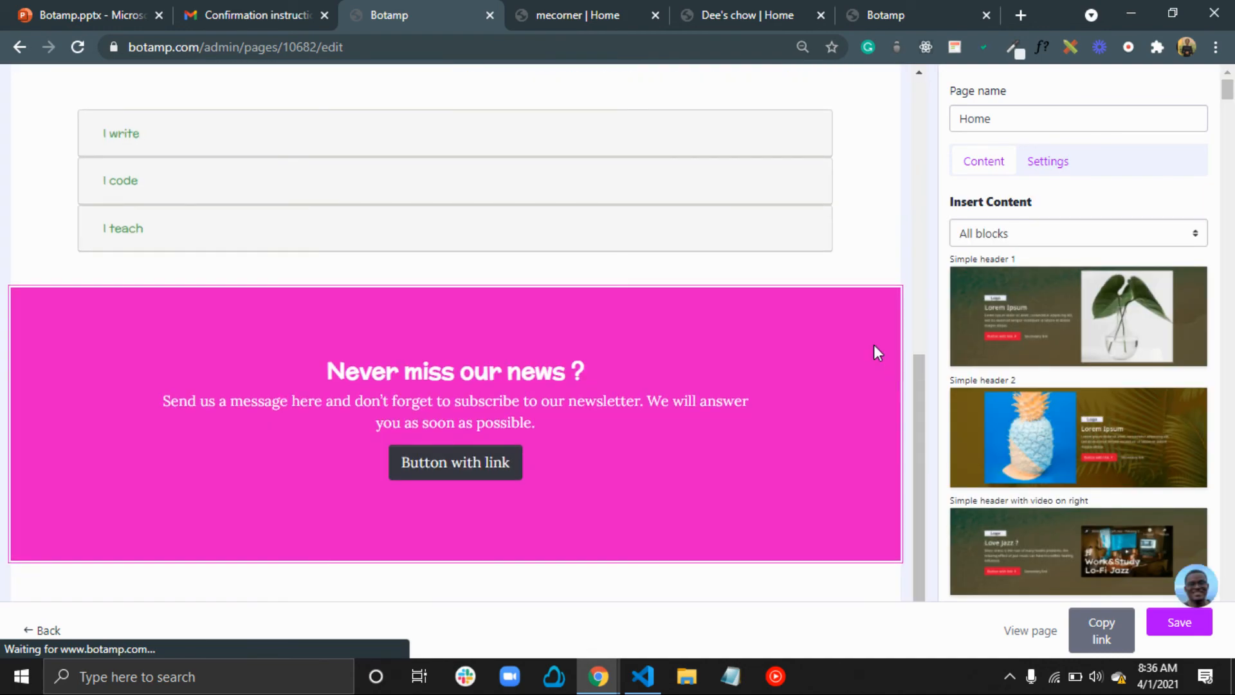
Set the background of the inner container in the "Never miss our news ?" section to green
click(817, 337)
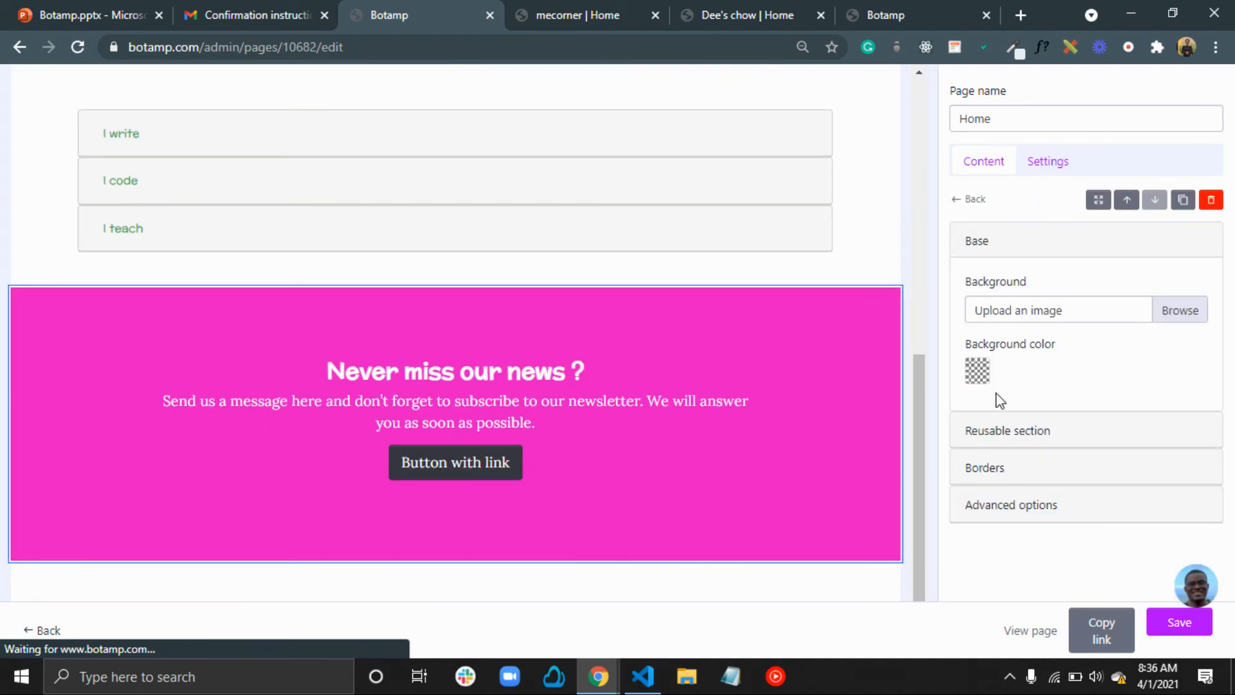
click(981, 376)
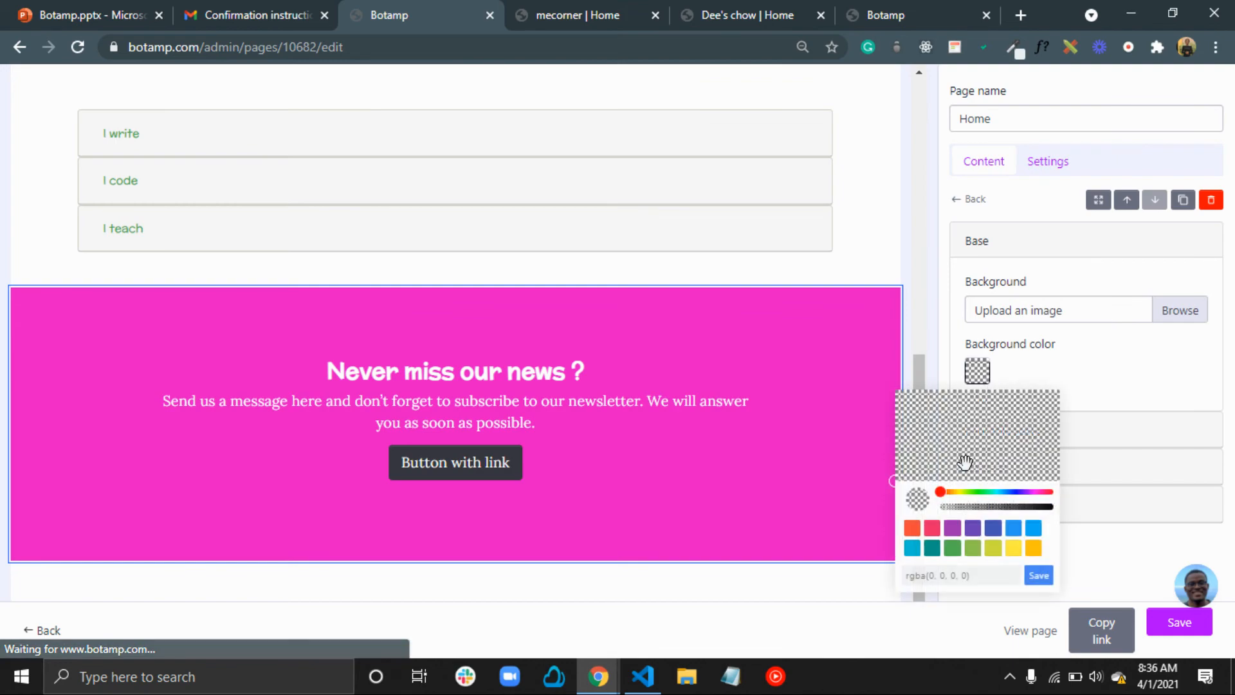
click(953, 547)
click(1039, 575)
Try again to turn the outer pink background around the news container green, rgba(76, 175, 80, 1), and save the page
click(862, 306)
click(976, 372)
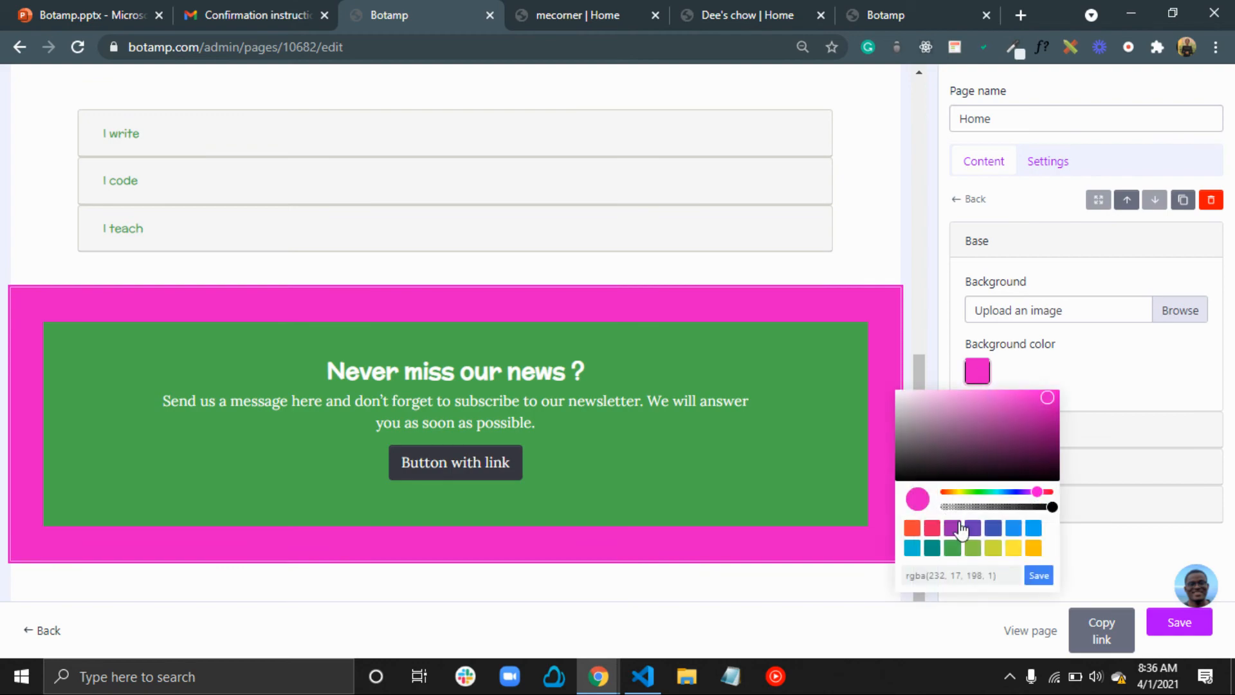
click(951, 549)
click(1041, 577)
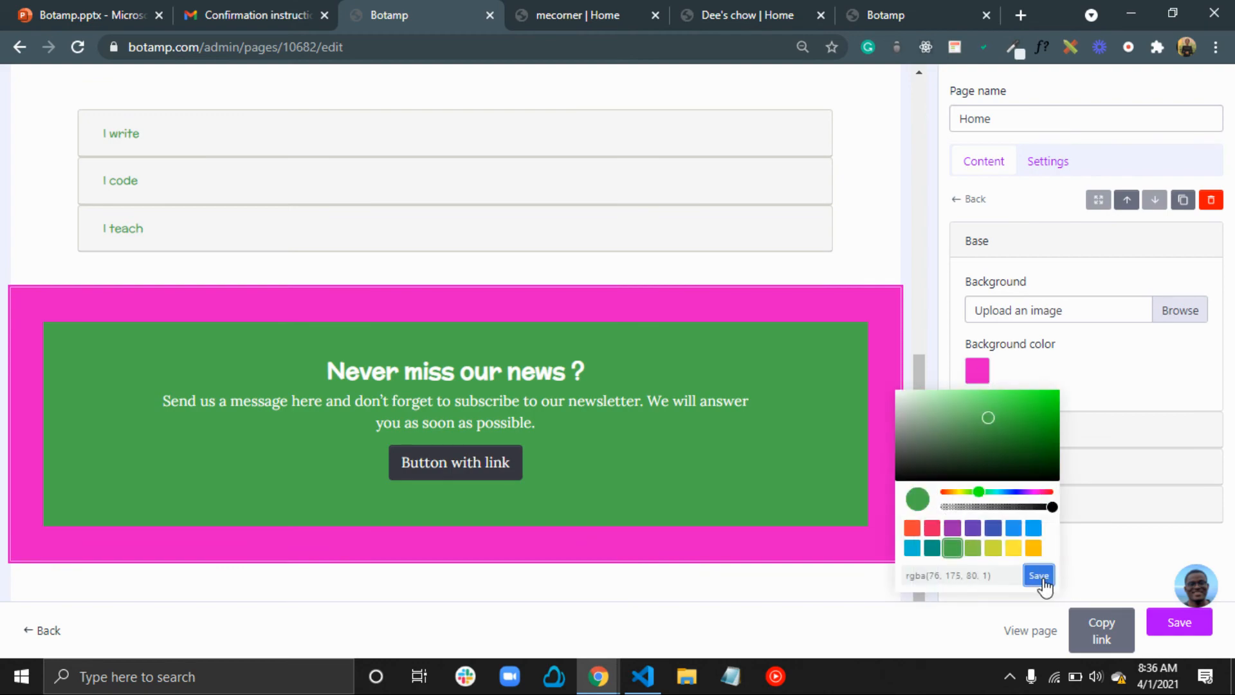
click(886, 345)
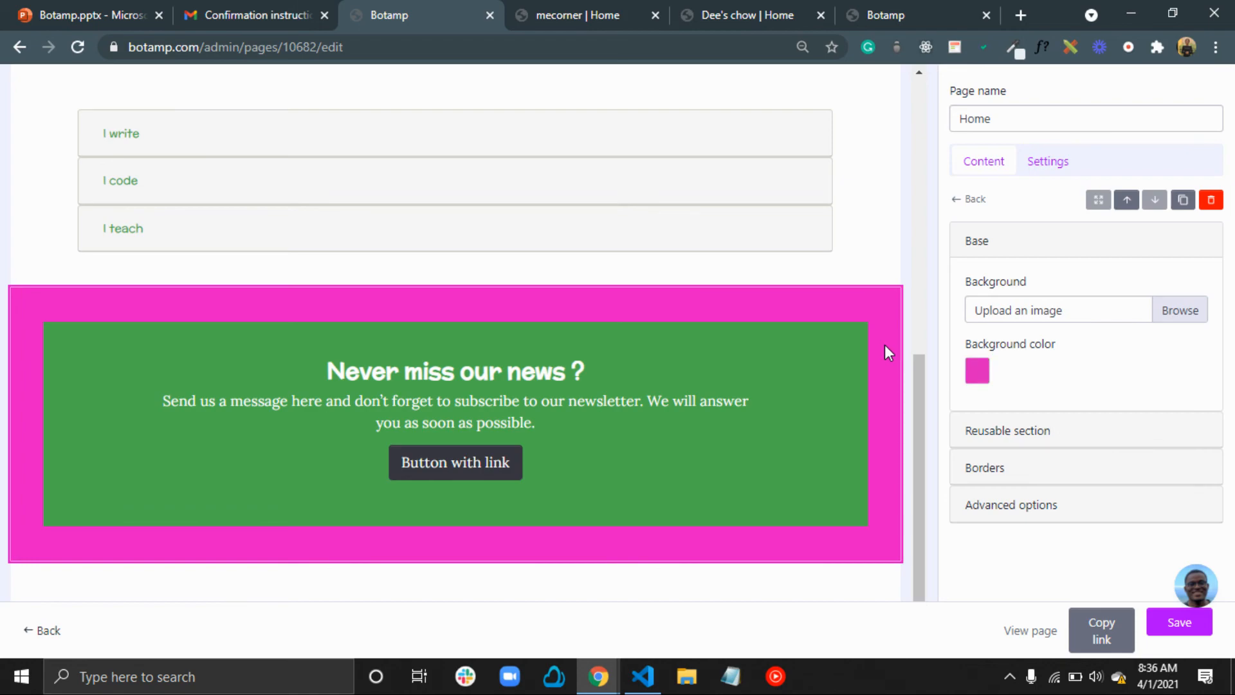
click(981, 372)
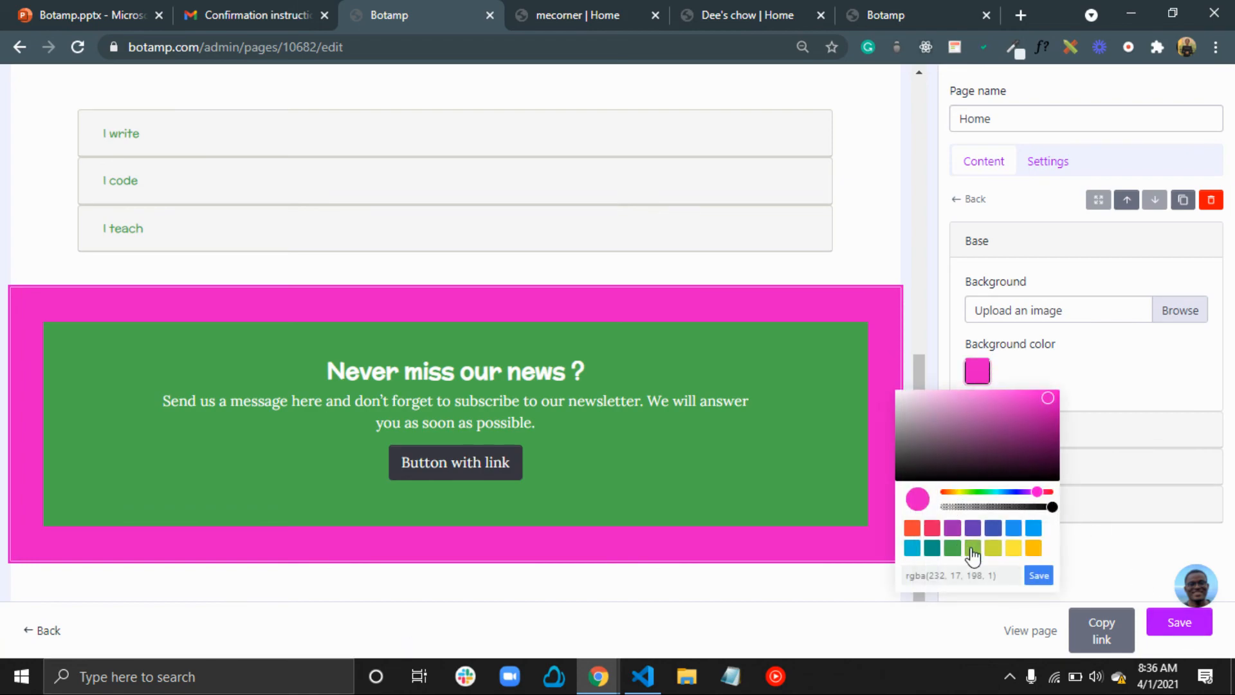
click(973, 547)
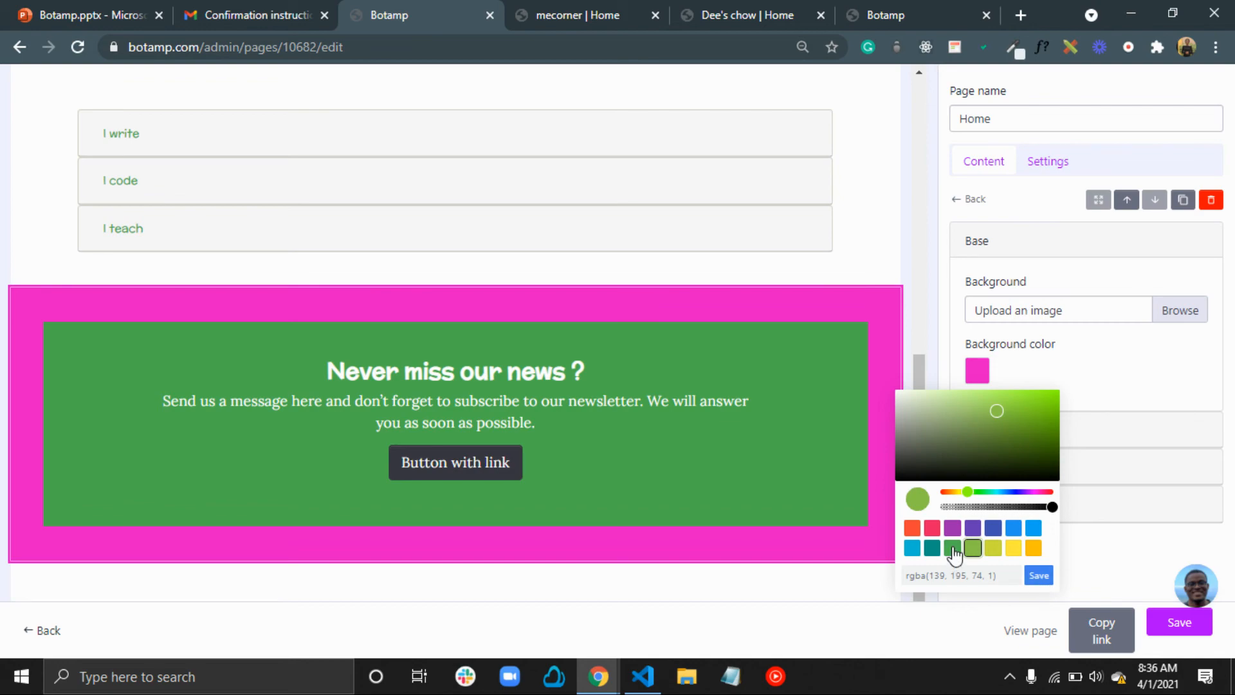
click(953, 549)
click(1038, 576)
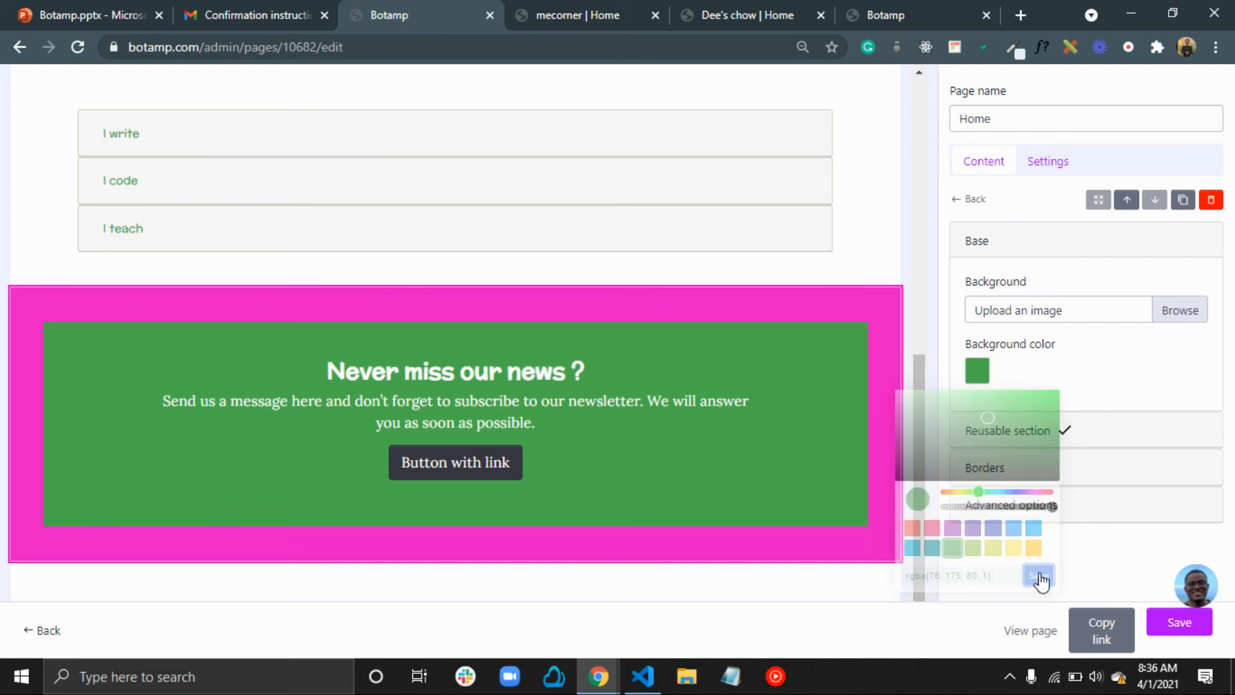
click(1194, 624)
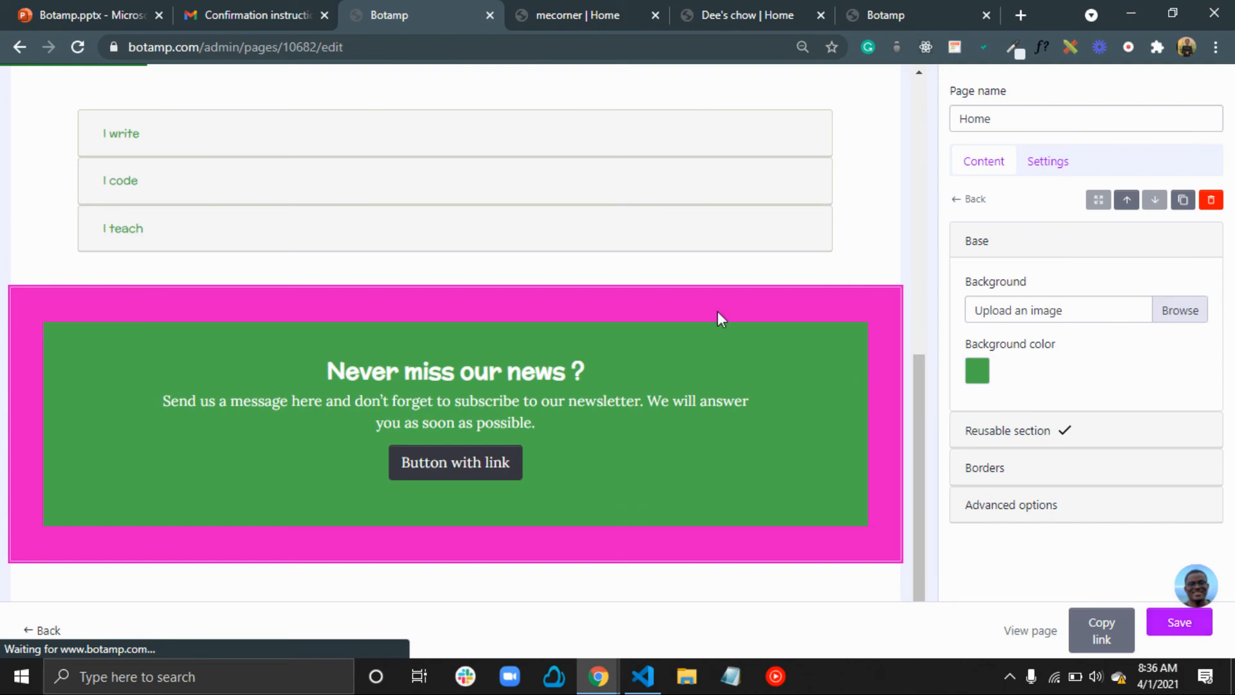
Delete the entire "Never miss our news ?" section below the accordion
scroll(633, 331, down, 5)
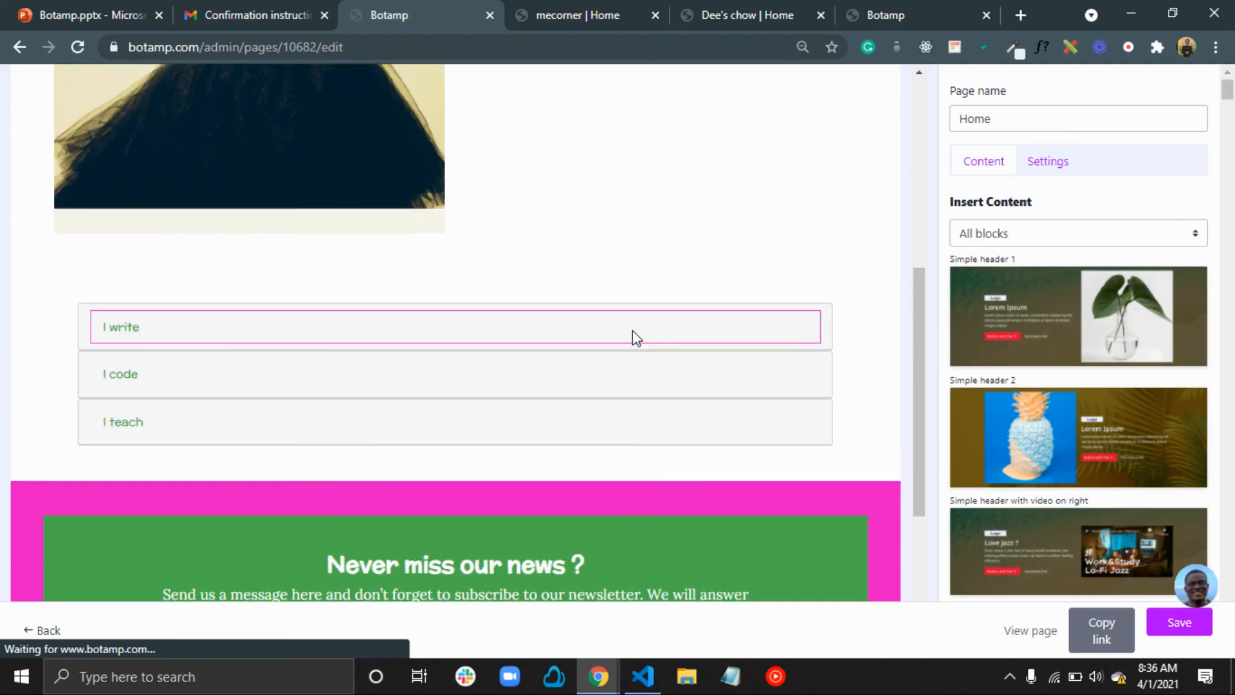
scroll(632, 330, down, 3)
click(829, 296)
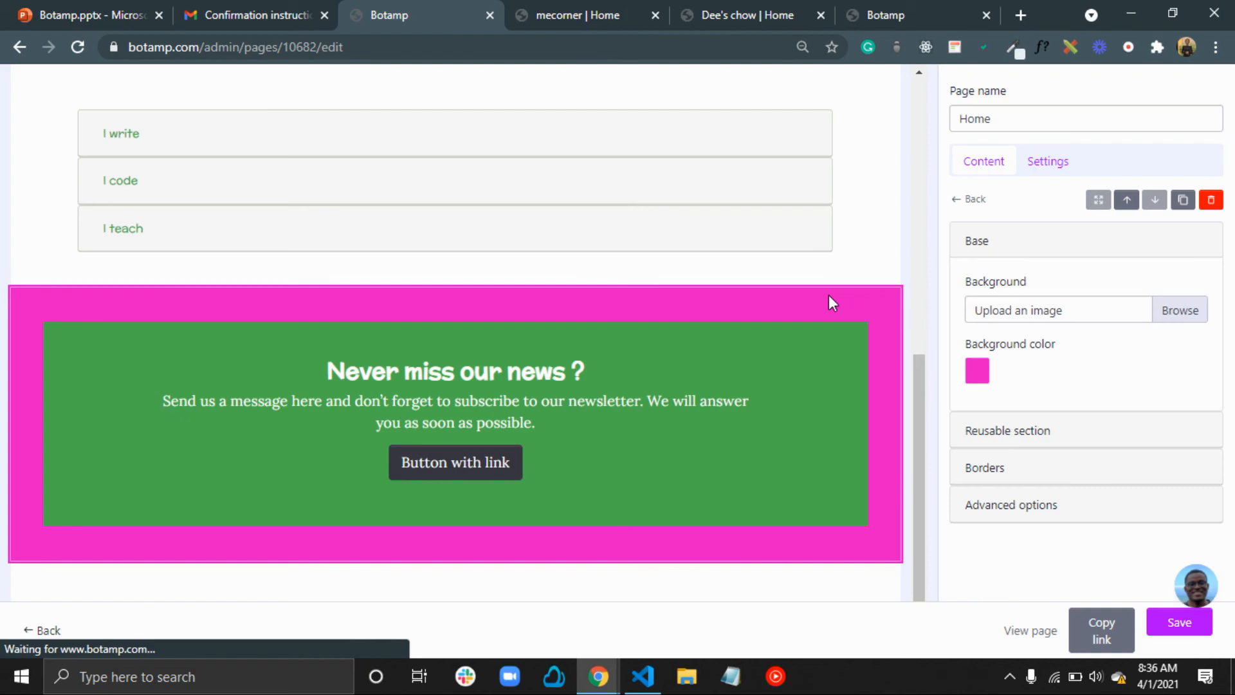
click(1212, 202)
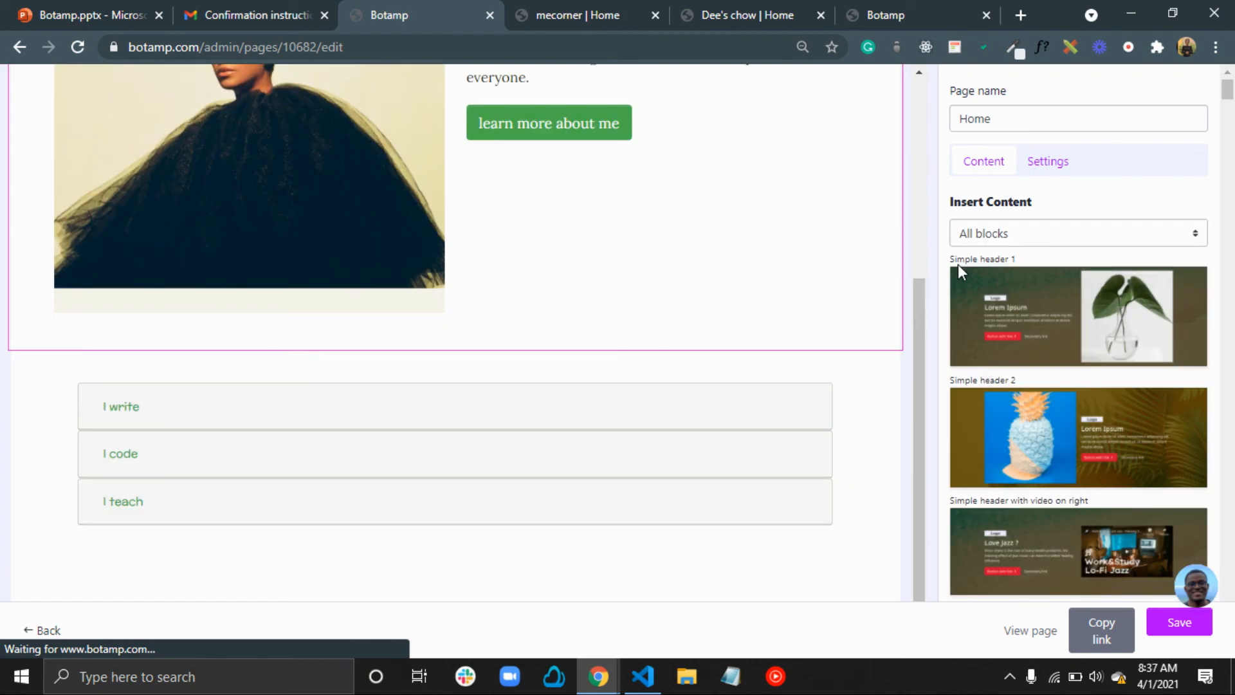
Insert the basic "Call to action" block from the Calls-to-action category below the accordion
click(1037, 243)
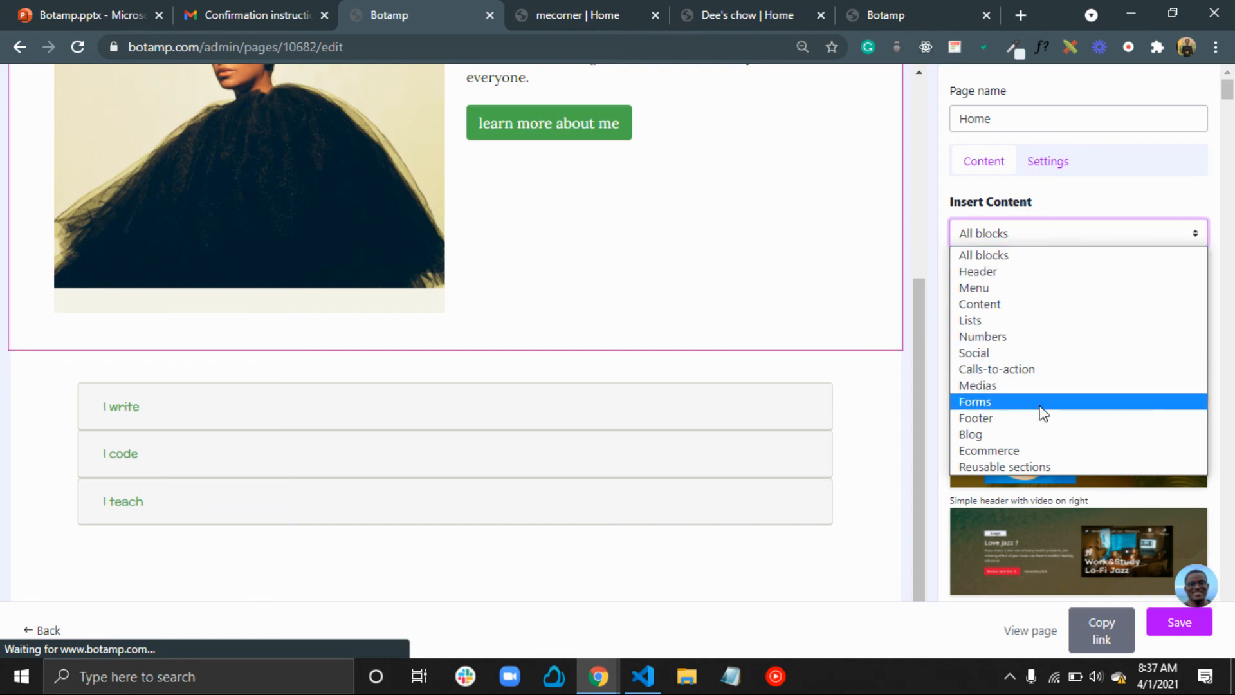
click(1009, 370)
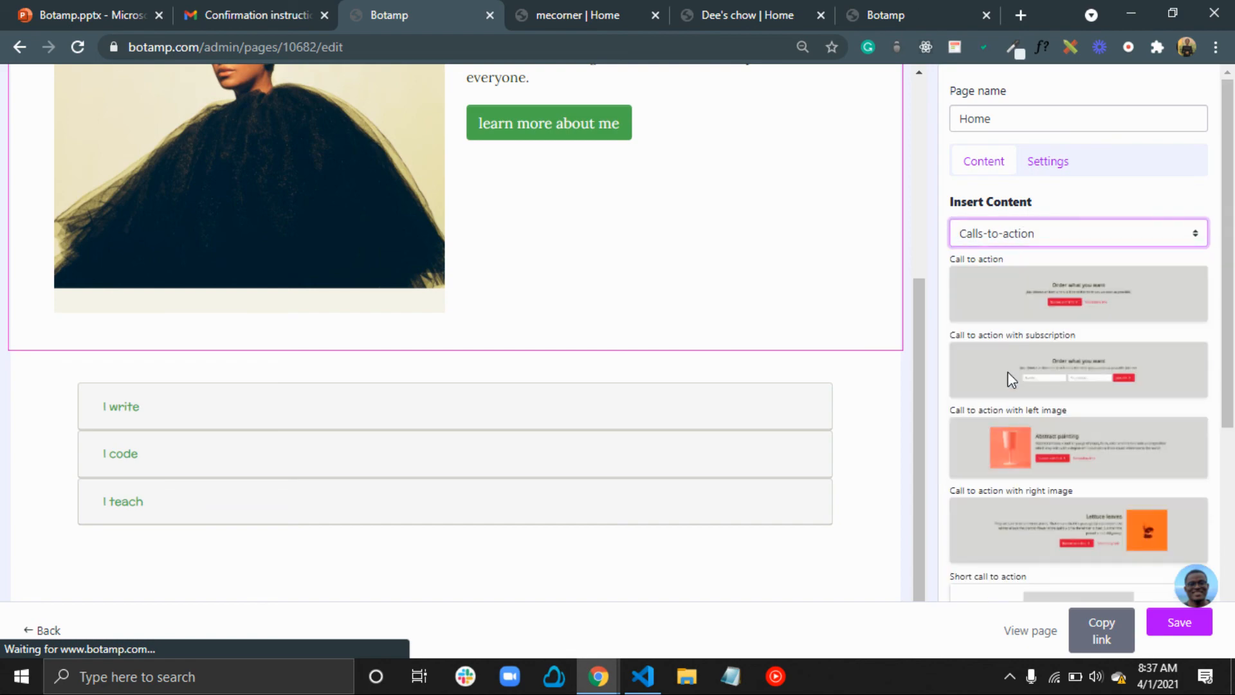
scroll(1094, 383, down, 4)
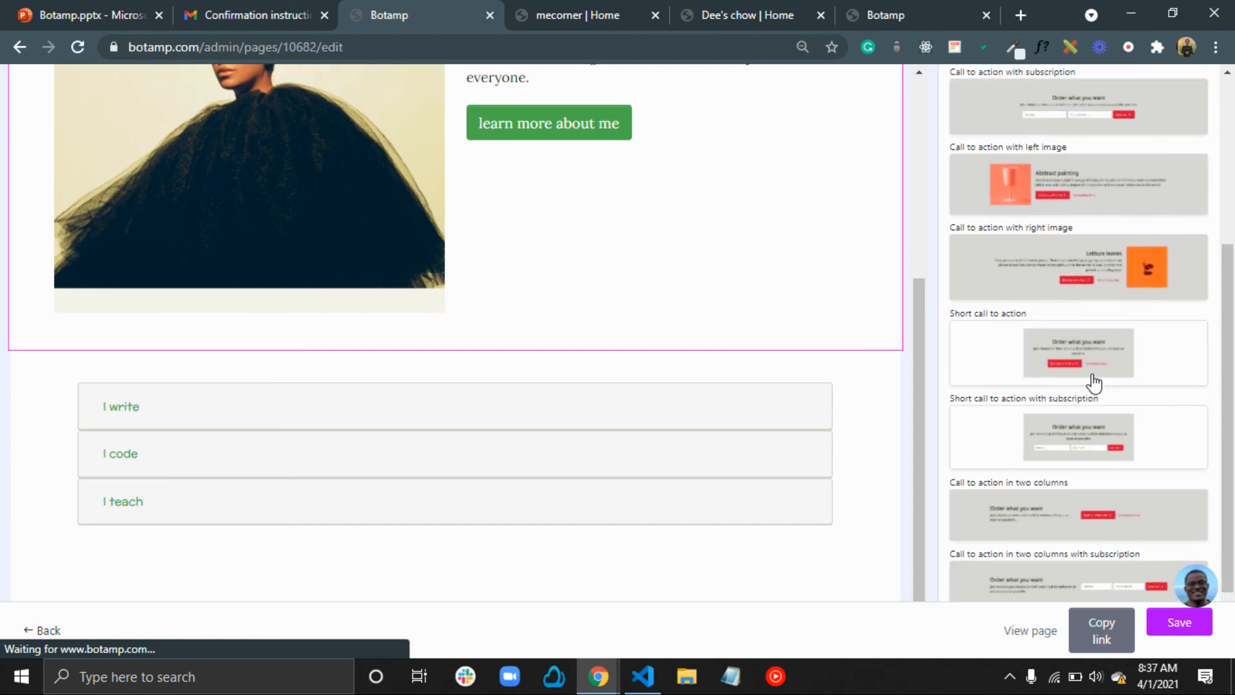
scroll(1056, 322, up, 5)
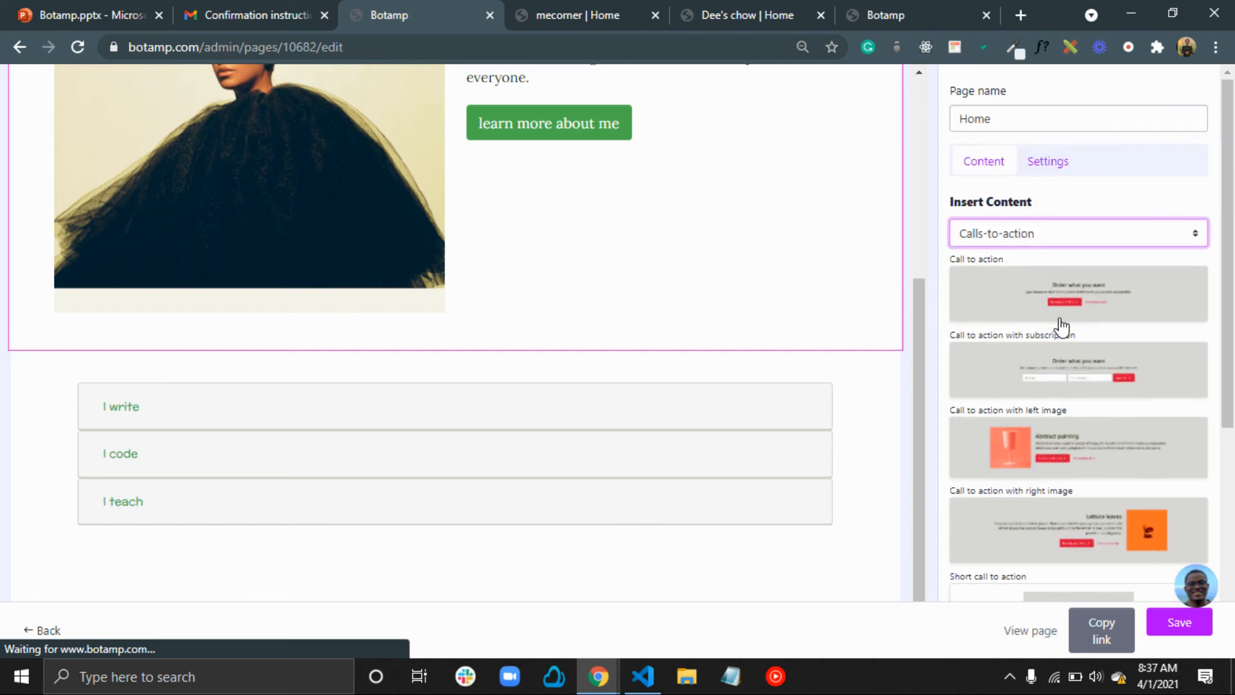
click(1152, 287)
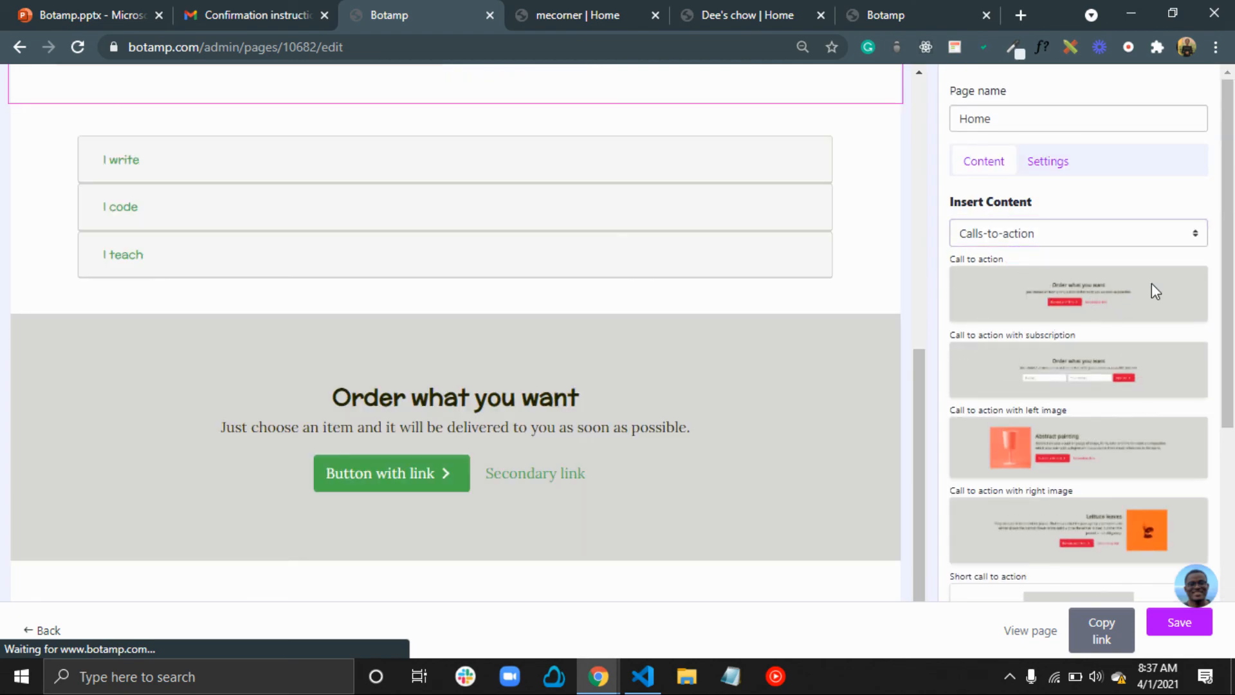
Set the background color of the "Order what you want" section to a very light off-white
click(835, 348)
click(979, 372)
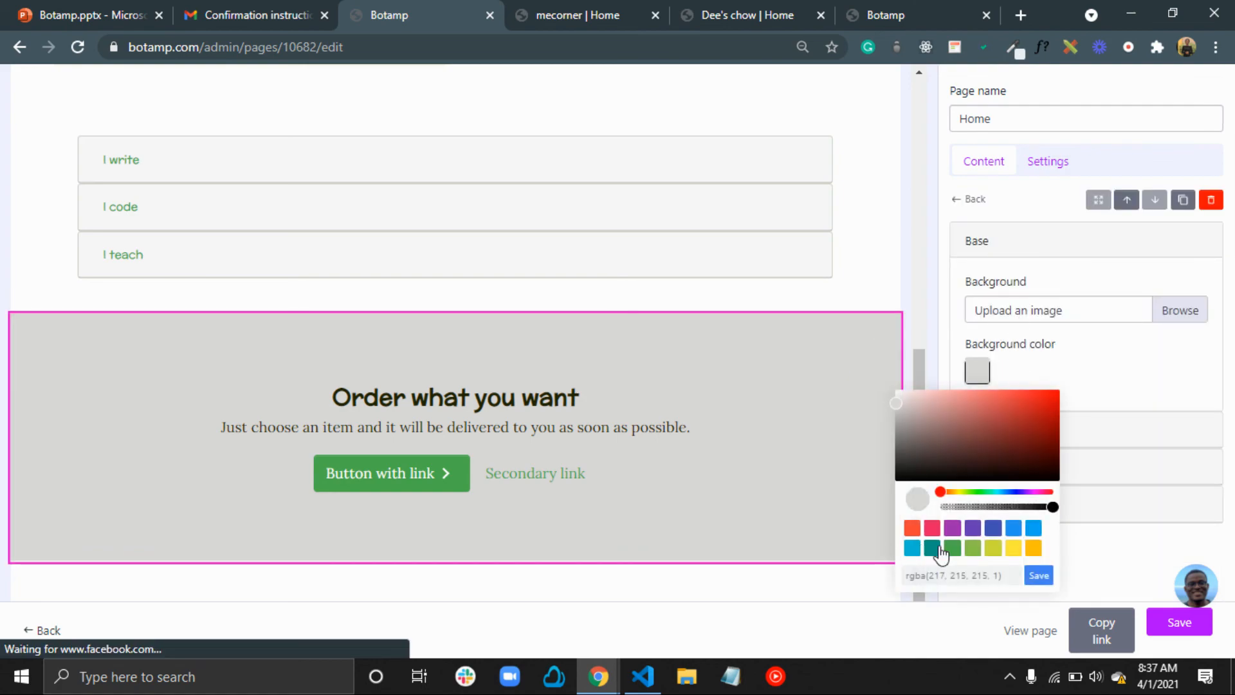
drag(898, 404, 898, 389)
click(1040, 577)
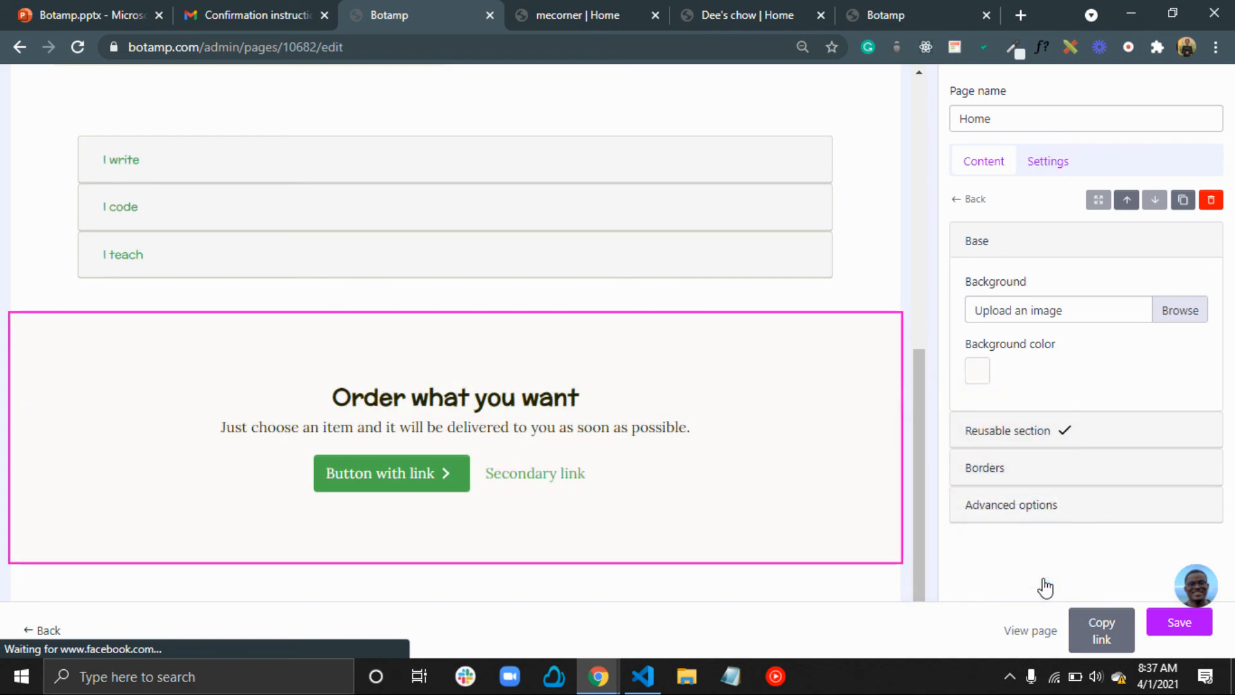
Replace the call-to-action heading "Order what you want" with "Visit my store"
click(553, 389)
drag(1121, 408, 997, 374)
text(Vsi)
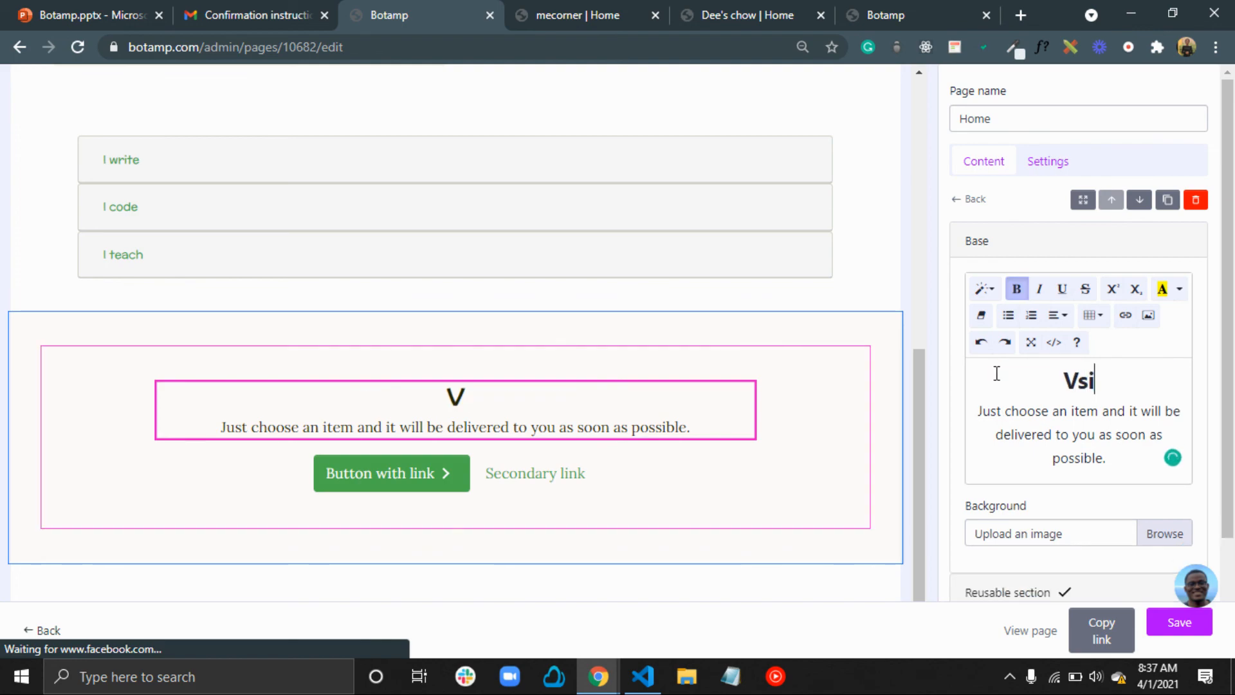
key(BackSpace)
key(BackSpace)
text(isi)
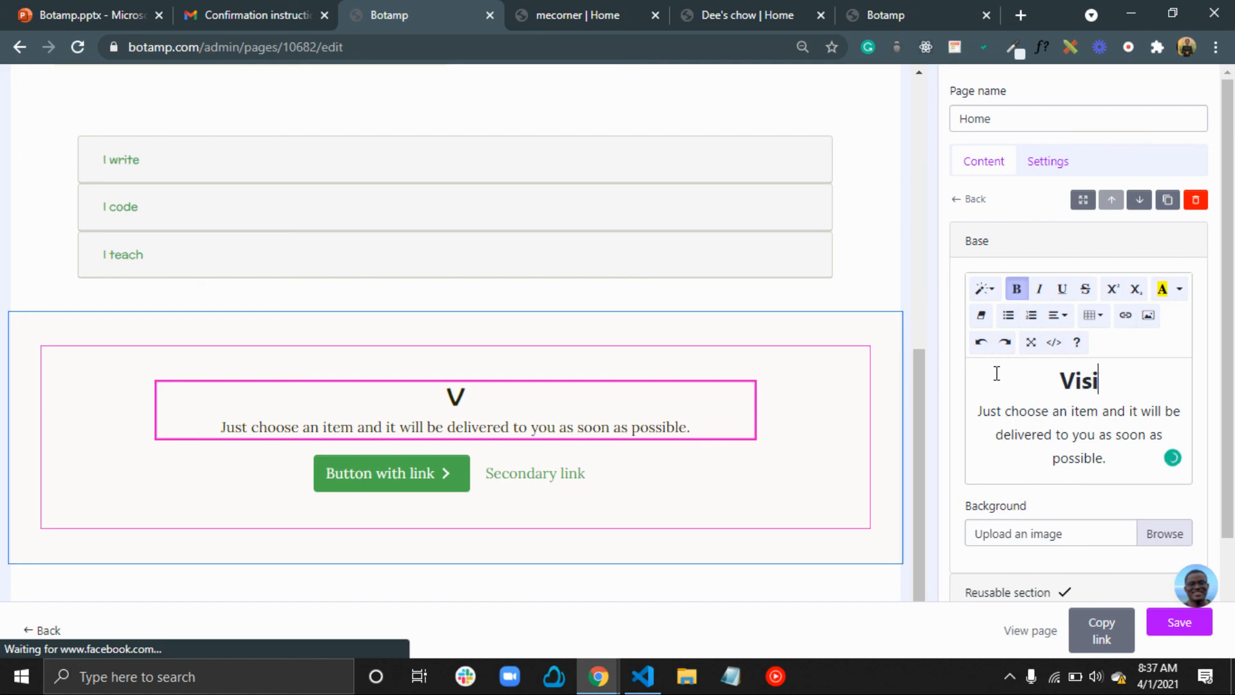
text(t my store)
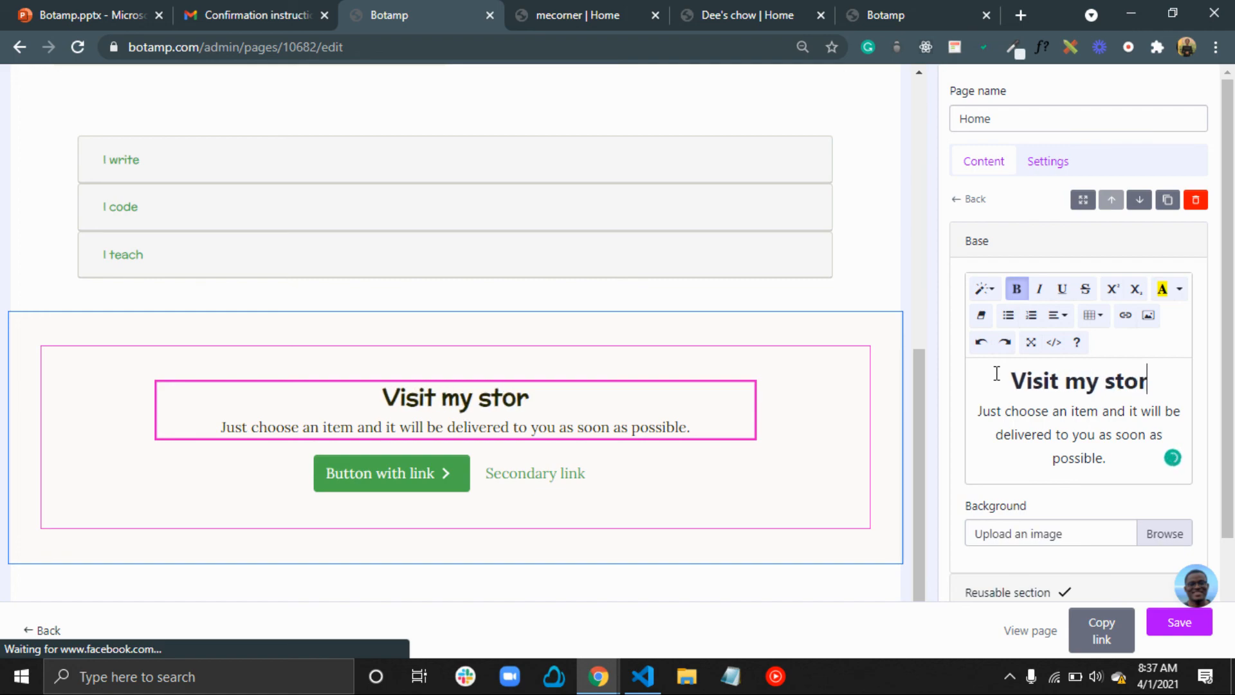
Replace the description under the "Visit my store" heading with "I sell t-shirts that will look fabulous on you."
click(690, 427)
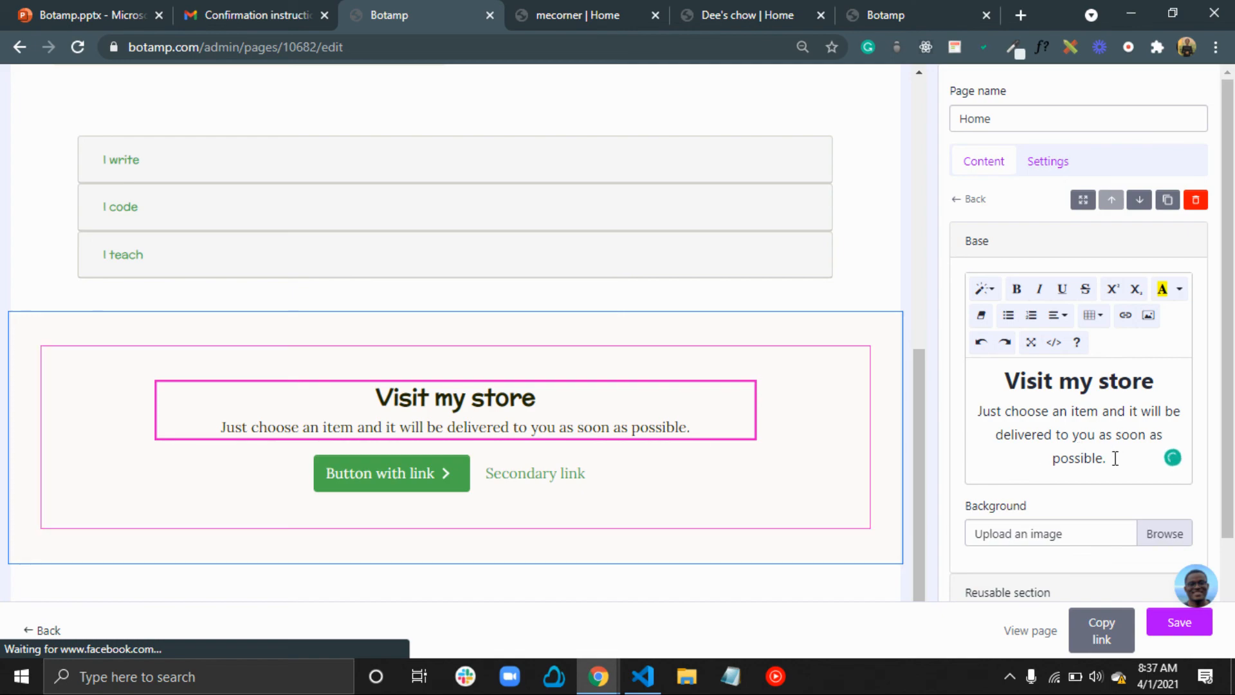
drag(1115, 458, 968, 411)
text(I se)
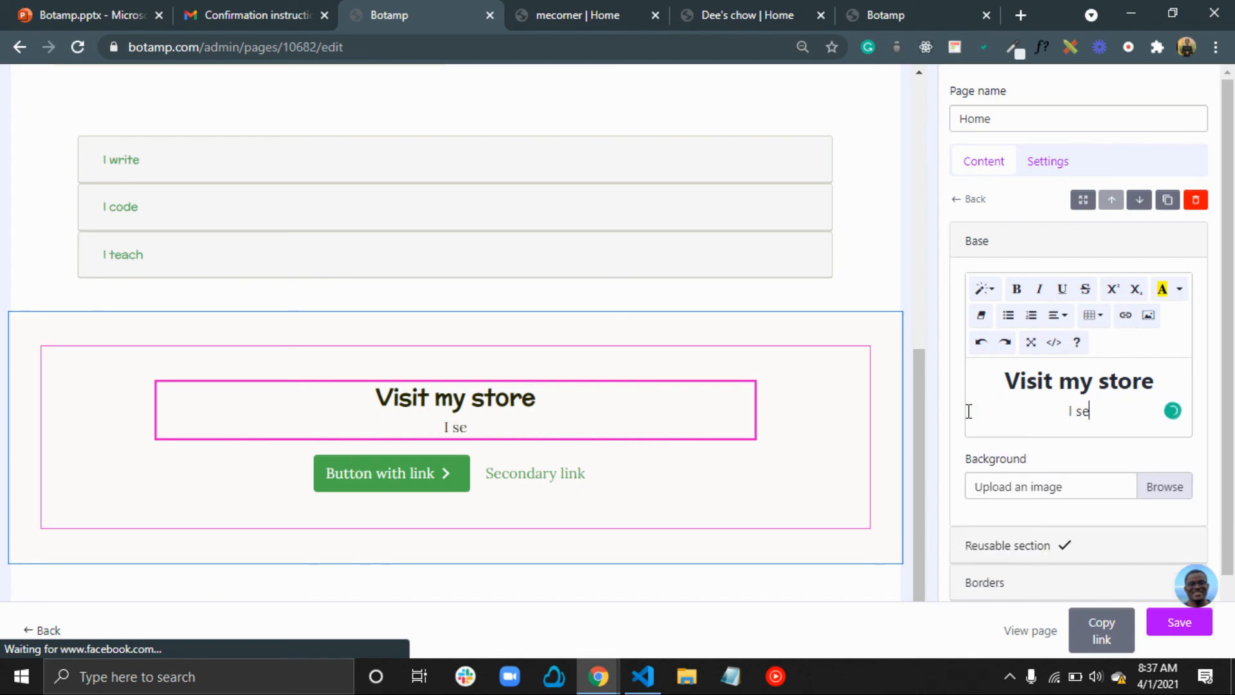
text(ll beautif)
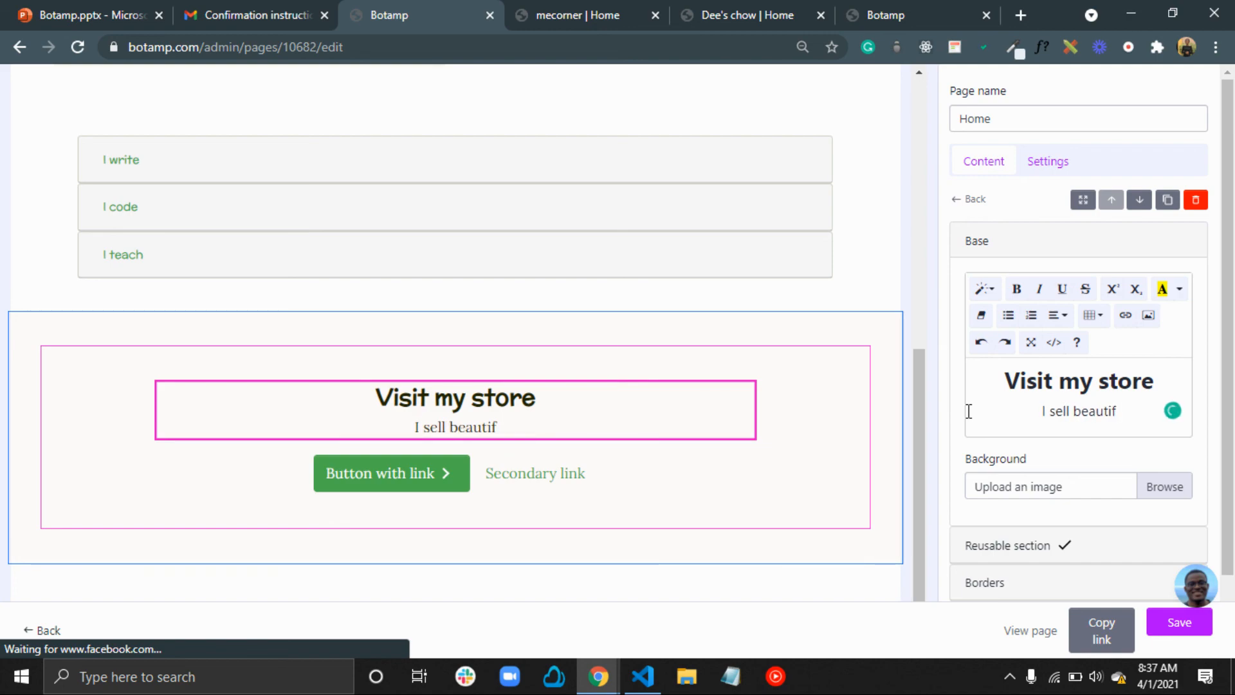
key(BackSpace)
key(BackSpace)
key(BackSpace)
key(BackSpace)
key(BackSpace)
key(BackSpace)
key(BackSpace)
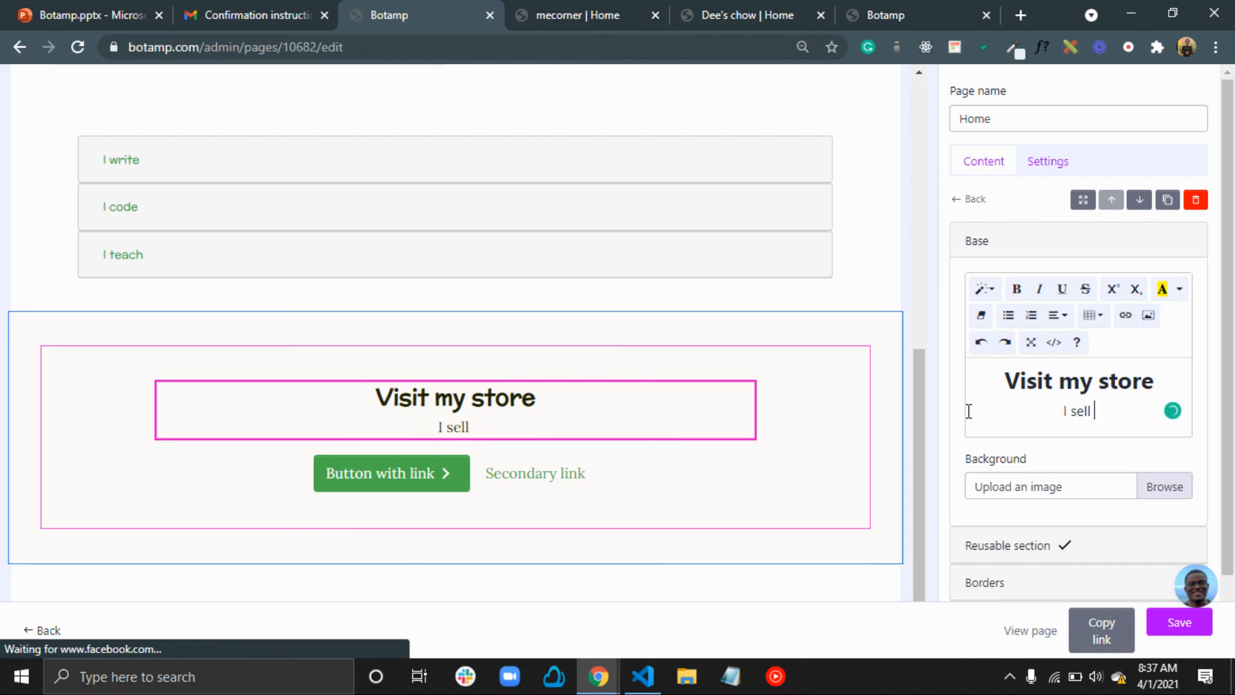
text(beaut)
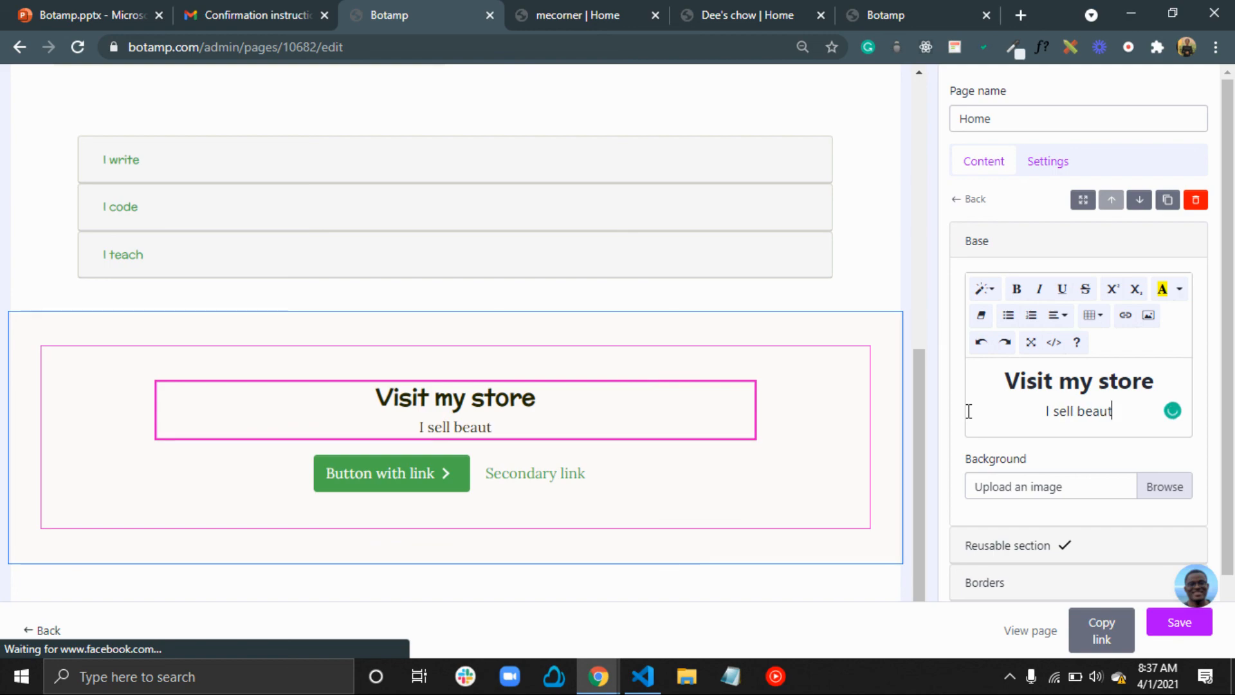
key(BackSpace)
key(BackSpace)
key(BackSpace)
key(BackSpace)
key(BackSpace)
text(t-shir)
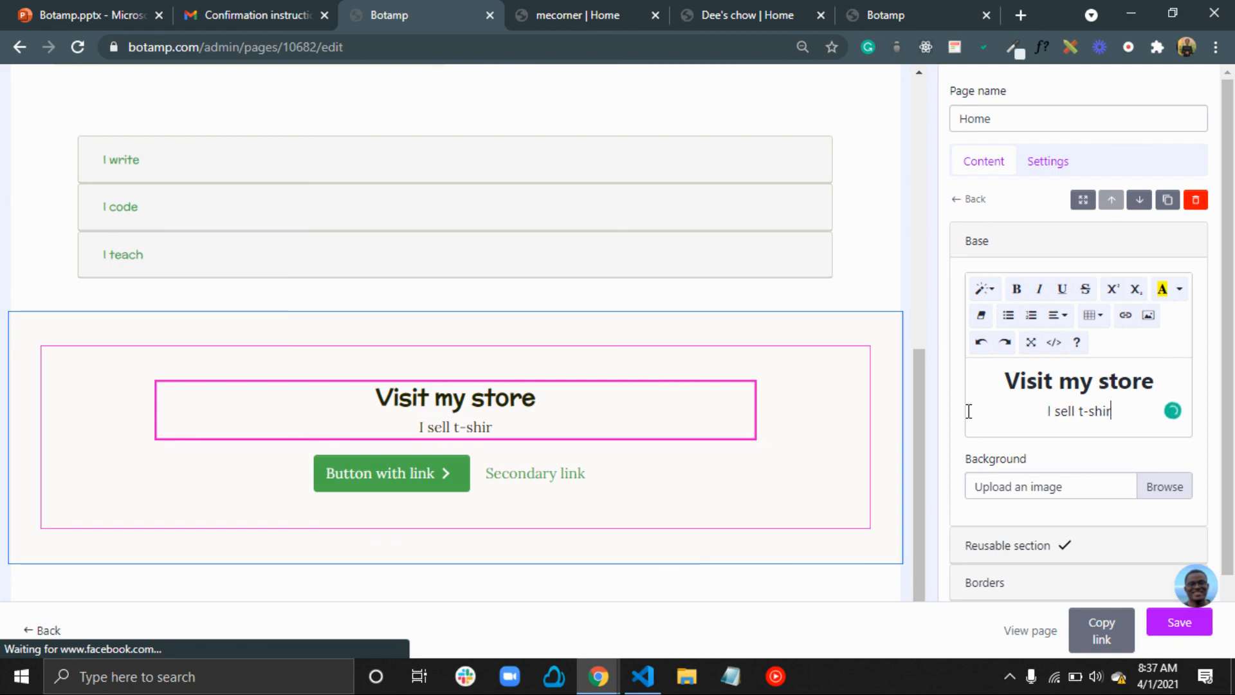
text(ts that)
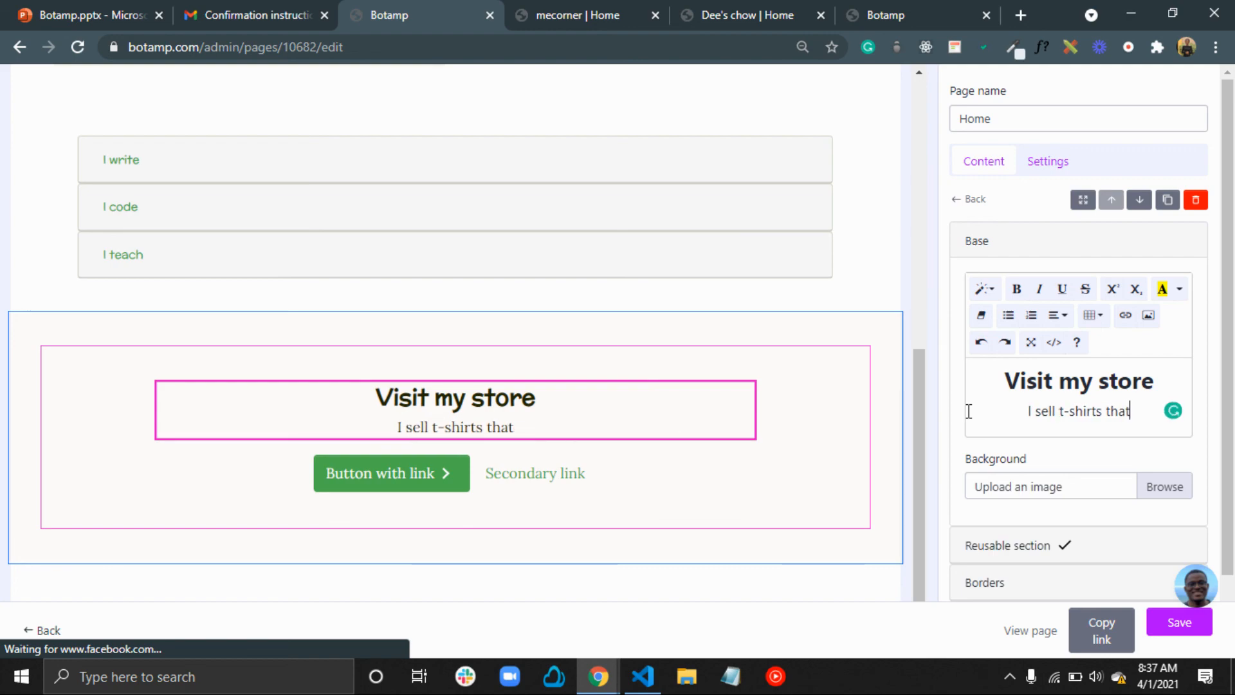
text( looks fab)
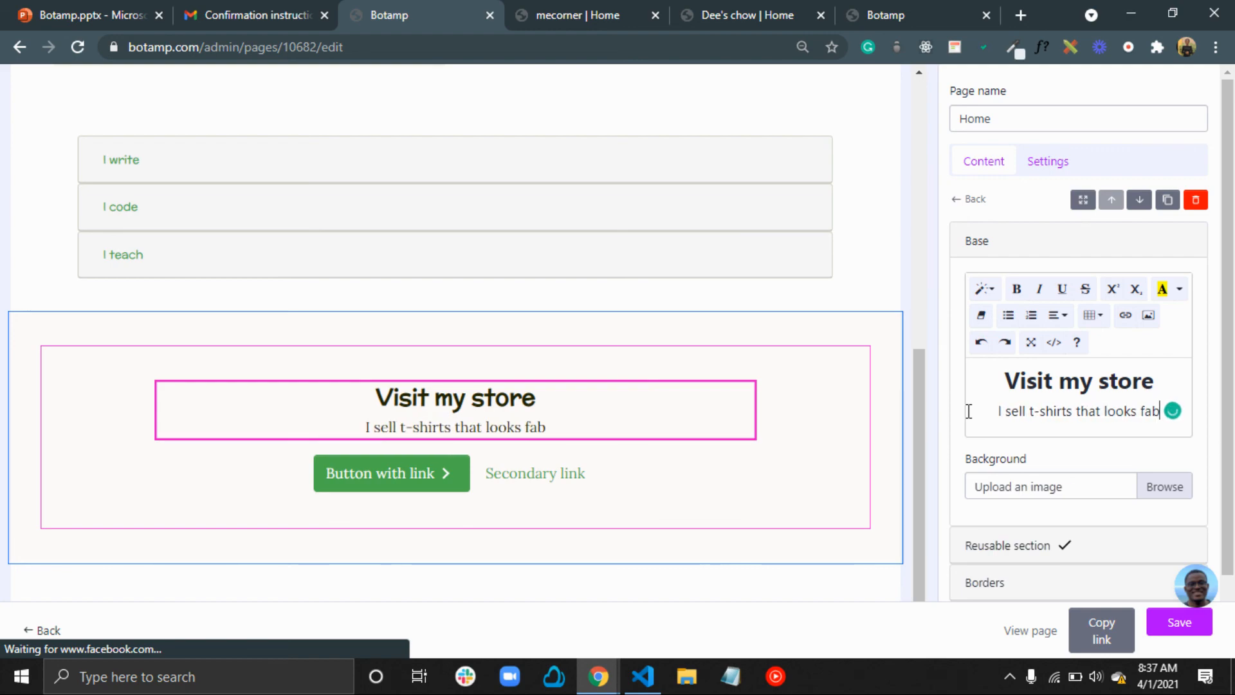
key(BackSpace)
key(BackSpace)
key(BackSpace)
key(BackSpace)
key(BackSpace)
key(BackSpace)
key(BackSpace)
key(BackSpace)
key(BackSpace)
text(will look)
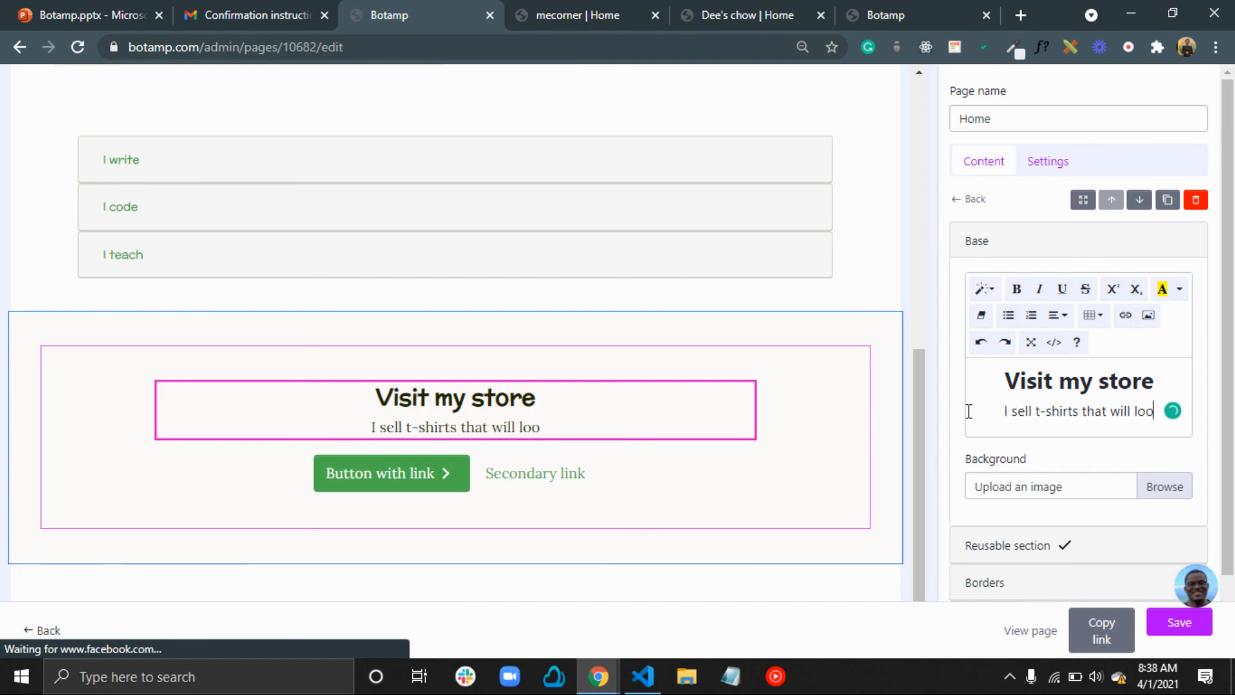
text(ul)
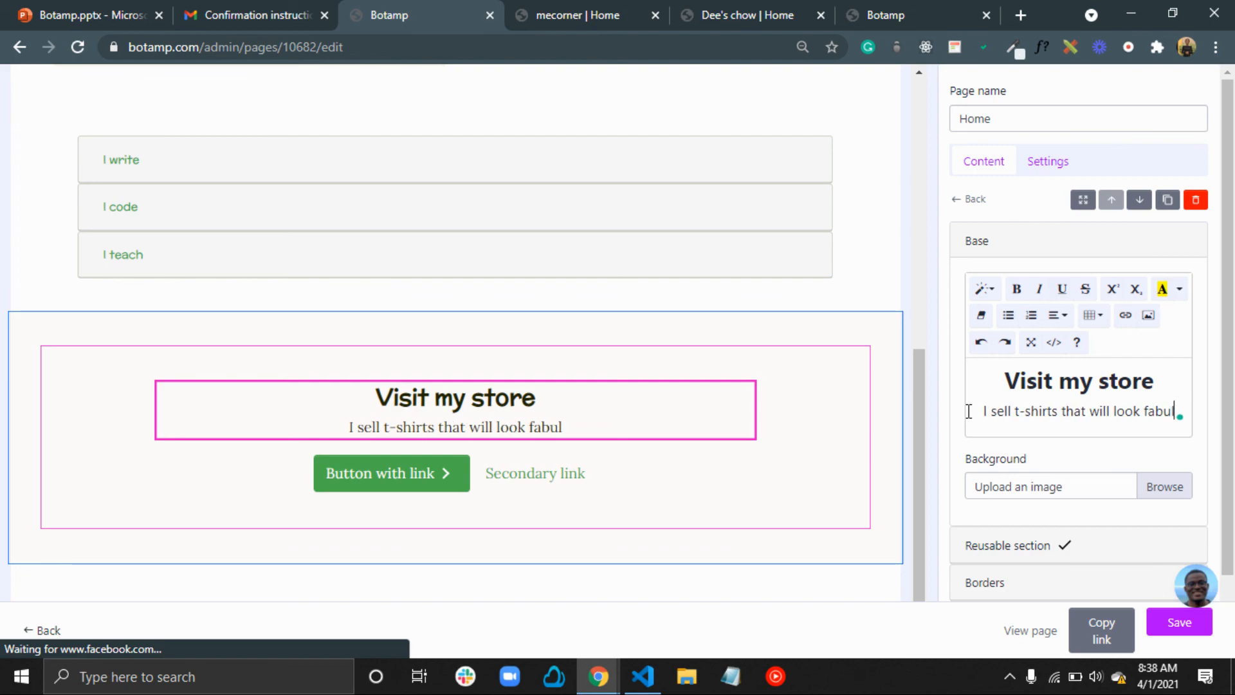
text(ous on you)
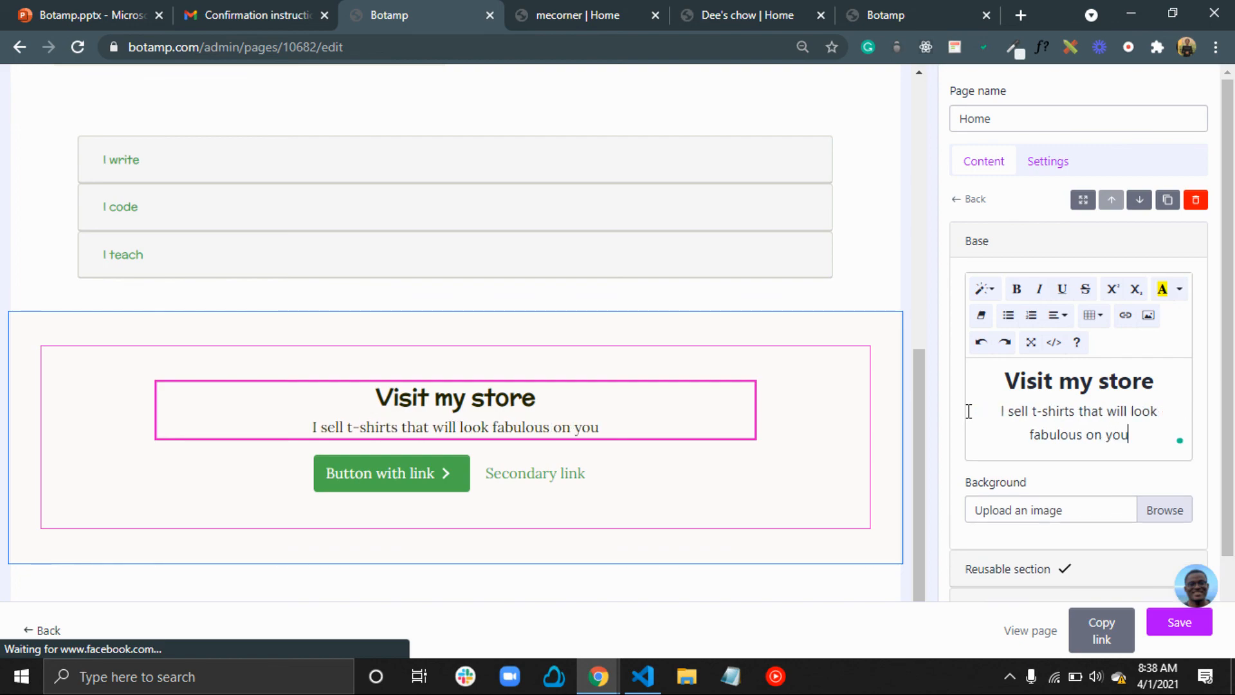
text(.)
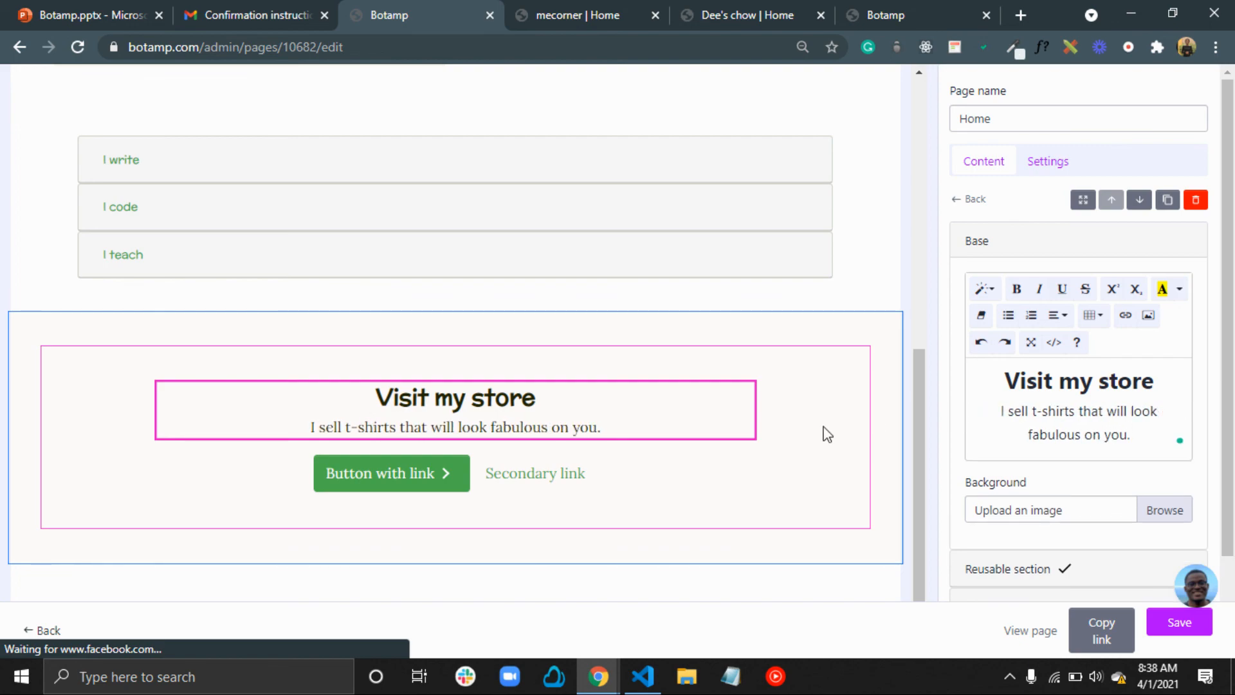
Delete the secondary link from the "Visit my store" section and change the remaining button's text to "Shop Tees"
click(565, 470)
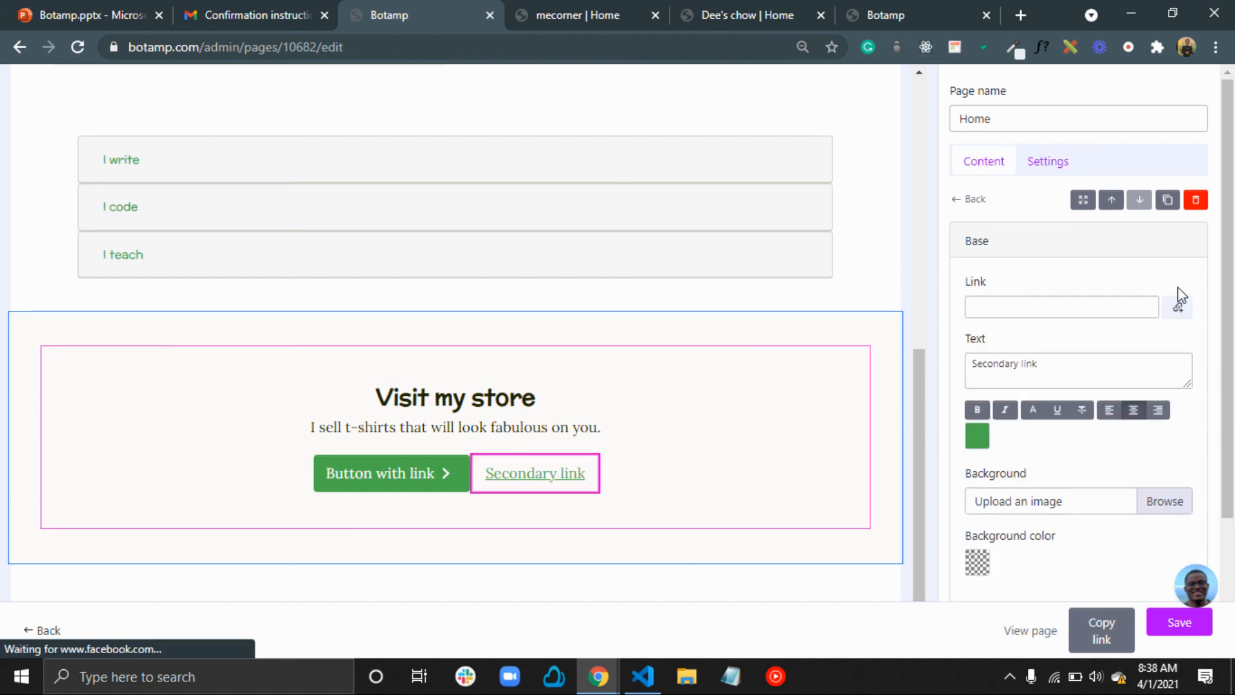
click(1197, 200)
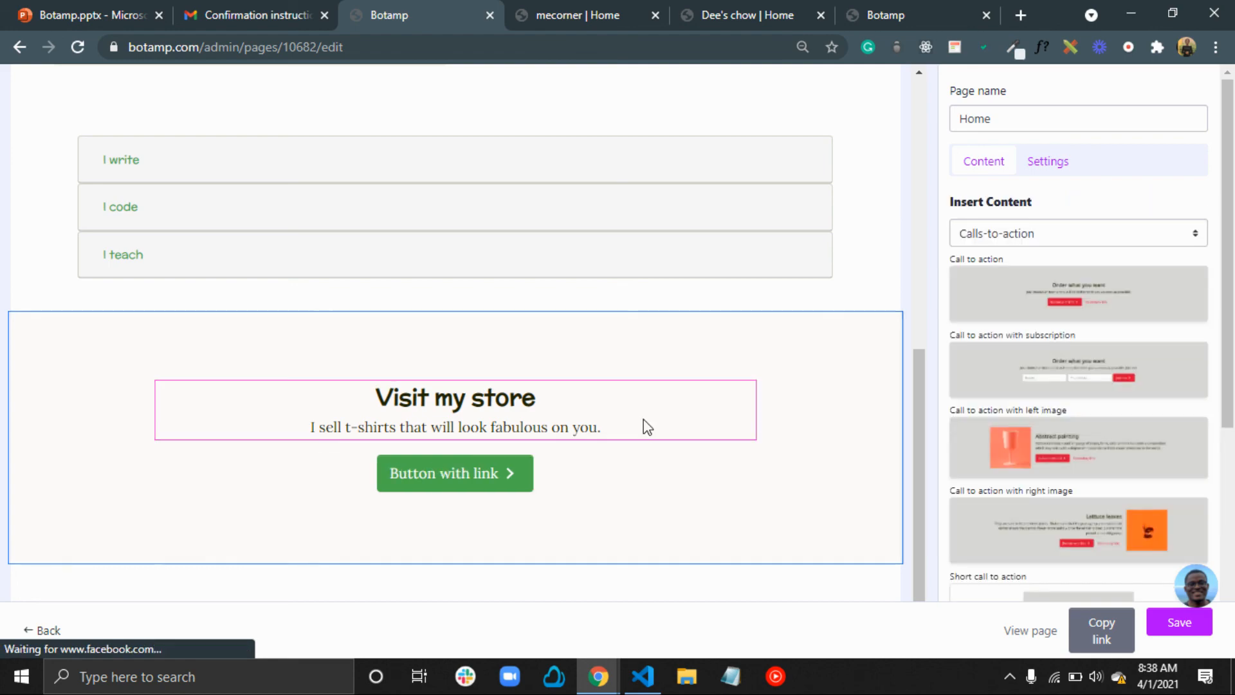
click(473, 473)
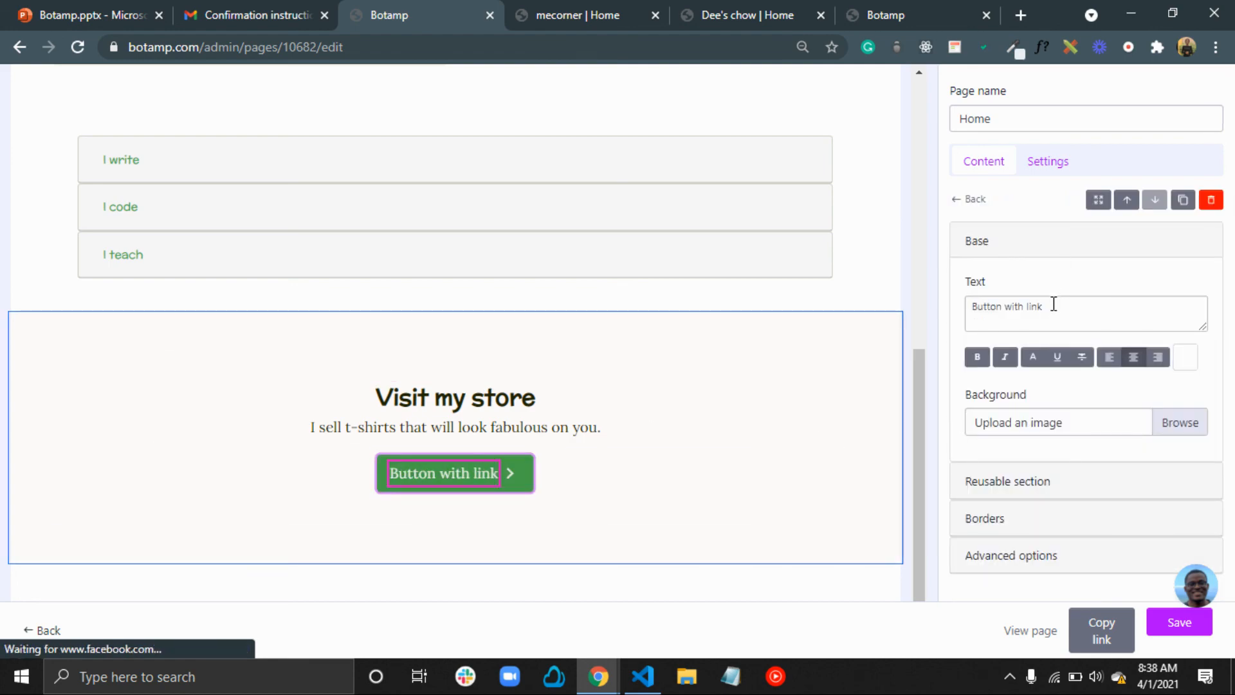
triple_click(987, 308)
text(S)
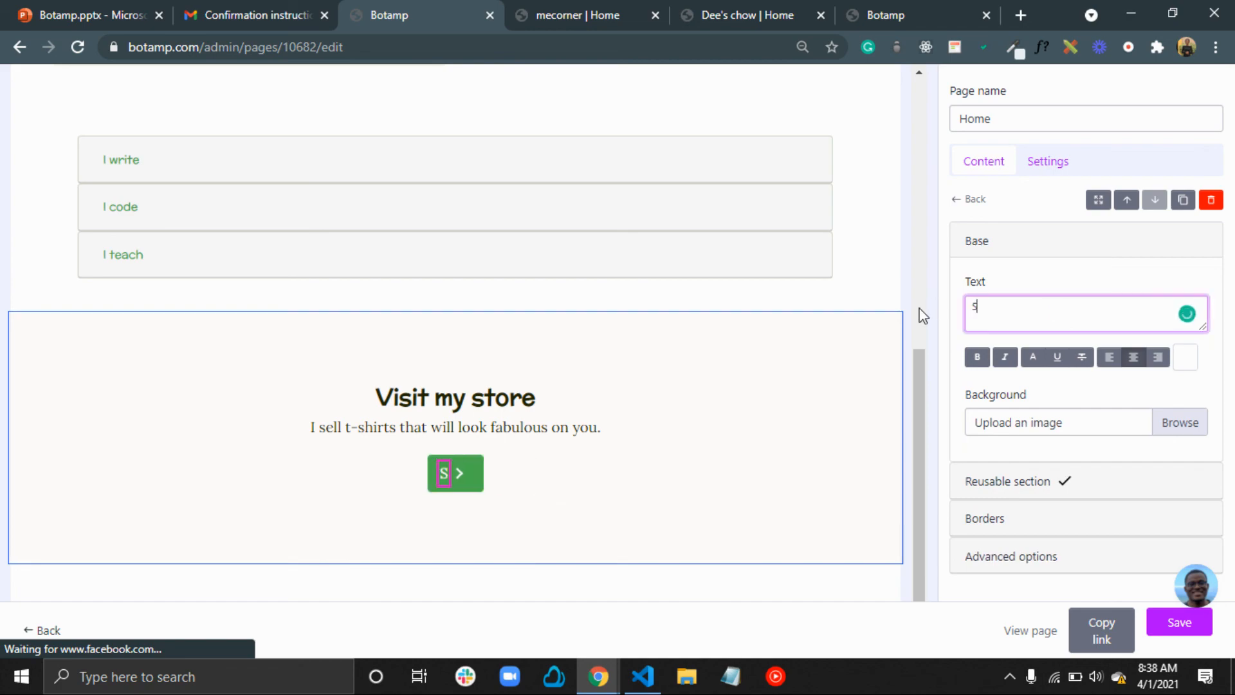
text(hop Tes)
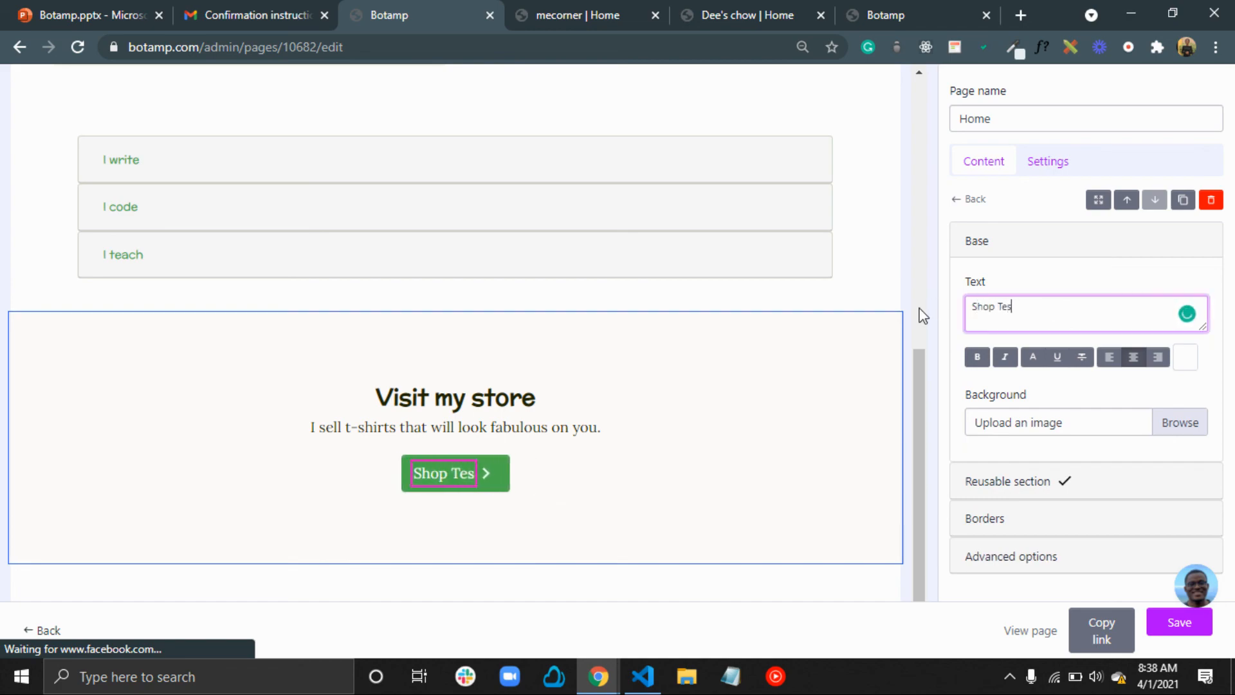
key(BackSpace)
text(es)
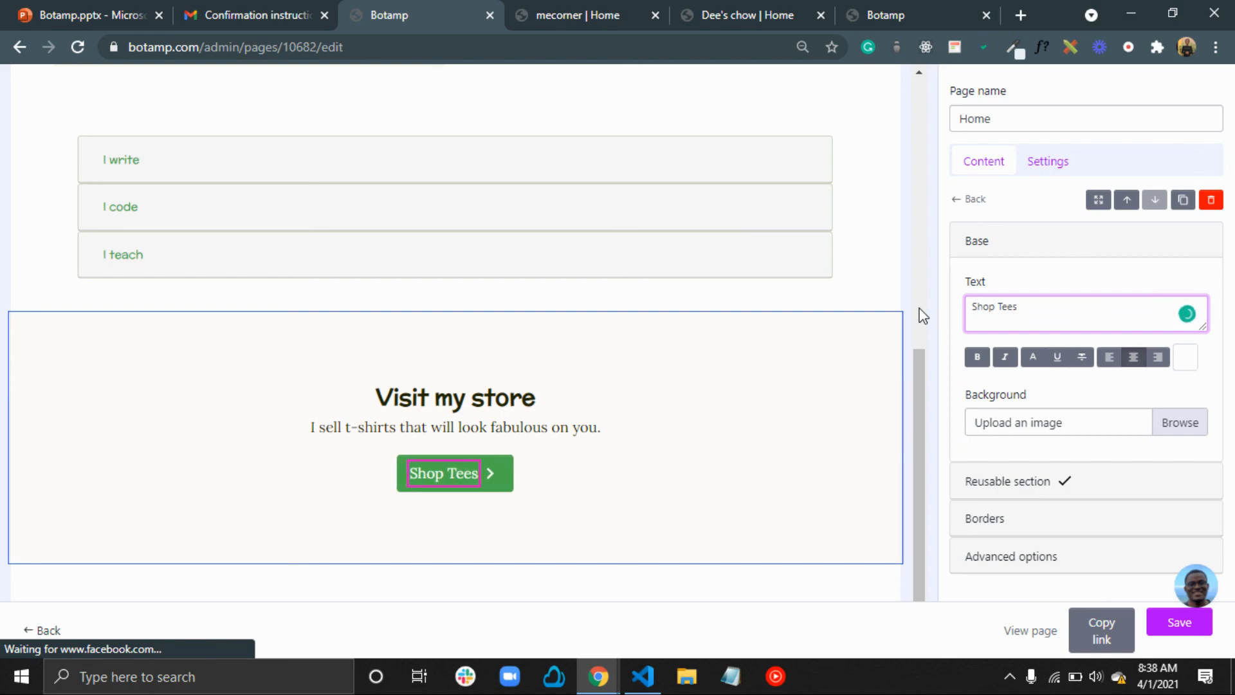
Remove the arrow icon from the "Shop Tees" button and link the button to the Catalog page
click(489, 476)
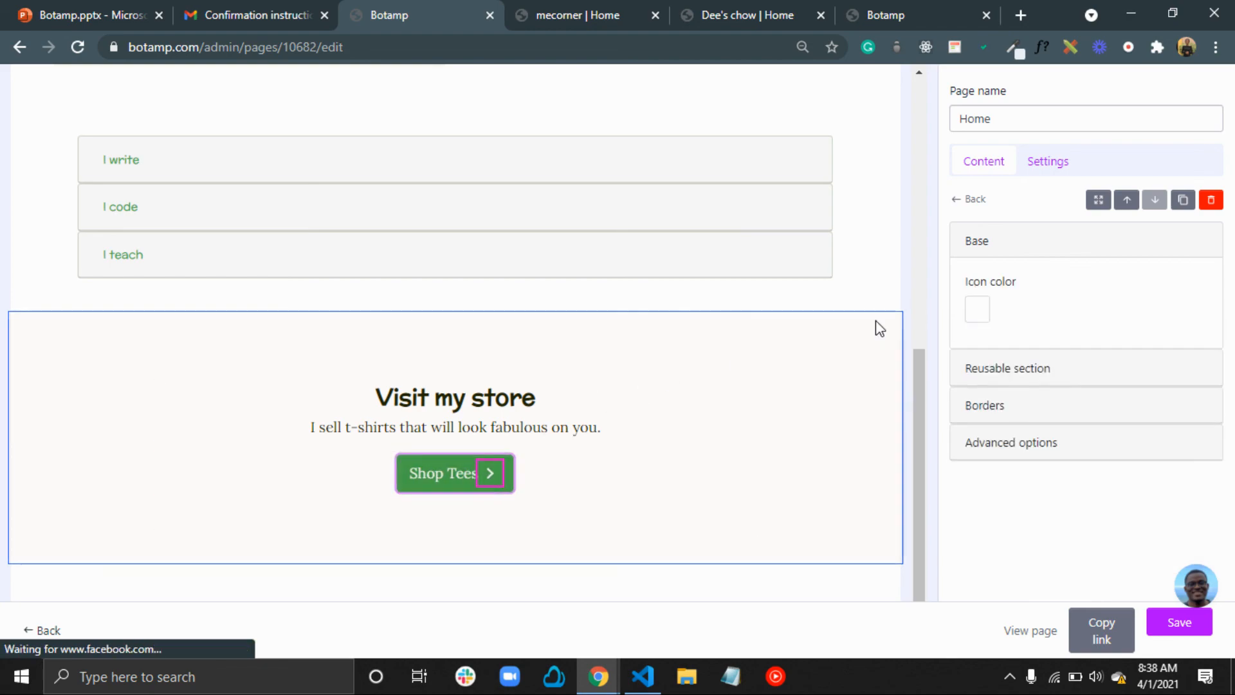
click(1210, 201)
click(476, 473)
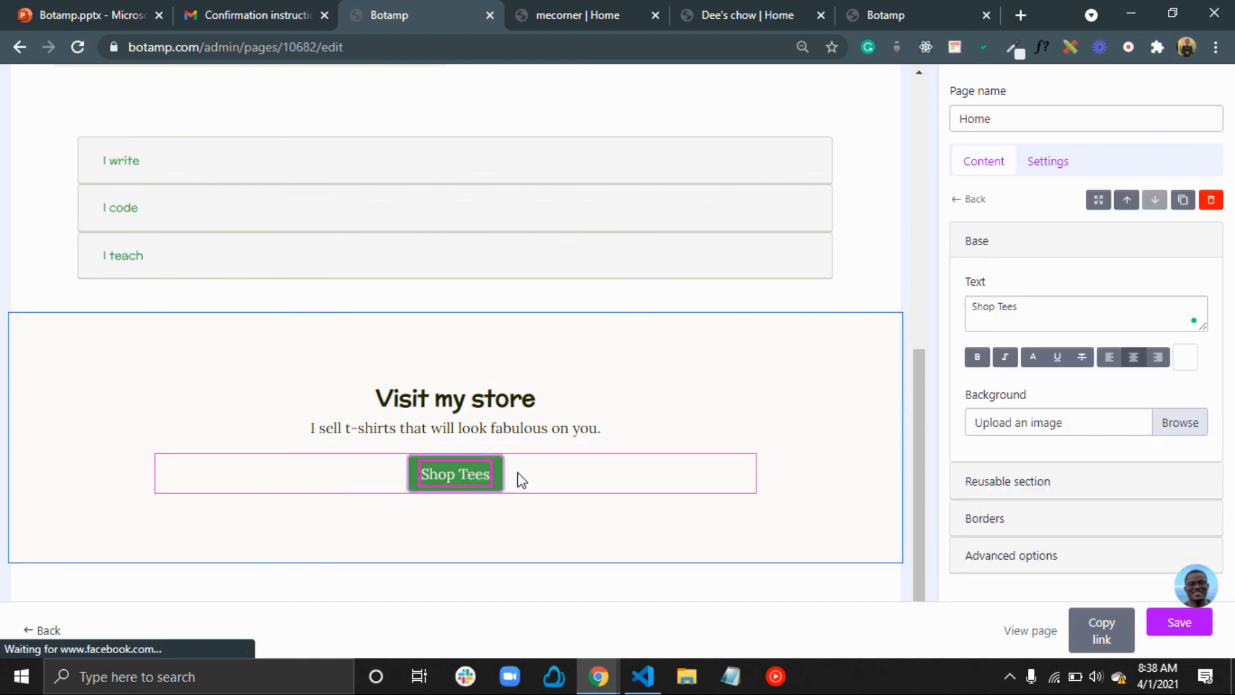
click(502, 484)
click(1036, 308)
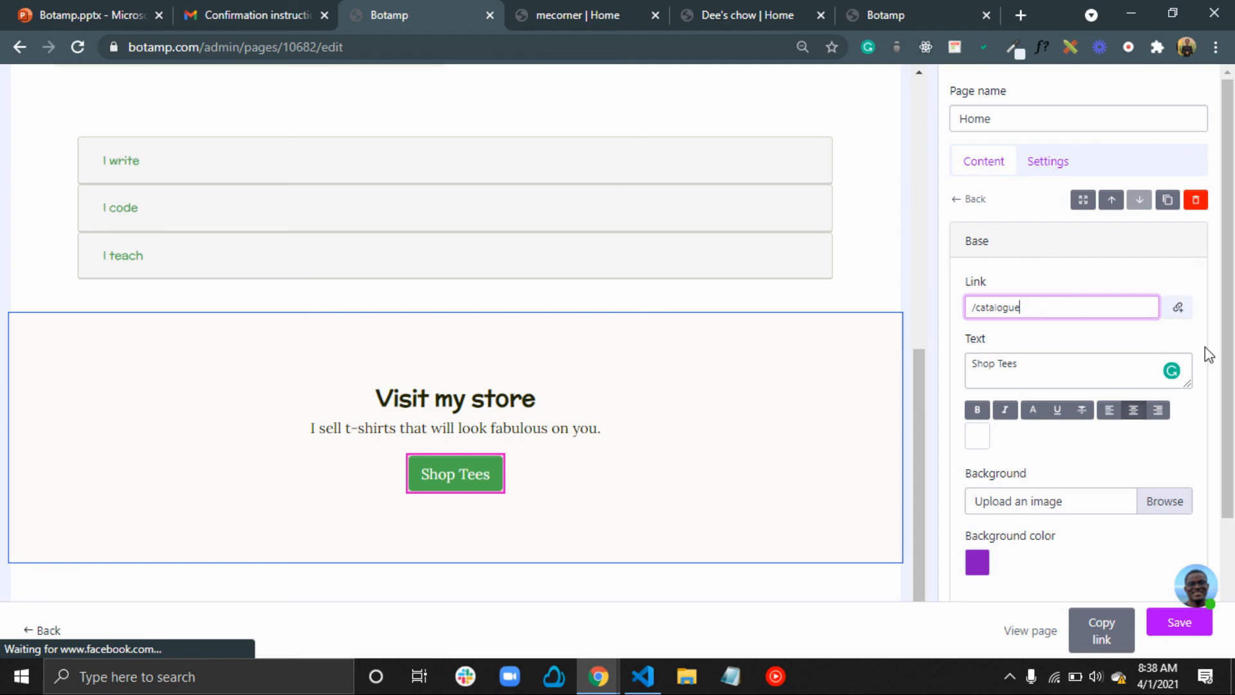
click(1178, 307)
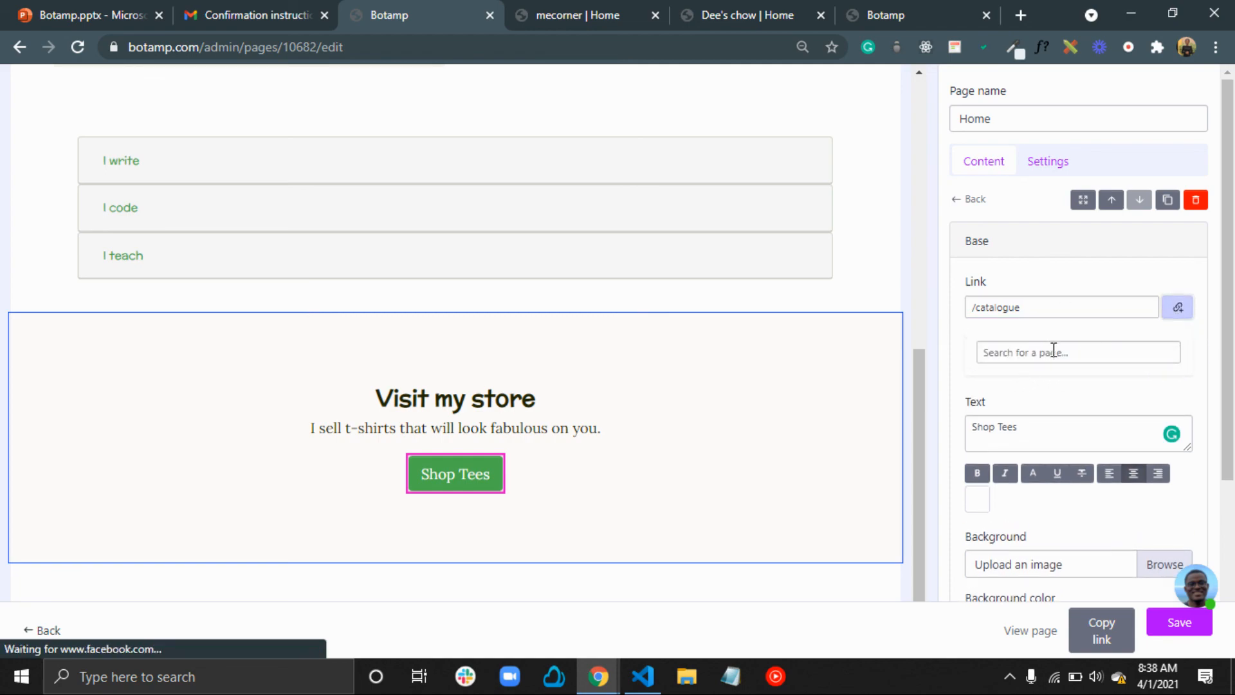
click(1054, 350)
text(ca)
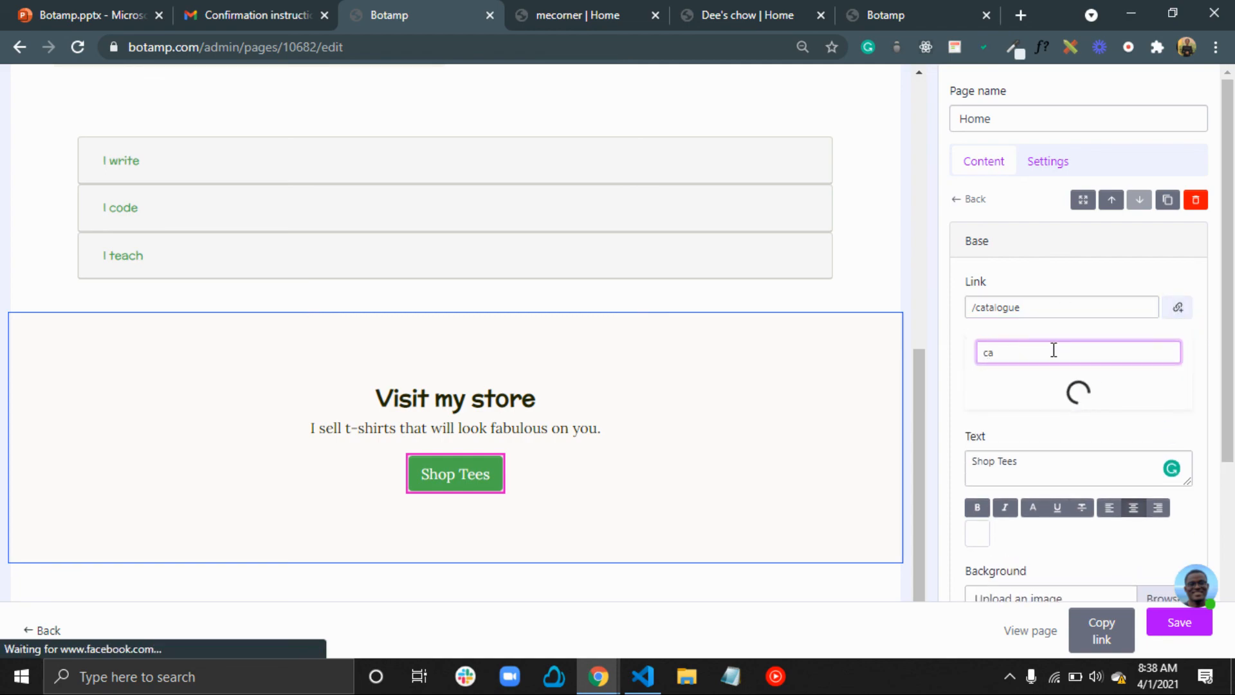
text(ta)
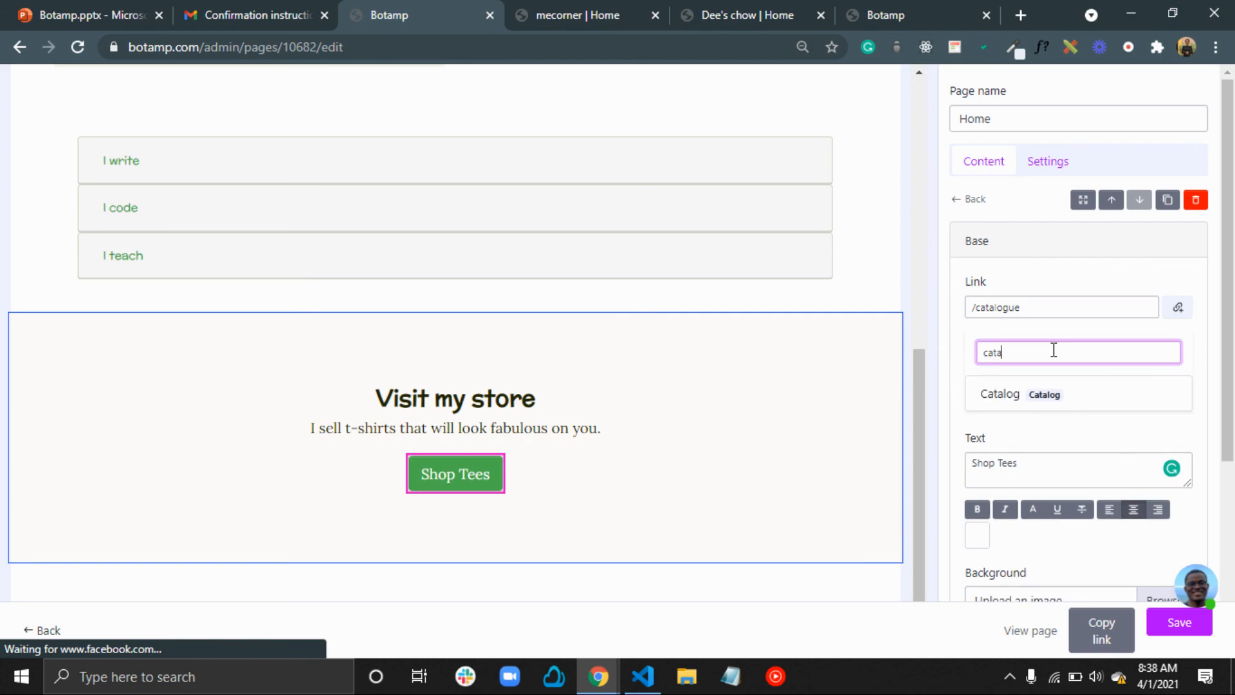
click(1070, 405)
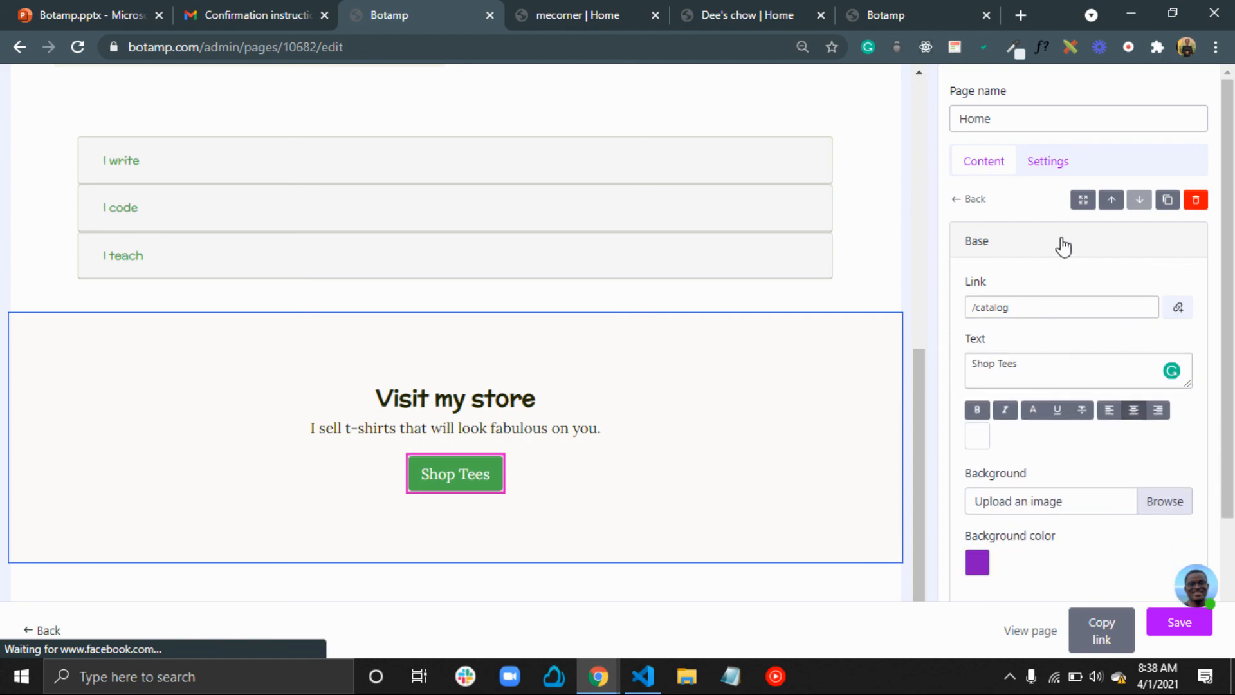
Check the link of the About item in the navigation bar and save the Home page
scroll(626, 408, up, 10)
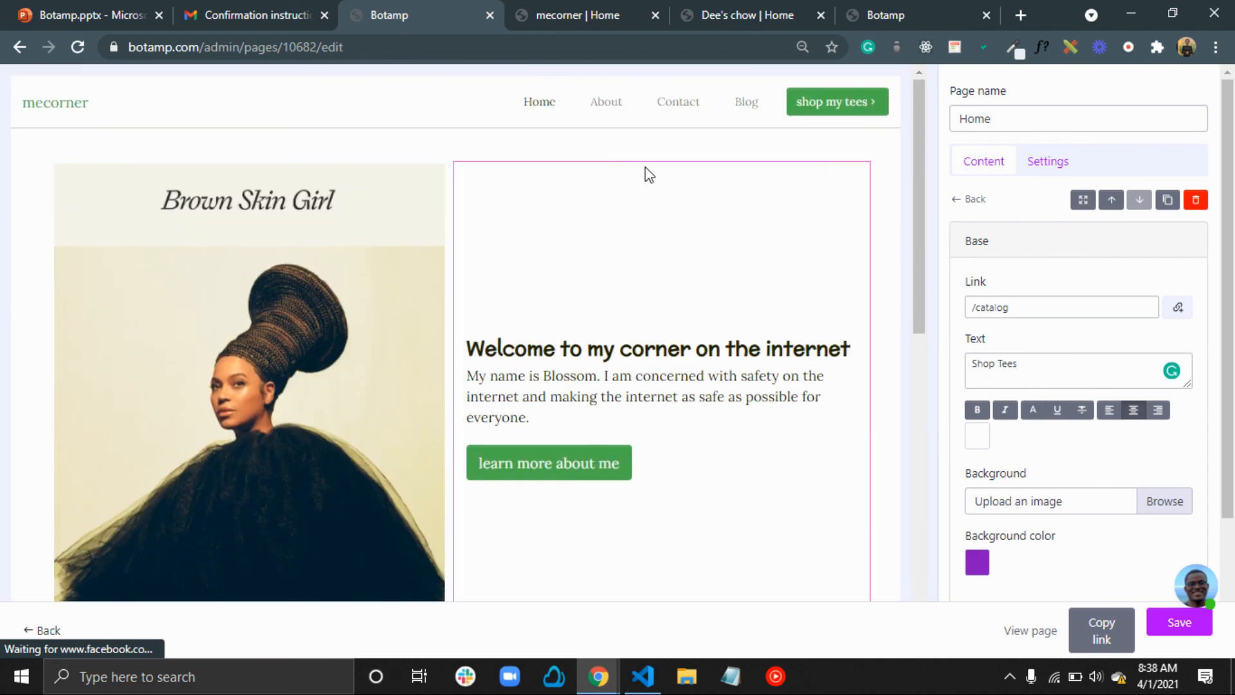
click(607, 103)
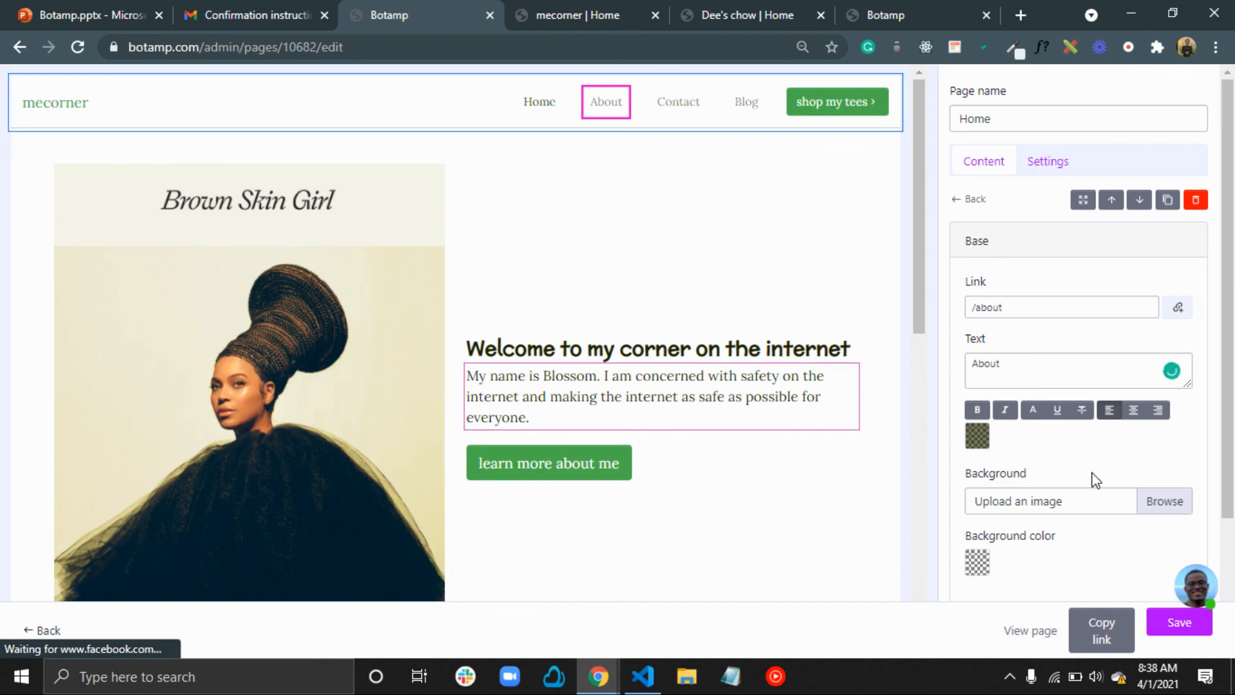
click(1181, 634)
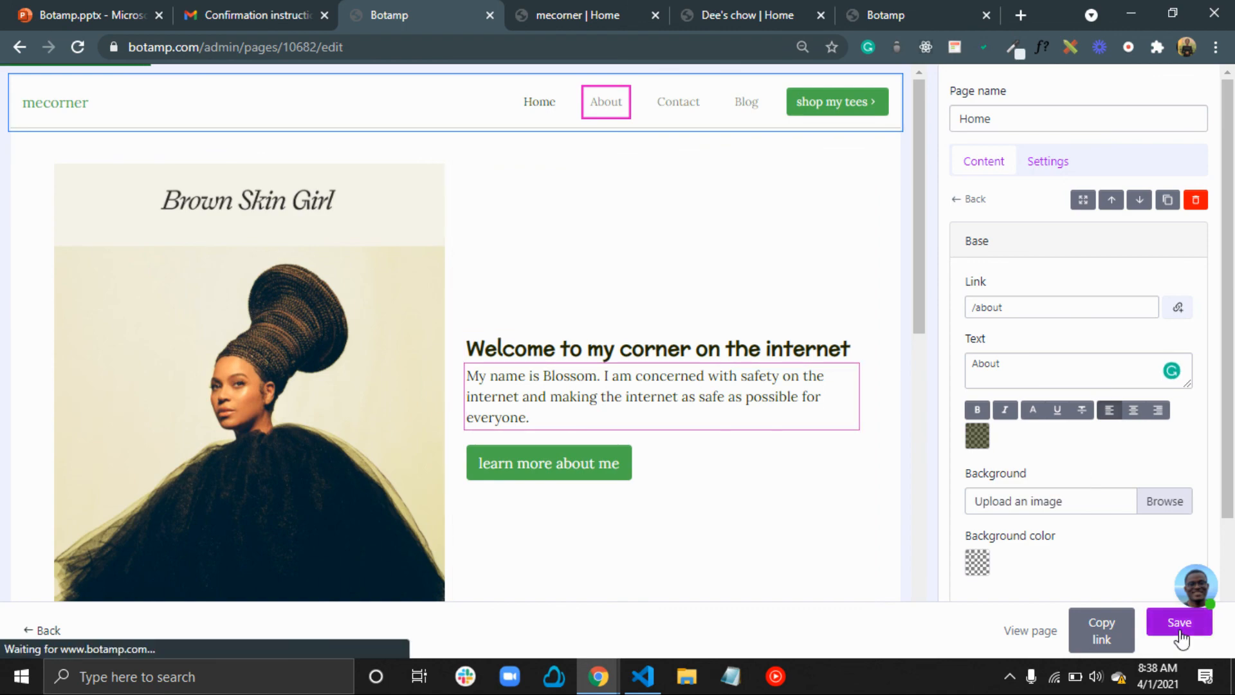
Reload the published mecorner home page and review its sections from the header down to the store call to action
scroll(688, 451, down, 5)
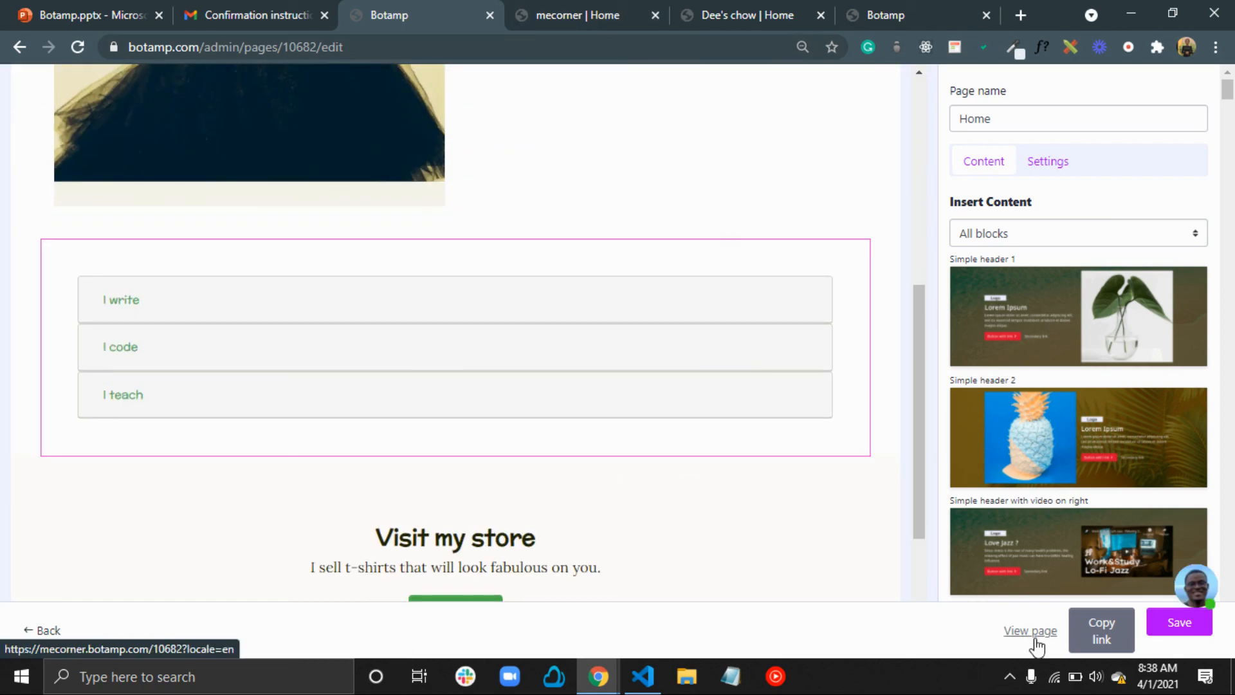
click(589, 14)
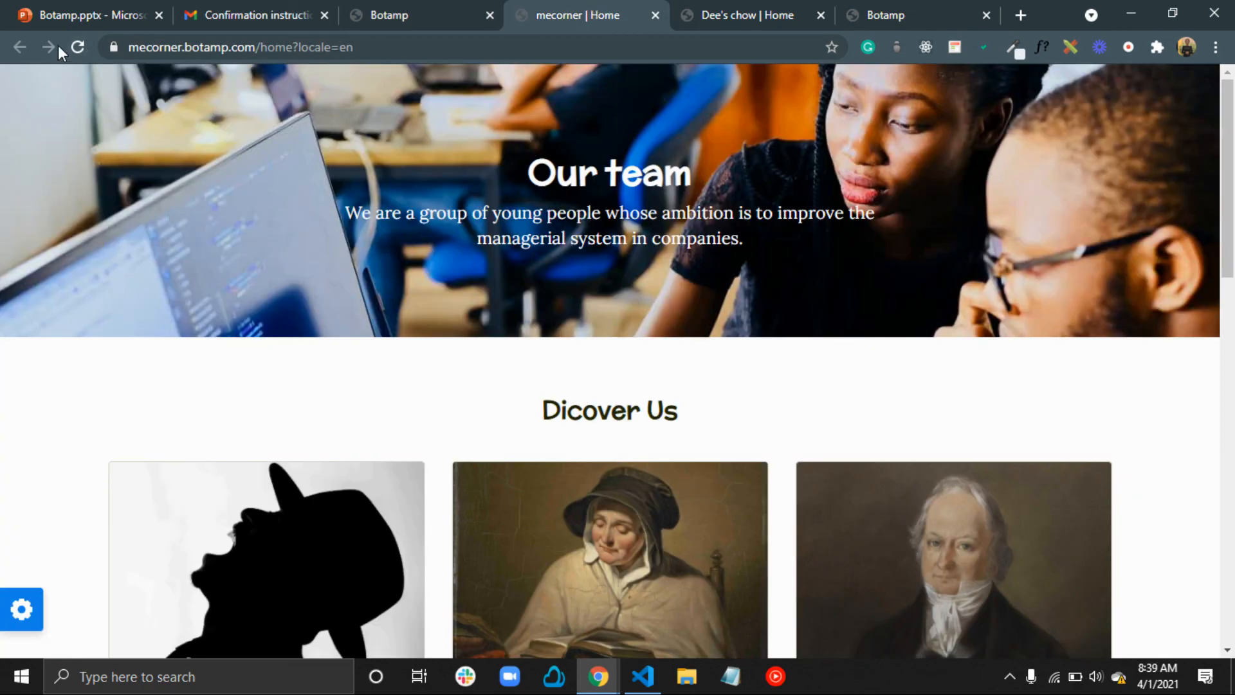
click(78, 47)
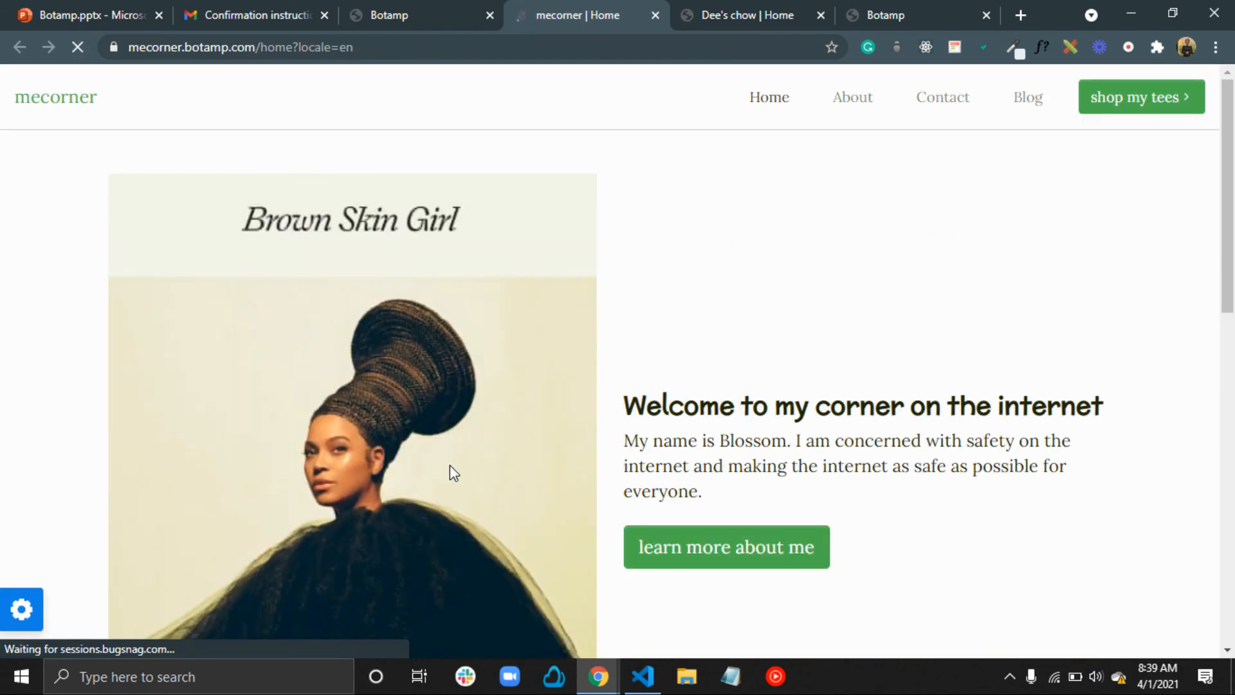
scroll(454, 473, down, 12)
scroll(449, 481, up, 2)
scroll(450, 479, down, 2)
scroll(449, 479, up, 6)
scroll(219, 352, down, 3)
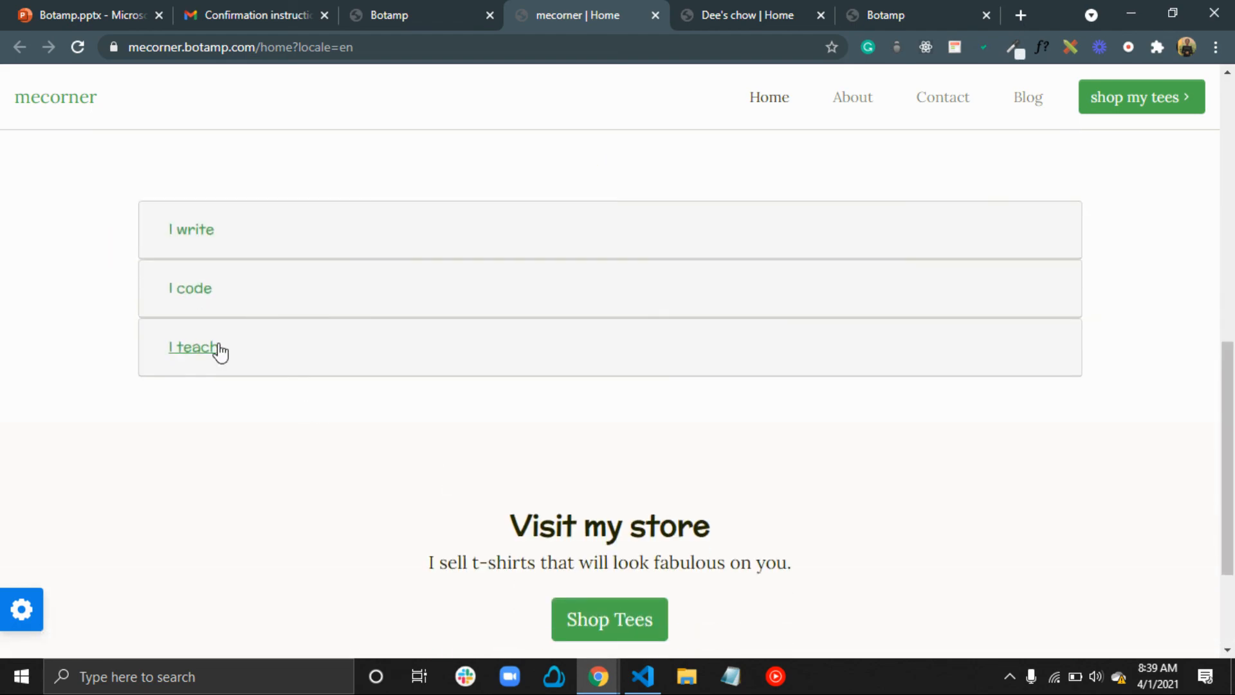
Expand the "I write", "I code" and "I teach" items on the published page, and look over the whole page again
click(194, 232)
click(206, 380)
click(198, 435)
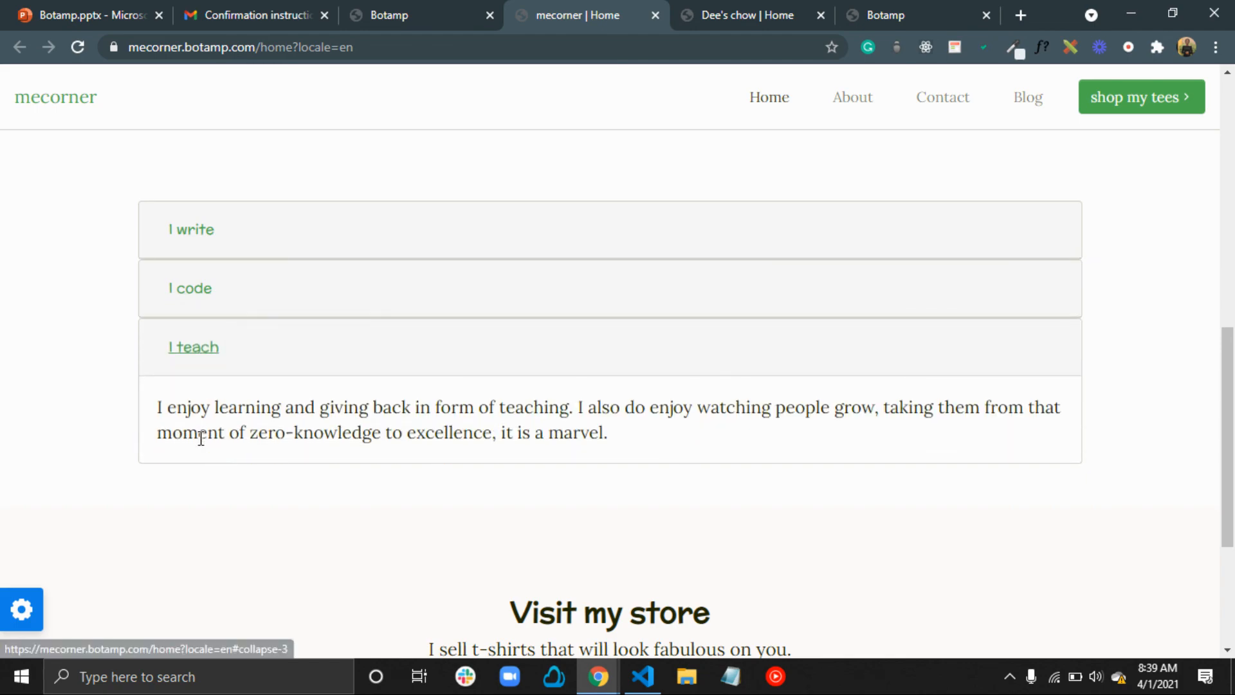
scroll(269, 305, up, 10)
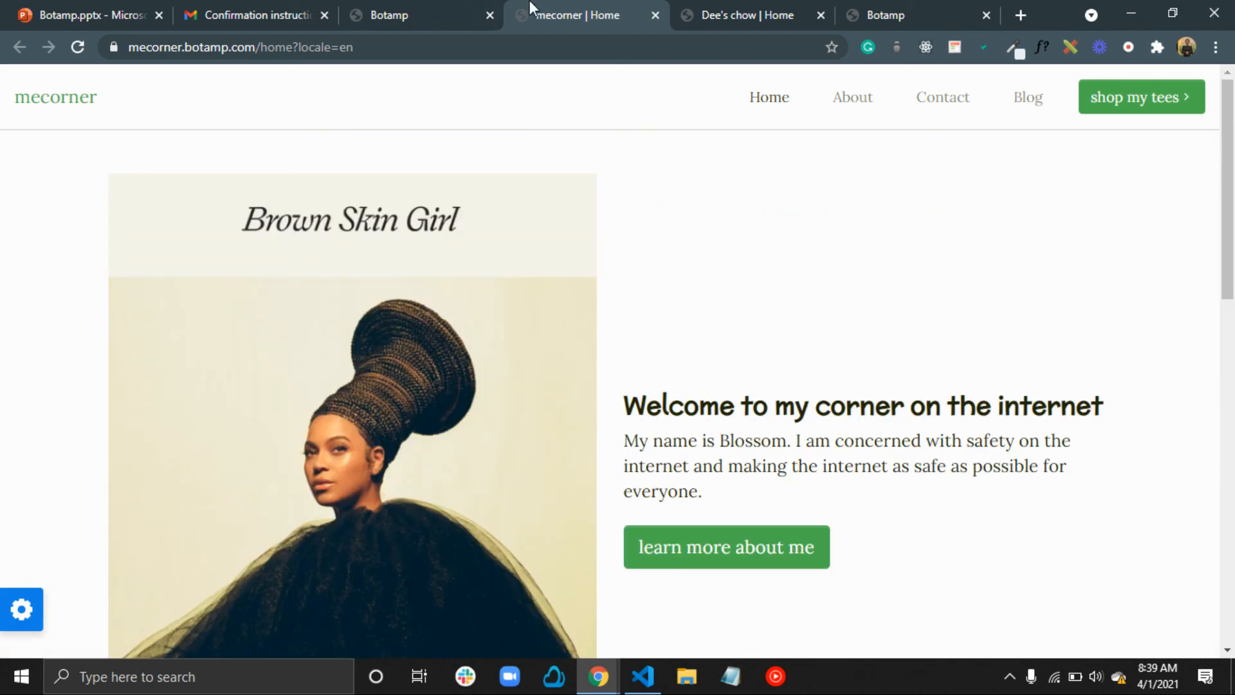
scroll(447, 441, down, 13)
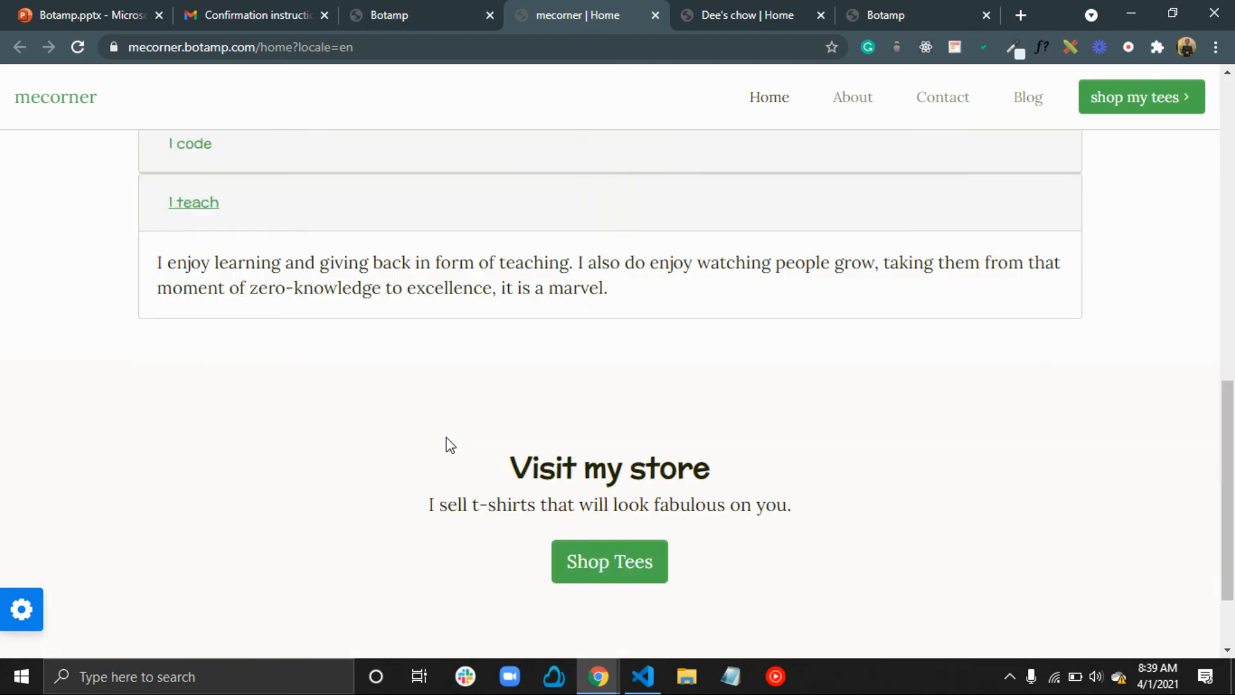
Return to the Home page editor and inspect the navigation bar's About, Contact and Blog links and the "shop my tees" button
scroll(447, 441, up, 11)
scroll(449, 444, up, 2)
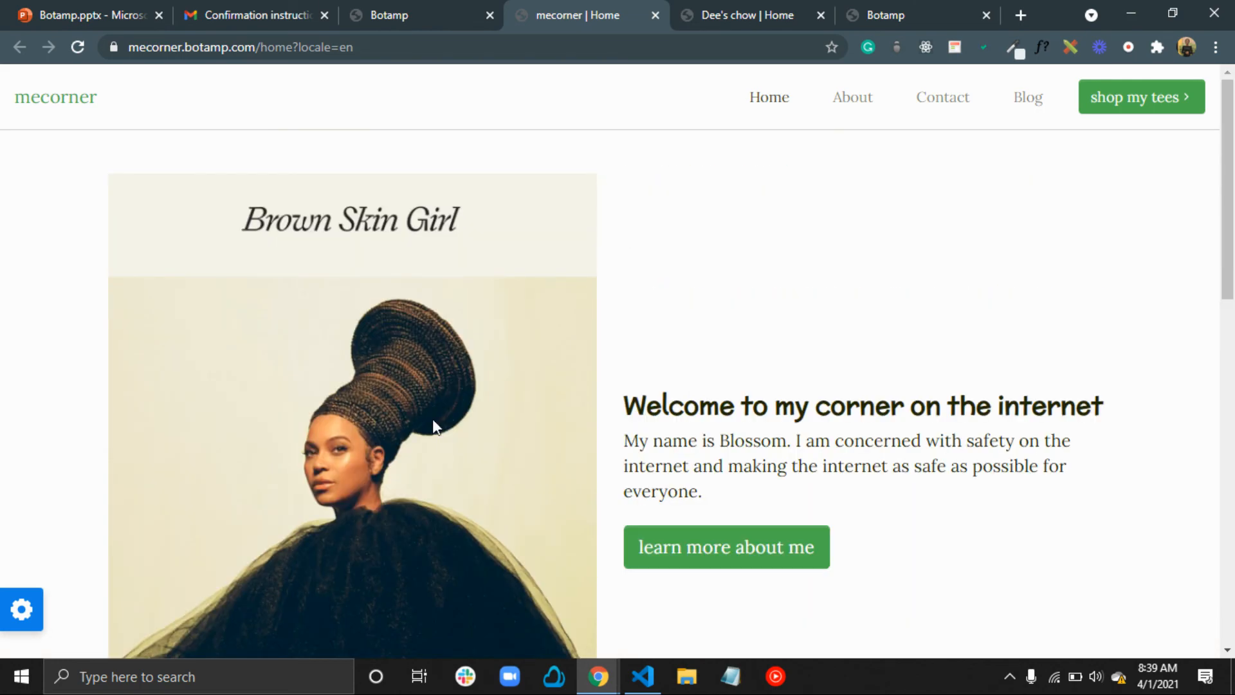
click(405, 12)
scroll(511, 376, up, 2)
scroll(512, 376, up, 5)
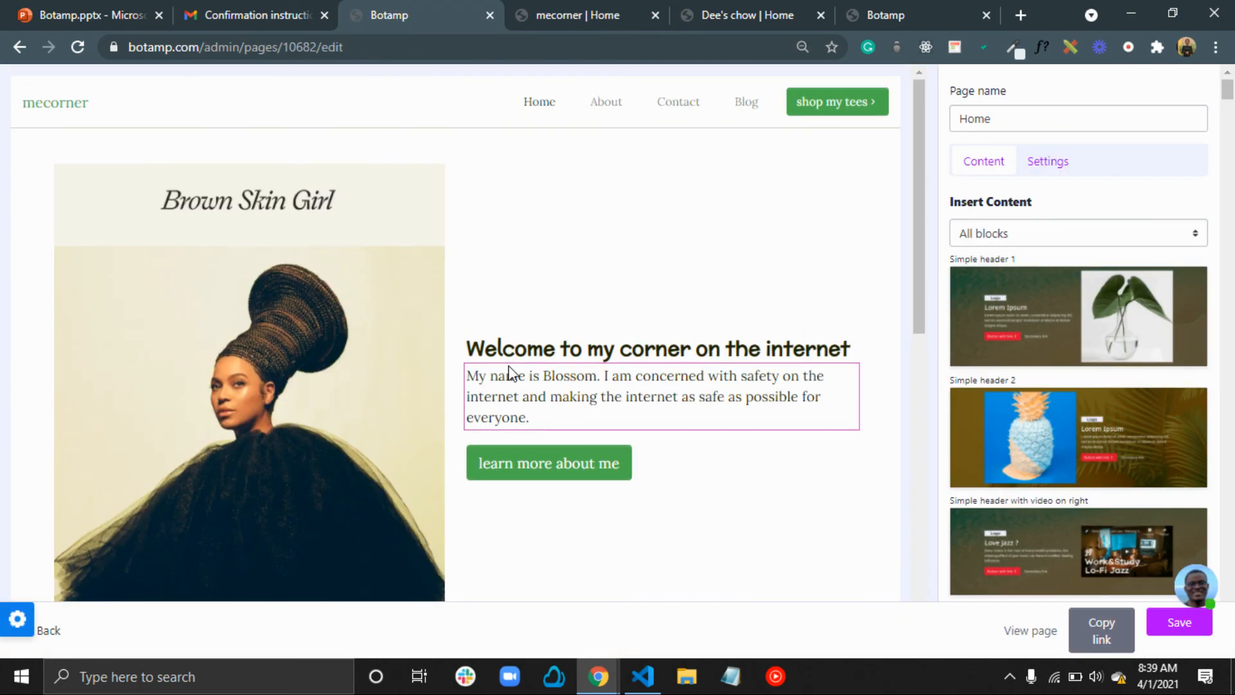
click(606, 111)
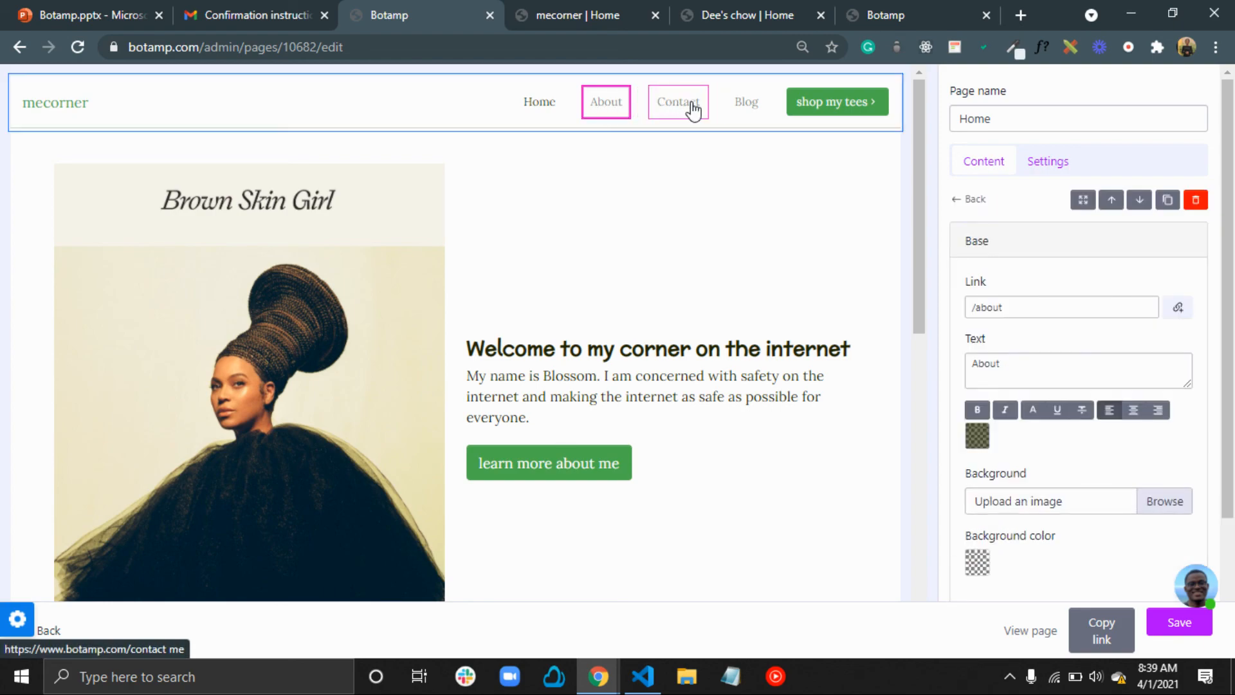
click(692, 109)
click(746, 114)
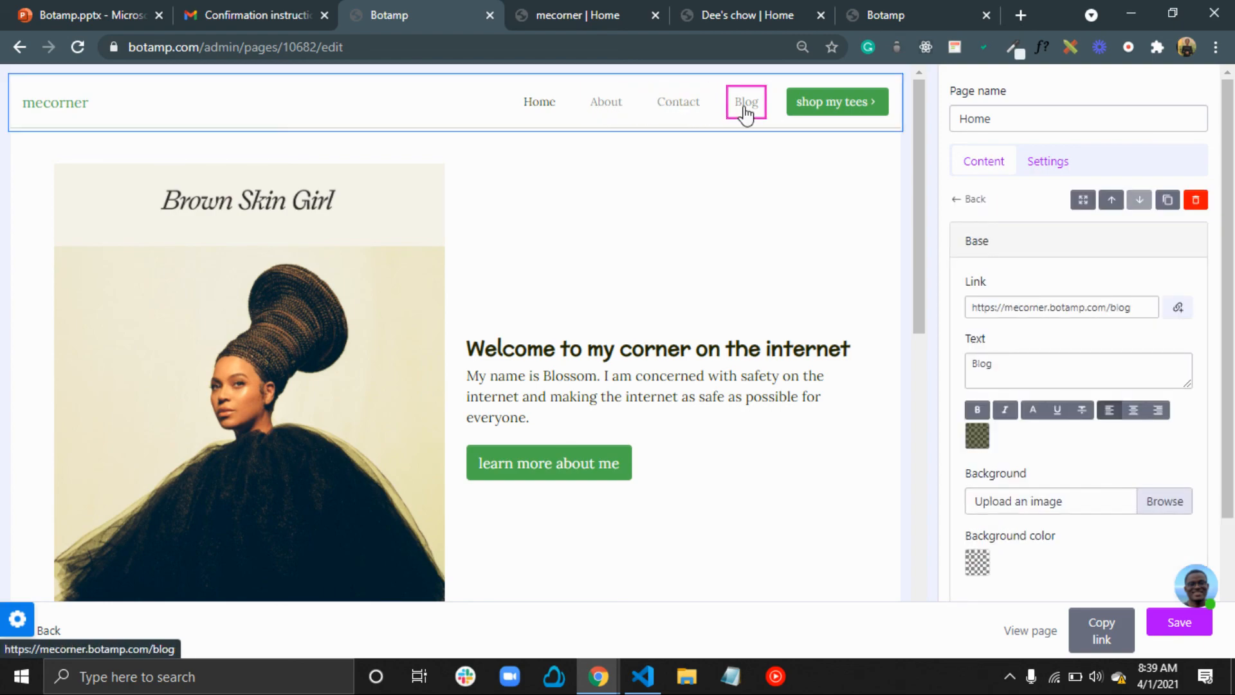
click(830, 119)
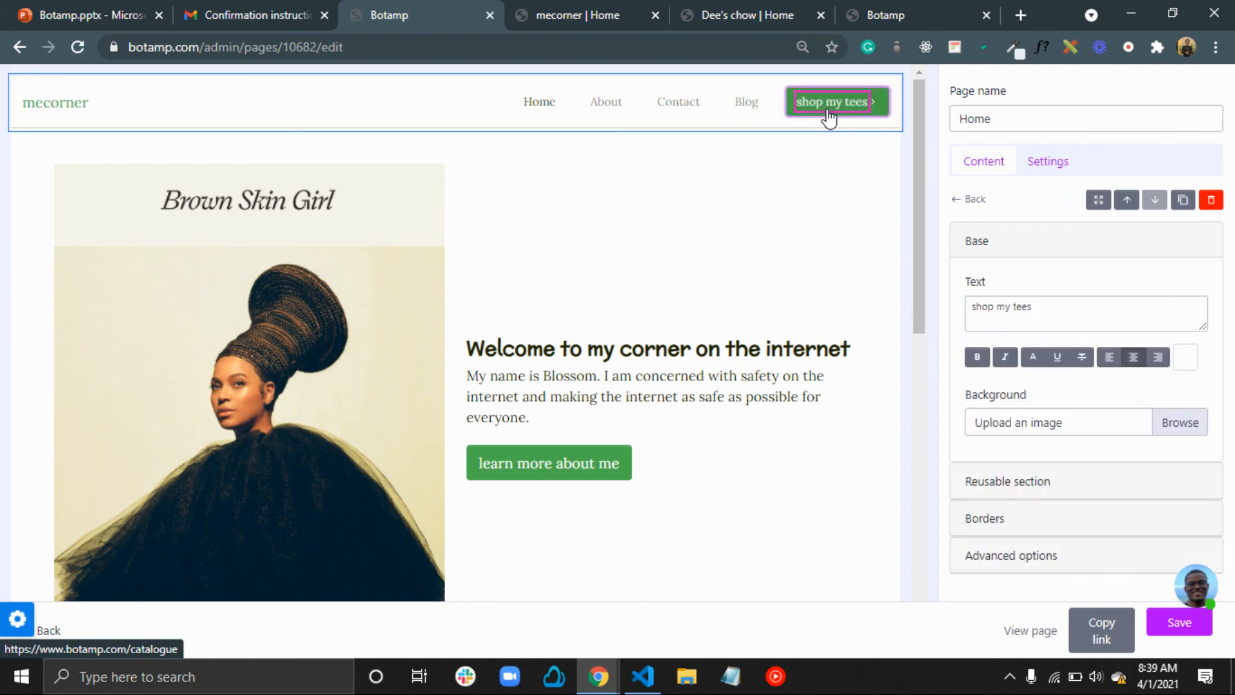
Compare the published Home page with its editor version, reviewing the editor page down to the "Visit my store" section
click(558, 9)
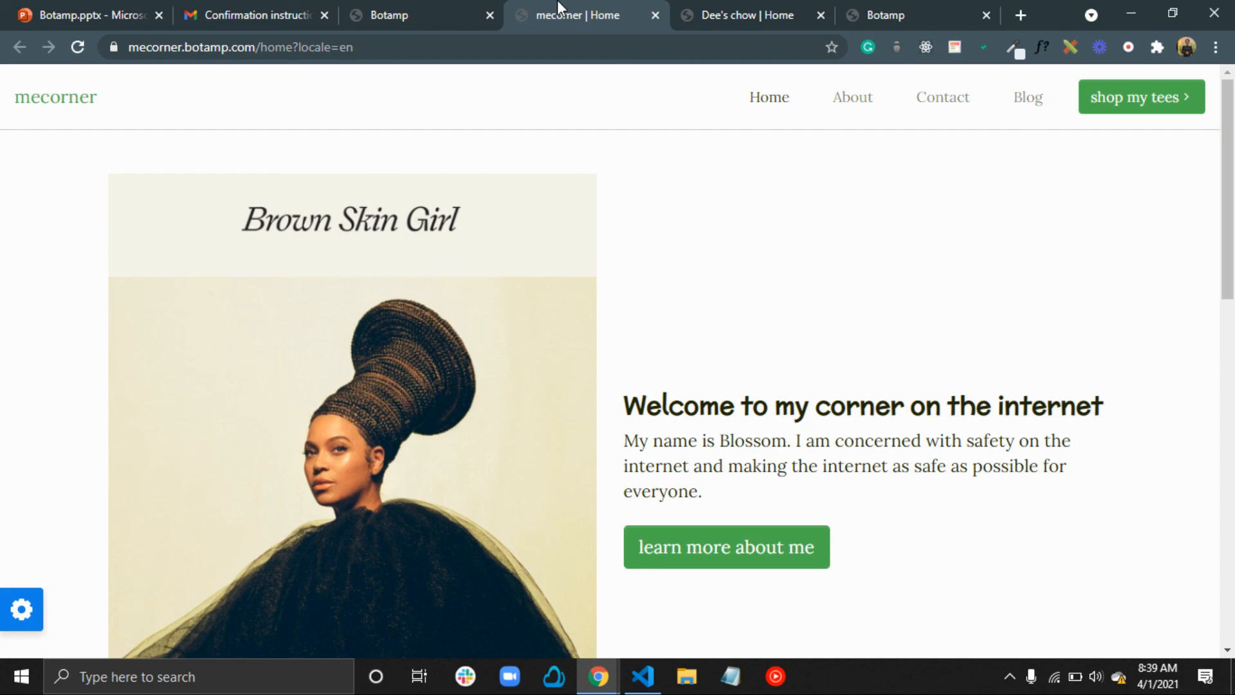
click(400, 9)
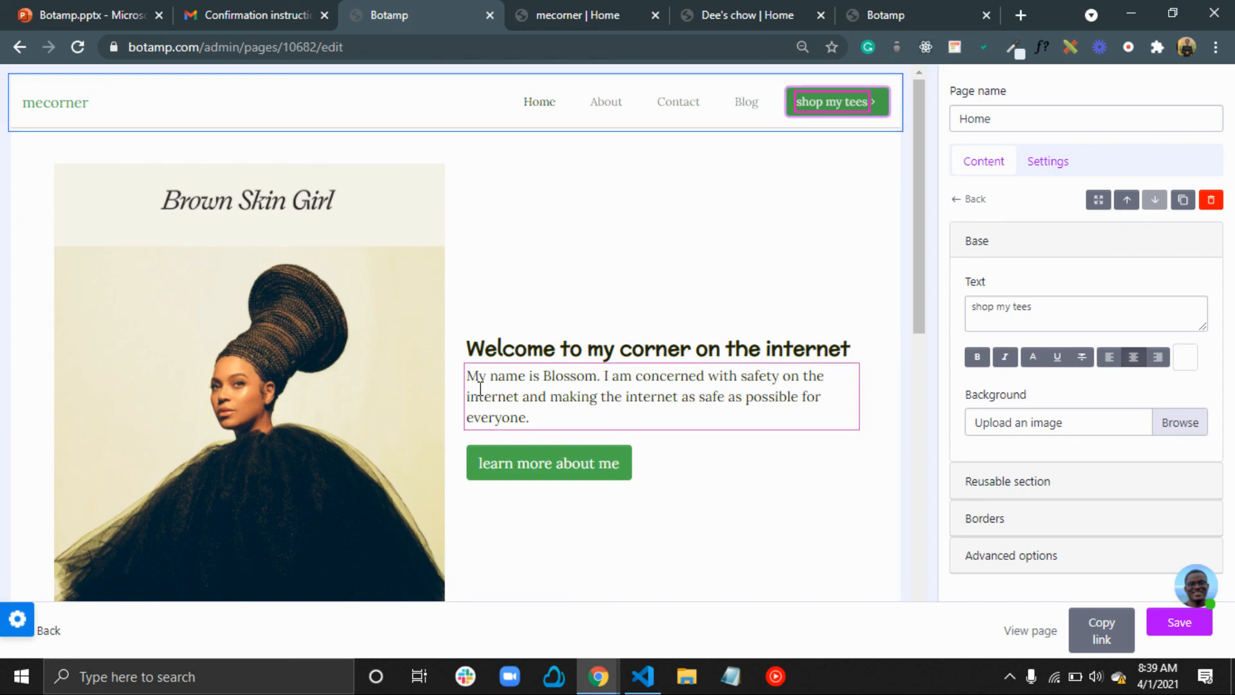
scroll(480, 388, down, 10)
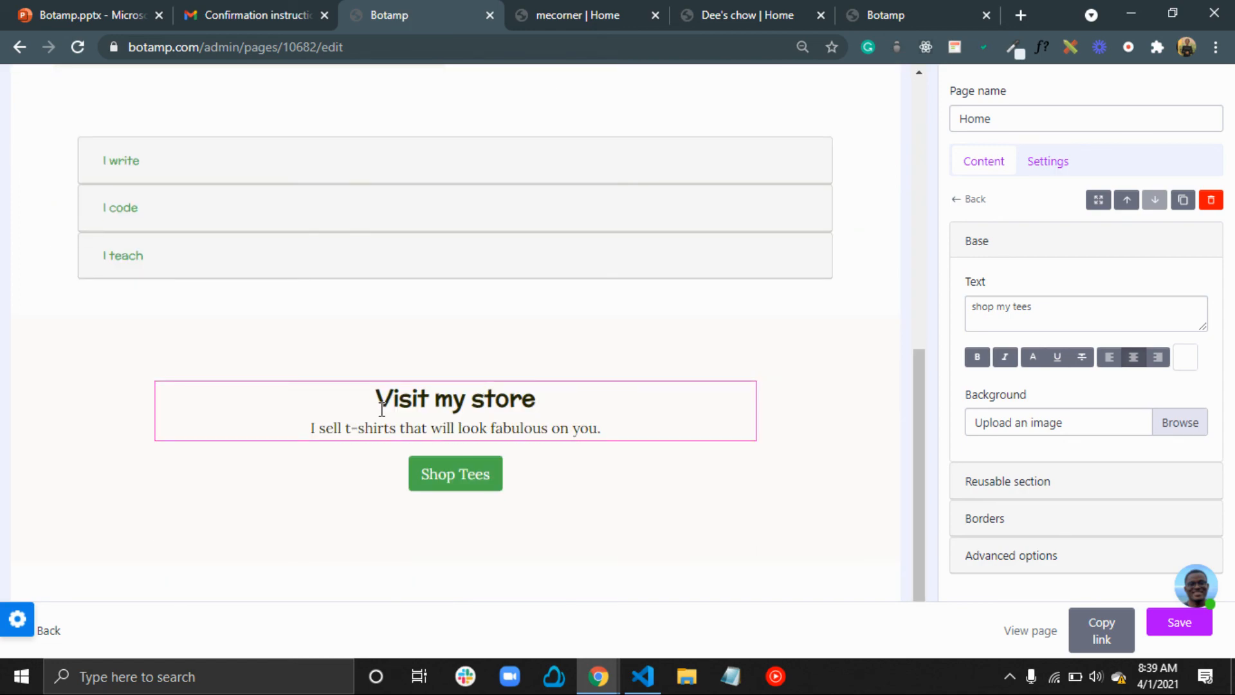